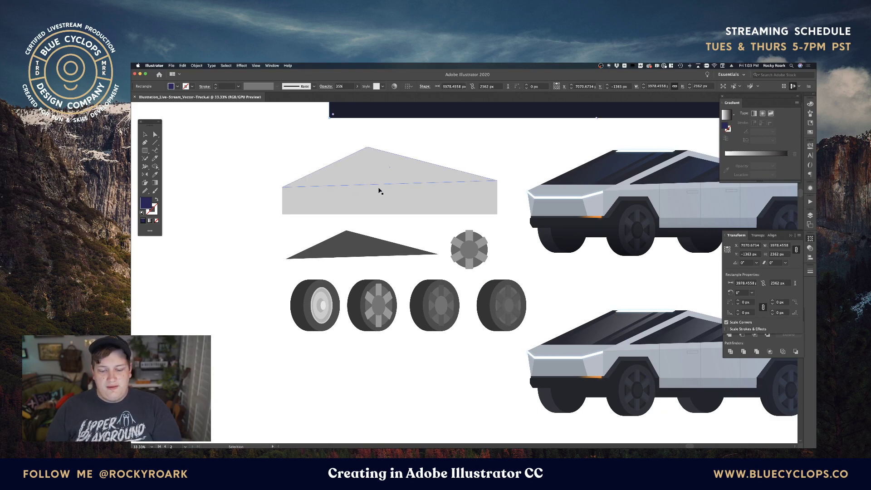
Examine the finished silver angular truck illustrations, from the grey base shapes to the version on the dark background
{"action": "left_click_drag", "start_coordinate": [593, 269], "coordinate": [546, 266]}
{"action": "scroll", "coordinate": [573, 254], "scroll_direction": "down", "scroll_amount": 10}
{"action": "scroll", "coordinate": [572, 254], "scroll_direction": "right", "scroll_amount": 6}
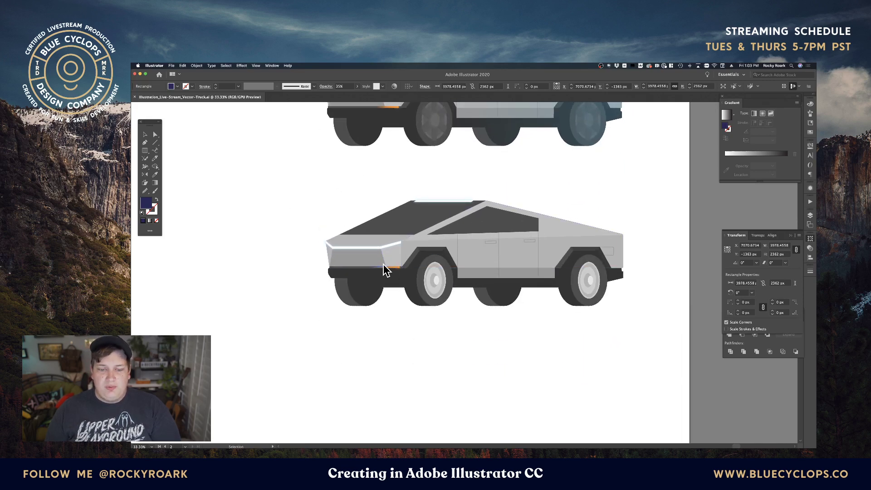
{"action": "scroll", "coordinate": [534, 238], "scroll_direction": "up", "scroll_amount": 3}
{"action": "scroll", "coordinate": [534, 238], "scroll_direction": "up", "scroll_amount": 10}
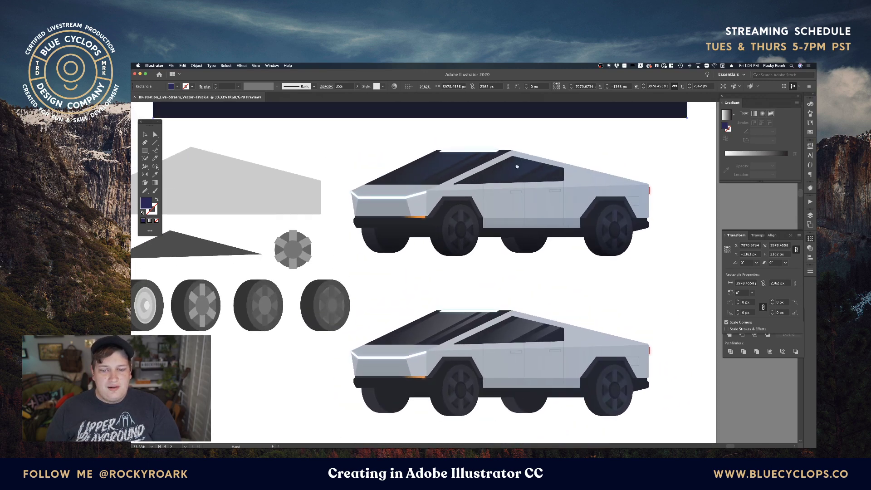
{"action": "scroll", "coordinate": [525, 283], "scroll_direction": "up", "scroll_amount": 10}
{"action": "scroll", "coordinate": [480, 272], "scroll_direction": "up", "scroll_amount": 2}
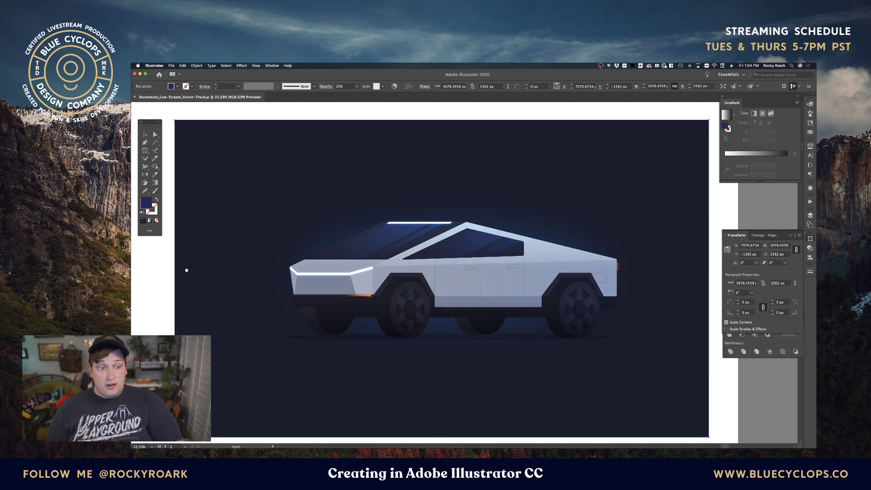
{"action": "scroll", "coordinate": [187, 271], "scroll_direction": "left", "scroll_amount": 10}
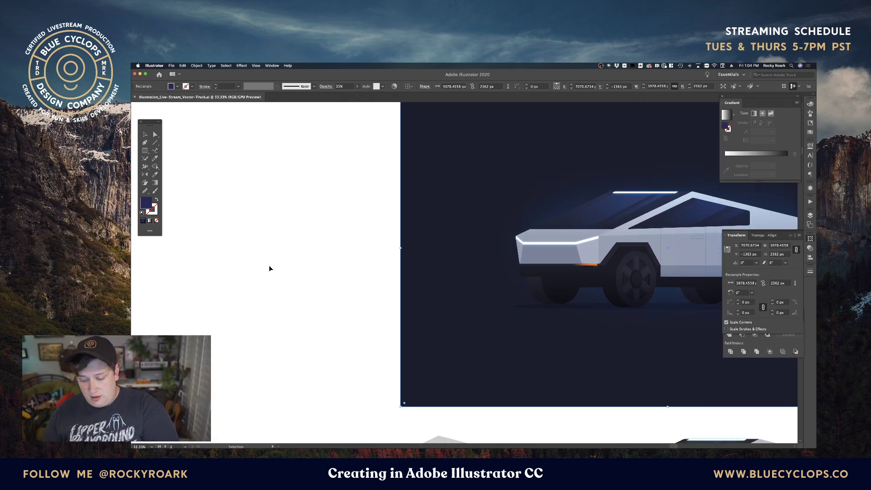
{"action": "scroll", "coordinate": [270, 269], "scroll_direction": "down", "scroll_amount": 1}
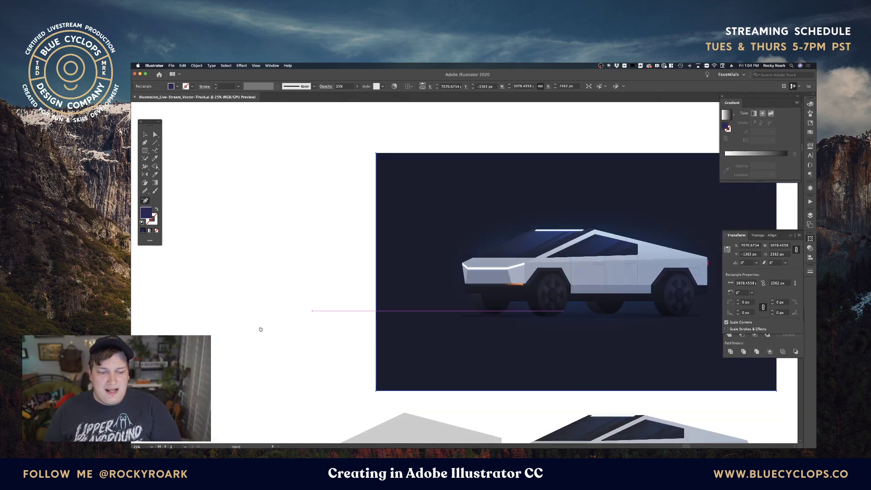
Examine the older pickup illustrations, including the grey drafts, reference photo, colour variants and the red truck carrying a camper
{"action": "left_click_drag", "start_coordinate": [261, 329], "coordinate": [558, 202]}
{"action": "left_click_drag", "start_coordinate": [294, 383], "coordinate": [587, 171]}
{"action": "left_click_drag", "start_coordinate": [445, 315], "coordinate": [423, 138]}
{"action": "left_click_drag", "start_coordinate": [347, 288], "coordinate": [406, 189]}
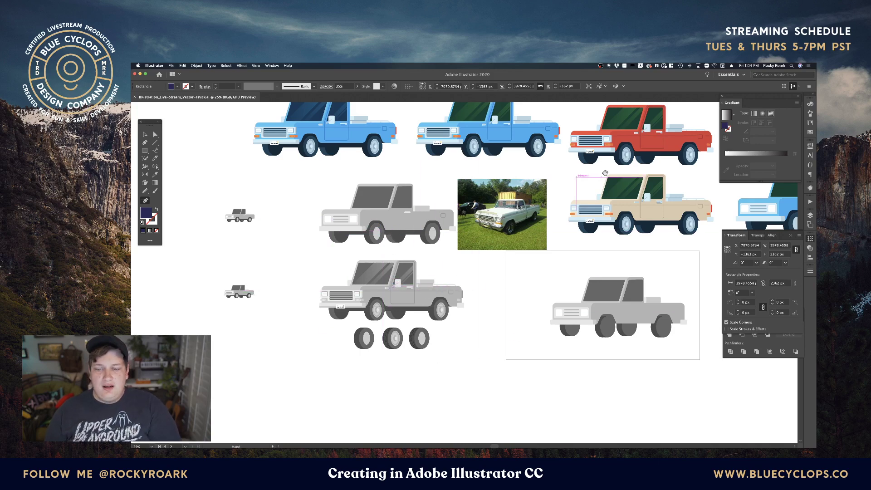
{"action": "left_click_drag", "start_coordinate": [631, 169], "coordinate": [445, 302]}
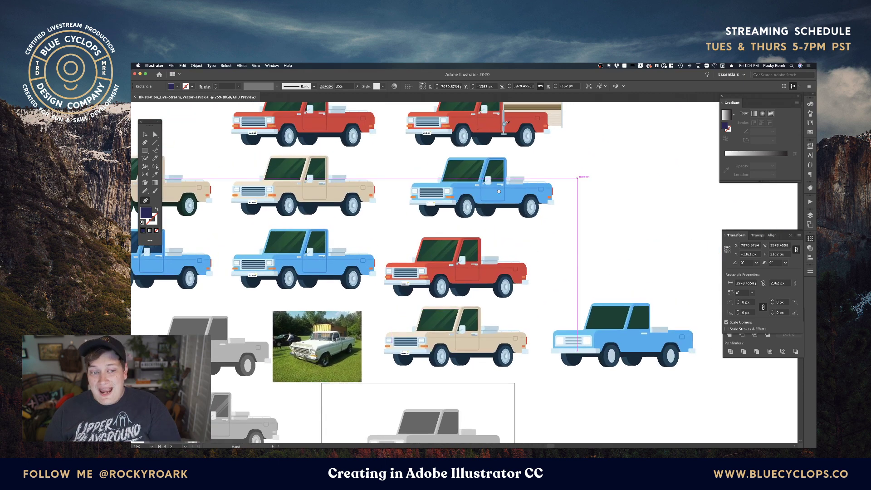
{"action": "left_click_drag", "start_coordinate": [497, 189], "coordinate": [530, 268]}
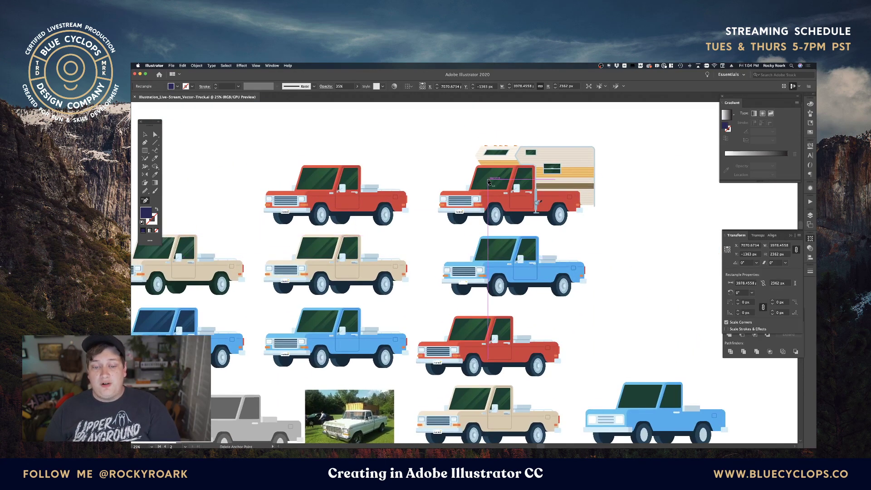
{"action": "key", "text": "v"}
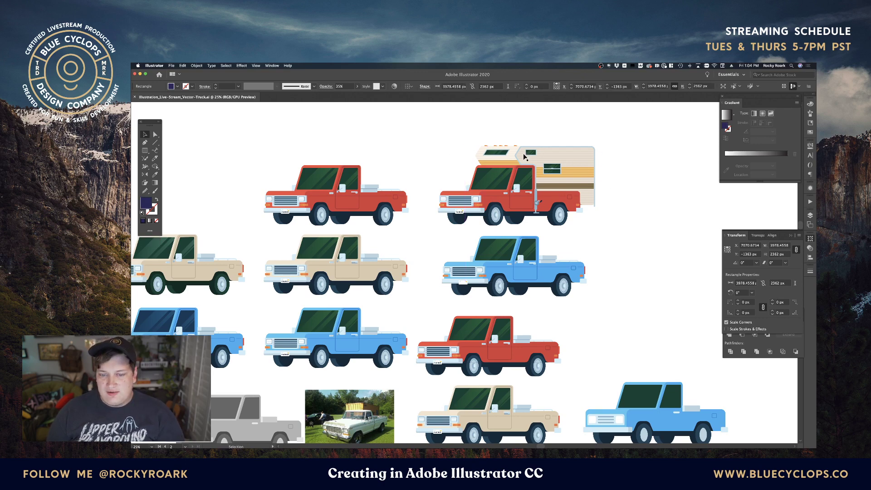
{"action": "left_click_drag", "start_coordinate": [461, 139], "coordinate": [431, 156]}
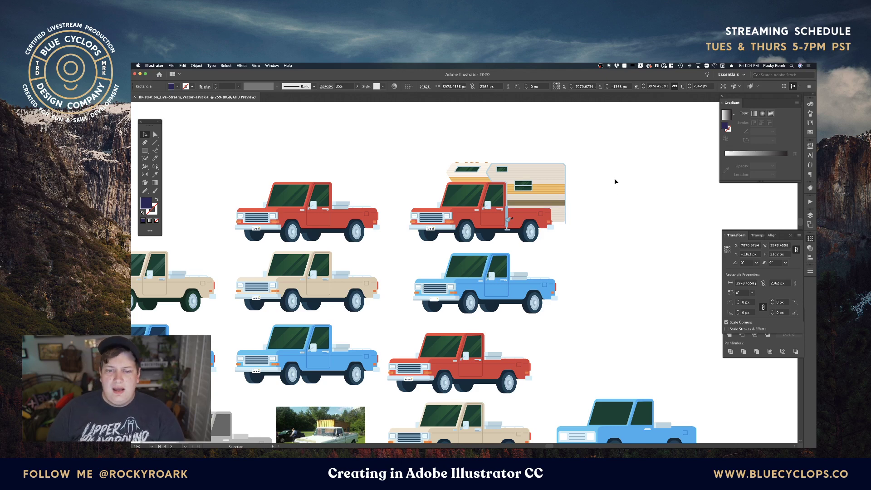
{"action": "left_click_drag", "start_coordinate": [584, 195], "coordinate": [548, 199]}
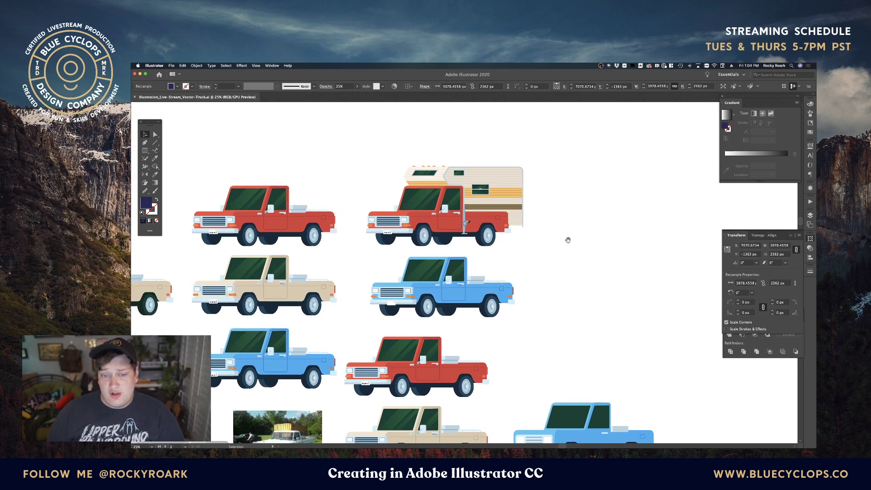
{"action": "left_click_drag", "start_coordinate": [558, 233], "coordinate": [548, 234]}
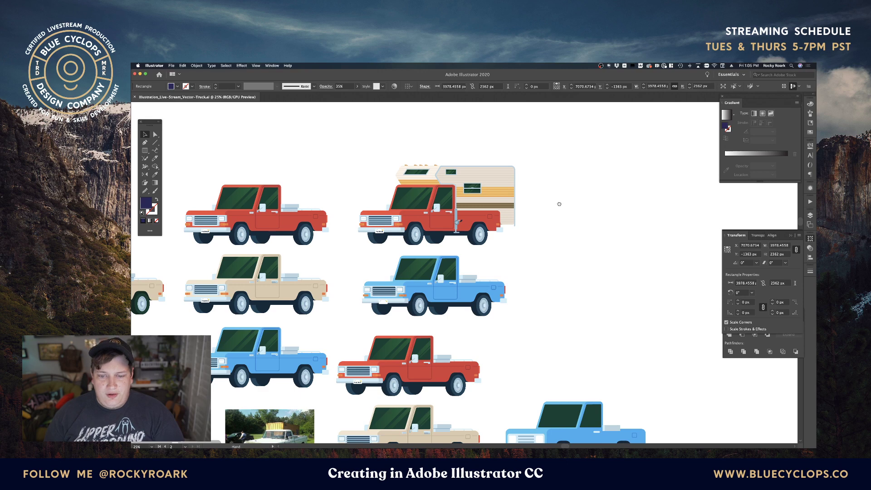
{"action": "left_click_drag", "start_coordinate": [560, 202], "coordinate": [579, 221]}
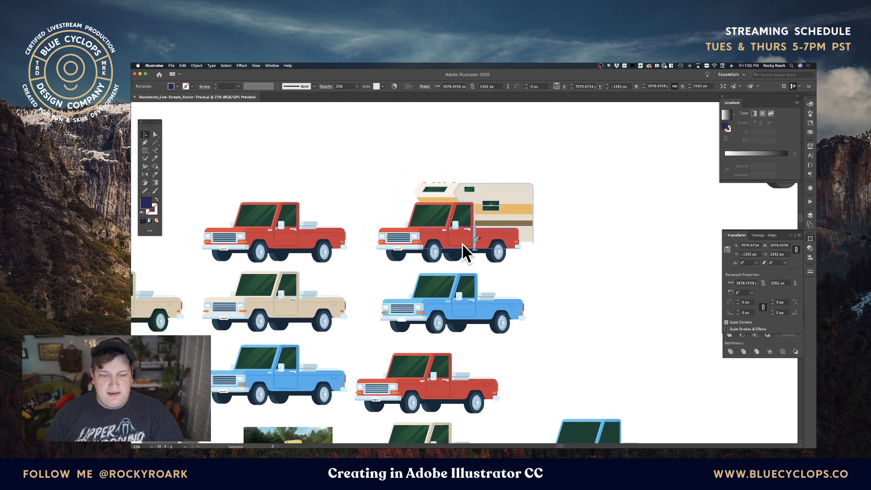
Place a copy of the plain red pickup in the empty space beyond the red camper truck, level with the original
{"action": "left_click_drag", "start_coordinate": [188, 190], "coordinate": [347, 262]}
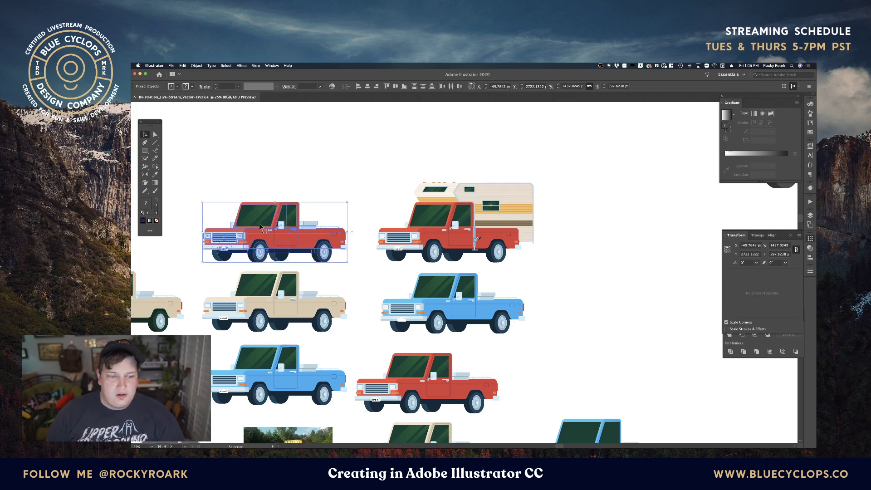
{"action": "left_click_drag", "start_coordinate": [260, 226], "coordinate": [603, 236]}
{"action": "key", "text": "a"}
{"action": "key", "text": "super+equal"}
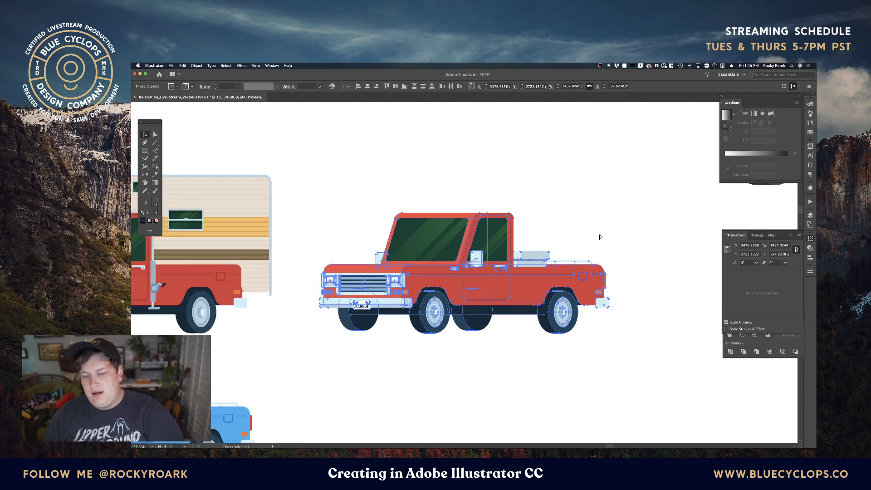
{"action": "key", "text": "v"}
{"action": "key", "text": "super+equal"}
{"action": "key", "text": "super+equal"}
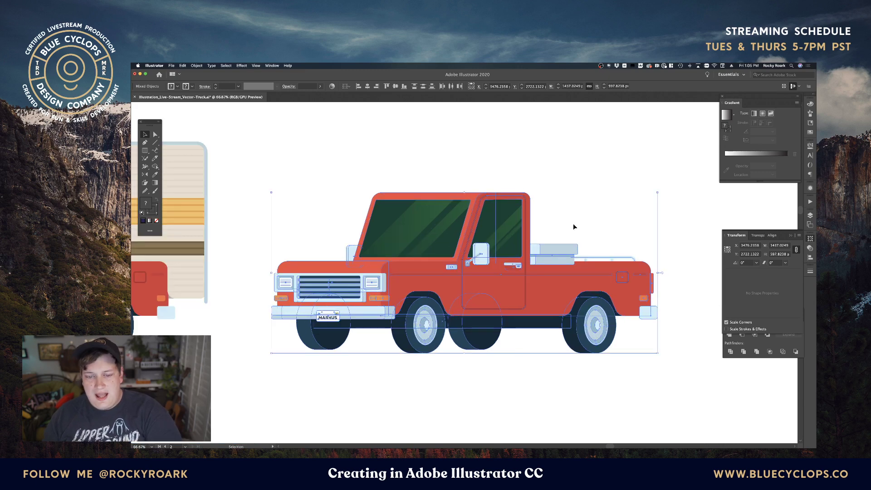
{"action": "left_click", "coordinate": [545, 157]}
{"action": "left_click_drag", "start_coordinate": [498, 243], "coordinate": [534, 192]}
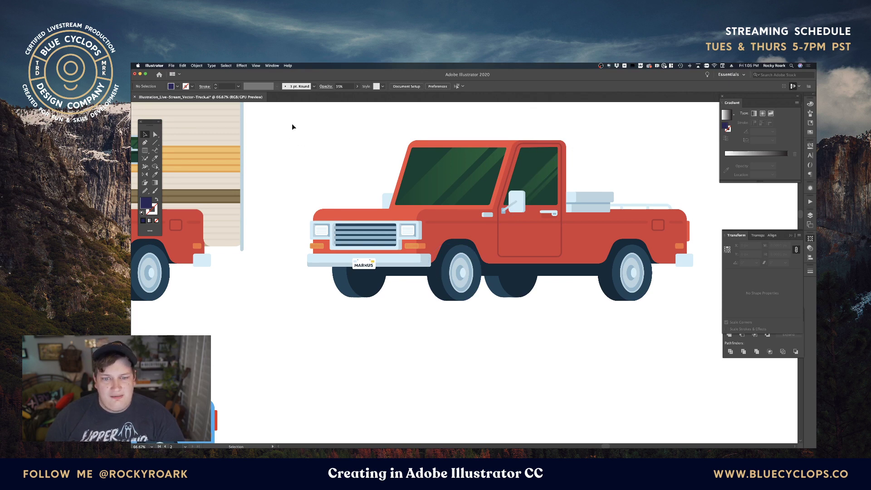
{"action": "left_click_drag", "start_coordinate": [641, 306], "coordinate": [583, 343]}
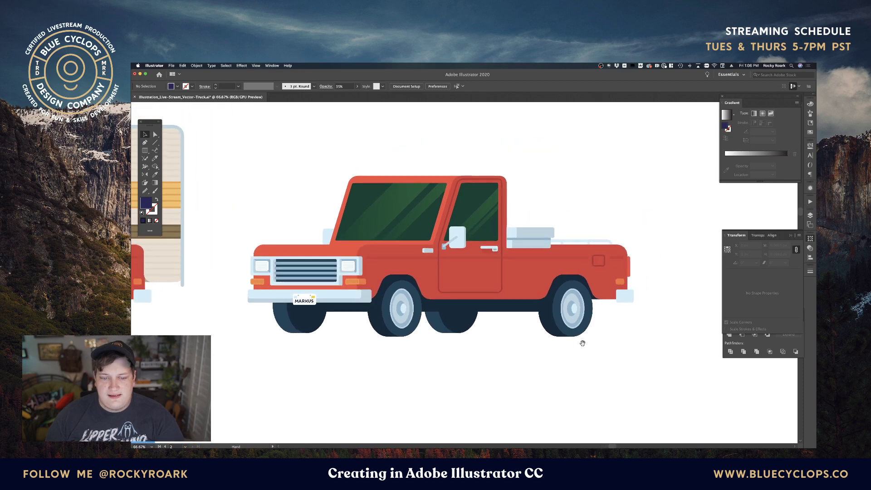
{"action": "left_click_drag", "start_coordinate": [481, 360], "coordinate": [509, 362]}
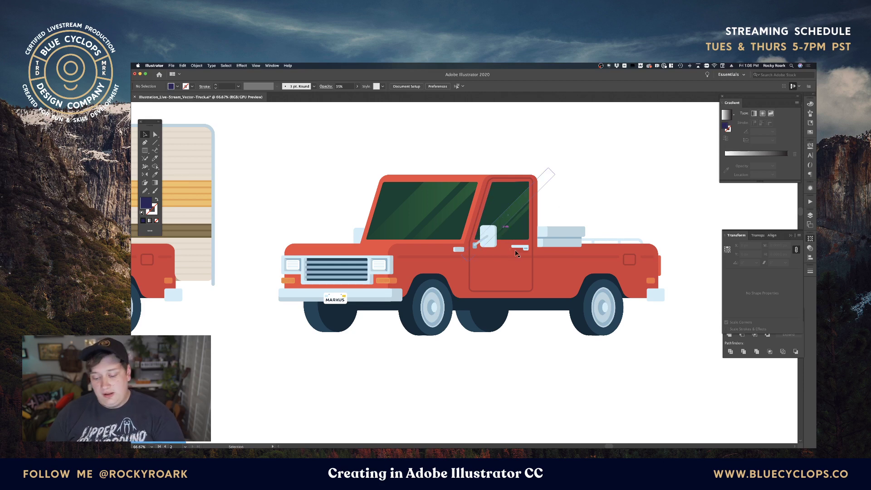
{"action": "key", "text": "a"}
{"action": "key", "text": "super+minus"}
{"action": "key", "text": "v"}
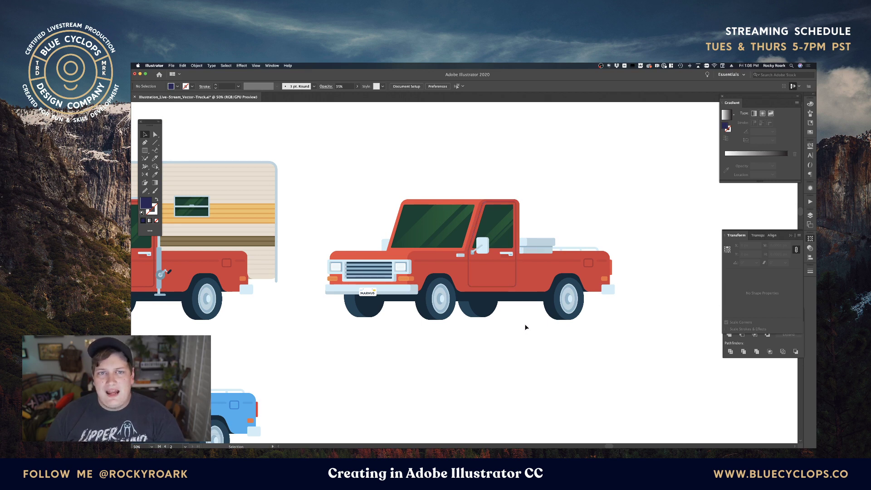
{"action": "left_click_drag", "start_coordinate": [321, 197], "coordinate": [364, 199]}
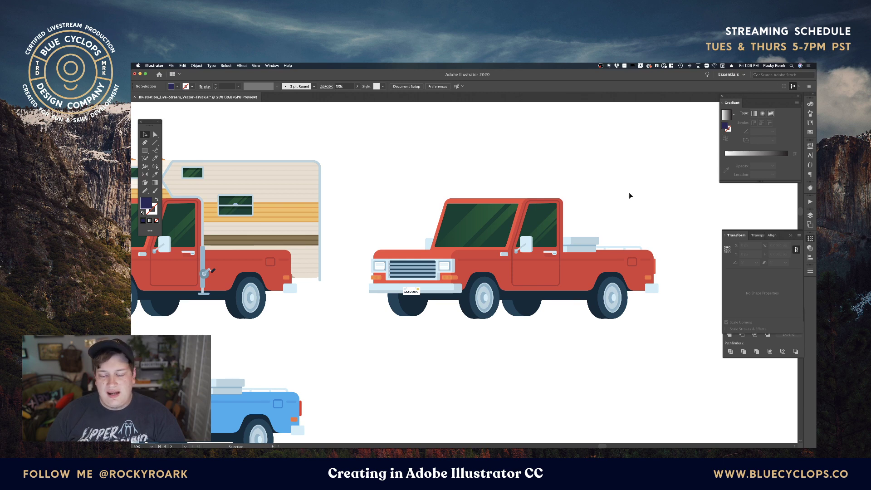
{"action": "scroll", "coordinate": [599, 202], "scroll_direction": "right", "scroll_amount": 5}
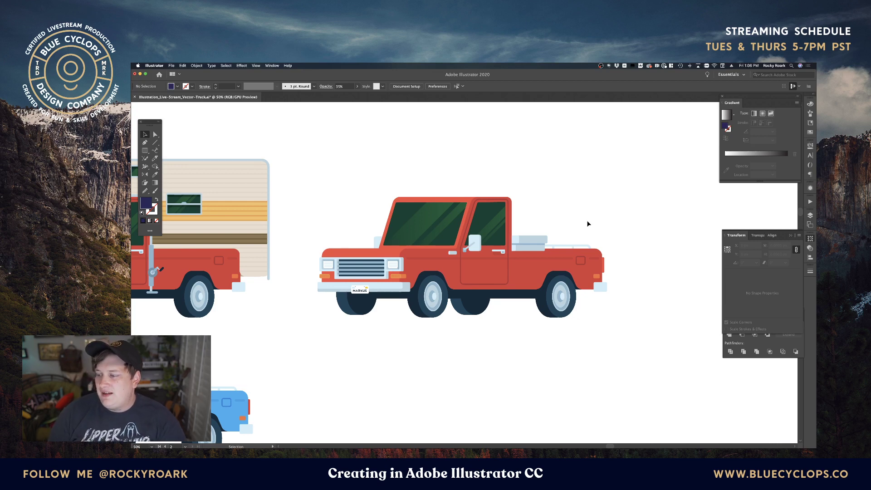
{"action": "key", "text": "space"}
{"action": "left_click_drag", "start_coordinate": [555, 213], "coordinate": [598, 209]}
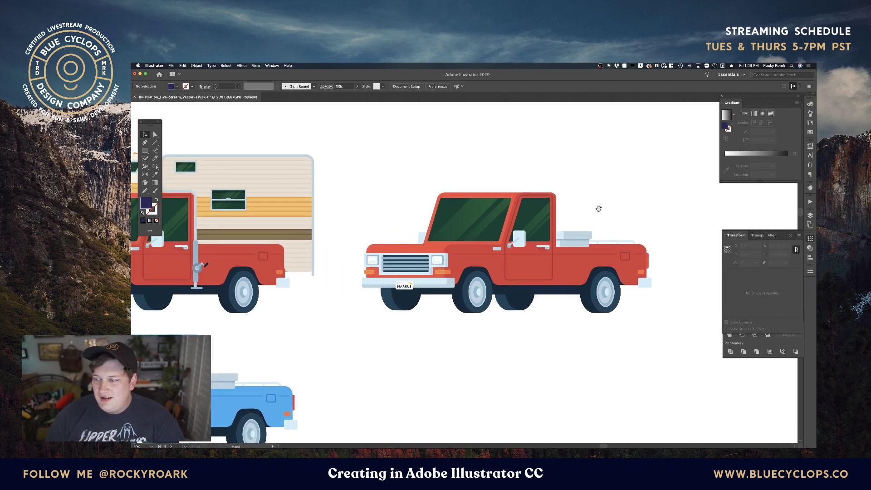
{"action": "key", "text": "space"}
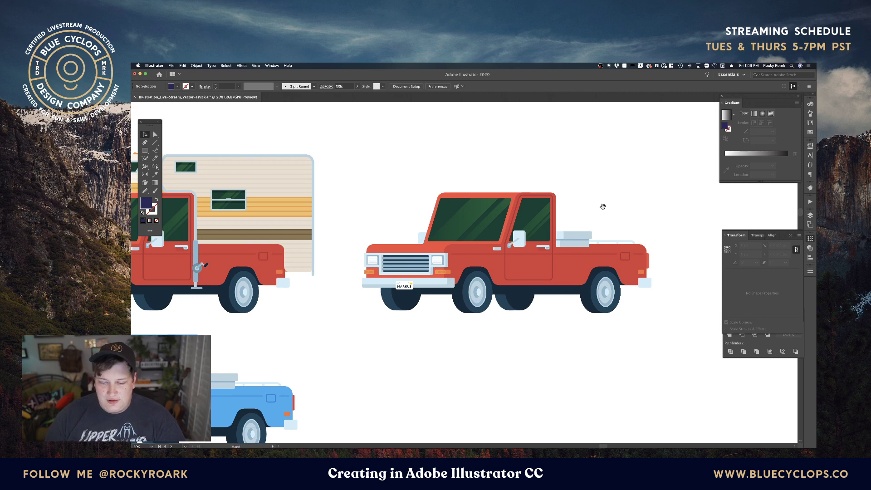
{"action": "left_click_drag", "start_coordinate": [601, 205], "coordinate": [580, 202]}
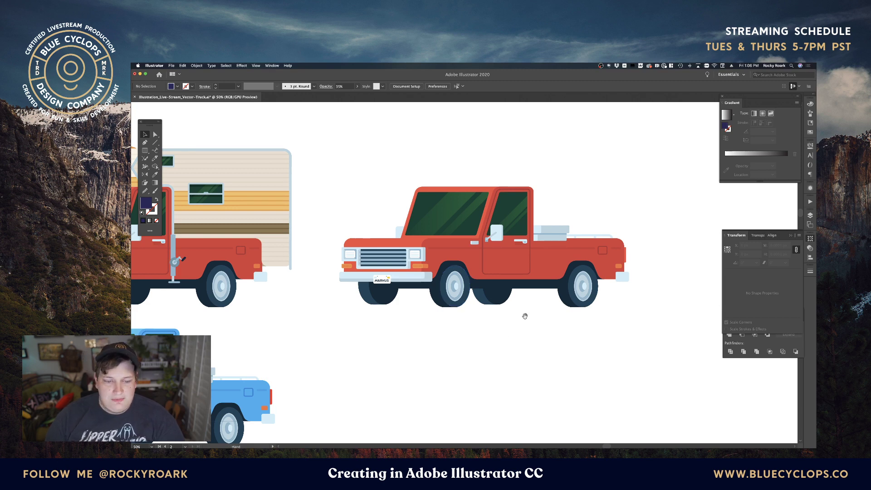
{"action": "key", "text": "space"}
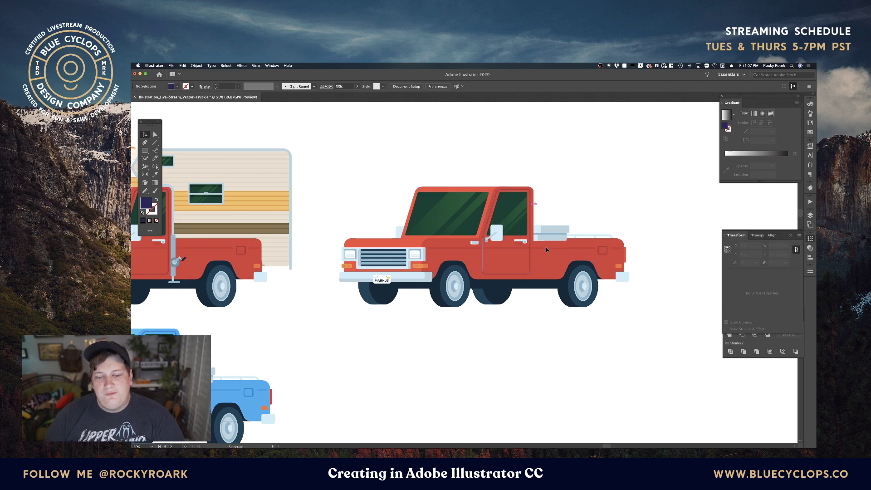
{"action": "key", "text": "space"}
{"action": "left_click_drag", "start_coordinate": [455, 330], "coordinate": [472, 318]}
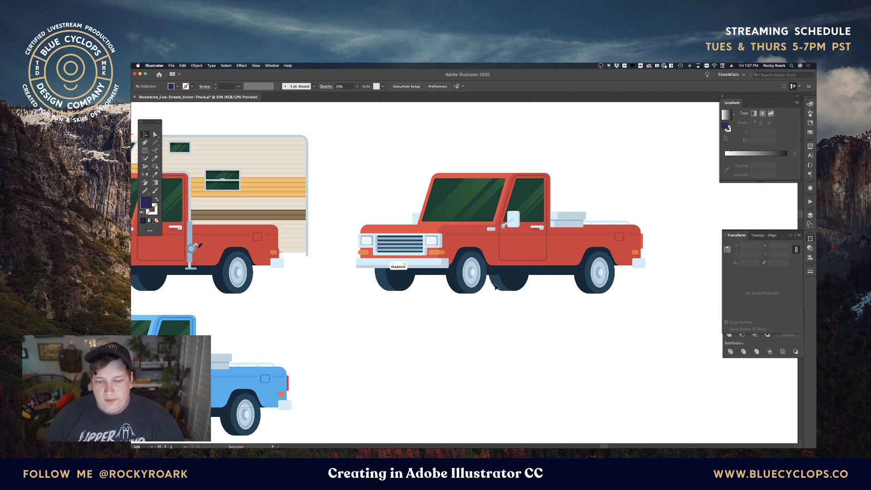
Delete the cargo box and rail from the bed of the copied red pickup
{"action": "left_click", "coordinate": [629, 226]}
{"action": "key", "text": "Delete"}
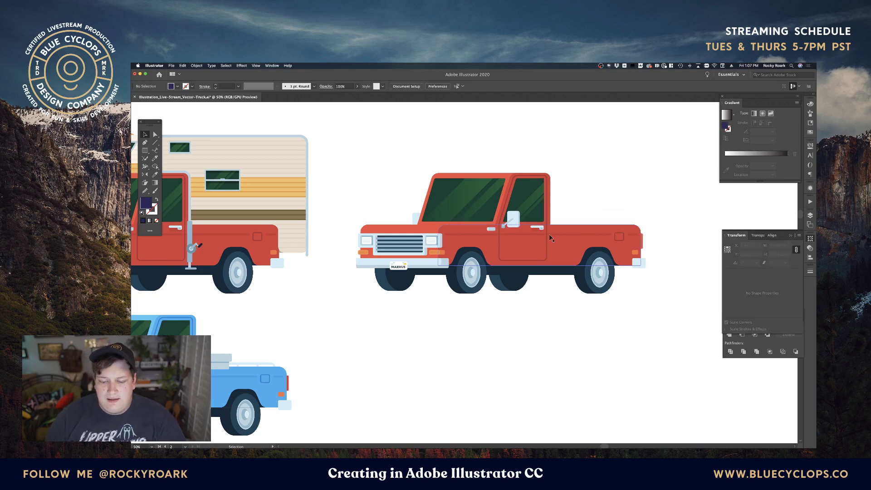
{"action": "key", "text": "a"}
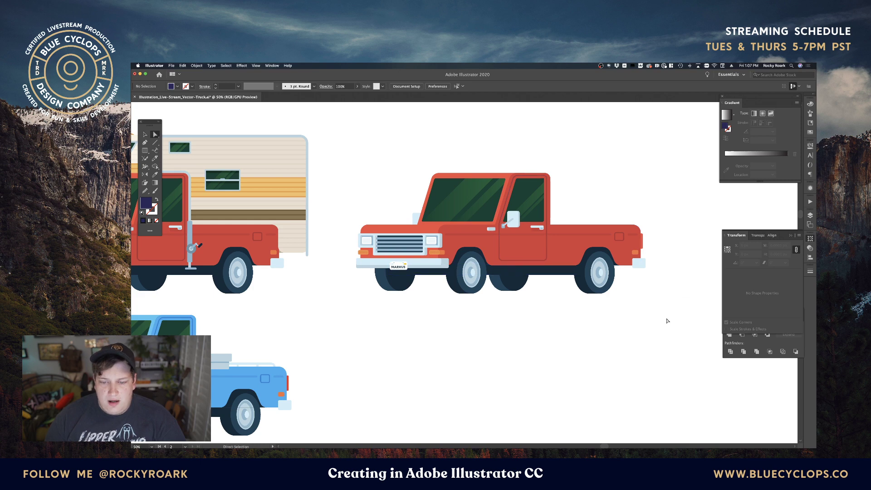
{"action": "left_click_drag", "start_coordinate": [596, 200], "coordinate": [572, 191]}
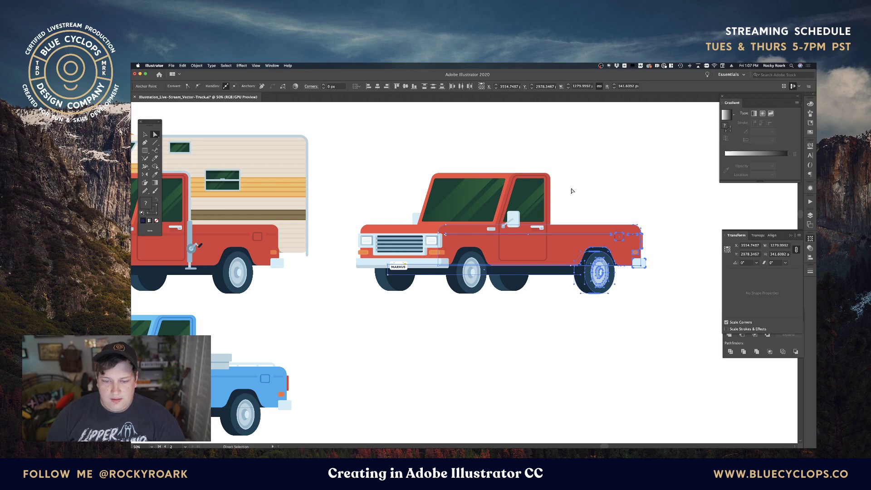
{"action": "key", "text": "Left"}
{"action": "key", "text": "Left"}
{"action": "key", "text": "Left"}
{"action": "key", "text": "Left"}
{"action": "key", "text": "Left"}
{"action": "key", "text": "Left"}
{"action": "key", "text": "Left"}
{"action": "key", "text": "Left"}
{"action": "key", "text": "Left"}
{"action": "key", "text": "Left"}
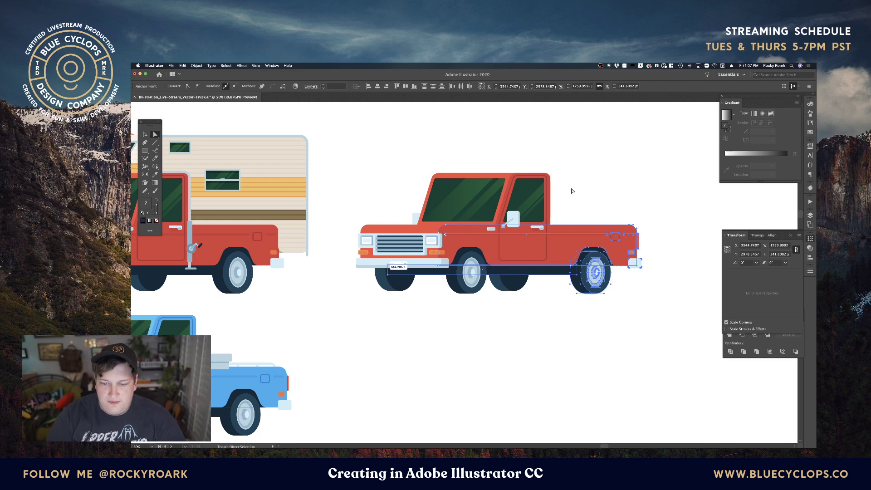
{"action": "key", "text": "super+z"}
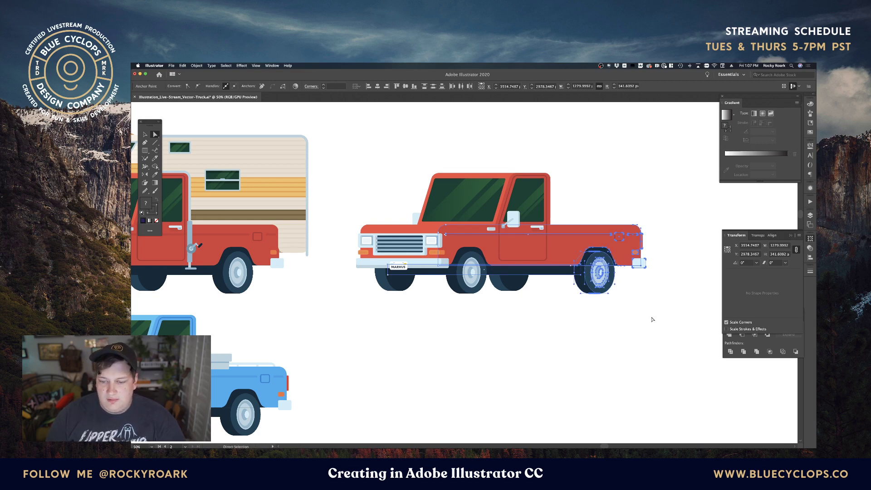
Shorten the red pickup's bed by moving its rear anchor points, rear wheel and rear bumper 60 px toward the cab
{"action": "left_click", "coordinate": [678, 320]}
{"action": "left_click_drag", "start_coordinate": [568, 207], "coordinate": [562, 201]}
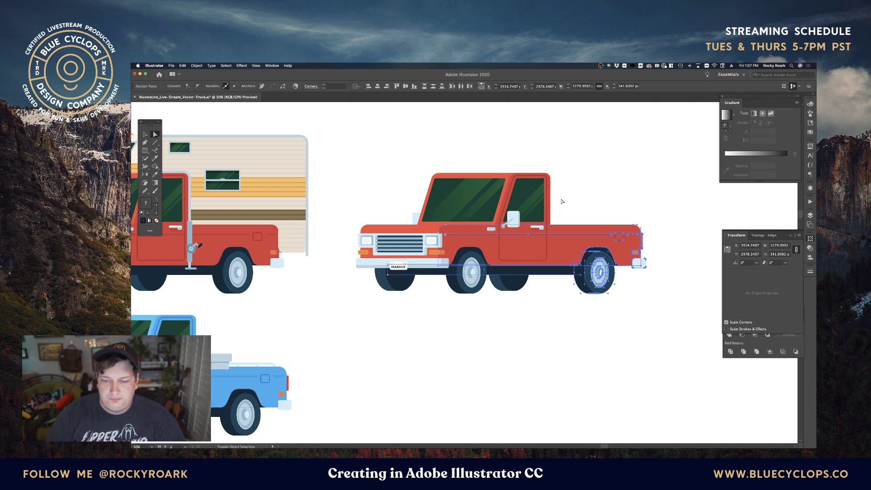
{"action": "key", "text": "shift+Left"}
{"action": "key", "text": "shift+Left"}
{"action": "key", "text": "shift+Left"}
{"action": "key", "text": "shift+Left"}
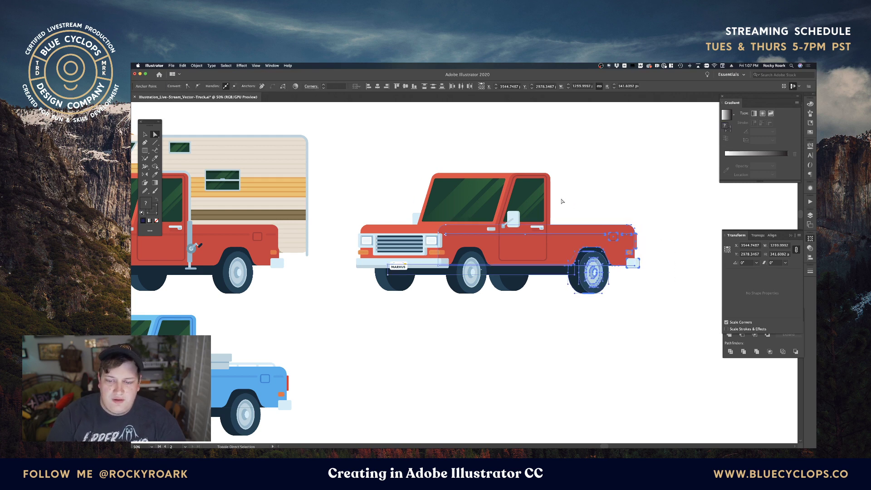
{"action": "key", "text": "shift+Left"}
{"action": "key", "text": "shift+Left"}
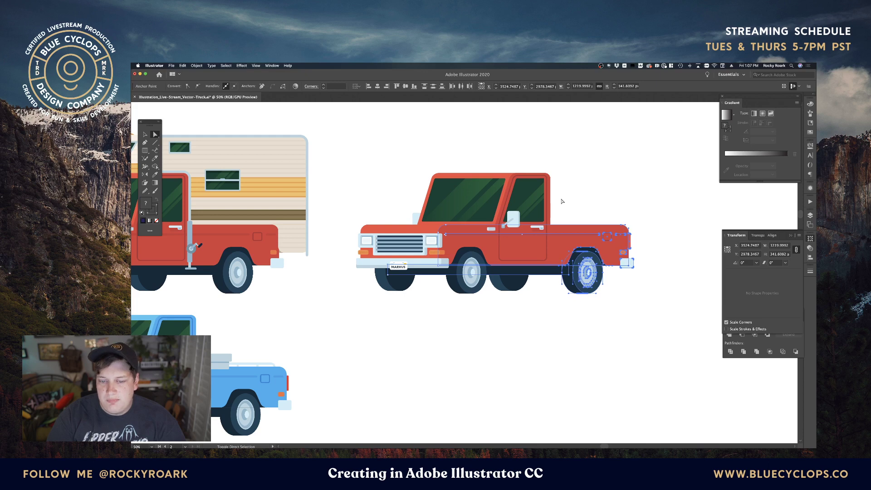
Place a copy of the near front wheel below the original and enlarge it to about 343 × 355 px
{"action": "left_click", "coordinate": [575, 186]}
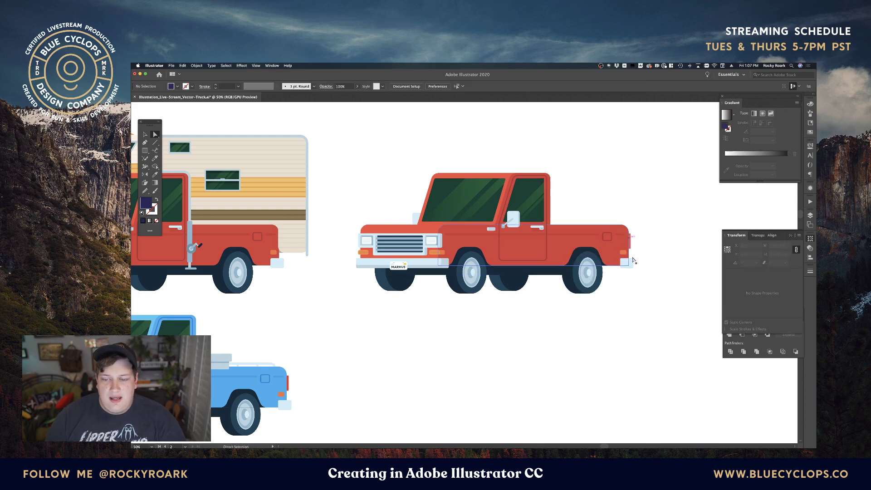
{"action": "key", "text": "v"}
{"action": "left_click", "coordinate": [473, 284]}
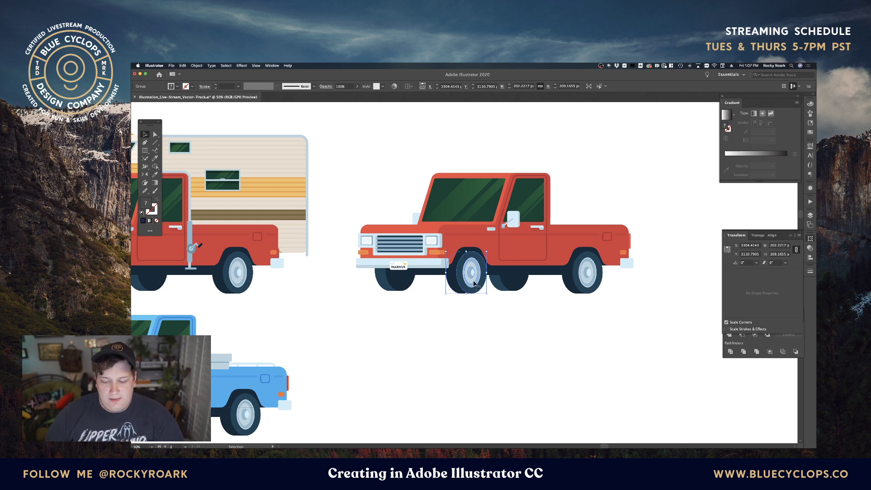
{"action": "left_click_drag", "start_coordinate": [472, 282], "coordinate": [476, 320]}
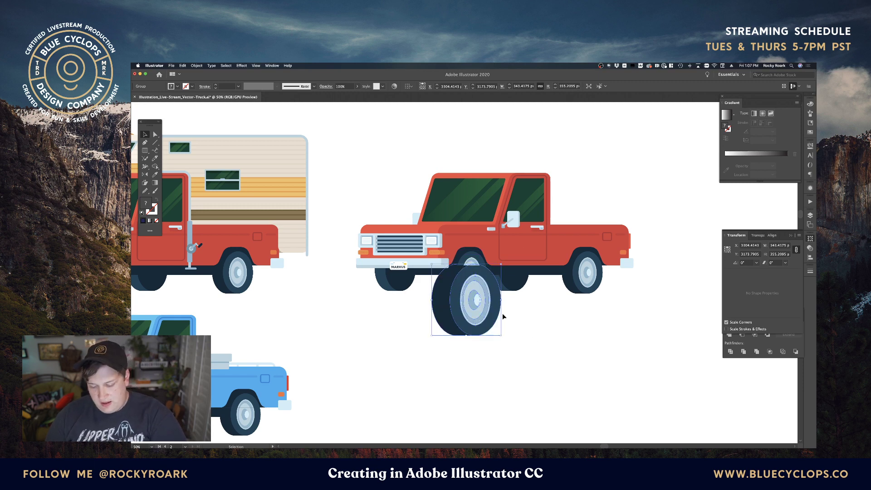
Cut the enlarged wheel and delete the original small front wheel's pieces from the near front wheel arch
{"action": "key", "text": "Delete"}
{"action": "left_click", "coordinate": [465, 269]}
{"action": "key", "text": "Delete"}
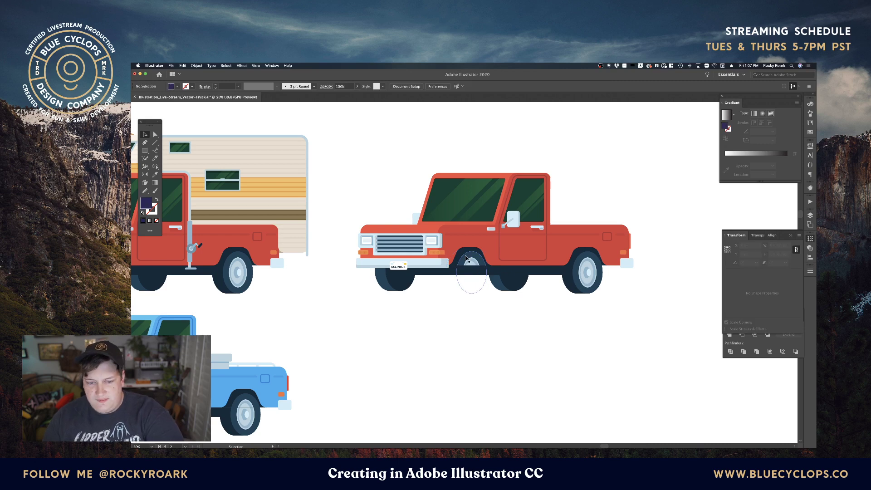
{"action": "left_click", "coordinate": [466, 258]}
{"action": "key", "text": "Delete"}
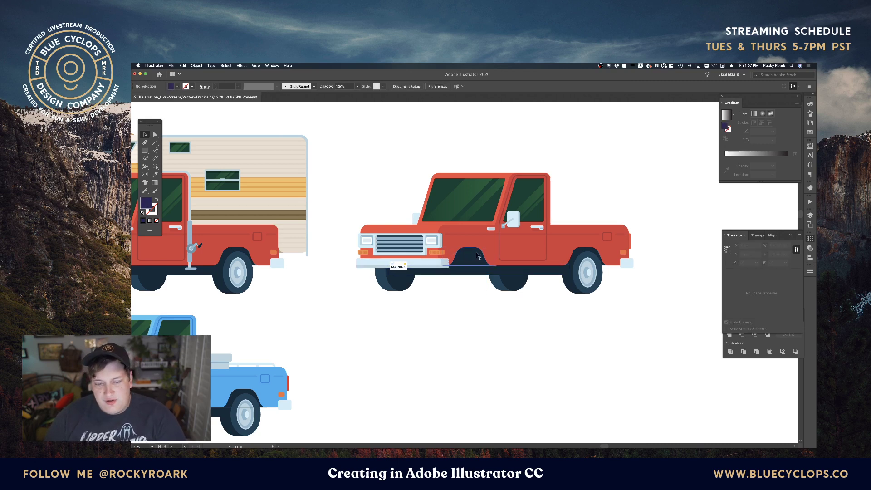
Paste the enlarged wheel back in place under the front wheel arch, stacked next to the front bumper
{"action": "left_click", "coordinate": [439, 264]}
{"action": "key", "text": "ctrl+v"}
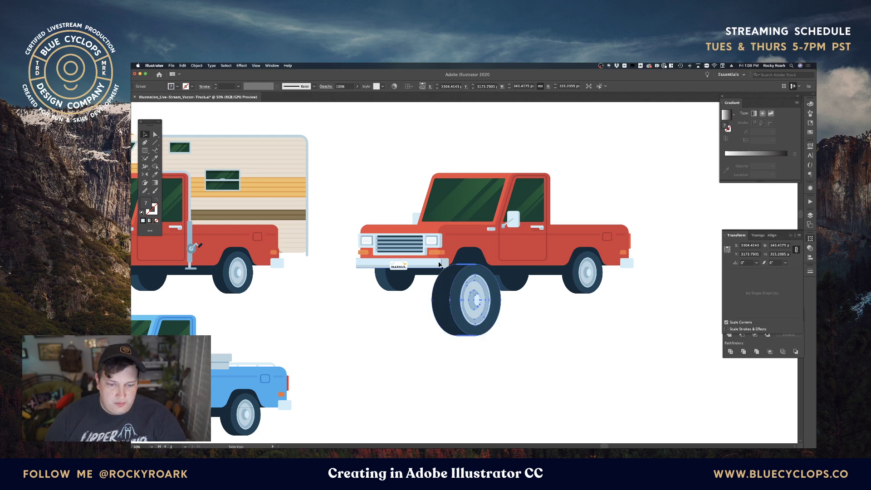
{"action": "key", "text": "ctrl+z"}
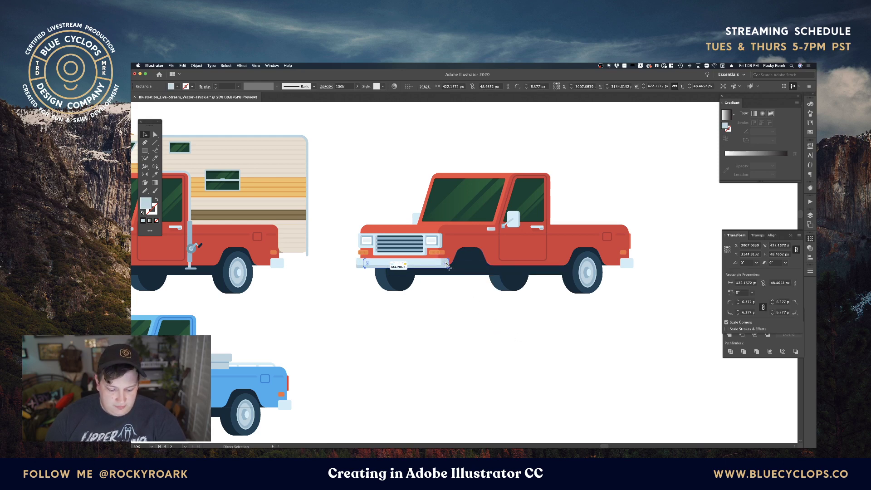
{"action": "key", "text": "ctrl+v"}
{"action": "left_click", "coordinate": [526, 336]}
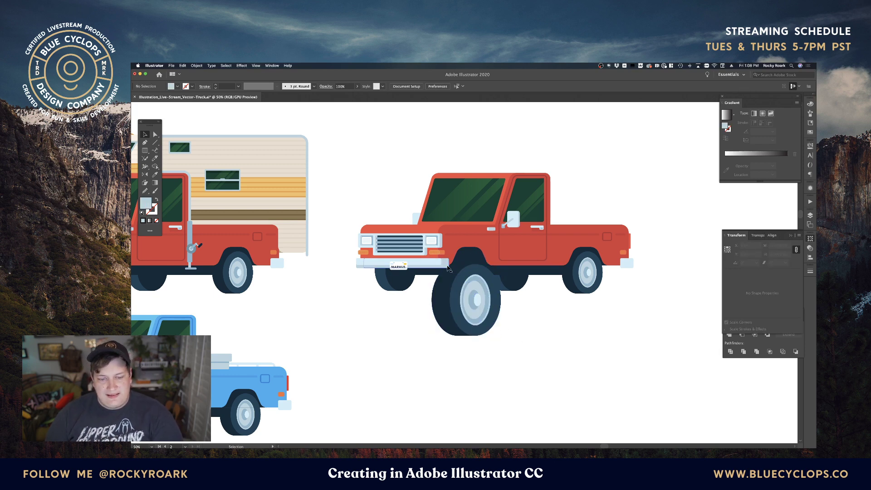
Place a level copy of the enlarged wheel under the rear wheel arch and remove the small rear wheel
{"action": "left_click_drag", "start_coordinate": [479, 308], "coordinate": [589, 308]}
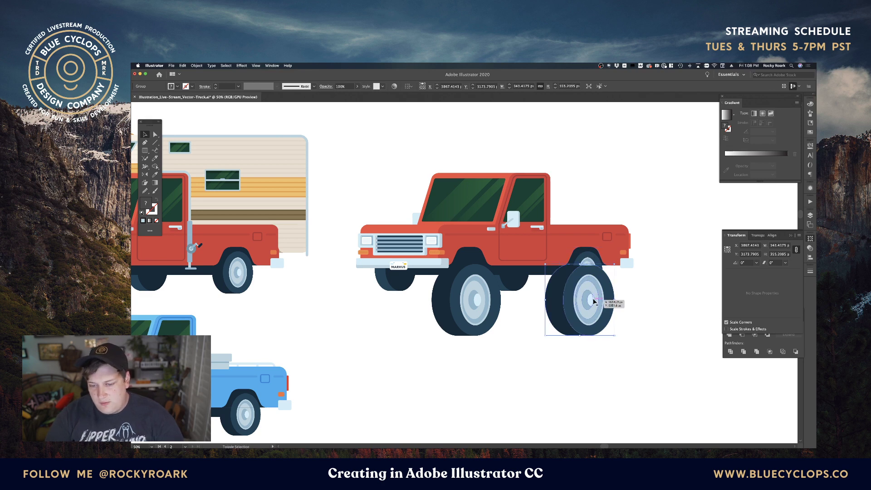
{"action": "key", "text": "shift+Right"}
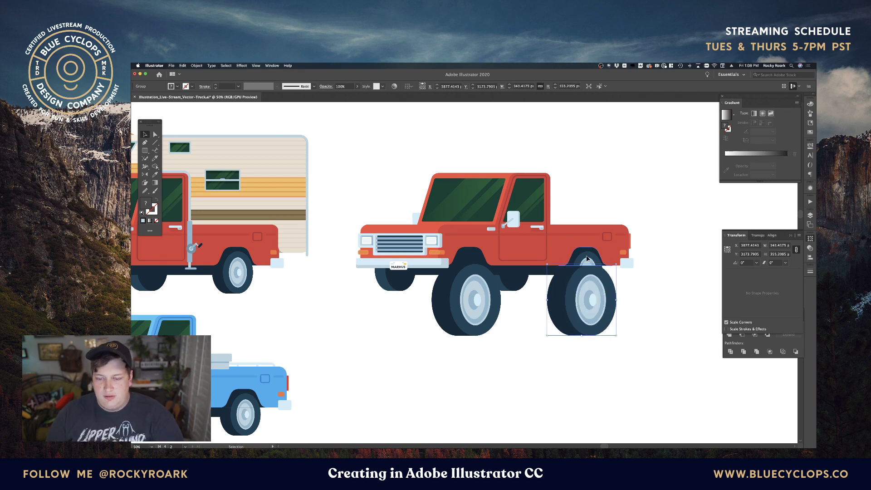
{"action": "key", "text": "super+shift+a"}
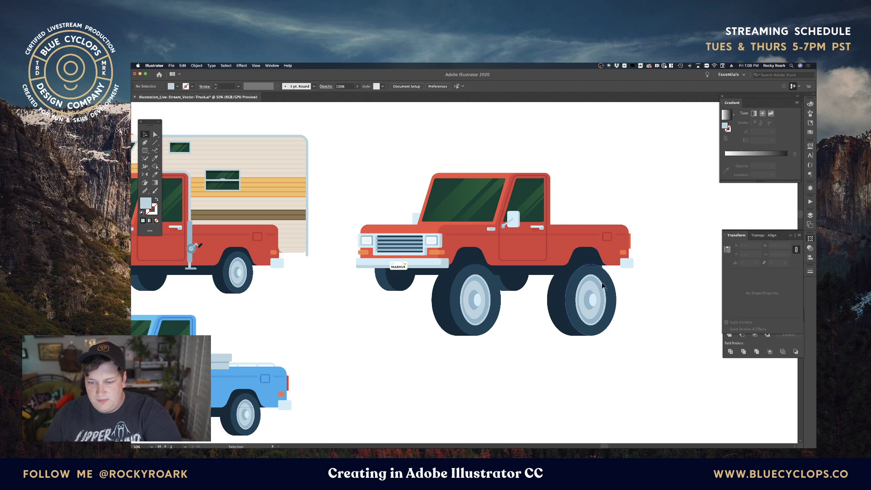
{"action": "left_click", "coordinate": [588, 273]}
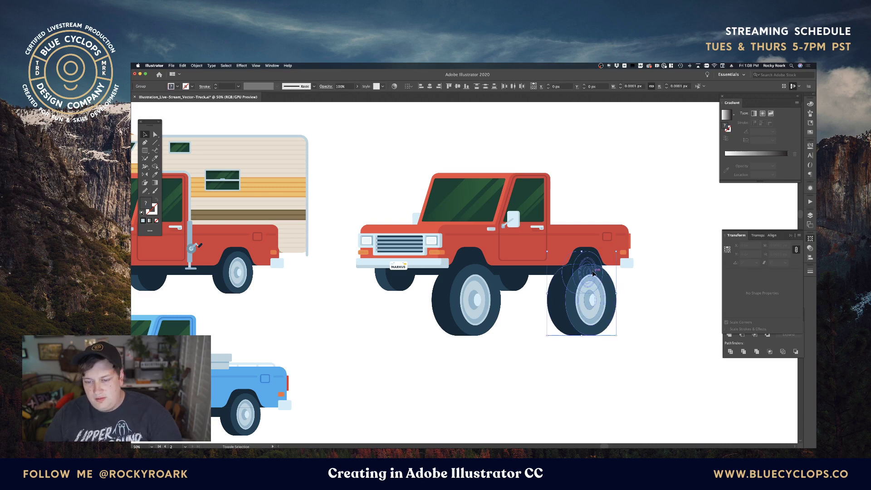
{"action": "key", "text": "super+shift+a"}
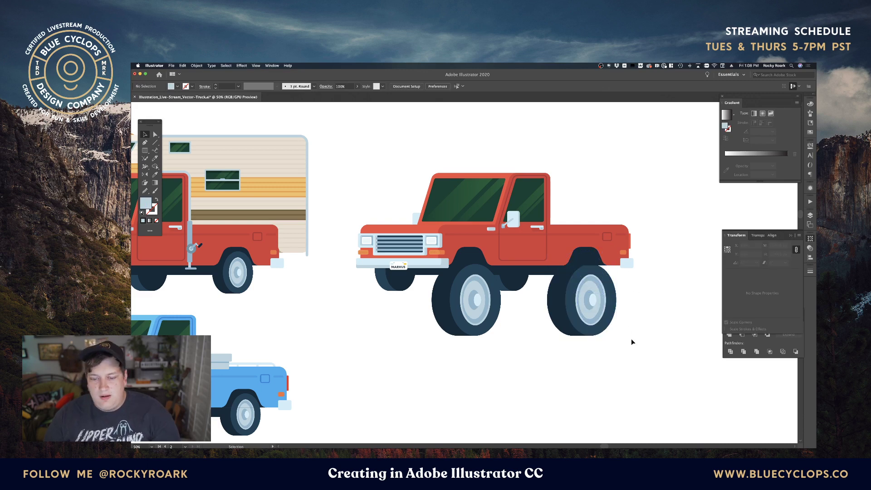
Duplicate both enlarged wheels toward the front of the truck and cut the duplicates
{"action": "left_click_drag", "start_coordinate": [633, 342], "coordinate": [429, 310]}
{"action": "left_click_drag", "start_coordinate": [487, 317], "coordinate": [413, 314]}
{"action": "key", "text": "Delete"}
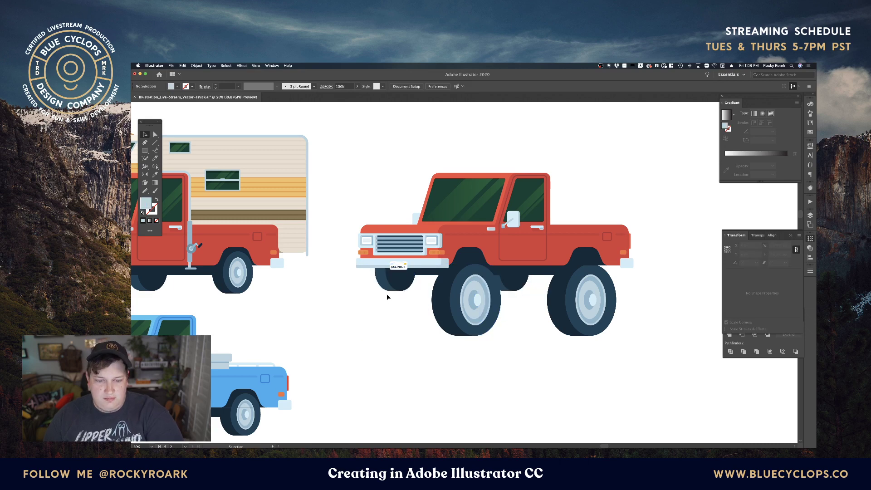
Replace the small far-side wheels with the cut pair of enlarged wheels, pasted behind the truck body
{"action": "left_click", "coordinate": [403, 281]}
{"action": "key", "text": "Delete"}
{"action": "left_click", "coordinate": [391, 281]}
{"action": "key", "text": "Delete"}
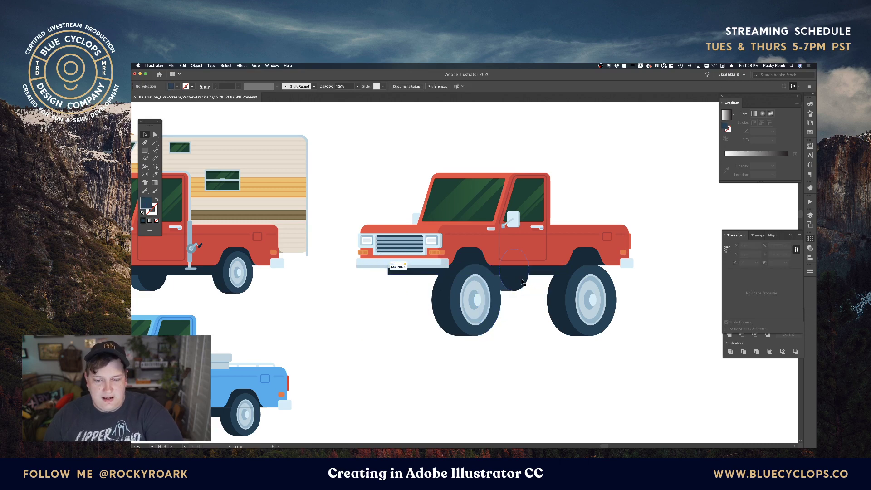
{"action": "left_click", "coordinate": [522, 282]}
{"action": "key", "text": "Delete"}
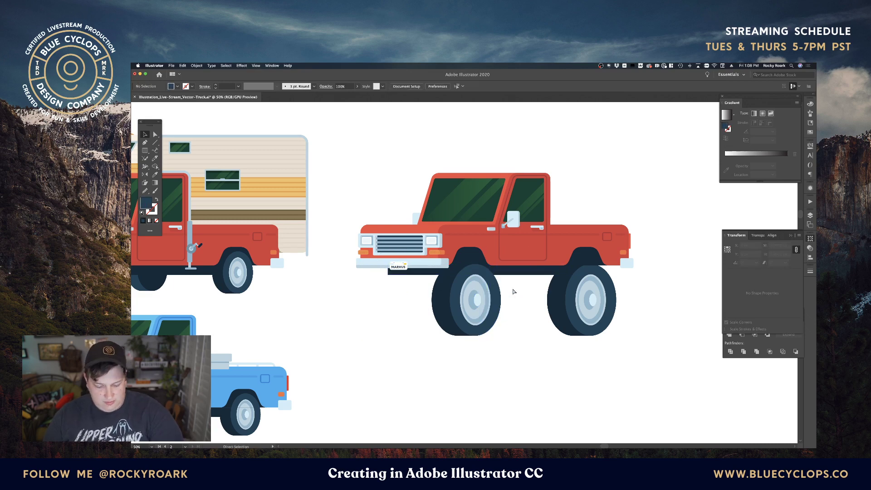
{"action": "key", "text": "super+b"}
Delete the light hub and rim ellipses from both far-side wheels, leaving only the tires
{"action": "key", "text": "a"}
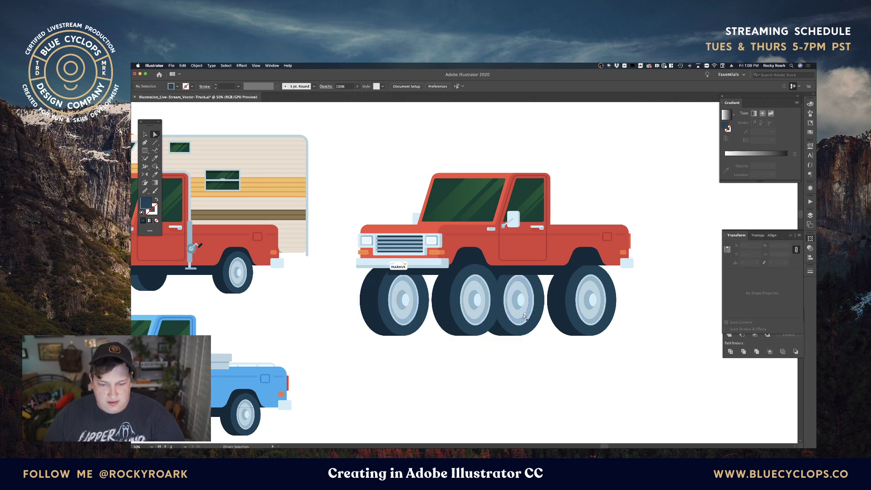
{"action": "left_click", "coordinate": [523, 324]}
{"action": "left_click", "coordinate": [523, 321]}
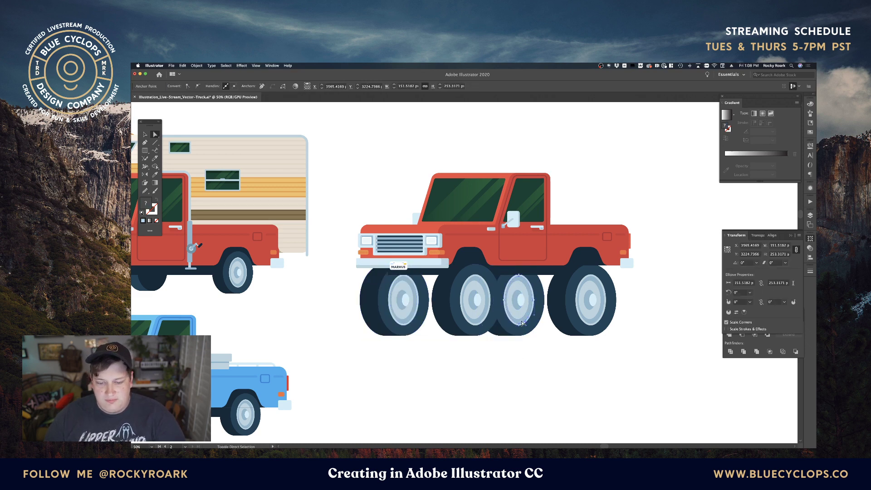
{"action": "left_click", "coordinate": [523, 304]}
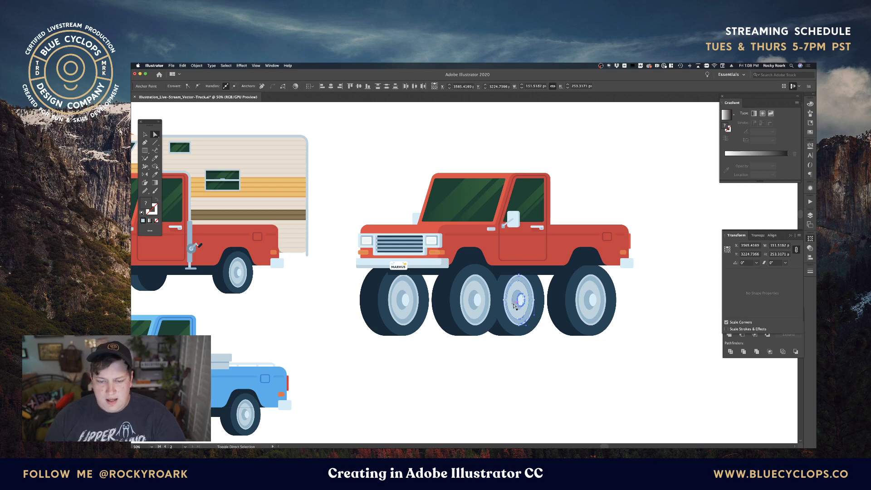
{"action": "key", "text": "Delete"}
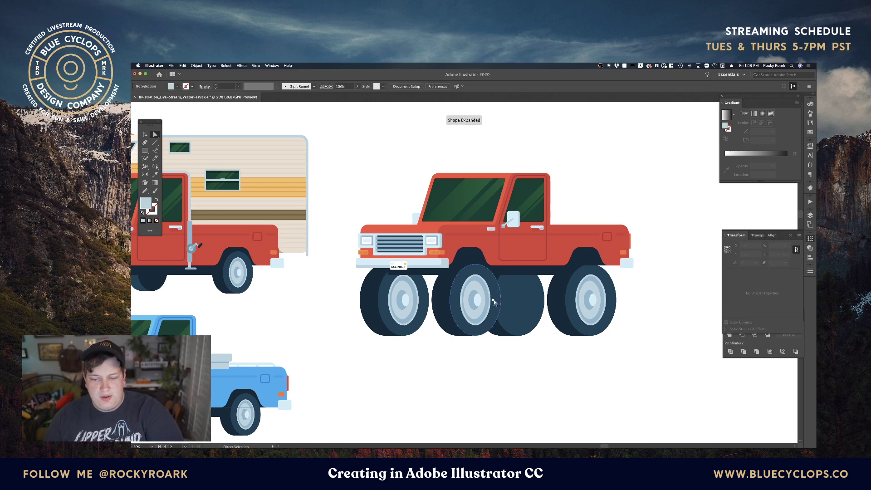
{"action": "left_click", "coordinate": [414, 301]}
{"action": "key", "text": "Delete"}
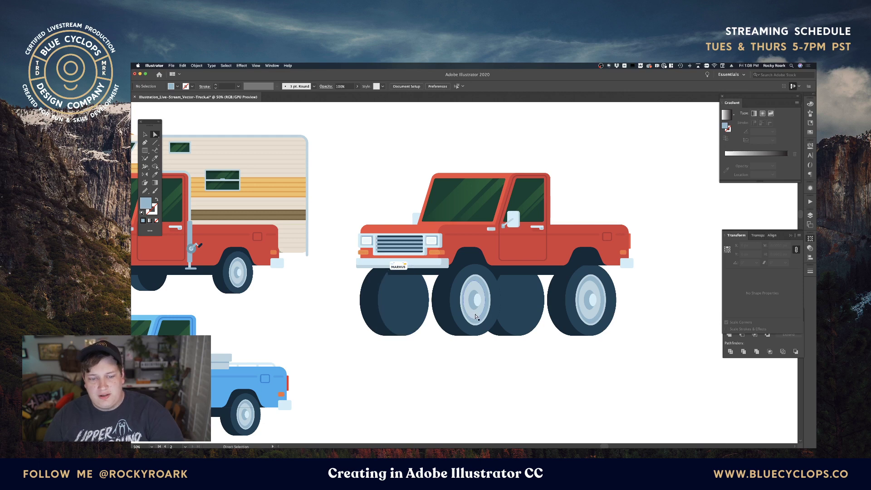
Move both far-side tires up 30 px
{"action": "key", "text": "v"}
{"action": "left_click_drag", "start_coordinate": [507, 341], "coordinate": [504, 334]}
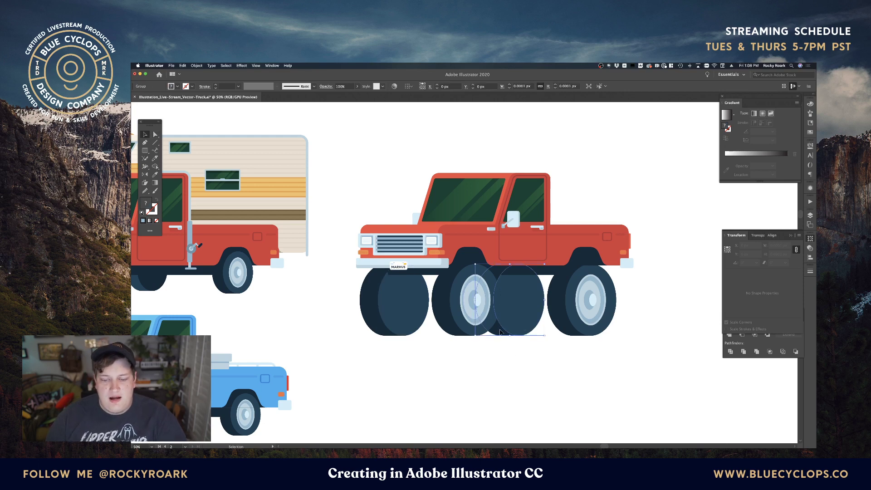
{"action": "left_click", "coordinate": [379, 319], "text": "shift"}
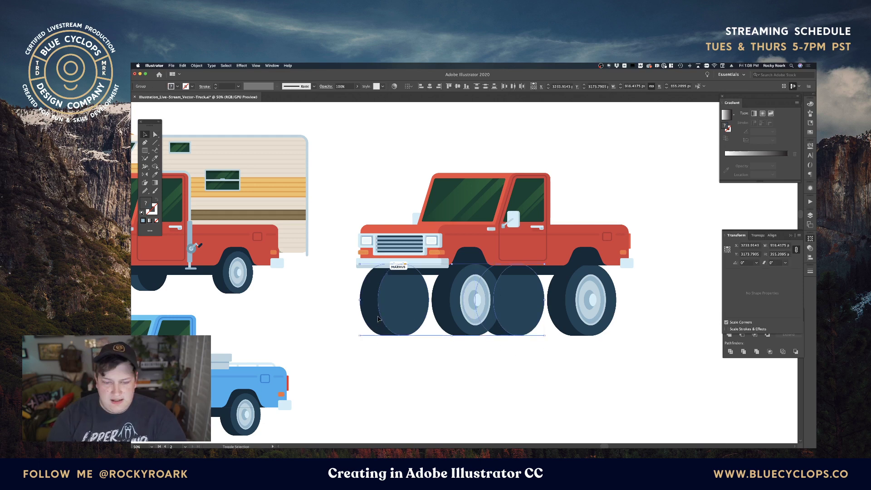
{"action": "key", "text": "shift+Up"}
{"action": "key", "text": "shift+Up"}
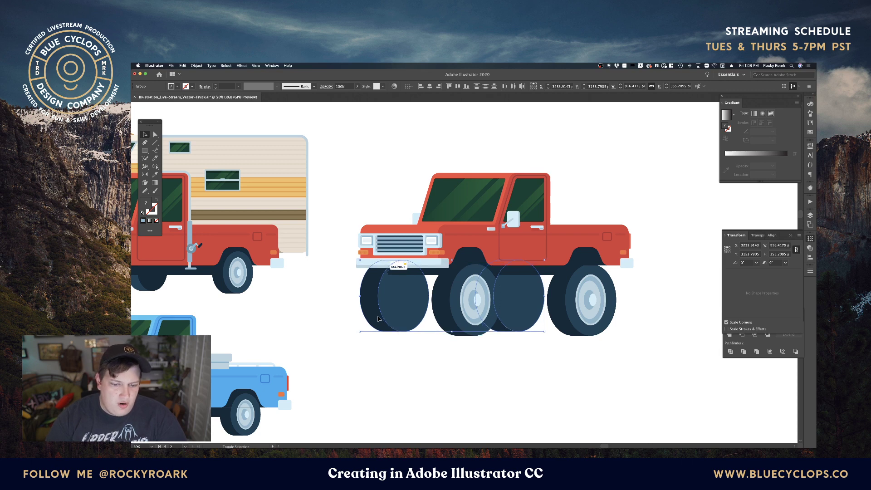
{"action": "key", "text": "shift+Up"}
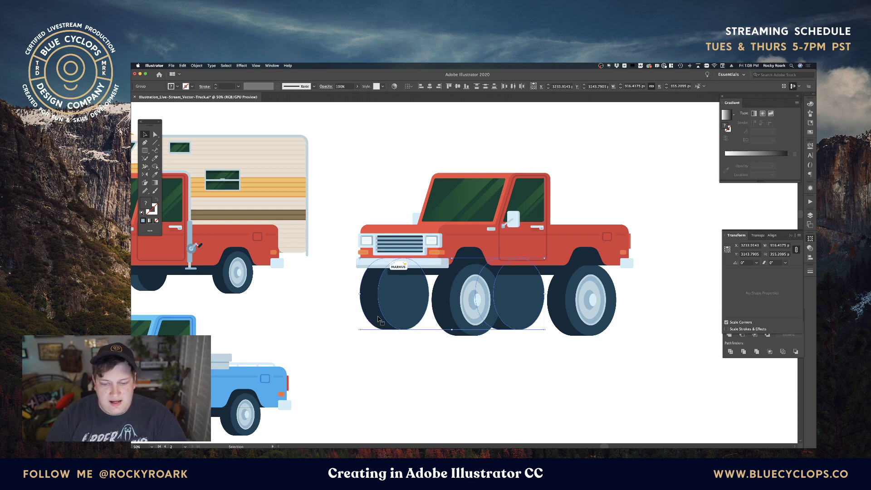
Recolour the face ellipses of both far-side tires with the dark navy sampled from the near front tire's tread
{"action": "left_click", "coordinate": [415, 282], "text": "super"}
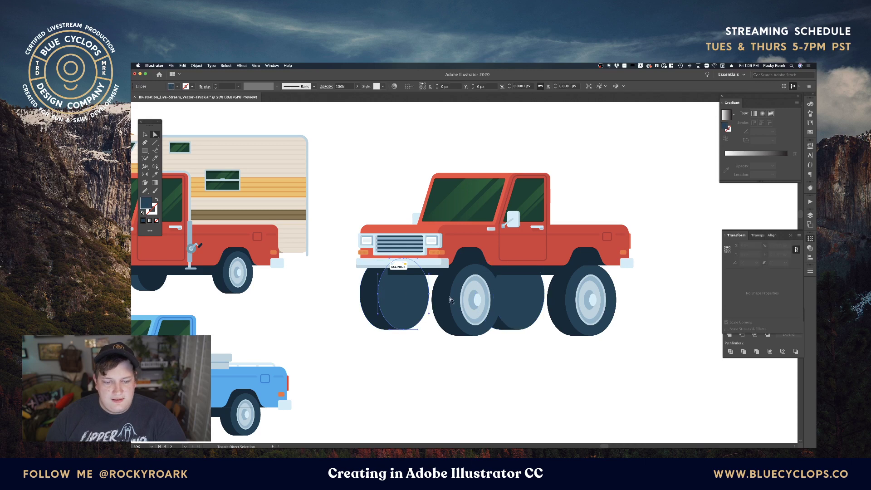
{"action": "left_click", "coordinate": [522, 309], "text": "shift"}
{"action": "key", "text": "i"}
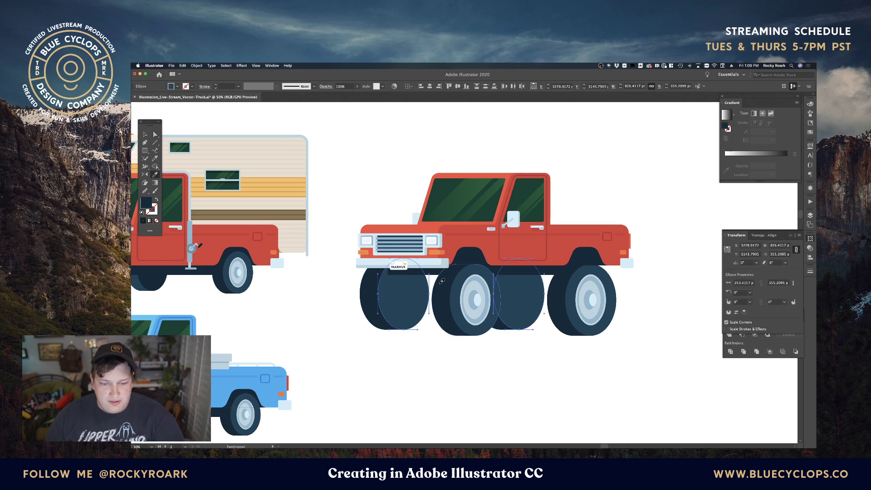
{"action": "left_click", "coordinate": [442, 281]}
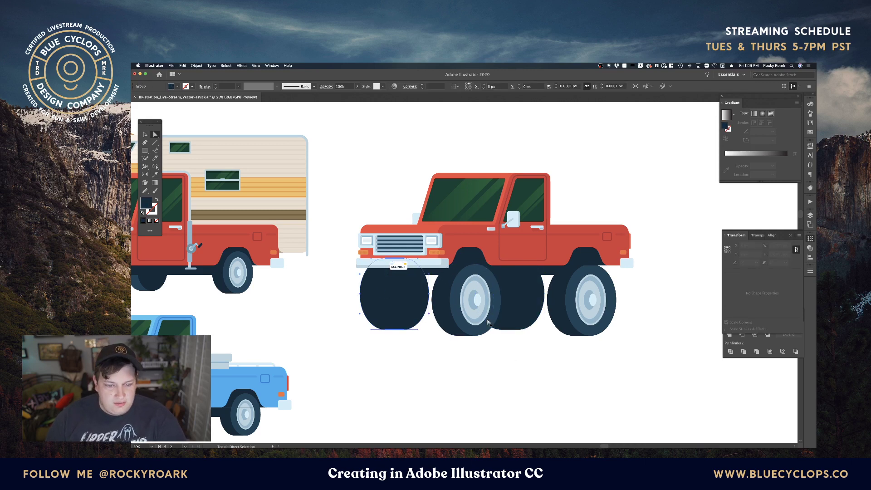
Recolour the tread shapes of both far-side tires with the lighter blue sampled from the near front tire's face
{"action": "left_click", "coordinate": [500, 327], "text": "shift"}
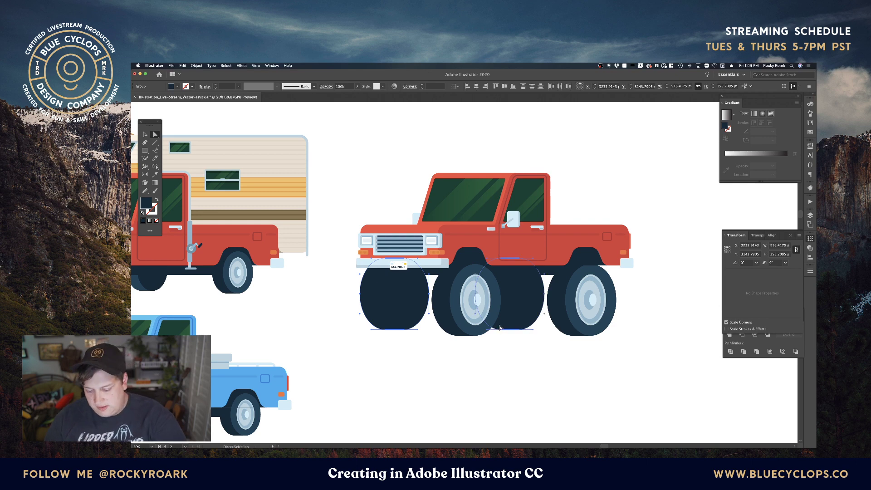
{"action": "key", "text": "o"}
{"action": "key", "text": "a"}
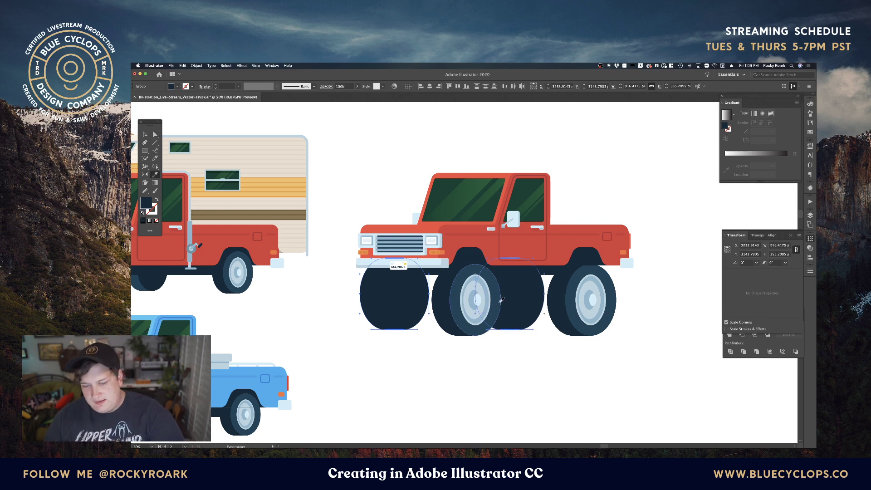
{"action": "left_click", "coordinate": [498, 346]}
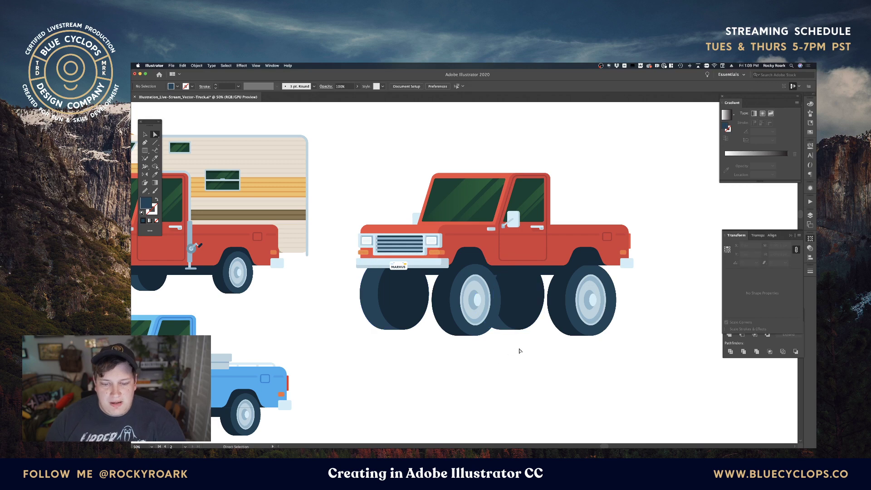
Move the far-side rear tire 20 px toward the front of the truck
{"action": "key", "text": "v"}
{"action": "left_click", "coordinate": [503, 321]}
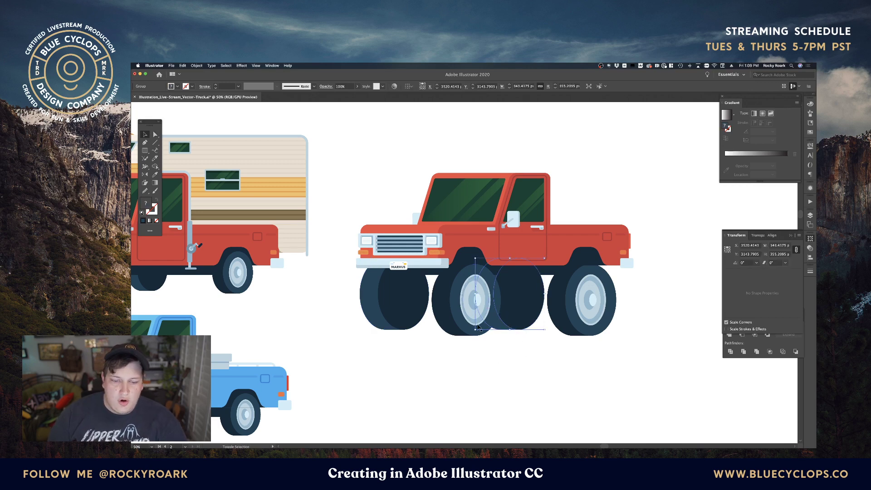
{"action": "left_click", "coordinate": [529, 350]}
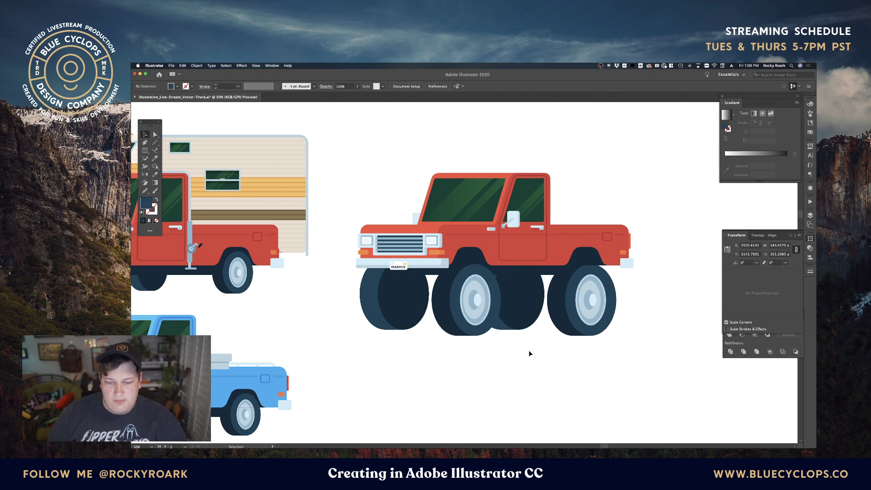
{"action": "left_click", "coordinate": [511, 319], "text": "shift"}
{"action": "key", "text": "shift+Left"}
{"action": "key", "text": "shift+Left"}
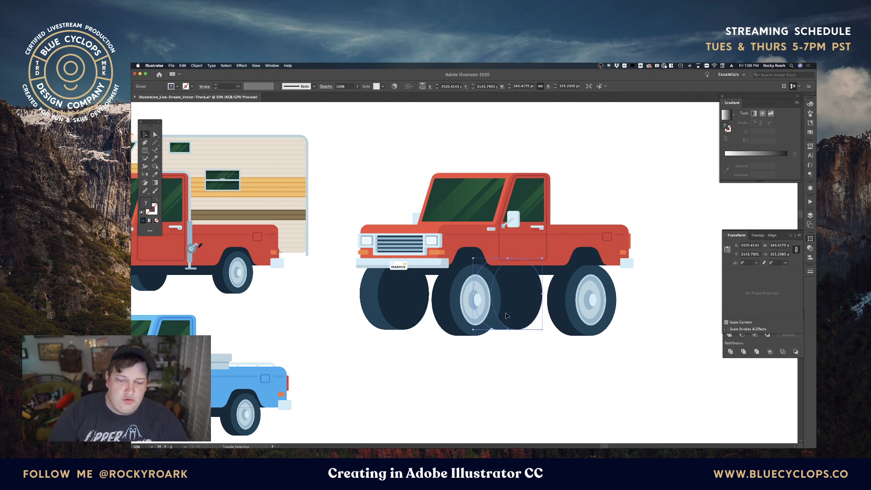
{"action": "left_click", "coordinate": [523, 350]}
{"action": "key", "text": "a"}
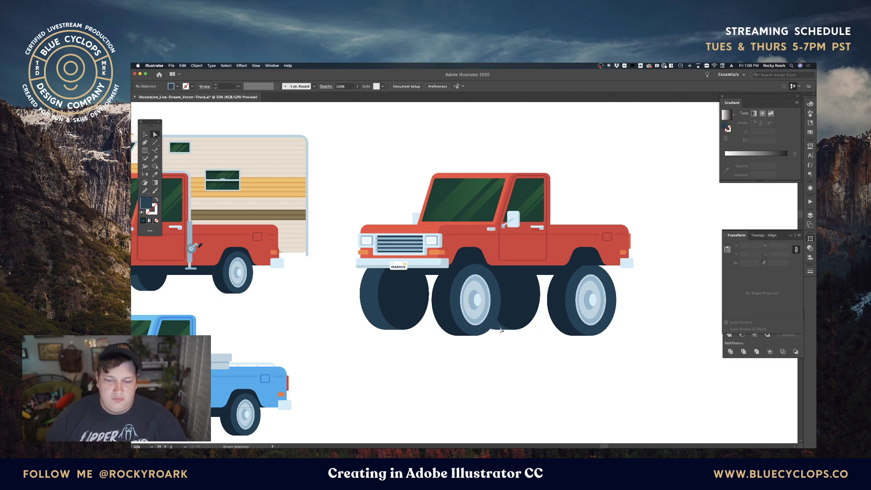
Recolour the whole far-side rear tire with the dark navy sampled from its face
{"action": "key", "text": "v"}
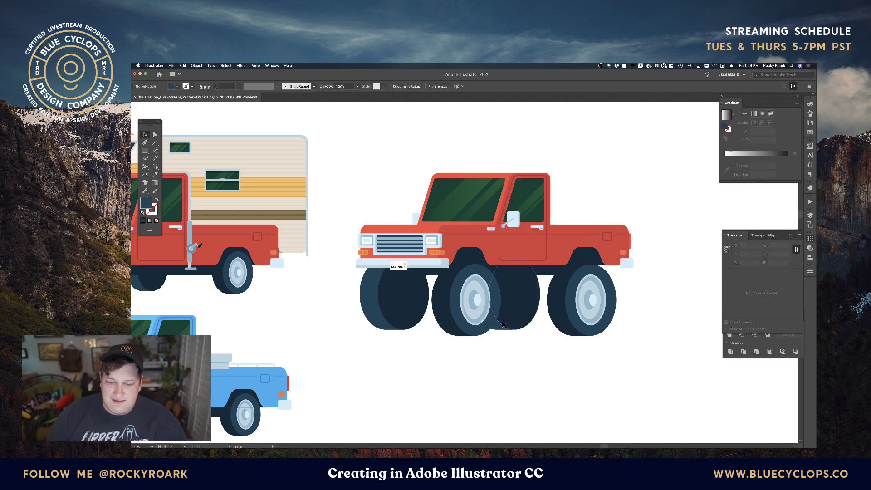
{"action": "left_click", "coordinate": [502, 324]}
{"action": "key", "text": "i"}
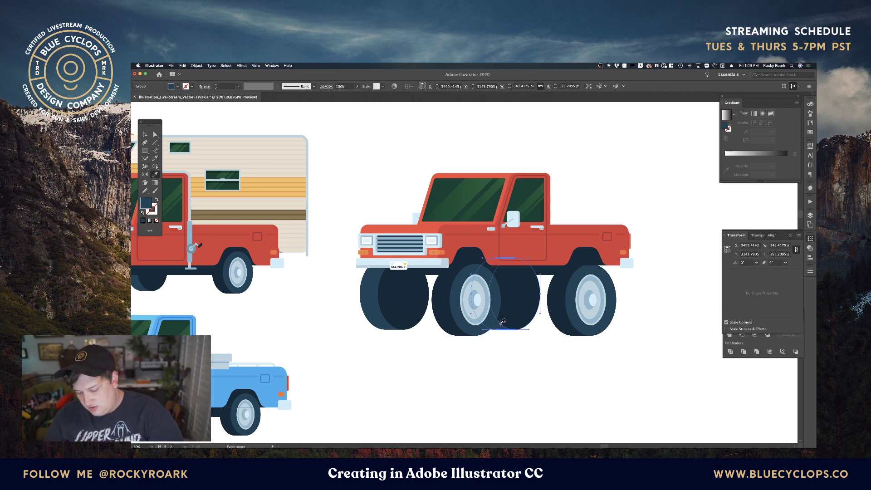
{"action": "left_click", "coordinate": [503, 321]}
{"action": "key", "text": "v"}
{"action": "left_click", "coordinate": [538, 368]}
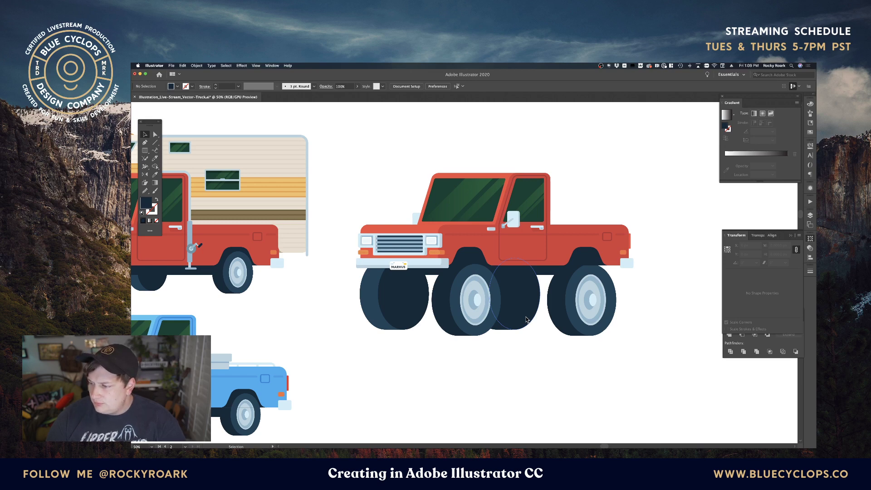
Draw a dark navy rectangle about 910 × 162 px beneath the truck body, spanning from the far-side front tire to the near rear wheel
{"action": "key", "text": "space"}
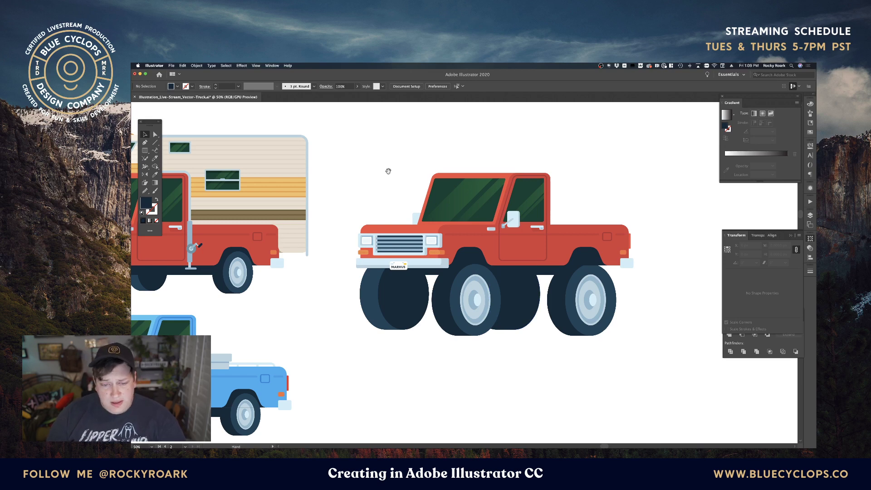
{"action": "left_click_drag", "start_coordinate": [391, 174], "coordinate": [362, 174]}
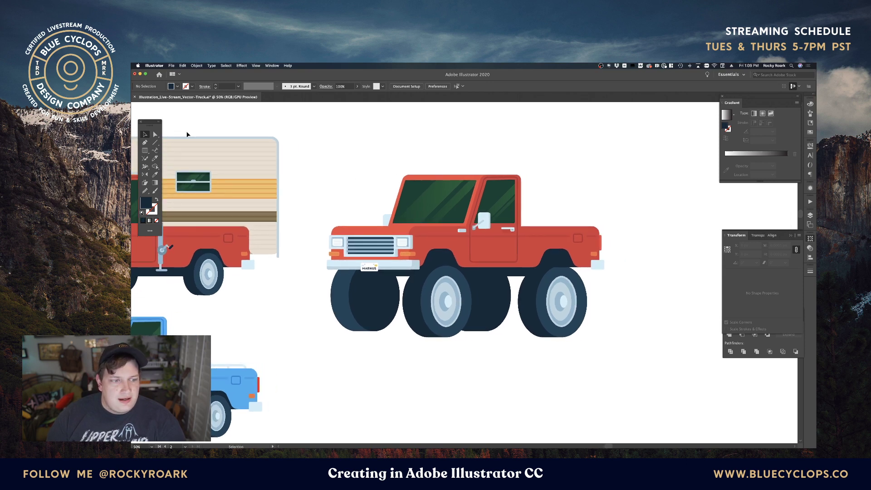
{"action": "left_click", "coordinate": [147, 150]}
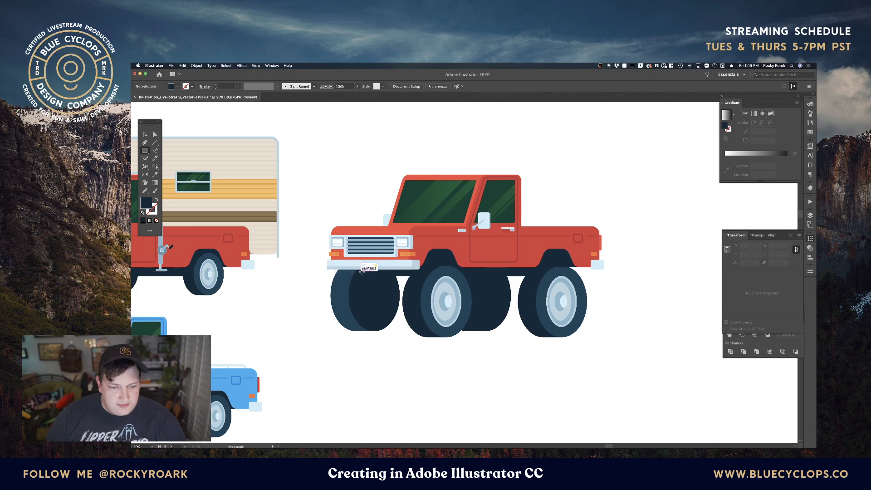
{"action": "left_click_drag", "start_coordinate": [362, 268], "coordinate": [545, 304]}
{"action": "key", "text": "v"}
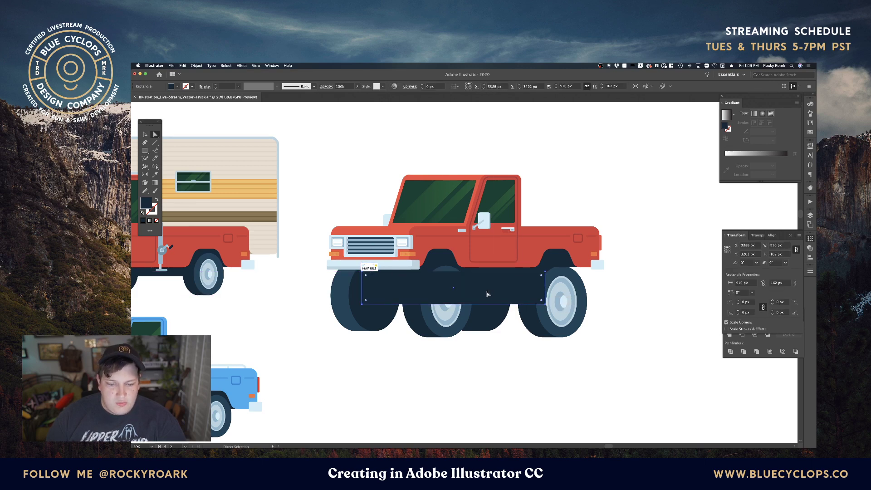
Move the navy chassis rectangle behind the far-side front tire's face in the stacking order and extend its lower edge slightly
{"action": "key", "text": "super+x"}
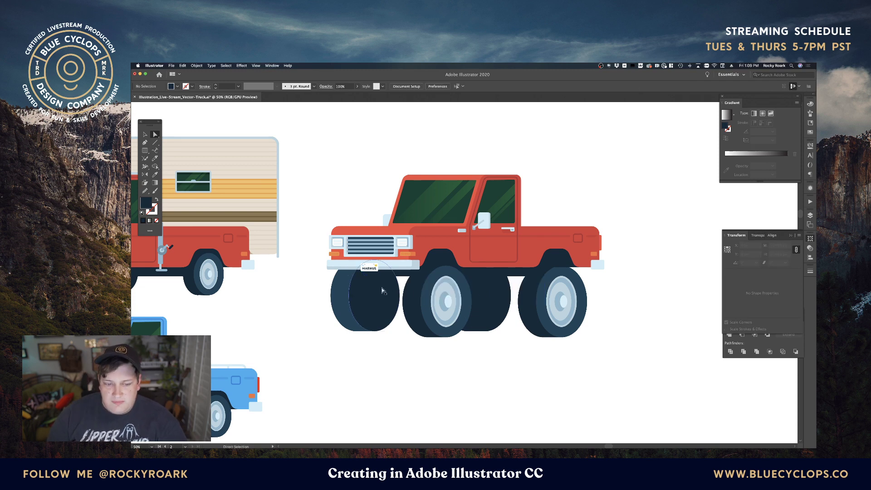
{"action": "left_click", "coordinate": [383, 290]}
{"action": "key", "text": "super+b"}
{"action": "key", "text": "a"}
{"action": "key", "text": "v"}
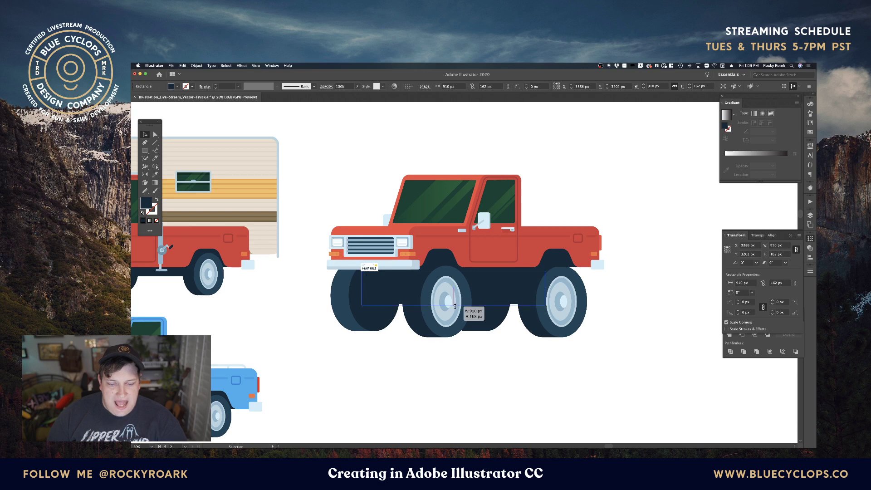
{"action": "left_click", "coordinate": [478, 350]}
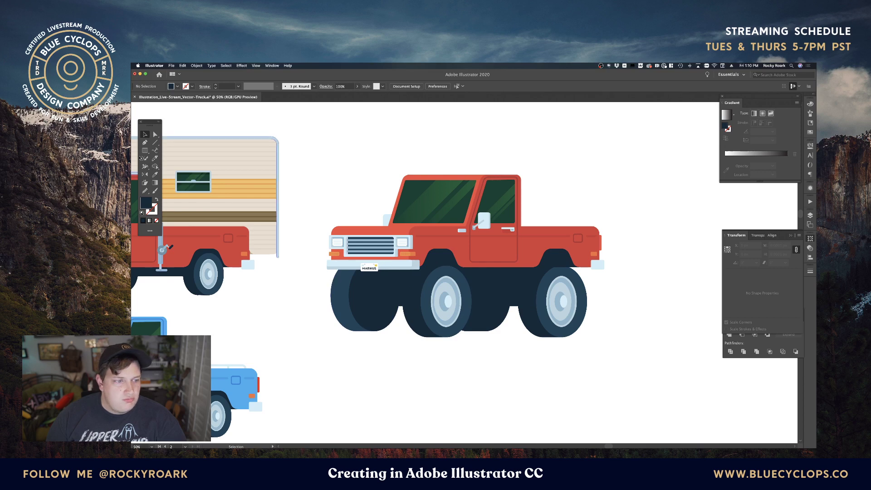
Draw a rectangular axle bar about 574 × 36 px outward from the centre of the near front wheel's hub
{"action": "left_click", "coordinate": [144, 150]}
{"action": "left_click", "coordinate": [144, 151]}
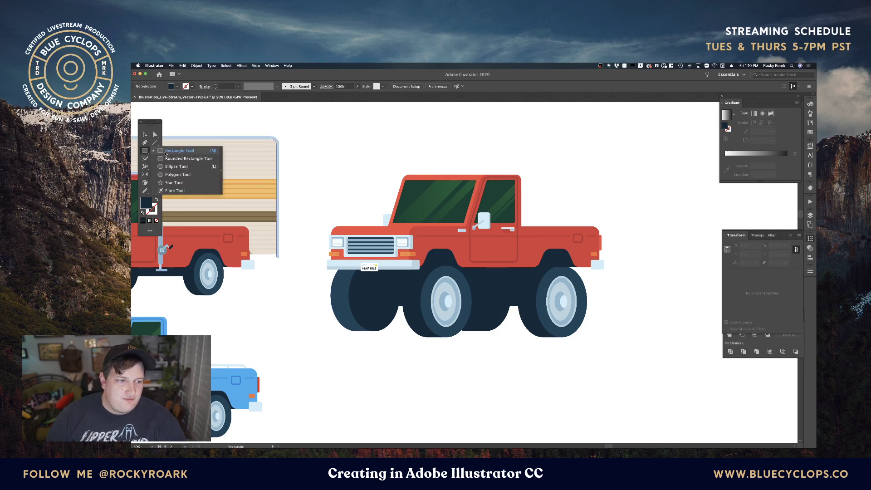
{"action": "left_click", "coordinate": [165, 153]}
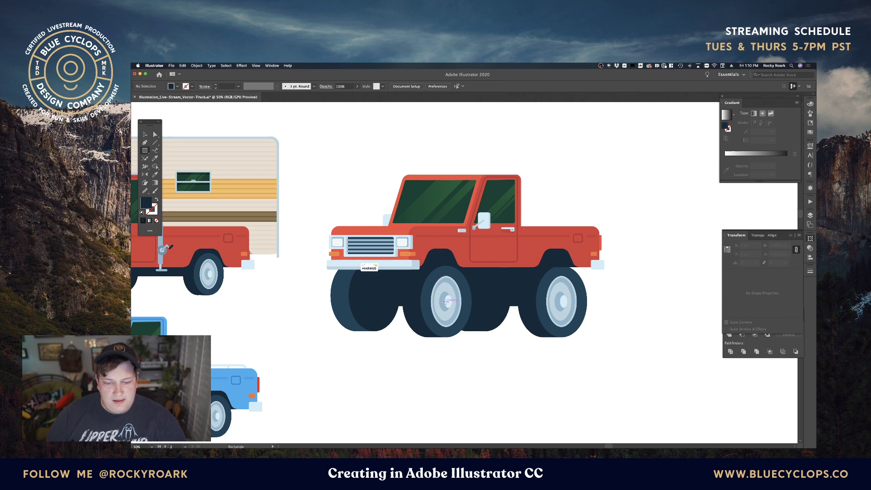
{"action": "left_click_drag", "start_coordinate": [446, 301], "coordinate": [502, 303]}
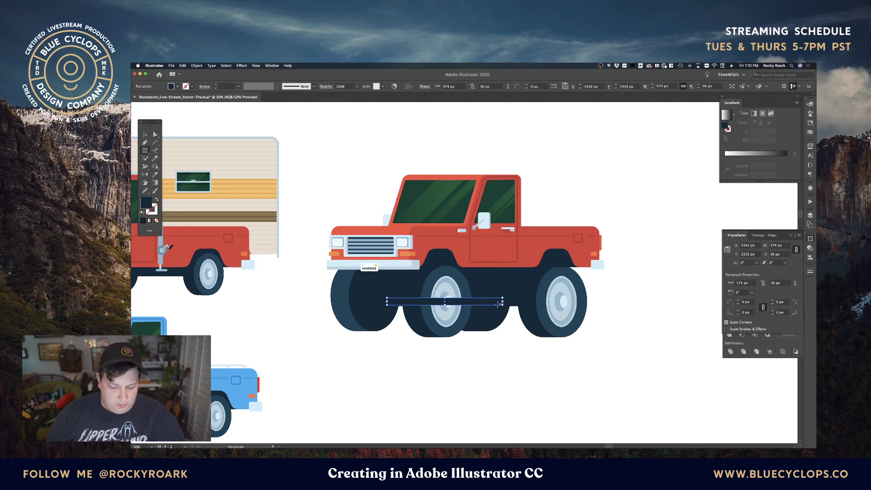
Recolour the axle bar with the light blue-grey sampled from the near front wheel's rim and shift it about 94 px toward the truck's front
{"action": "key", "text": "i"}
{"action": "left_click", "coordinate": [453, 279]}
{"action": "key", "text": "v"}
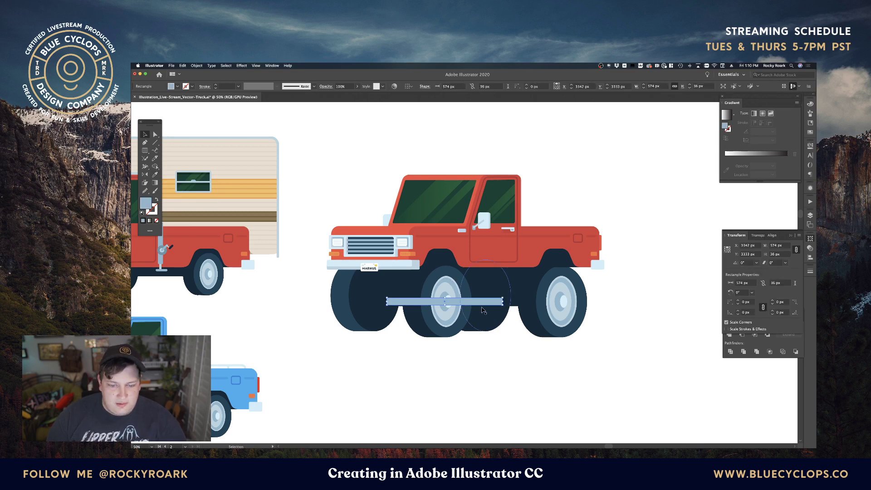
{"action": "left_click_drag", "start_coordinate": [484, 304], "coordinate": [462, 307]}
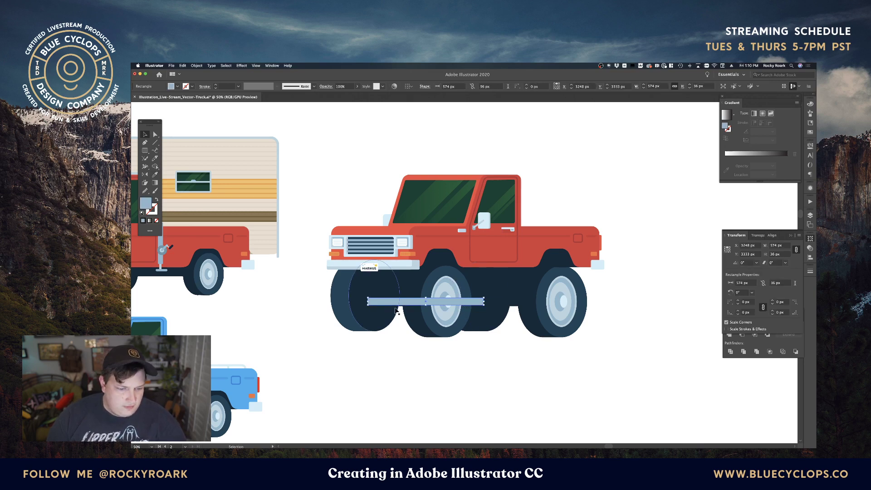
Vertically align the axle bar with the front tires and the chassis rectangle
{"action": "left_click", "coordinate": [380, 326], "text": "shift"}
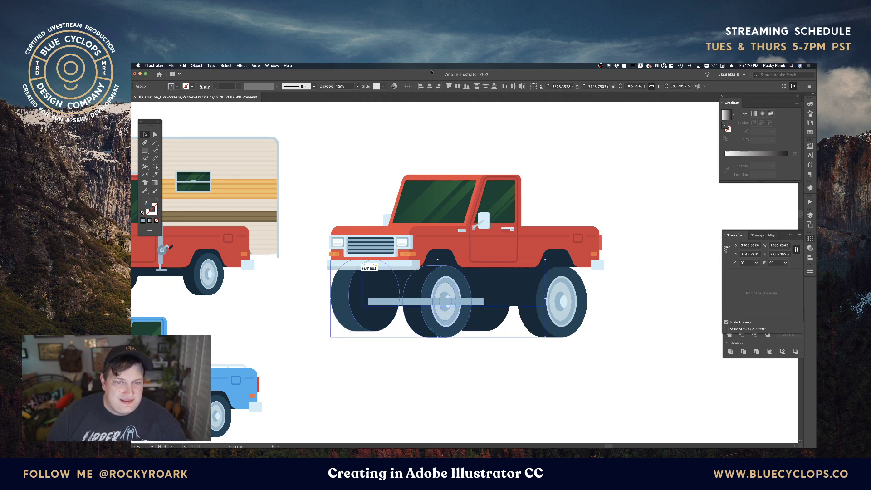
{"action": "left_click", "coordinate": [466, 86]}
{"action": "left_click", "coordinate": [378, 118]}
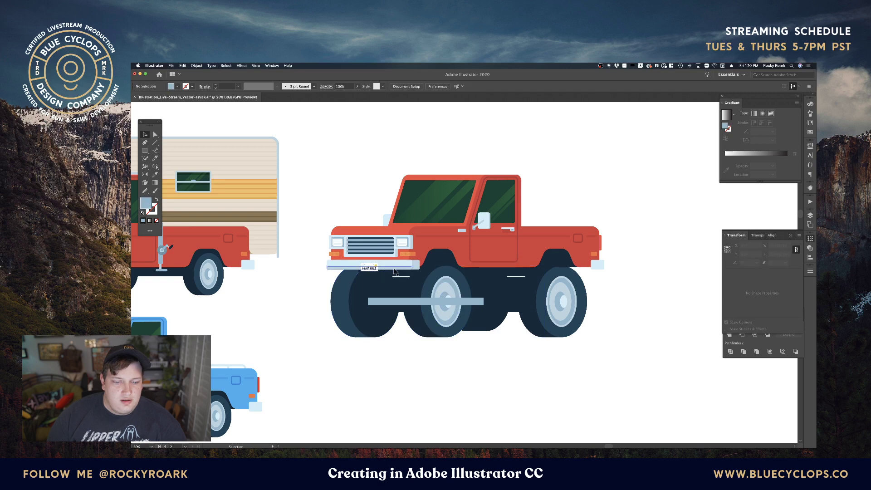
Move the navy chassis rectangle up to close the gaps beneath the truck body
{"action": "left_click", "coordinate": [431, 276]}
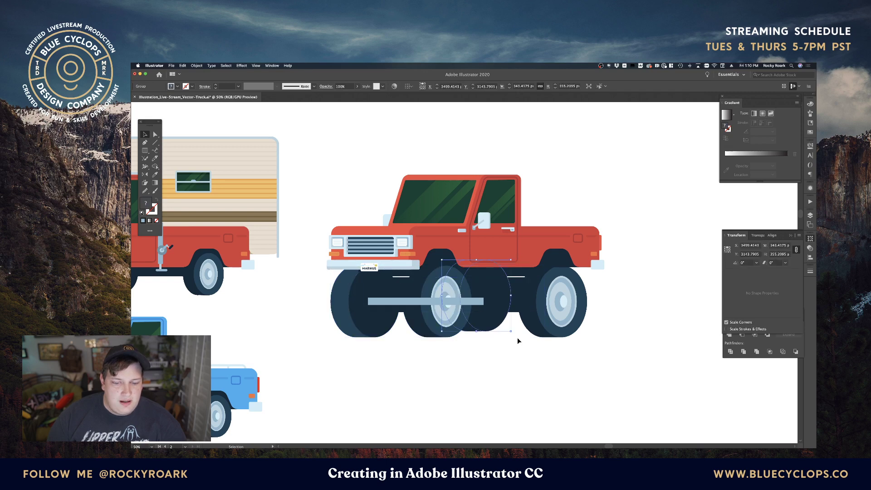
{"action": "key", "text": "a"}
{"action": "left_click", "coordinate": [499, 291]}
{"action": "key", "text": "v"}
{"action": "left_click", "coordinate": [454, 277]}
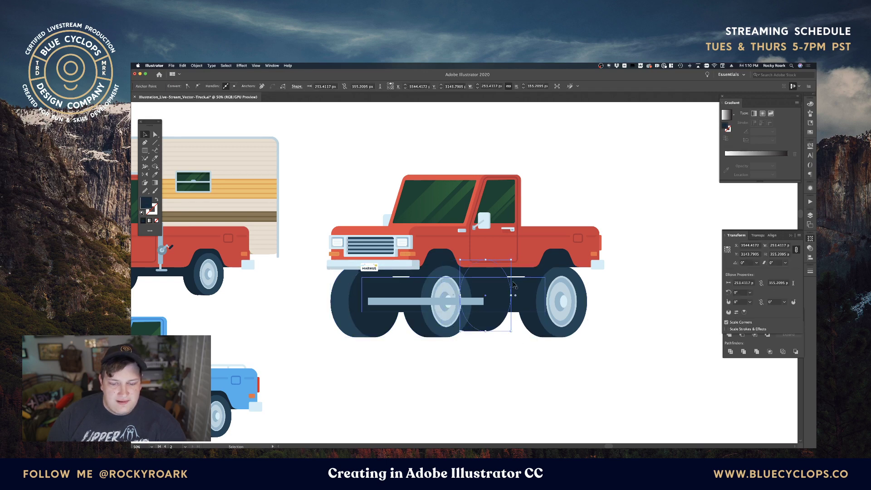
{"action": "left_click_drag", "start_coordinate": [455, 277], "coordinate": [454, 269]}
{"action": "left_click", "coordinate": [459, 372]}
Round the axle bar's corners by 10 px and shorten the bar to 287 px wide, ending at the near front tire
{"action": "key", "text": "a"}
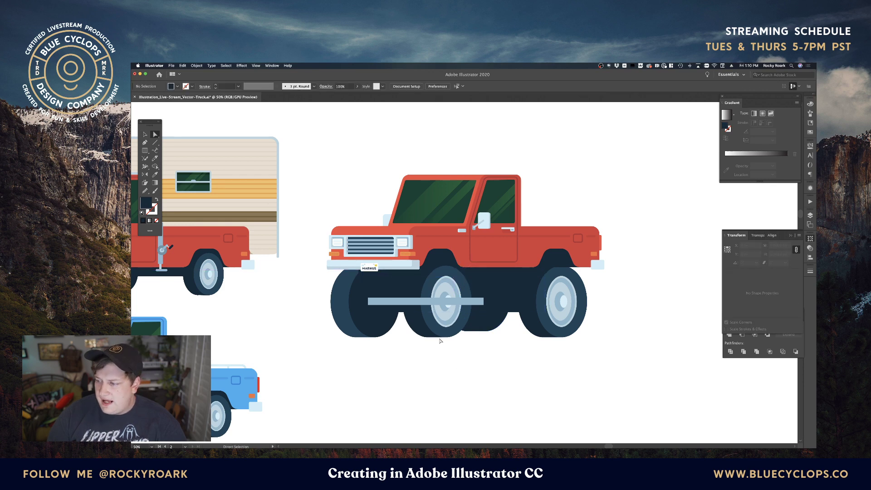
{"action": "left_click", "coordinate": [420, 302]}
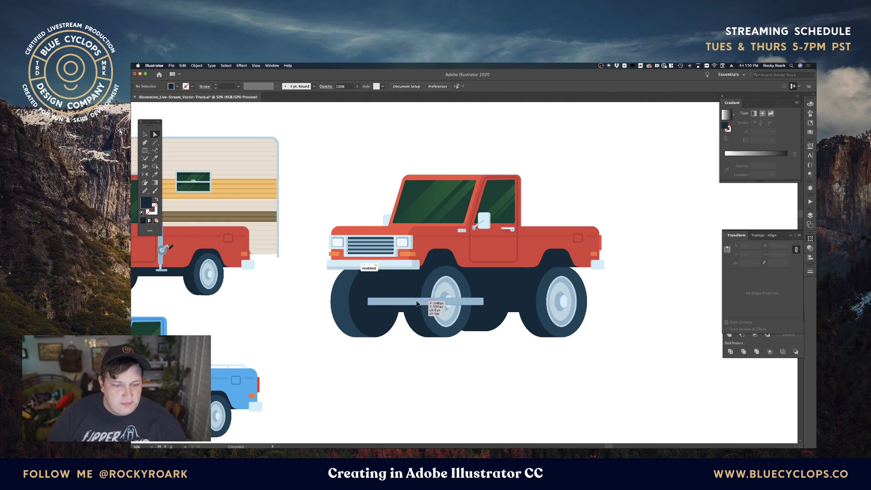
{"action": "left_click", "coordinate": [423, 303]}
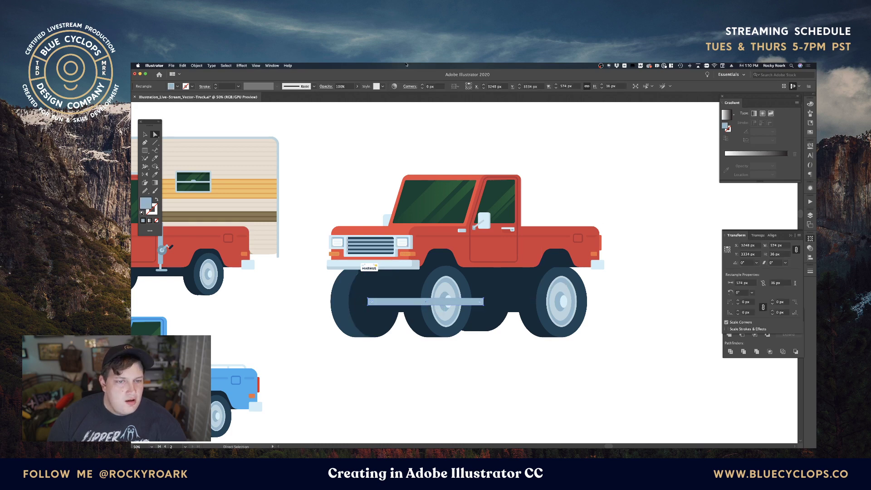
{"action": "left_click", "coordinate": [423, 85], "text": "shift"}
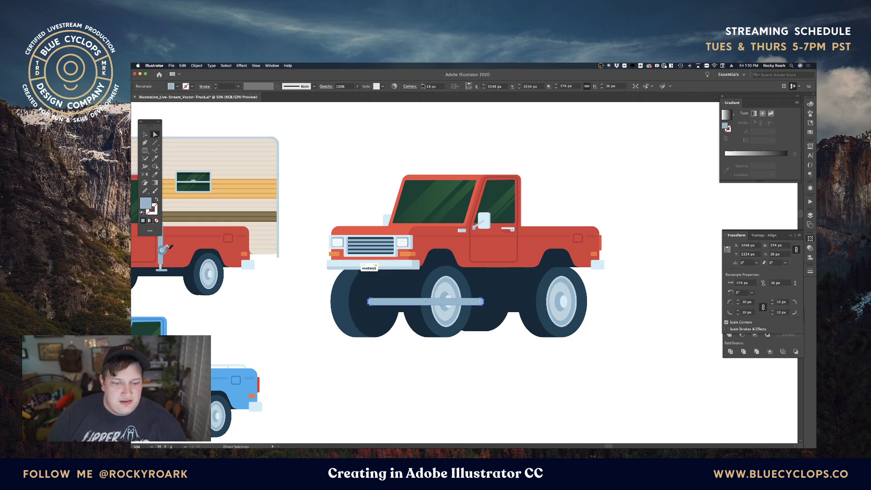
{"action": "key", "text": "v"}
{"action": "left_click_drag", "start_coordinate": [483, 301], "coordinate": [426, 302]}
{"action": "left_click", "coordinate": [410, 355]}
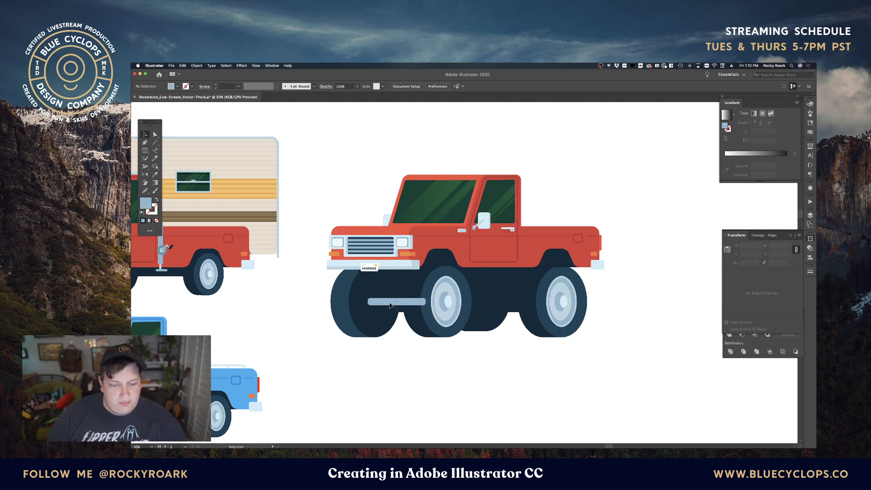
Increase the axle bar's corner radius to 18 px for fully rounded ends
{"action": "left_click", "coordinate": [390, 303]}
{"action": "key", "text": "a"}
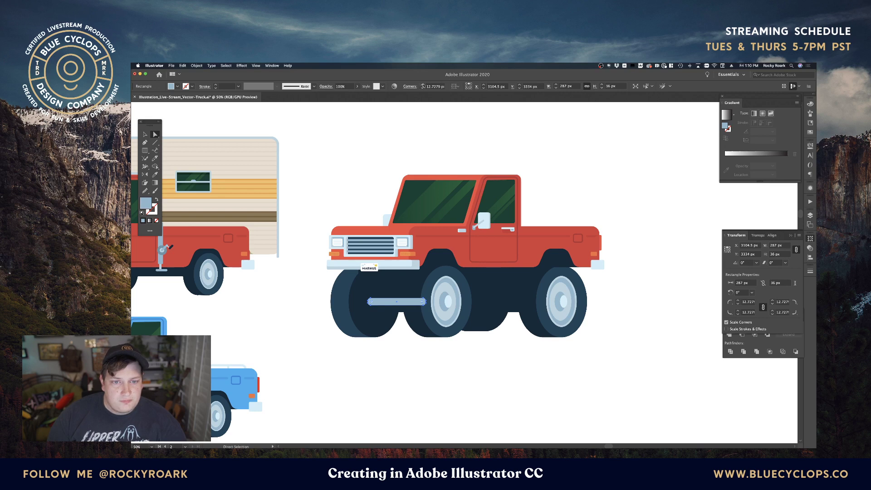
{"action": "key", "text": "v"}
{"action": "left_click", "coordinate": [397, 352]}
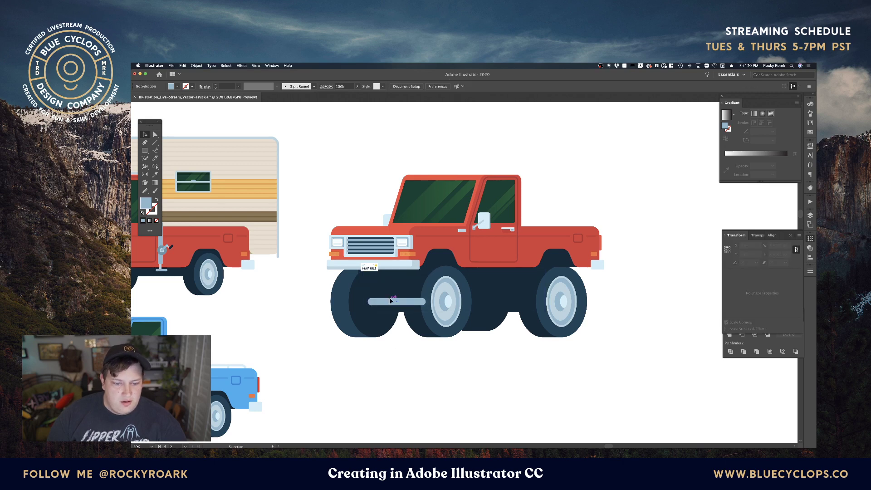
Restack the axle bar directly in front of the far-side front tire's face, behind the near front tire
{"action": "left_click", "coordinate": [391, 301]}
{"action": "key", "text": "v"}
{"action": "left_click", "coordinate": [391, 302]}
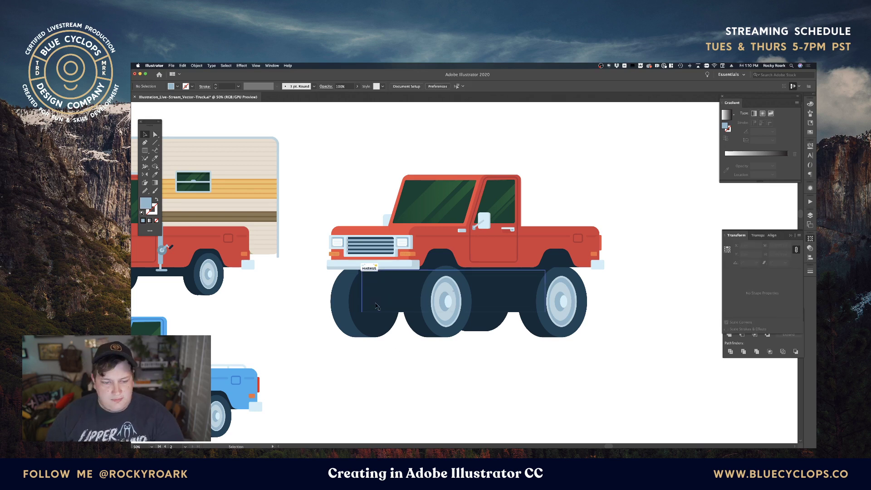
{"action": "key", "text": "super+f"}
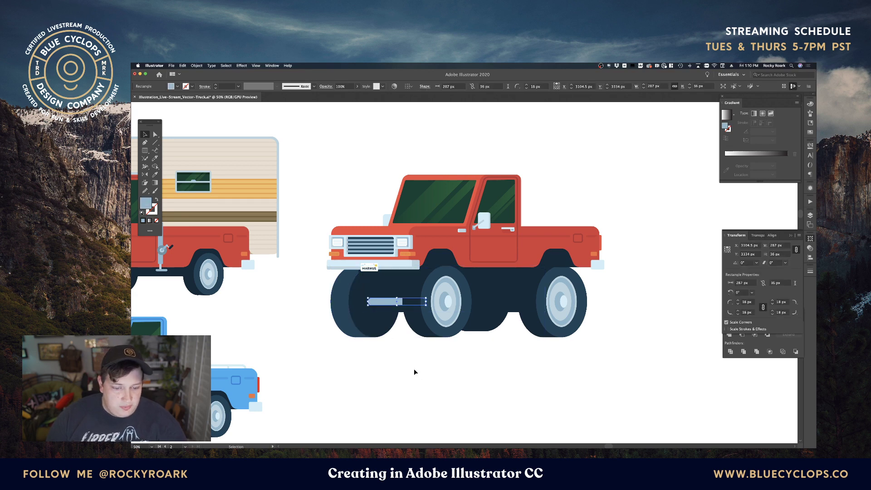
{"action": "left_click", "coordinate": [414, 369]}
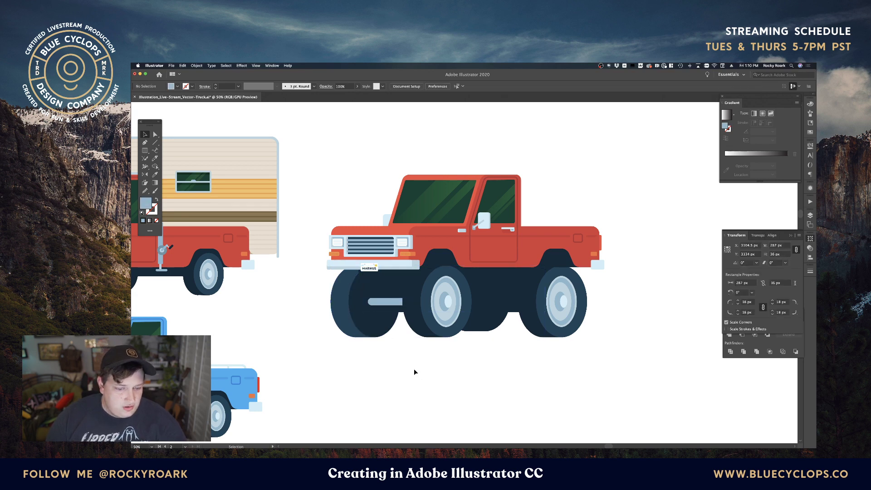
Enlarge the axle bar to about 381 × 48 px so it reaches the near front wheel's hub
{"action": "left_click", "coordinate": [394, 303]}
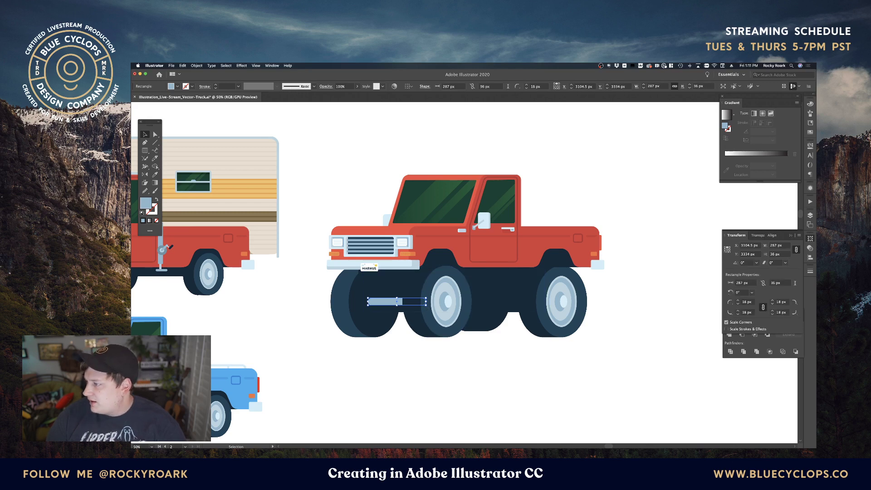
{"action": "key", "text": "Tab"}
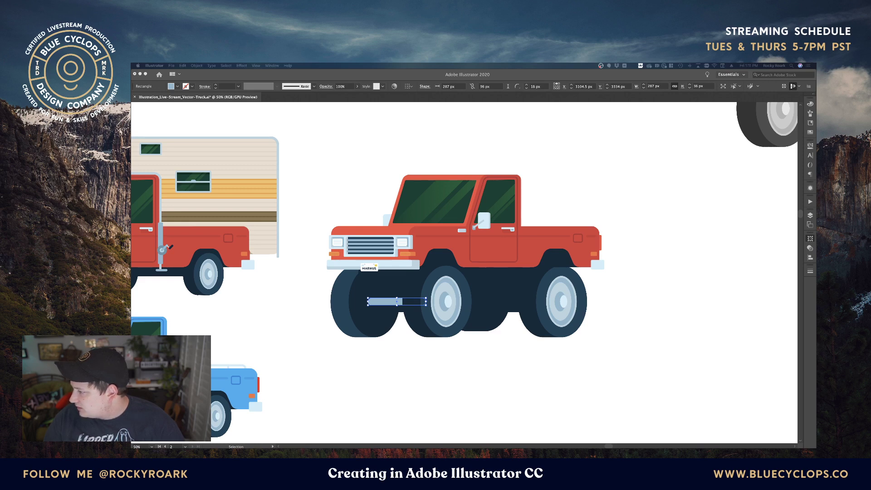
{"action": "left_click", "coordinate": [612, 349]}
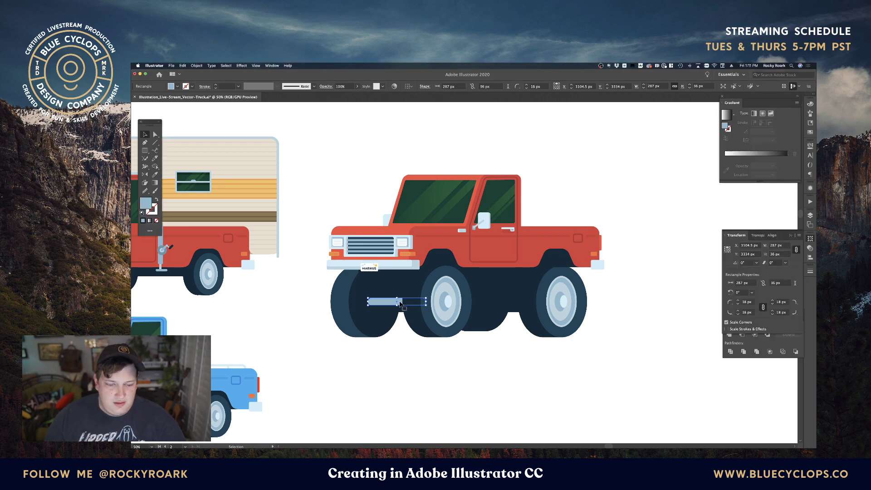
{"action": "left_click_drag", "start_coordinate": [426, 301], "coordinate": [447, 302]}
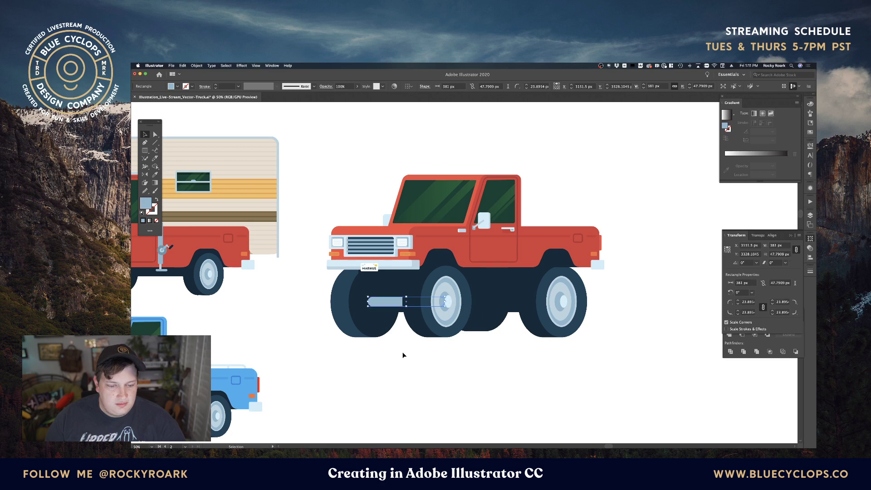
Recolour the axle bar with the blue sampled from the far-side front tire's tread
{"action": "key", "text": "i"}
{"action": "left_click", "coordinate": [340, 289]}
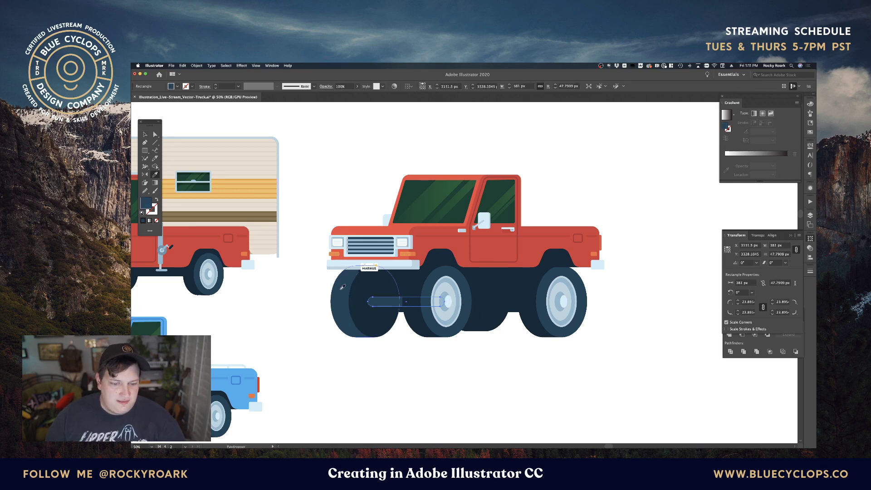
{"action": "key", "text": "v"}
{"action": "left_click", "coordinate": [400, 379]}
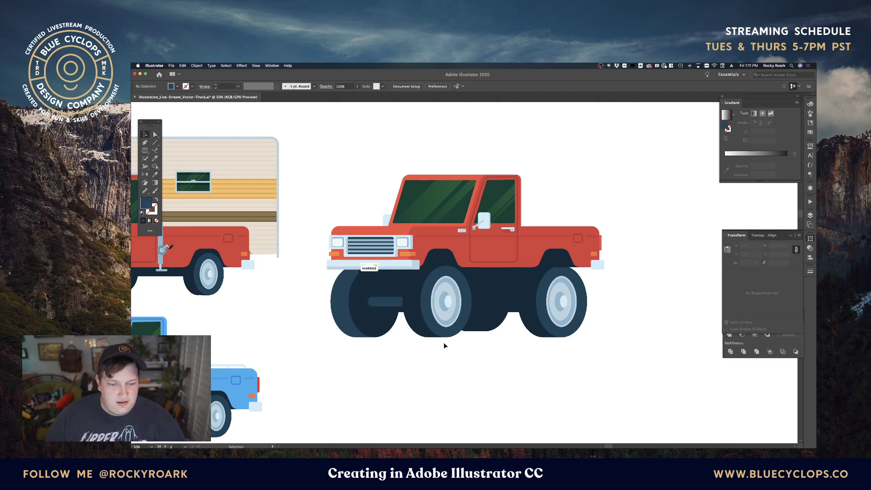
Shorten the dark undercarriage rectangle by raising its lower edge to about the height of the wheel hubs
{"action": "left_click", "coordinate": [406, 313]}
{"action": "left_click", "coordinate": [503, 349]}
{"action": "key", "text": "a"}
{"action": "left_click", "coordinate": [508, 305]}
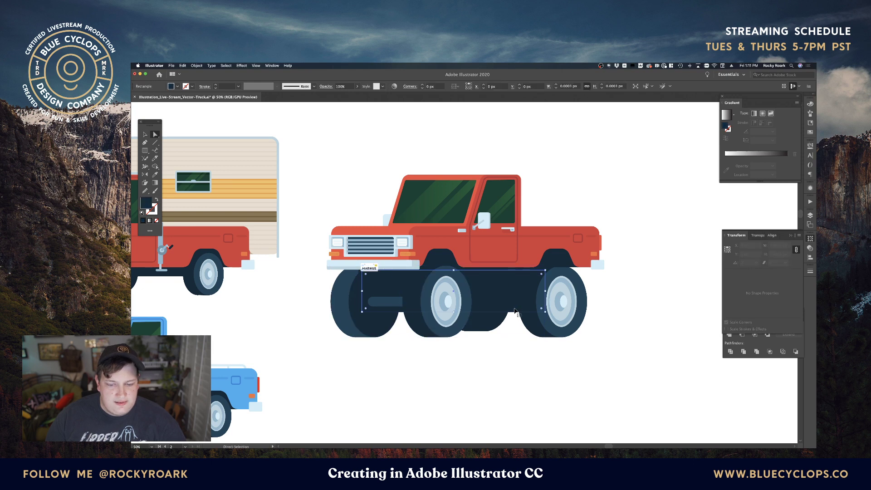
{"action": "key", "text": "v"}
{"action": "key", "text": "super+Tab"}
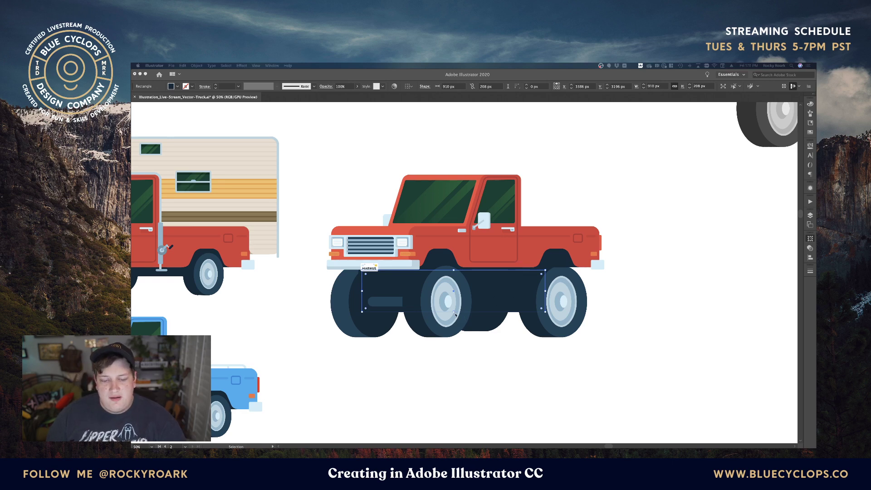
{"action": "key", "text": "super+Tab"}
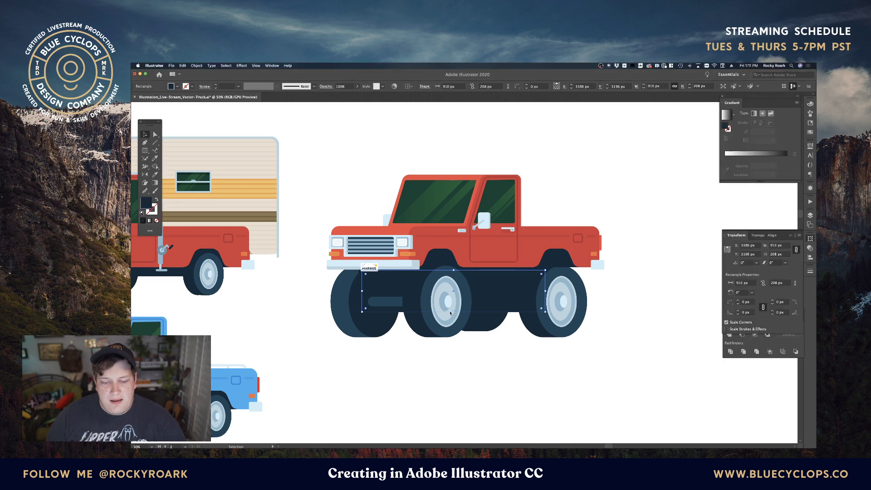
{"action": "left_click_drag", "start_coordinate": [454, 312], "coordinate": [455, 302]}
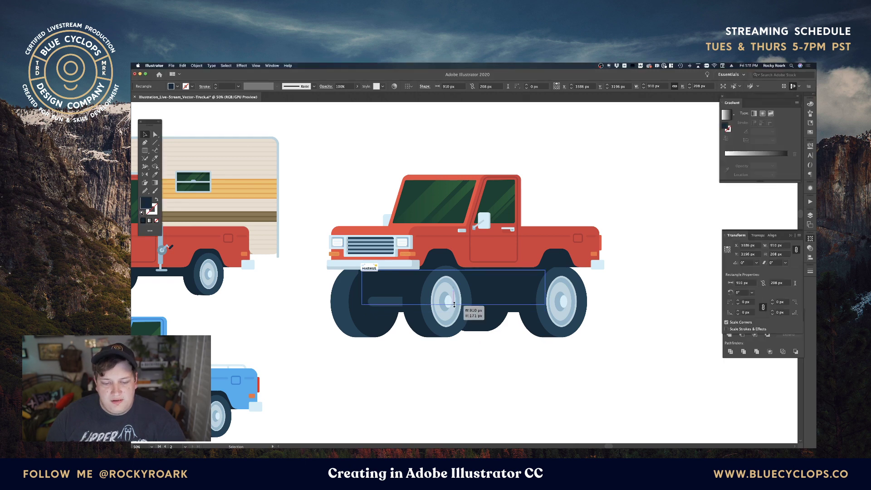
{"action": "left_click", "coordinate": [489, 355]}
Duplicate the front axle bar straight across to form a rear axle between the near front and near rear wheels
{"action": "key", "text": "a"}
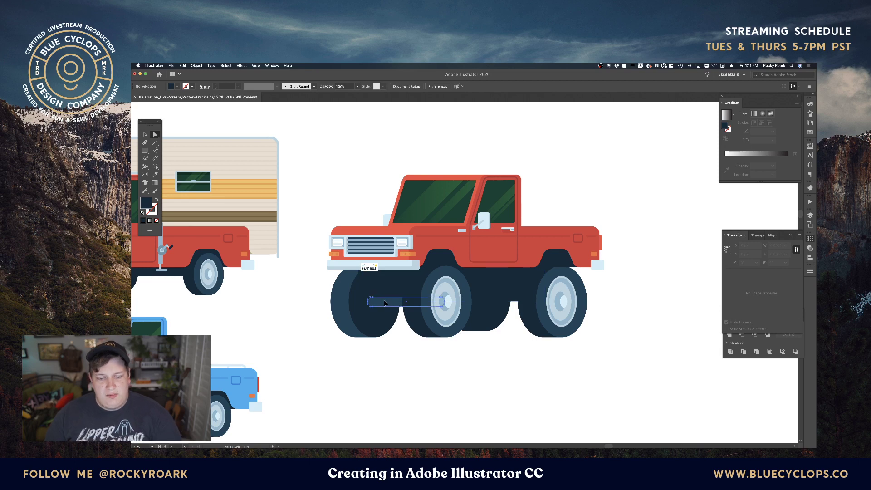
{"action": "left_click_drag", "start_coordinate": [385, 302], "coordinate": [480, 303]}
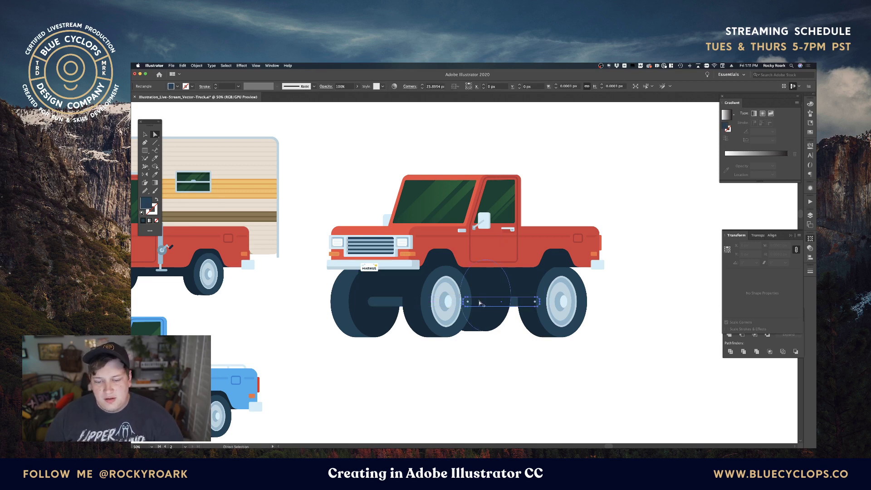
{"action": "key", "text": "v"}
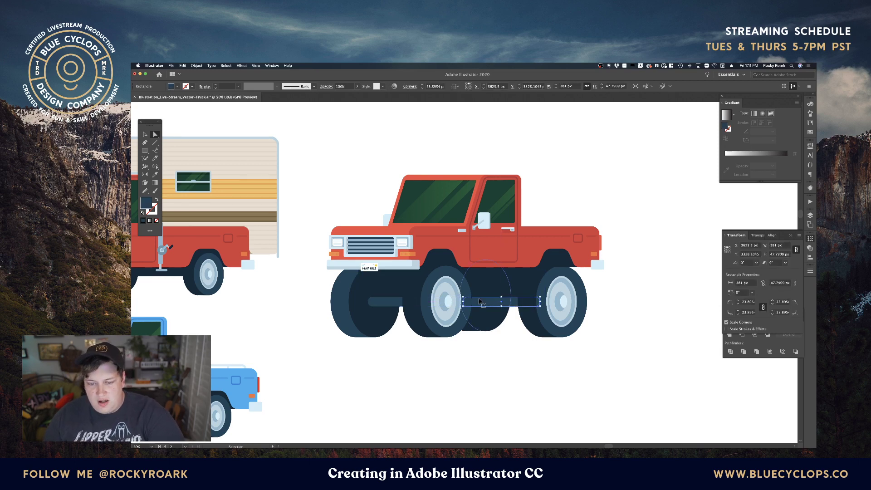
{"action": "key", "text": "a"}
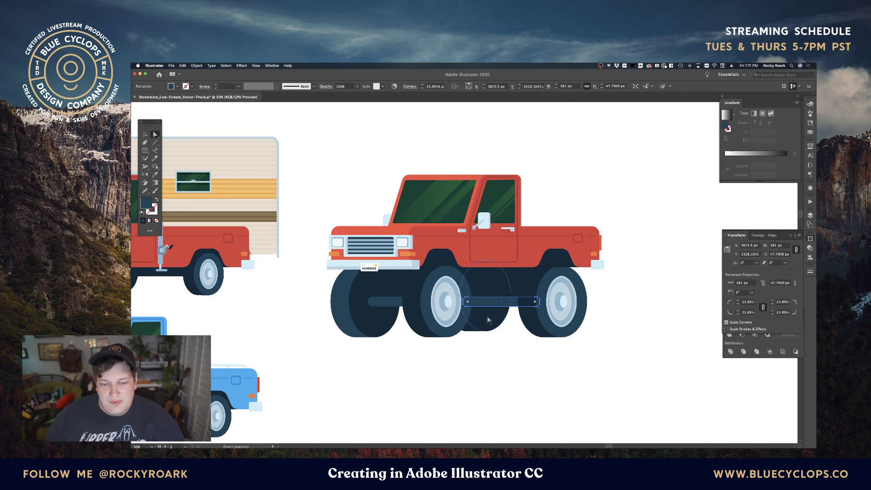
Add a dark copy of the near front tire's face behind it, shifted about 33 px rearward, to shade the rear axle bar's end
{"action": "left_click", "coordinate": [468, 289]}
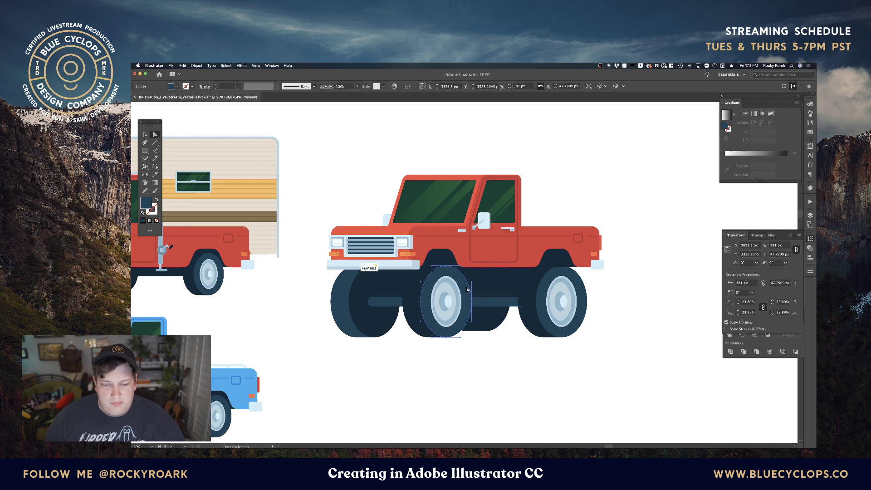
{"action": "key", "text": "v"}
{"action": "left_click", "coordinate": [484, 304]}
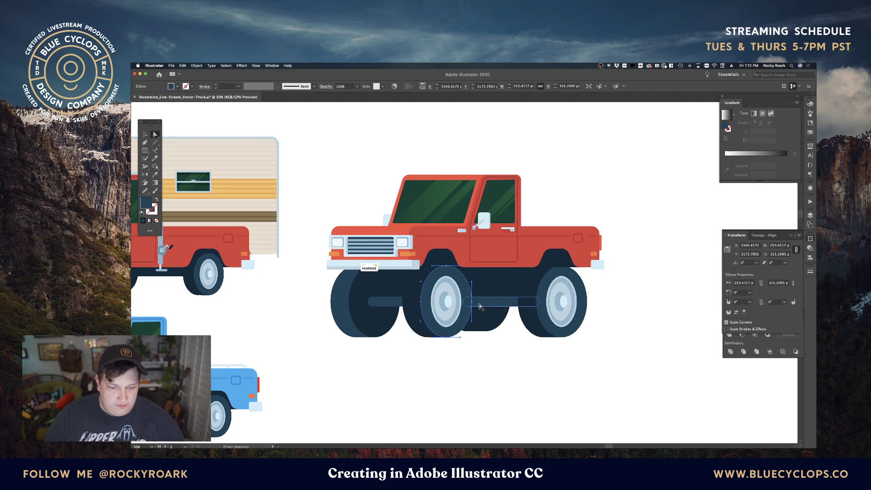
{"action": "key", "text": "super+z"}
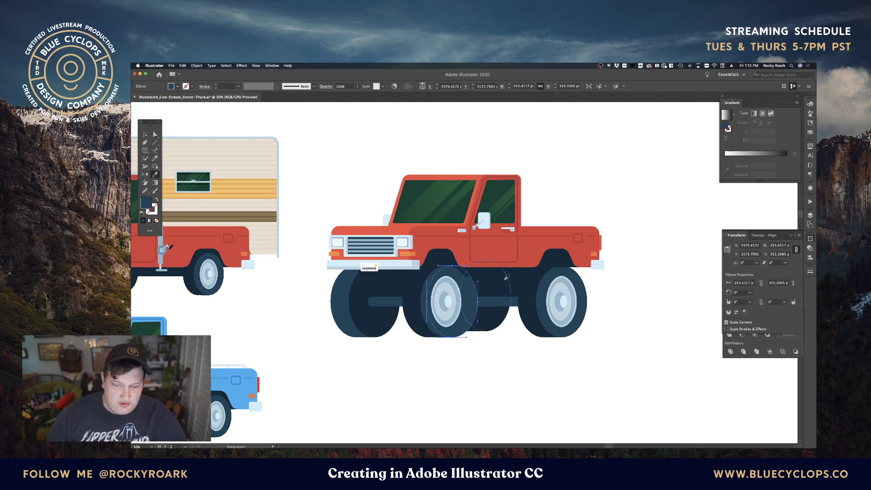
{"action": "left_click", "coordinate": [485, 302]}
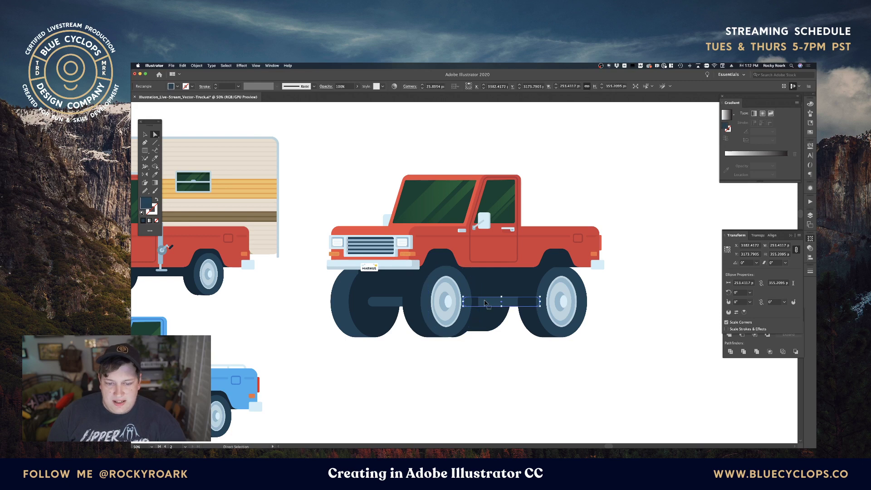
{"action": "key", "text": "a"}
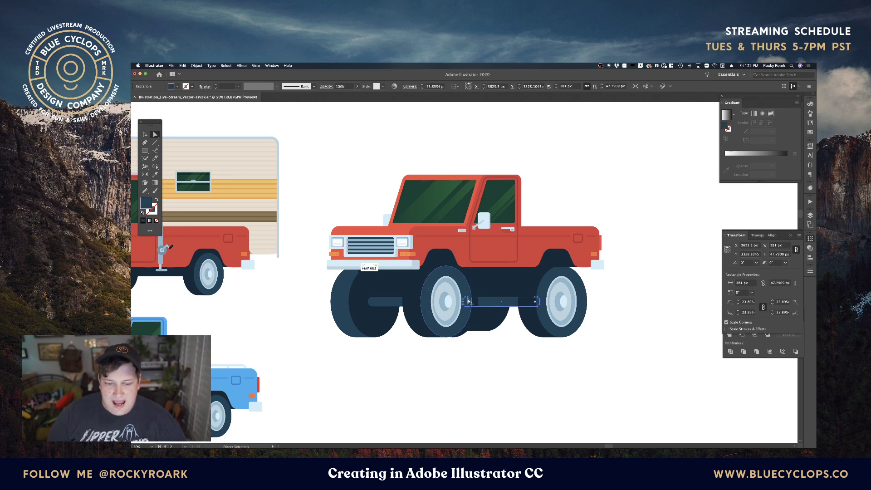
{"action": "left_click", "coordinate": [467, 291]}
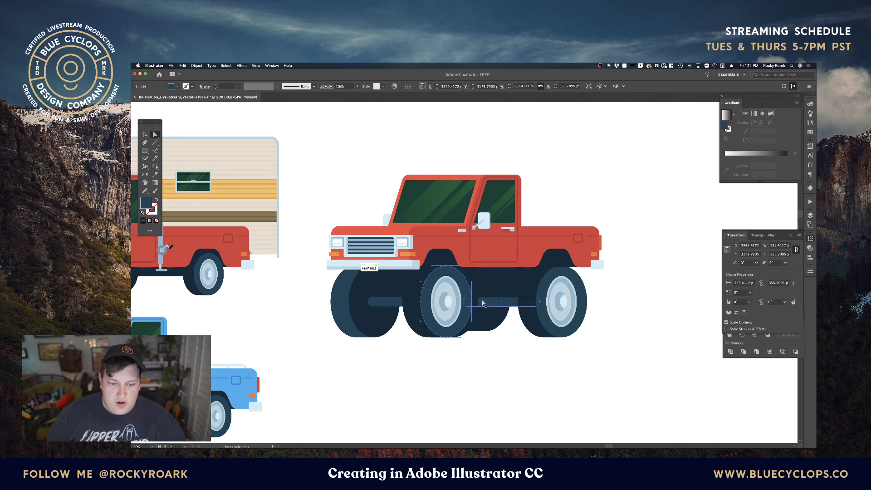
{"action": "left_click", "coordinate": [477, 303]}
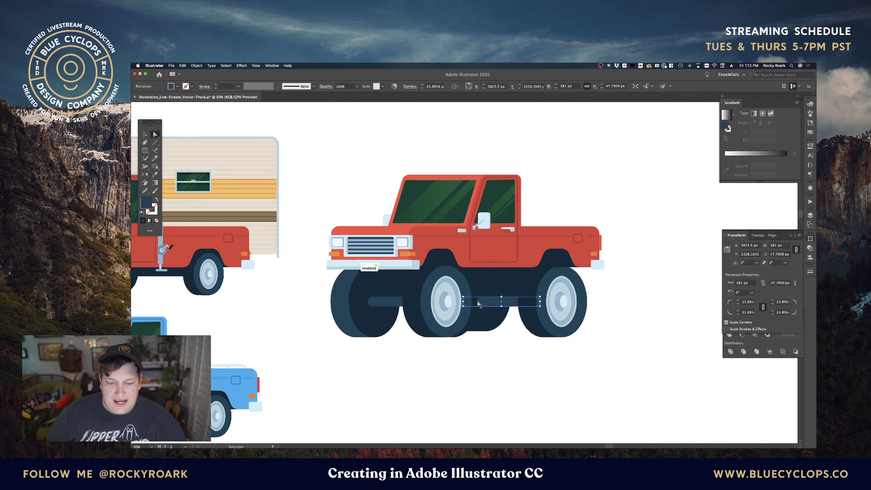
{"action": "left_click", "coordinate": [474, 298]}
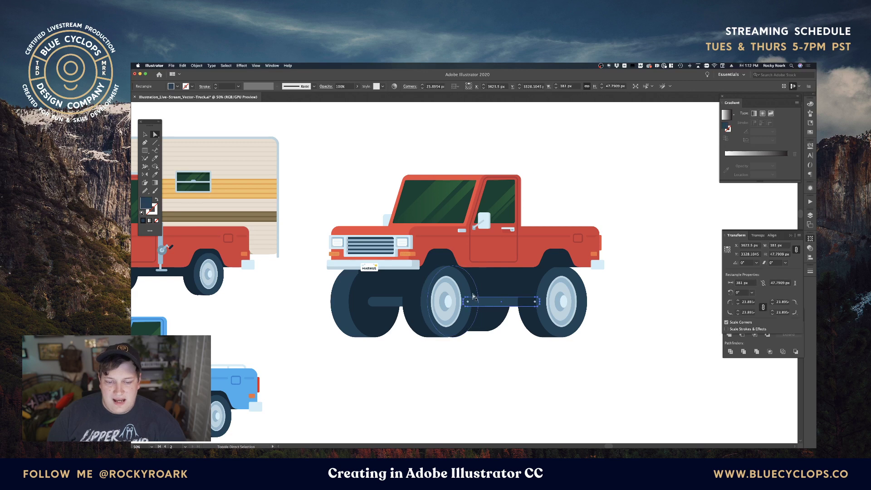
{"action": "left_click", "coordinate": [474, 296]}
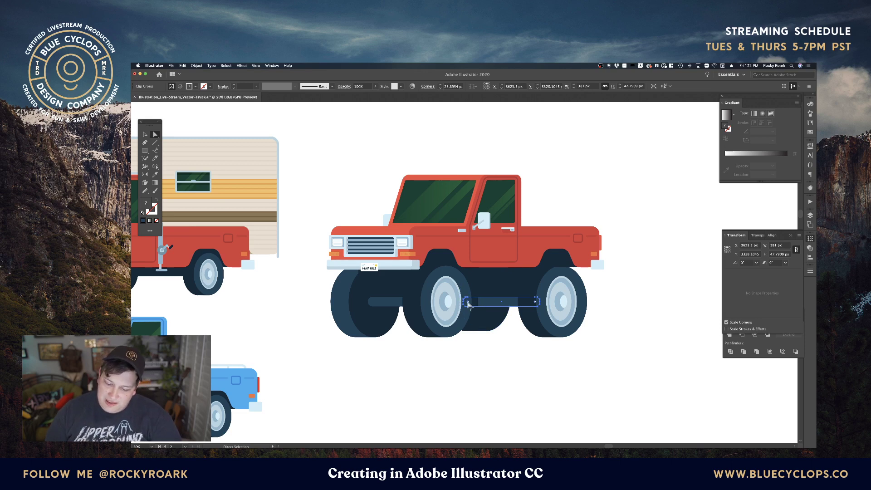
{"action": "key", "text": "super+shift+a"}
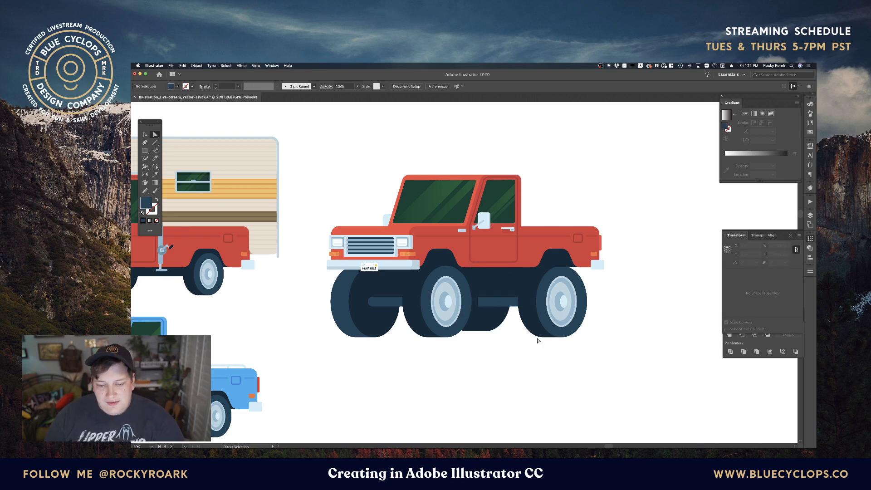
Draw a 98 px circle centred on the rear axle bar and add a 68 px copy offset toward its far-side end
{"action": "left_click", "coordinate": [146, 151]}
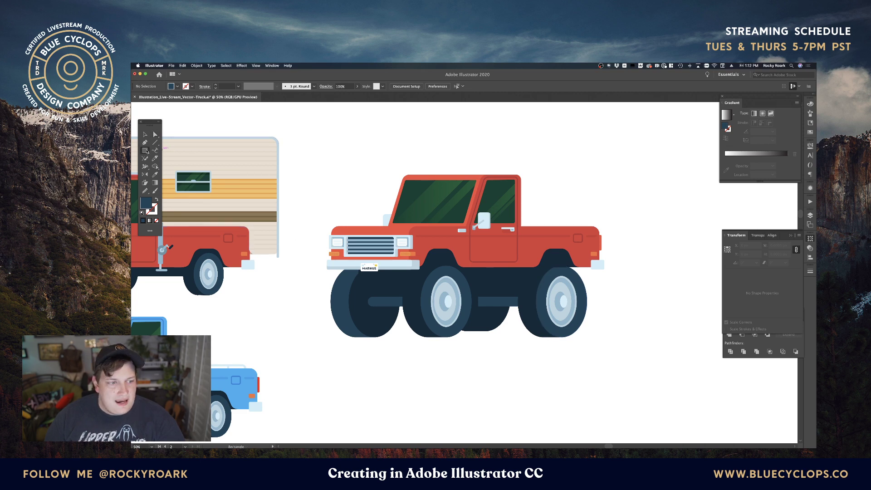
{"action": "left_click", "coordinate": [177, 166]}
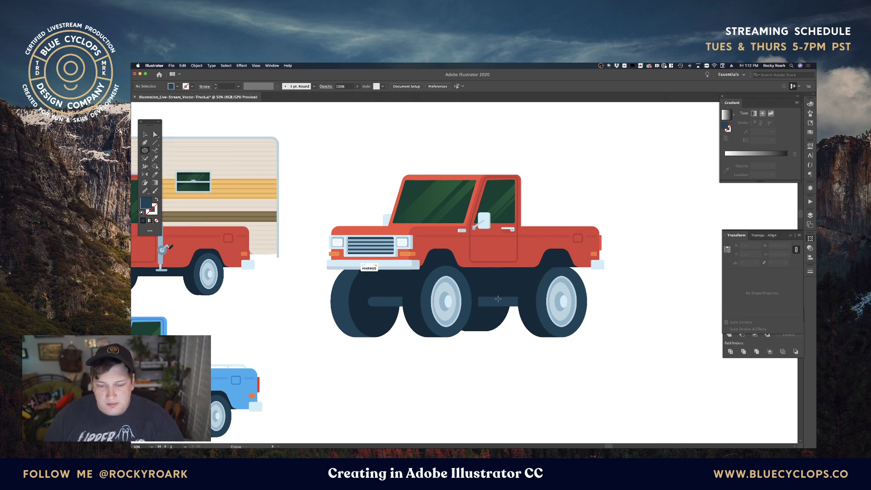
{"action": "left_click_drag", "start_coordinate": [503, 302], "coordinate": [512, 307]}
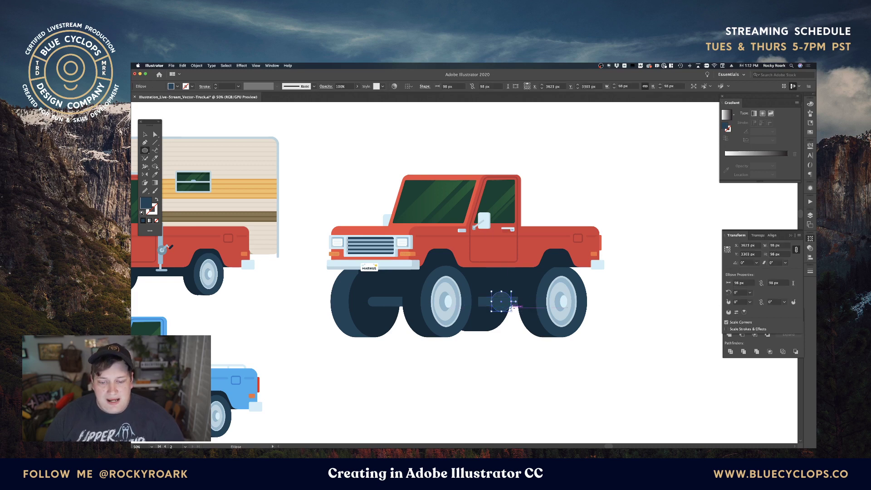
{"action": "key", "text": "v"}
{"action": "left_click", "coordinate": [513, 342]}
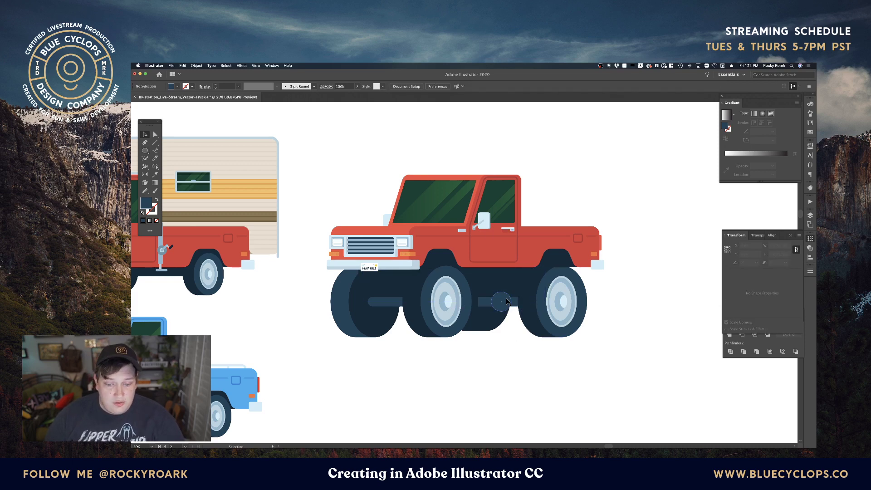
{"action": "left_click_drag", "start_coordinate": [508, 302], "coordinate": [501, 299]}
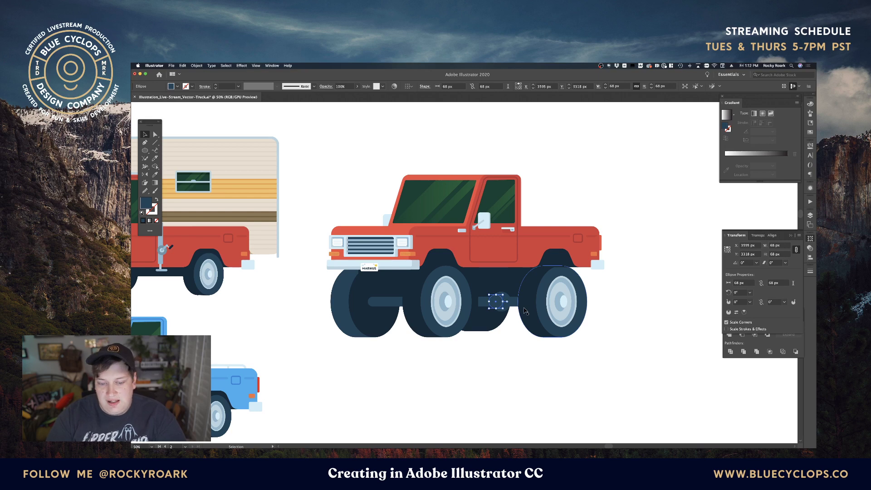
Try recolouring the 68 px circle with the light blue sampled from the near rear wheel
{"action": "key", "text": "i"}
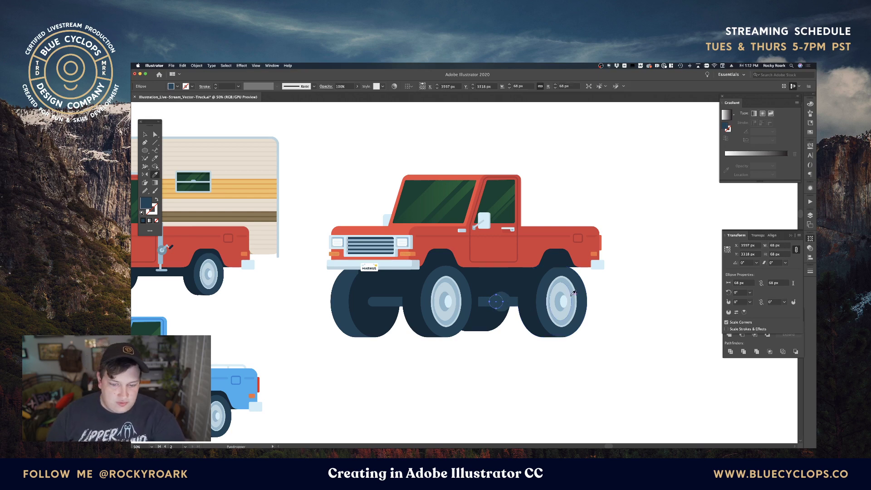
{"action": "left_click", "coordinate": [570, 280]}
{"action": "key", "text": "v"}
{"action": "key", "text": "super+shift+a"}
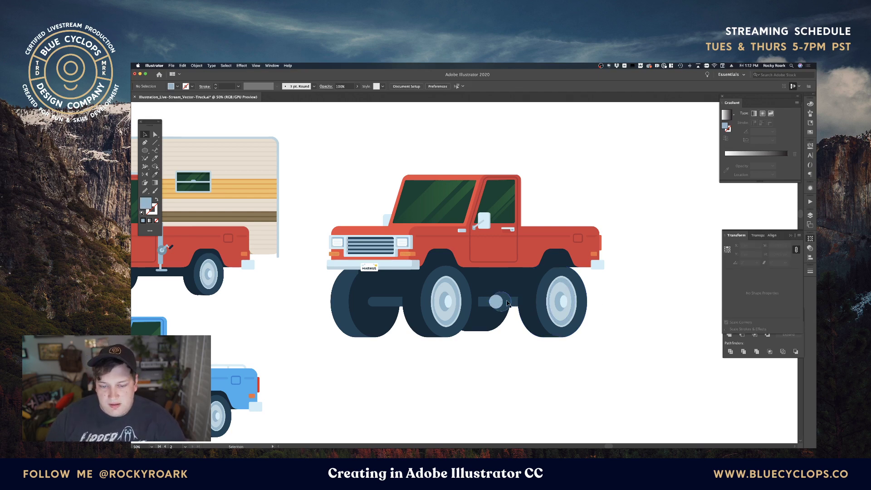
Recolour the 98 px circle on the rear axle with the slightly lighter blue #235066
{"action": "left_click", "coordinate": [499, 304]}
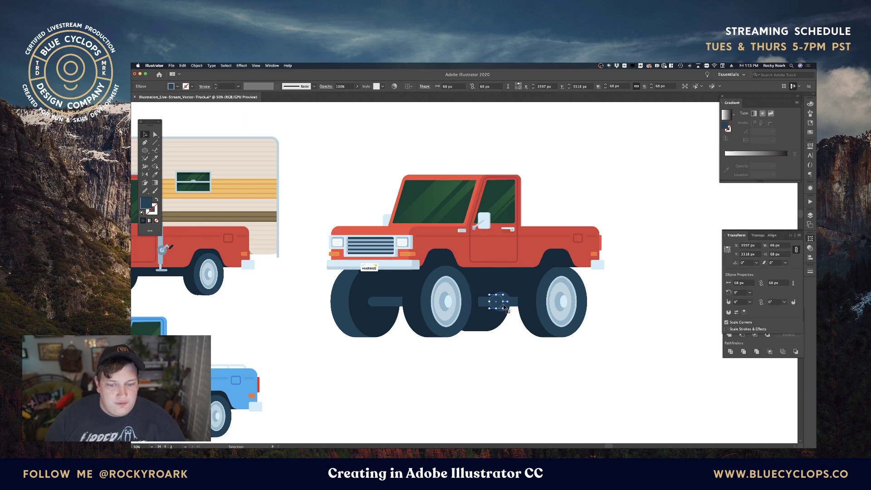
{"action": "left_click_drag", "start_coordinate": [507, 309], "coordinate": [512, 312]}
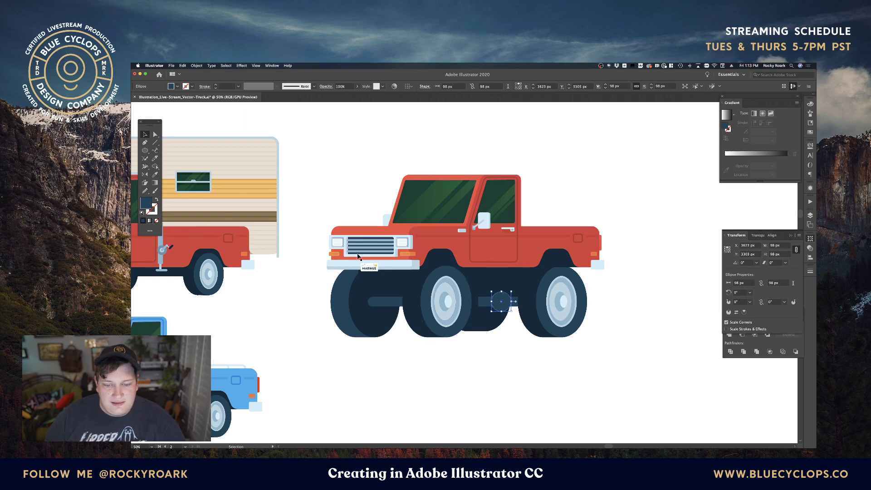
{"action": "double_click", "coordinate": [149, 201]}
{"action": "left_click_drag", "start_coordinate": [487, 220], "coordinate": [486, 217]}
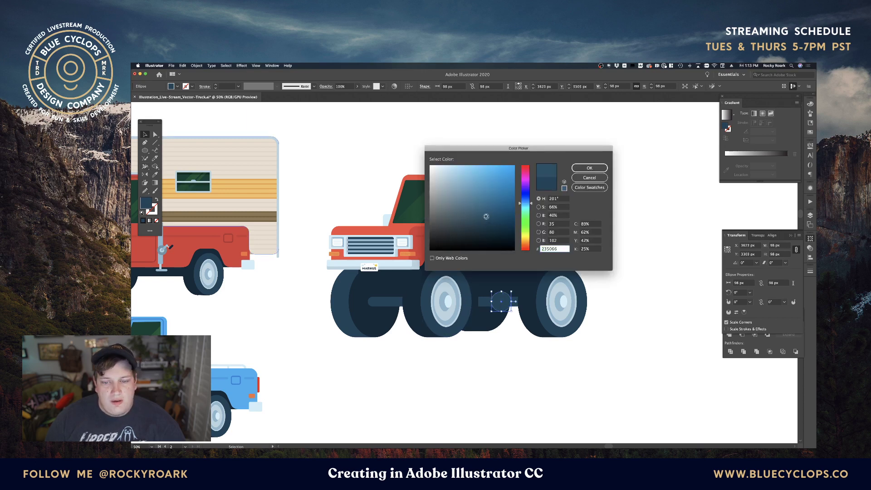
{"action": "left_click", "coordinate": [597, 167]}
{"action": "left_click", "coordinate": [518, 352]}
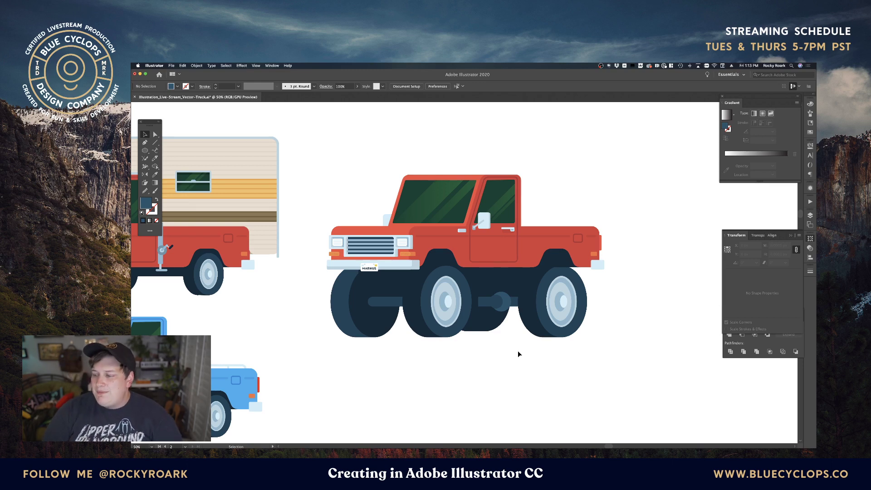
{"action": "left_click", "coordinate": [500, 303]}
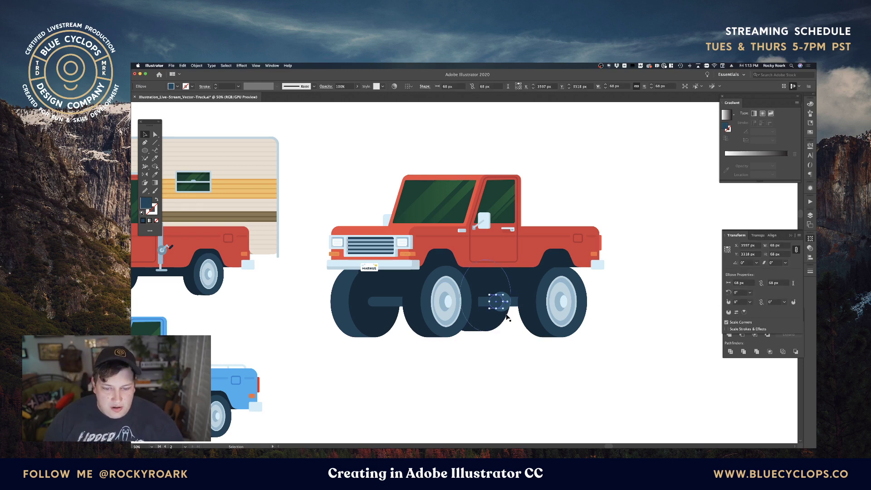
{"action": "key", "text": "a"}
{"action": "left_click", "coordinate": [520, 338]}
Place a copy of the rear axle bar in front of the smaller circle and shorten it to end within the circles
{"action": "key", "text": "super+1"}
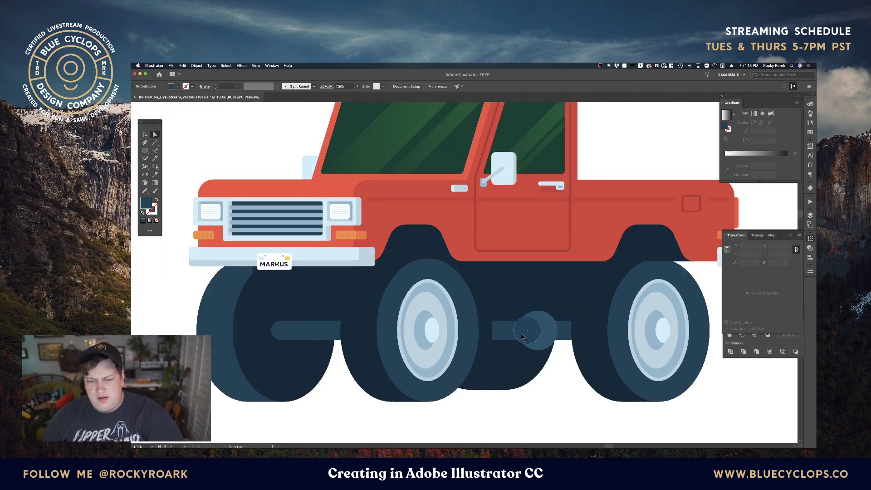
{"action": "key", "text": "super+="}
{"action": "left_click_drag", "start_coordinate": [543, 340], "coordinate": [546, 277]}
{"action": "left_click", "coordinate": [530, 282]}
{"action": "key", "text": "v"}
{"action": "left_click", "coordinate": [572, 355]}
{"action": "left_click", "coordinate": [490, 275]}
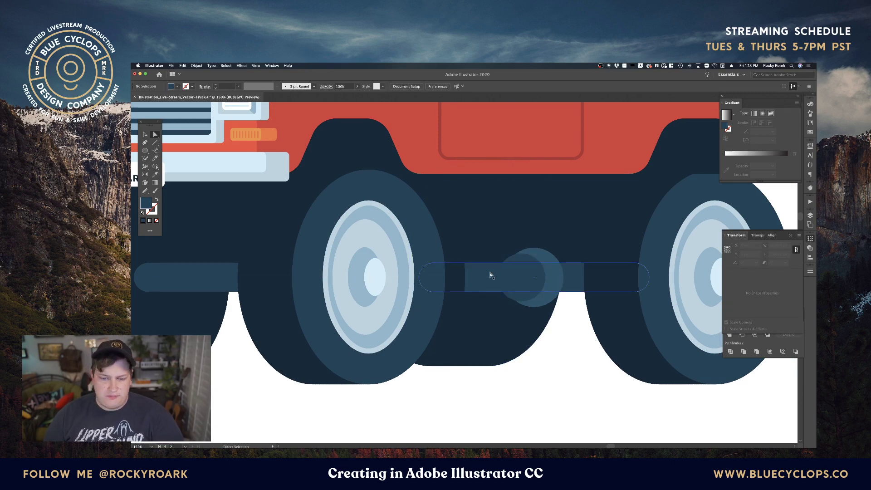
{"action": "key", "text": "a"}
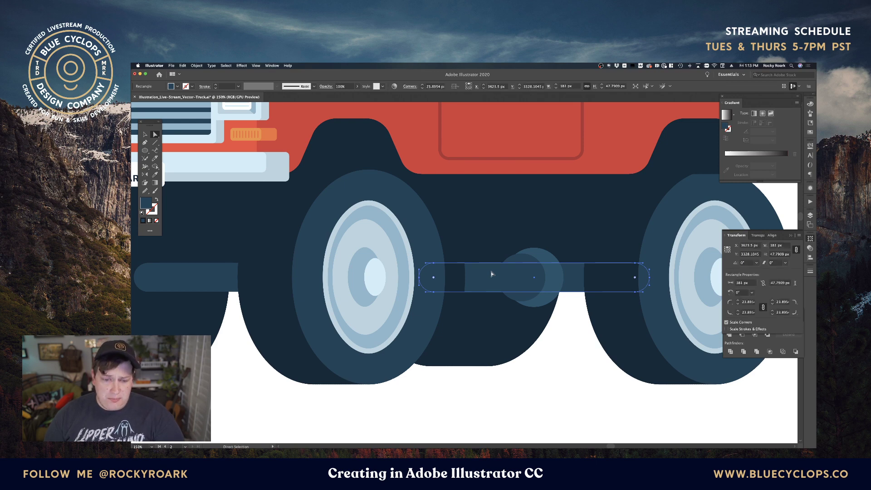
{"action": "left_click", "coordinate": [539, 282]}
{"action": "key", "text": "v"}
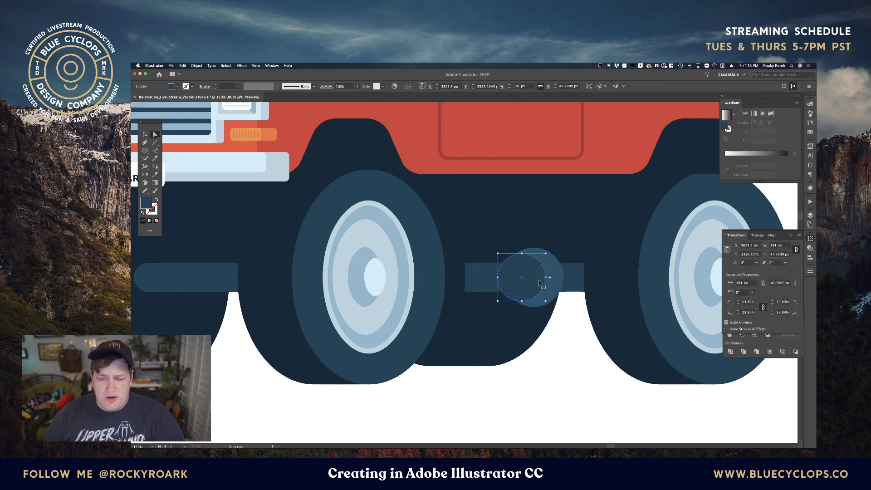
{"action": "left_click", "coordinate": [539, 282]}
{"action": "left_click_drag", "start_coordinate": [644, 278], "coordinate": [526, 281]}
{"action": "key", "text": "a"}
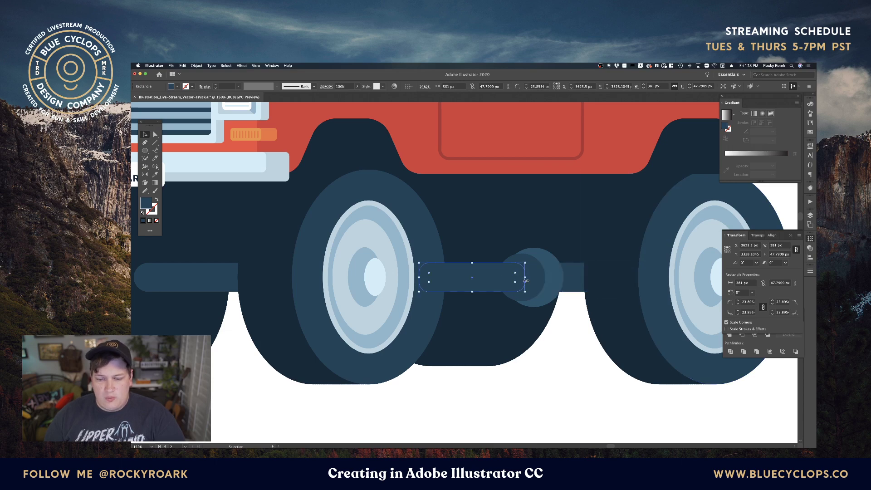
Send the shortened 175 px axle bar behind the front wheel's shadow and recolour it with the larger circle's lighter blue
{"action": "left_click", "coordinate": [422, 85]}
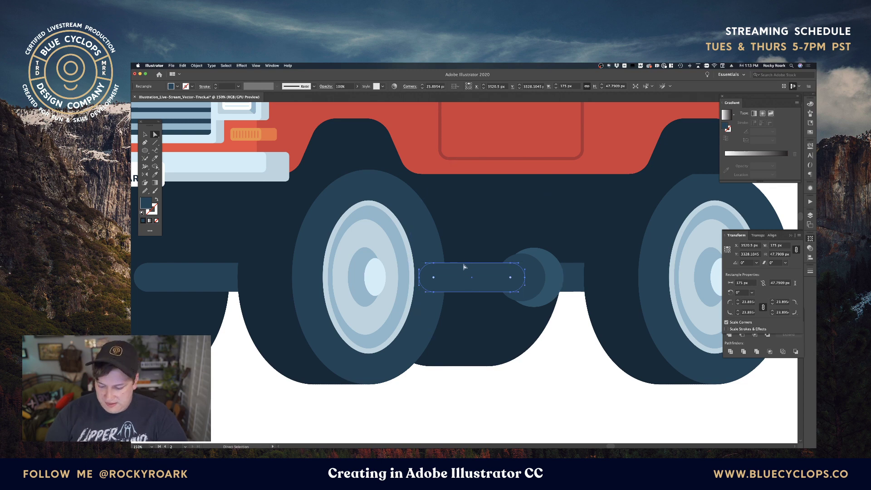
{"action": "key", "text": "super+x"}
{"action": "key", "text": "super+b"}
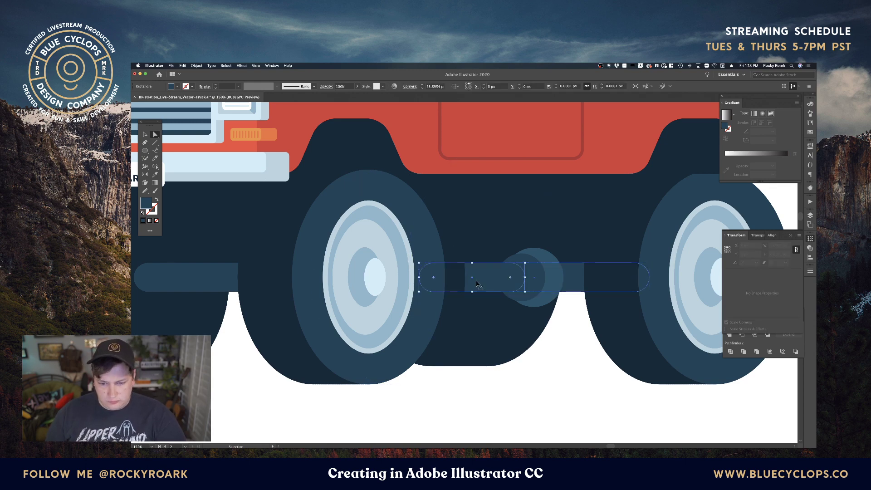
{"action": "key", "text": "i"}
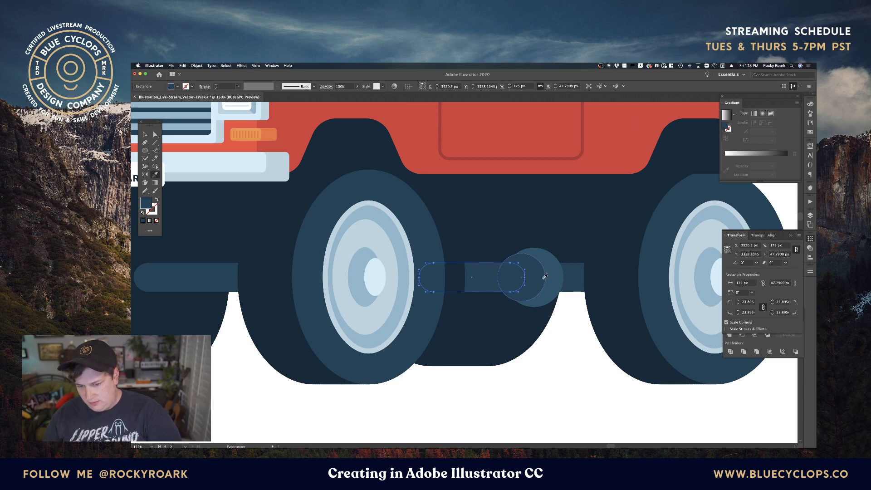
{"action": "left_click", "coordinate": [546, 265]}
{"action": "key", "text": "v"}
{"action": "left_click", "coordinate": [567, 352]}
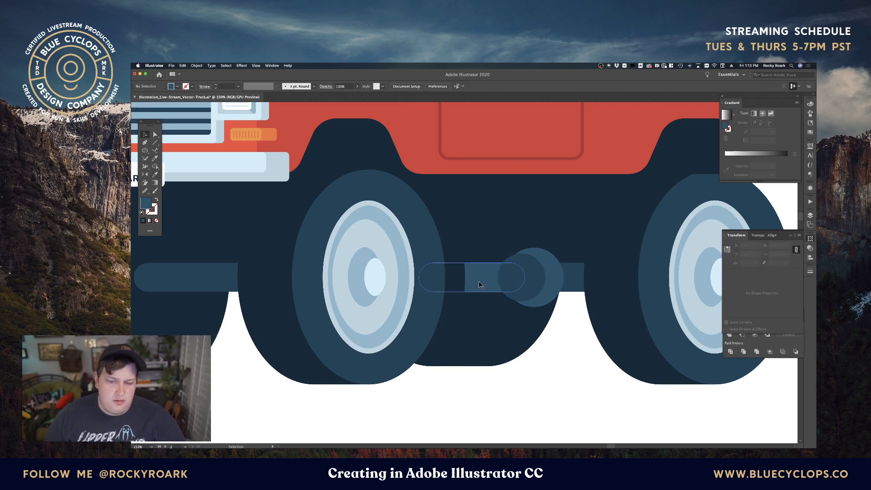
Try moving the shortened bar in front of the smaller circle while keeping its near end behind the wheel shadow
{"action": "key", "text": "a"}
{"action": "left_click", "coordinate": [490, 278]}
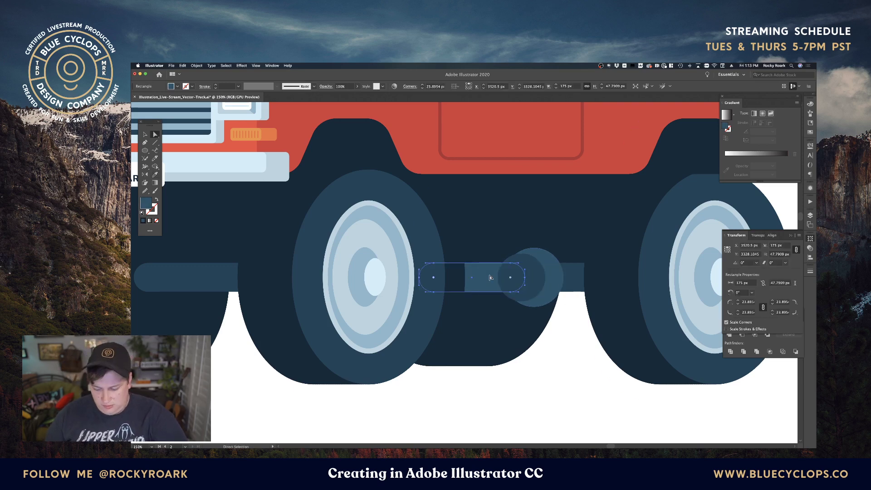
{"action": "left_click", "coordinate": [520, 278]}
{"action": "key", "text": "super+f"}
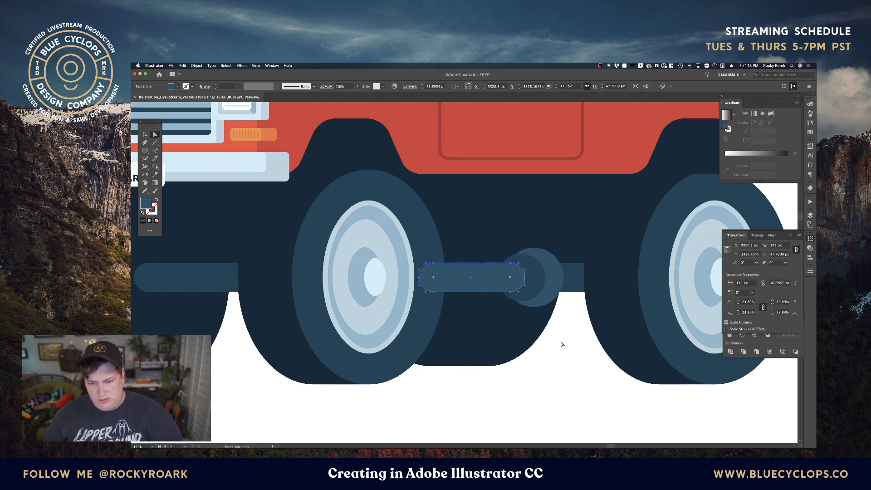
{"action": "left_click", "coordinate": [575, 356]}
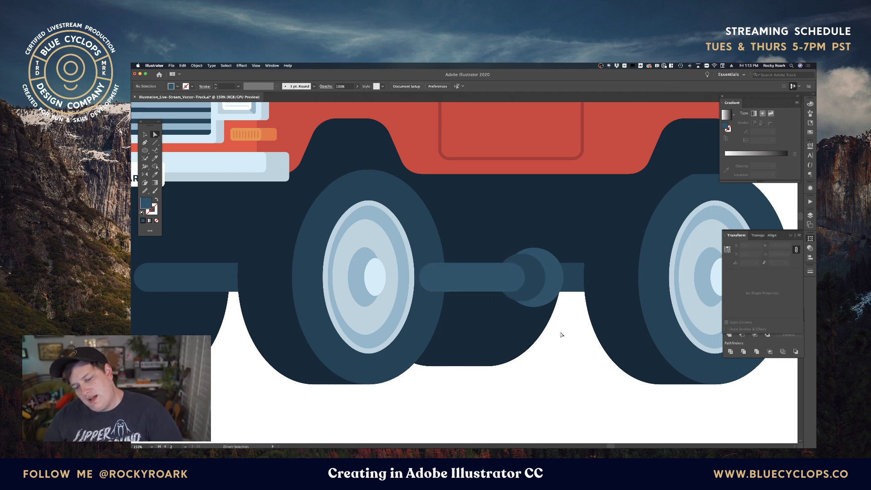
{"action": "left_click", "coordinate": [472, 278]}
{"action": "key", "text": "Delete"}
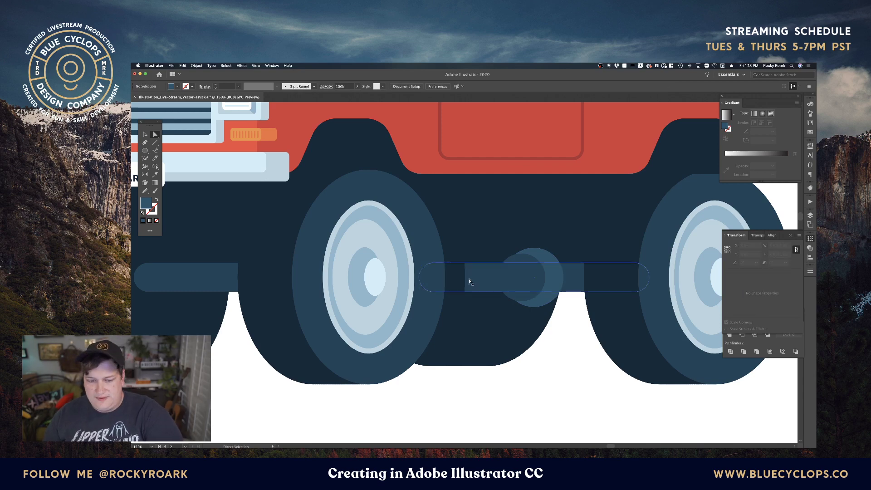
{"action": "left_click", "coordinate": [464, 280]}
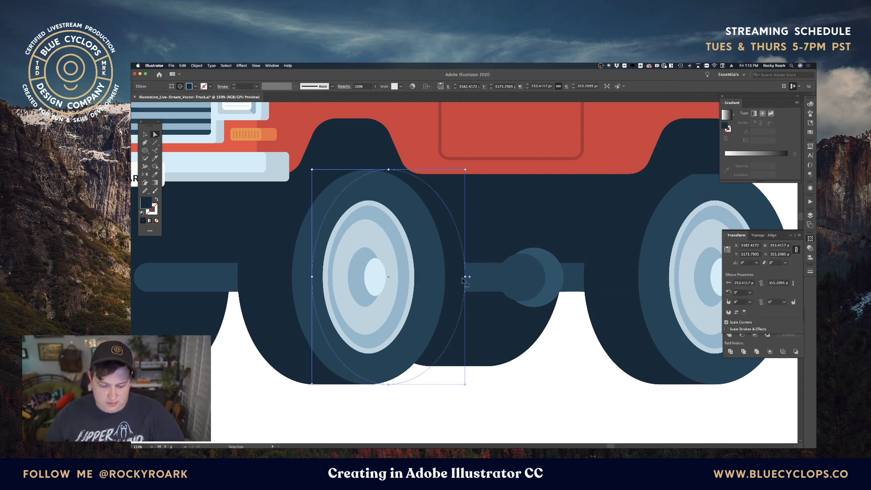
{"action": "key", "text": "super+z"}
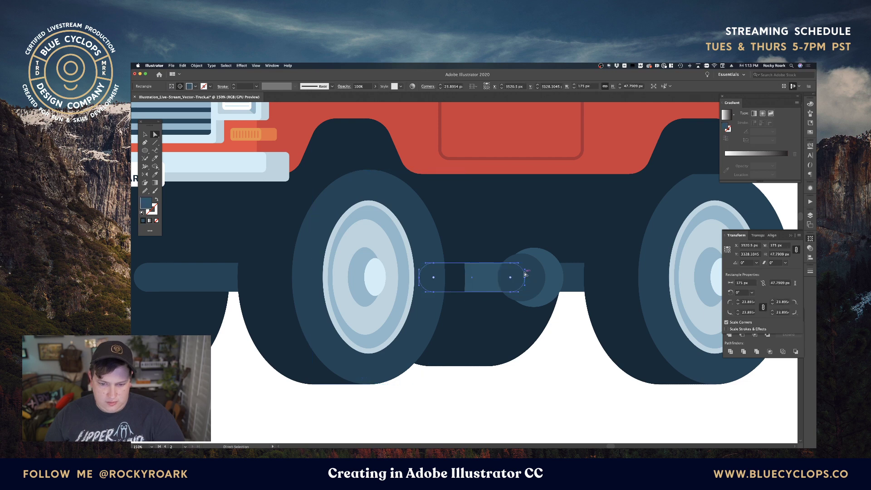
Try restacking both differential circles behind the shortened bar, and undo the attempt
{"action": "left_click", "coordinate": [549, 278]}
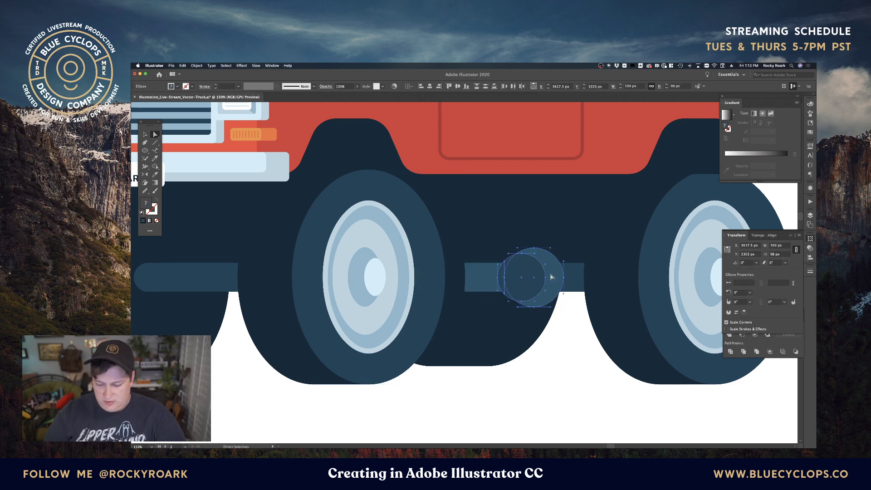
{"action": "key", "text": "super+x"}
{"action": "left_click", "coordinate": [506, 278]}
{"action": "key", "text": "super+b"}
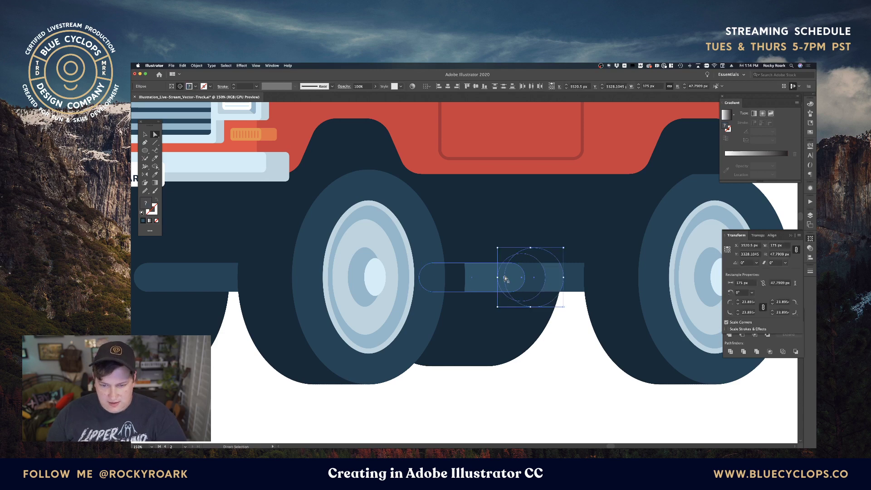
{"action": "key", "text": "super+z"}
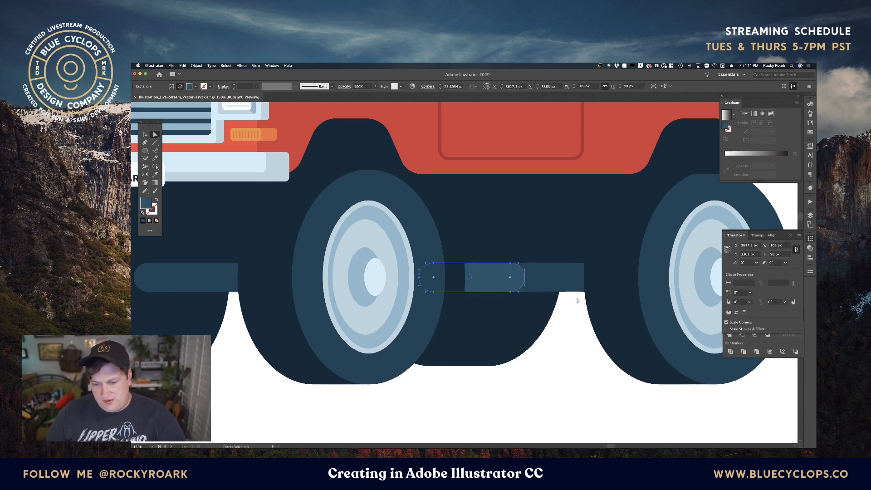
{"action": "key", "text": "super+f"}
{"action": "left_click", "coordinate": [574, 341]}
{"action": "key", "text": "super+z"}
{"action": "key", "text": "super+z"}
{"action": "key", "text": "super+z"}
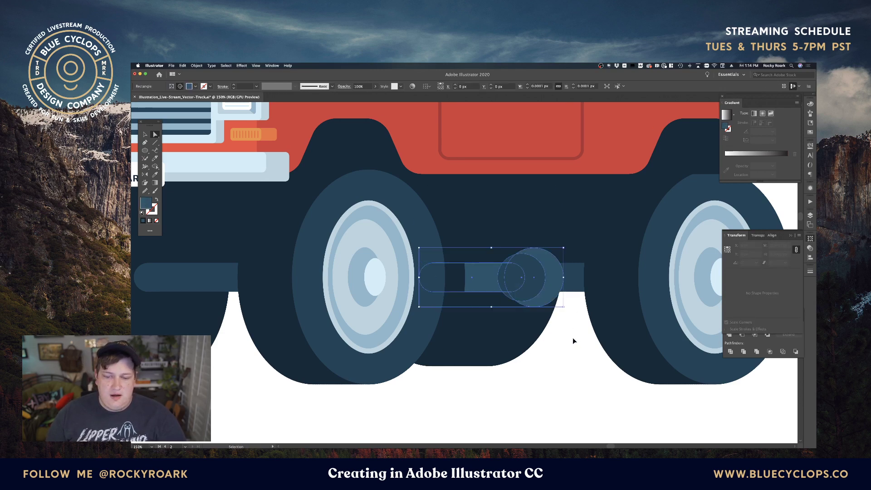
{"action": "left_click", "coordinate": [574, 341]}
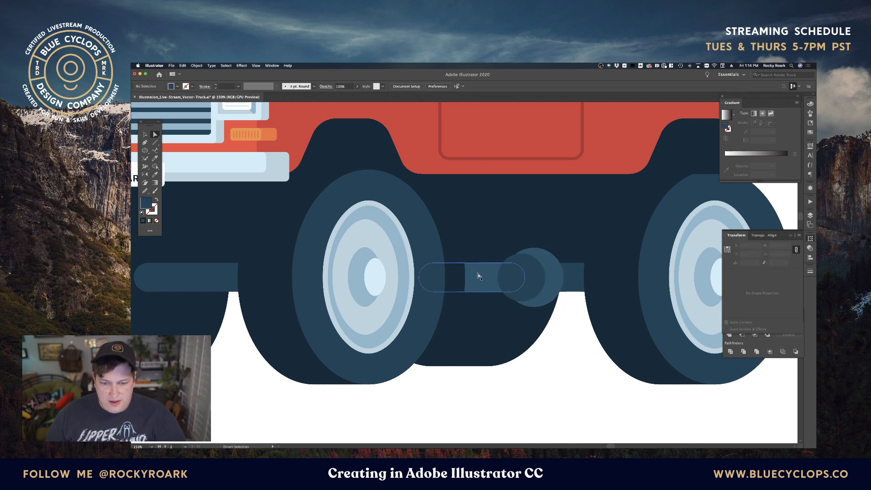
Bring the shortened axle bar in front of the smaller differential circle
{"action": "left_click", "coordinate": [478, 276]}
{"action": "key", "text": "super+h"}
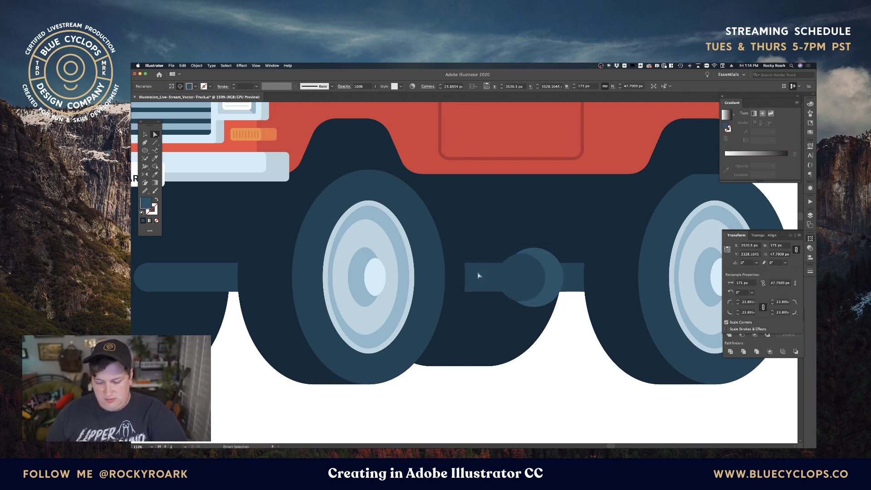
{"action": "left_click", "coordinate": [520, 276]}
{"action": "key", "text": "super+f"}
{"action": "left_click", "coordinate": [546, 326]}
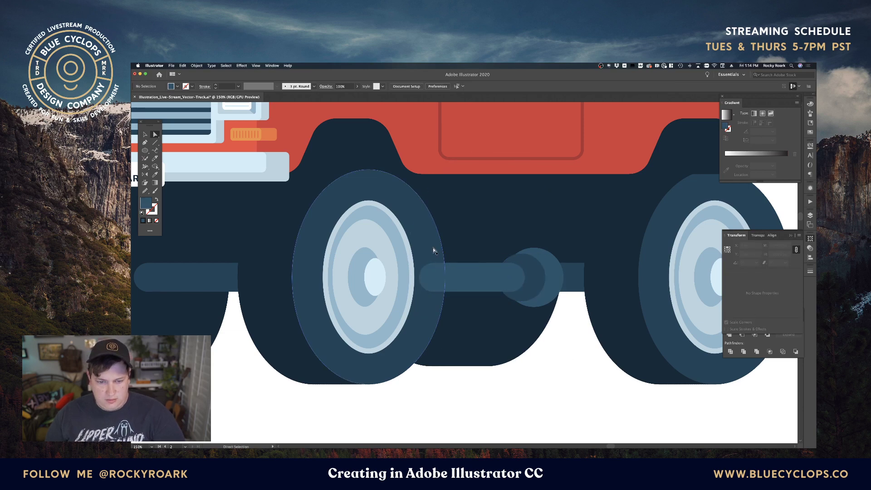
Place a copy of the front wheel's dark shadow ellipse over the axle bar and clip it to the bar's shape
{"action": "left_click", "coordinate": [458, 278]}
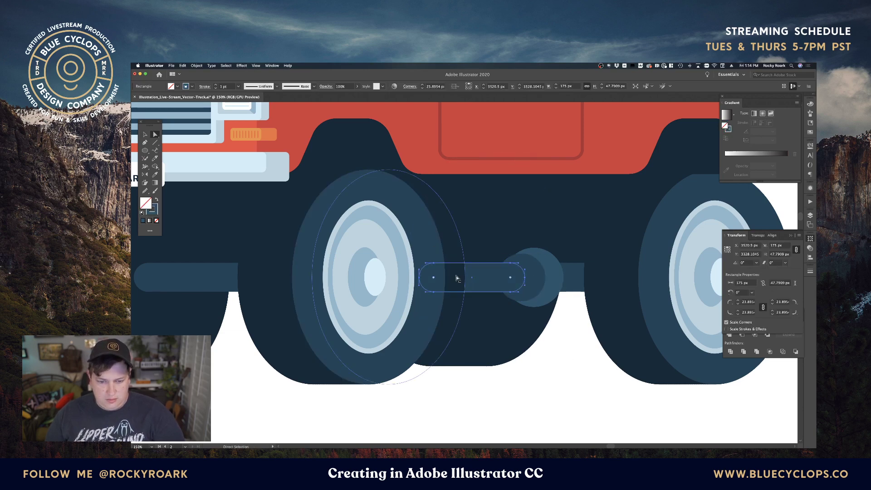
{"action": "left_click", "coordinate": [457, 278]}
{"action": "left_click", "coordinate": [484, 264], "text": "shift"}
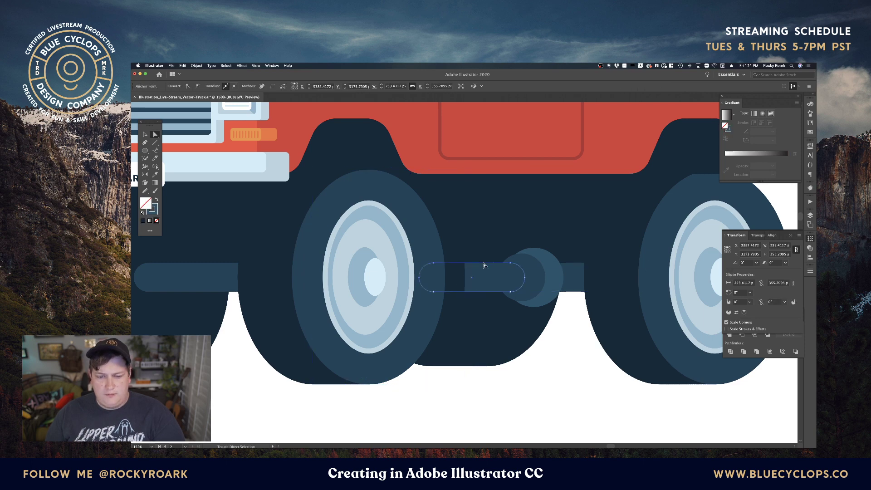
{"action": "left_click", "coordinate": [484, 265]}
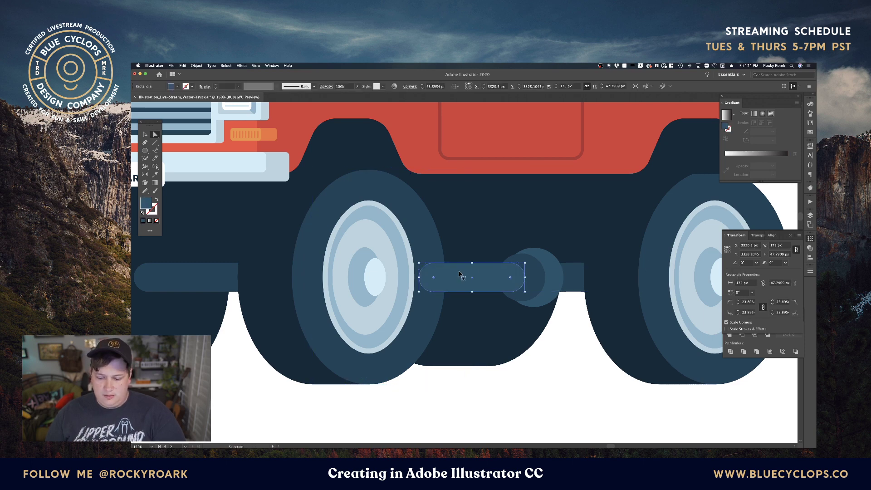
{"action": "key", "text": "super+z"}
{"action": "left_click", "coordinate": [484, 278]}
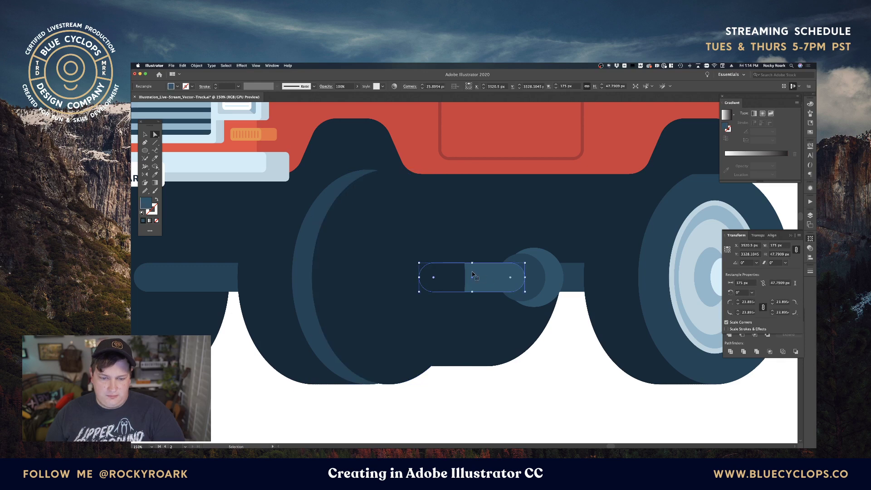
{"action": "left_click", "coordinate": [455, 256], "text": "super"}
{"action": "key", "text": "super+z"}
{"action": "left_click", "coordinate": [455, 257], "text": "shift+super"}
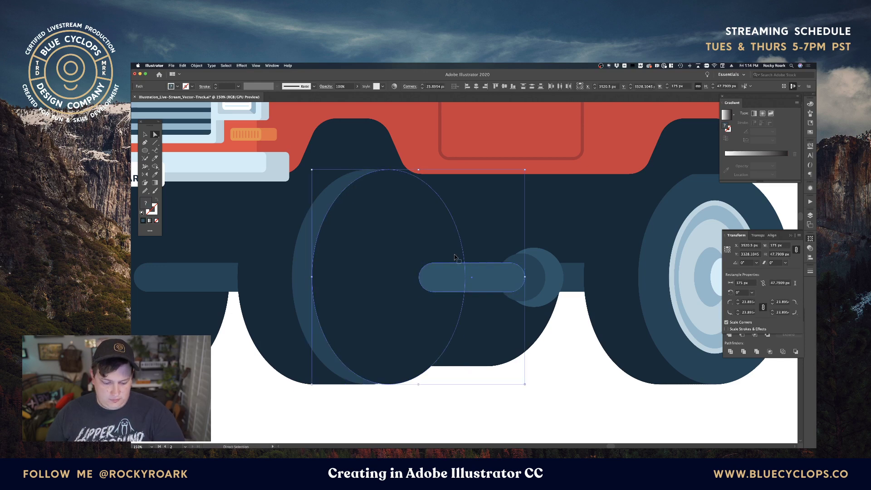
{"action": "key", "text": "super+7"}
{"action": "key", "text": "v"}
{"action": "left_click", "coordinate": [576, 368]}
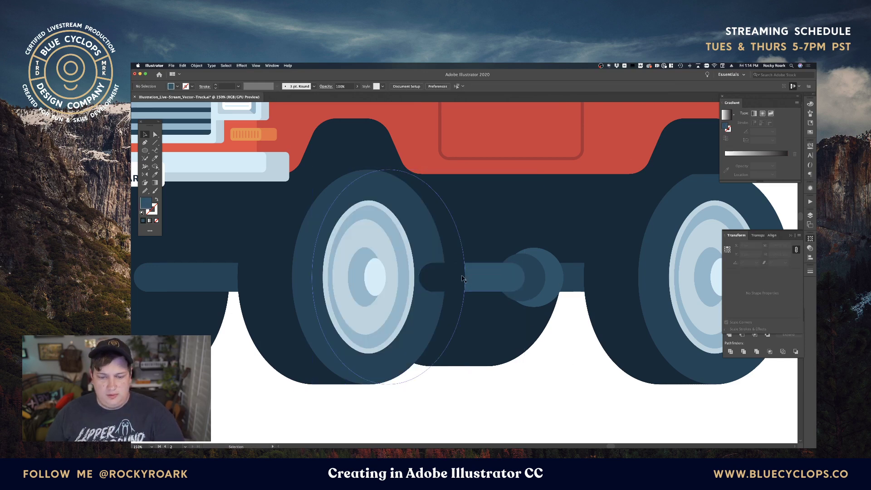
Move the clipped shadow, the shortened bar and both differential circles together behind the front wheel
{"action": "left_click", "coordinate": [462, 278]}
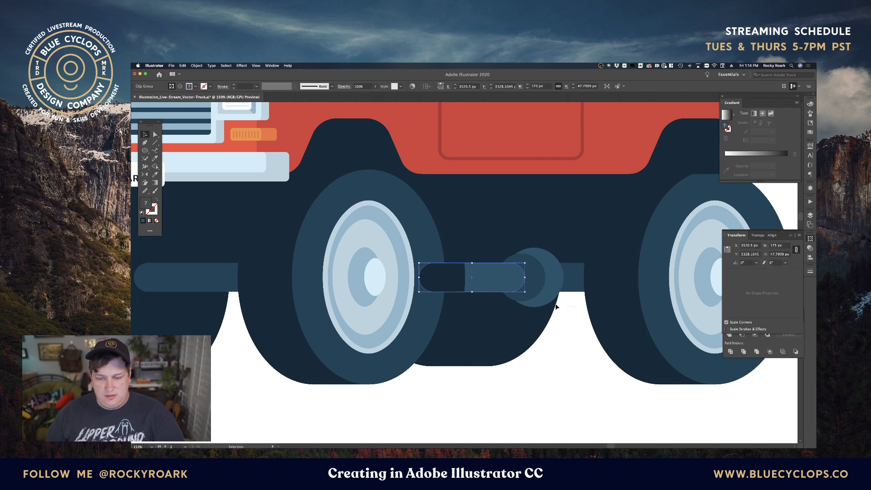
{"action": "left_click", "coordinate": [464, 254], "text": "shift"}
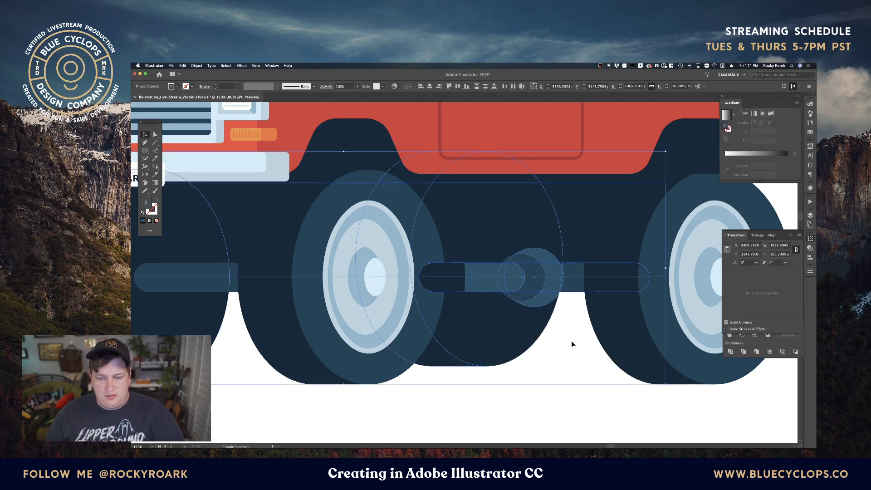
{"action": "left_click", "coordinate": [570, 207], "text": "shift"}
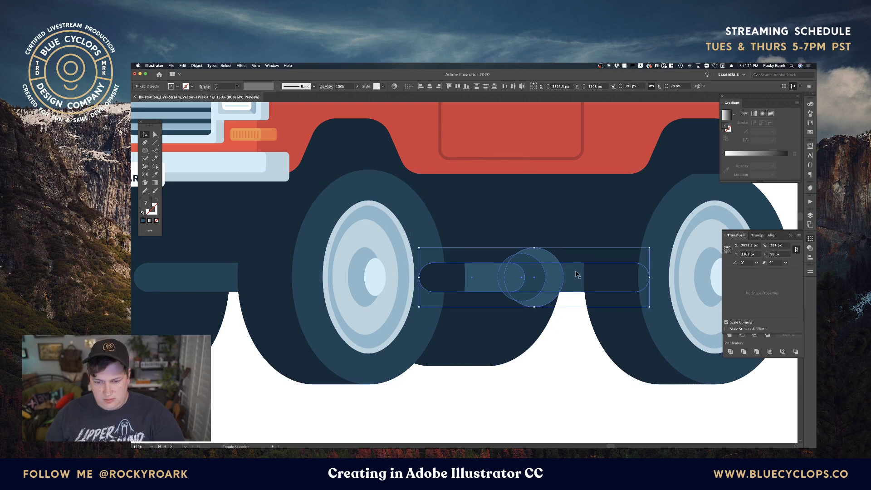
{"action": "left_click", "coordinate": [575, 294], "text": "shift"}
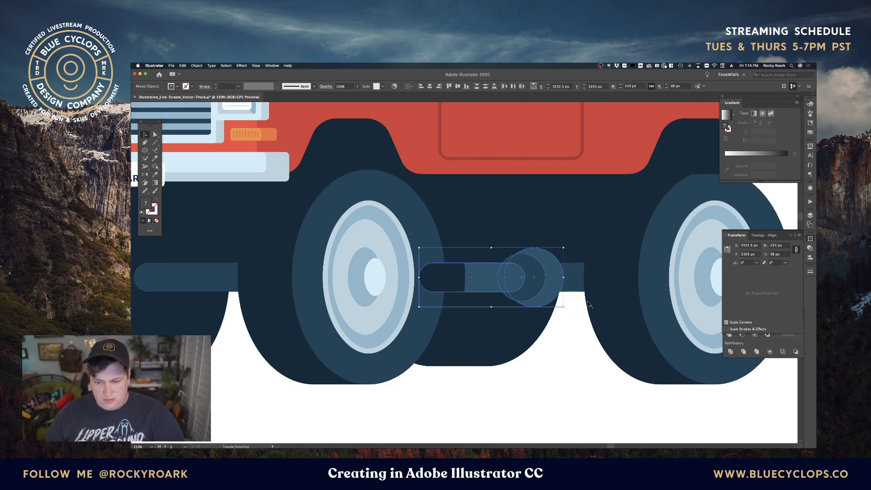
{"action": "key", "text": "Delete"}
{"action": "left_click", "coordinate": [432, 253]}
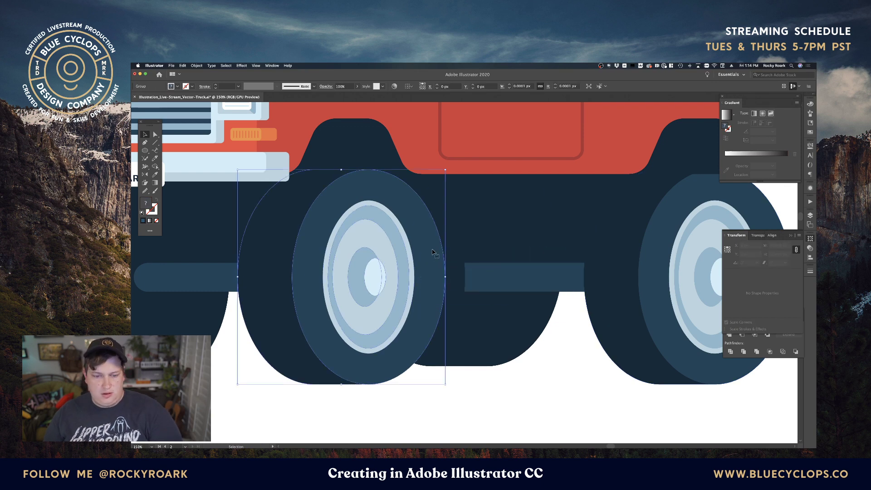
{"action": "key", "text": "super+z"}
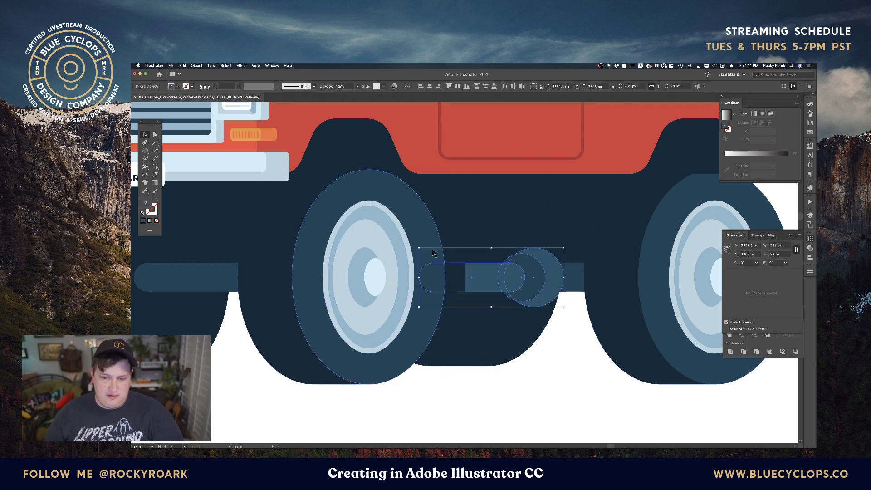
{"action": "left_click", "coordinate": [568, 367]}
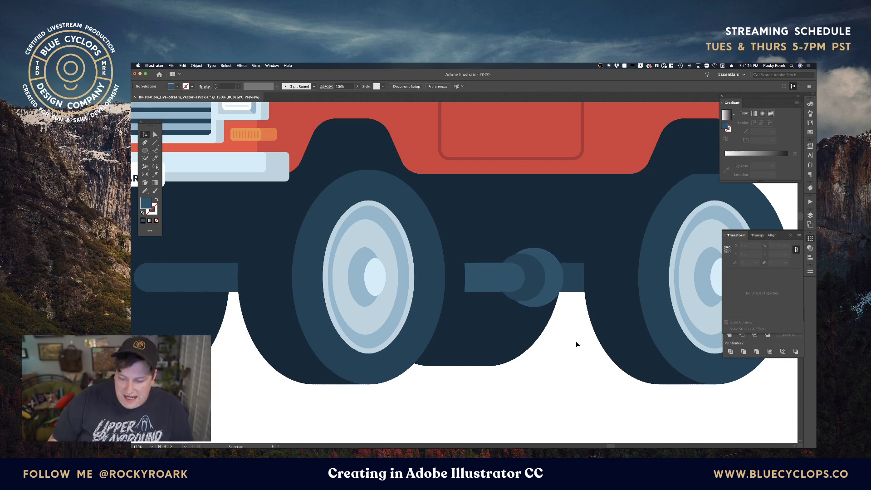
Nudge the near front wheel's dark shadow ellipse about 10 px toward the front of the truck
{"action": "key", "text": "super+minus"}
{"action": "key", "text": "super+minus"}
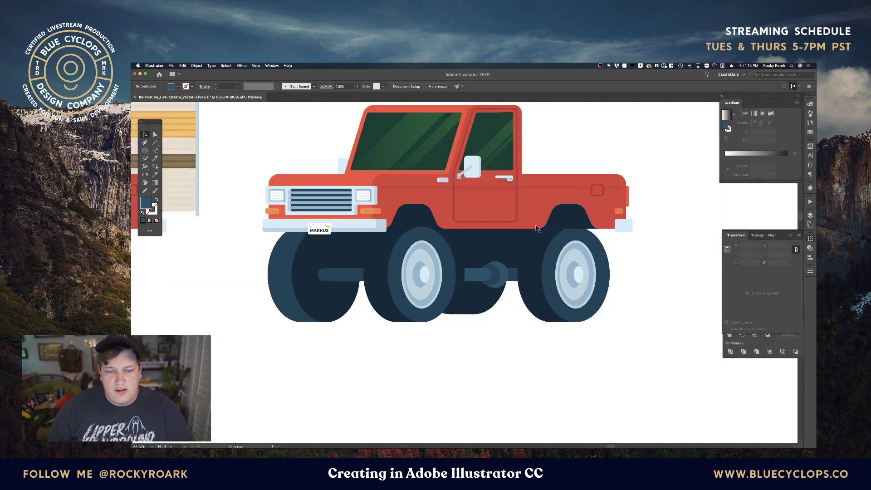
{"action": "key", "text": "space"}
{"action": "left_click_drag", "start_coordinate": [482, 235], "coordinate": [524, 258]}
{"action": "key", "text": "a"}
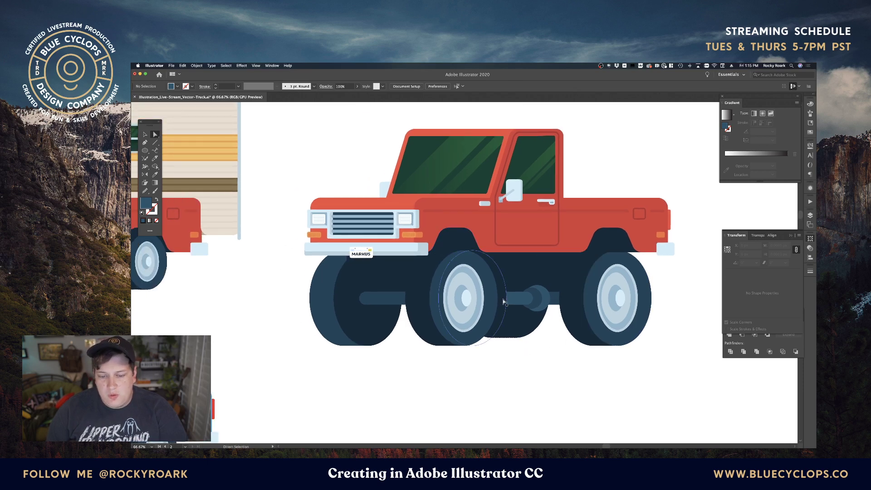
{"action": "left_click", "coordinate": [503, 302]}
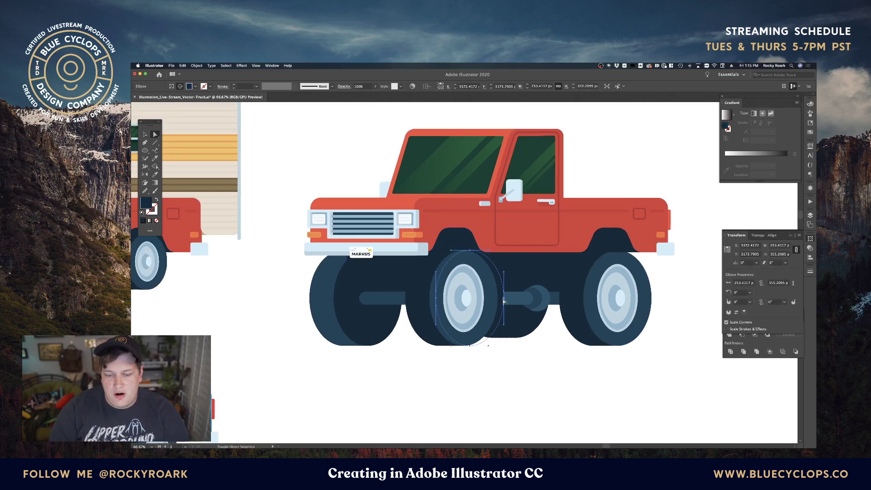
{"action": "left_click", "coordinate": [559, 342]}
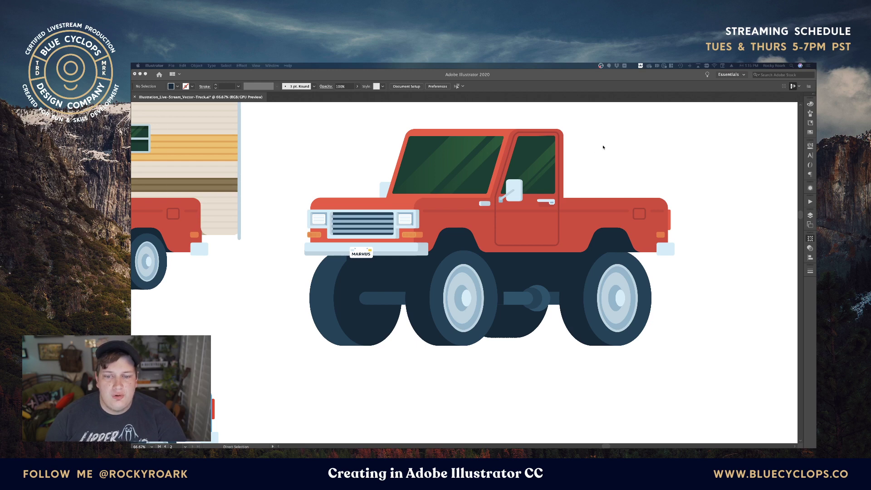
{"action": "key", "text": "Tab"}
{"action": "left_click_drag", "start_coordinate": [523, 156], "coordinate": [513, 188]}
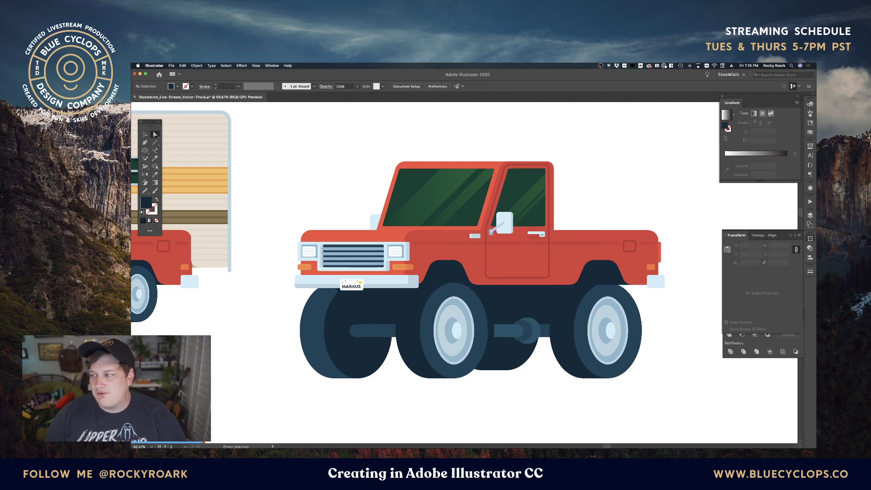
Draw a slightly slanted strut line about 186 px long from the front axle bar's outer end up to the bumper
{"action": "key", "text": "super+Tab"}
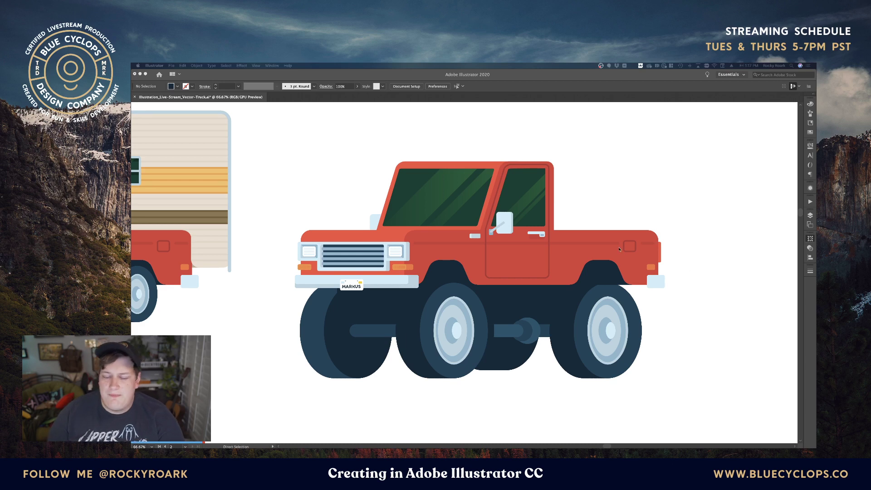
{"action": "key", "text": "Tab"}
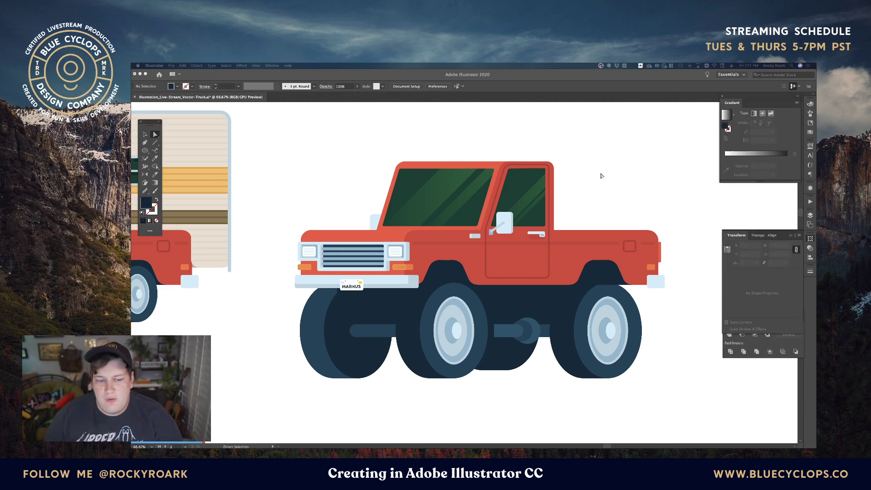
{"action": "left_click", "coordinate": [154, 143]}
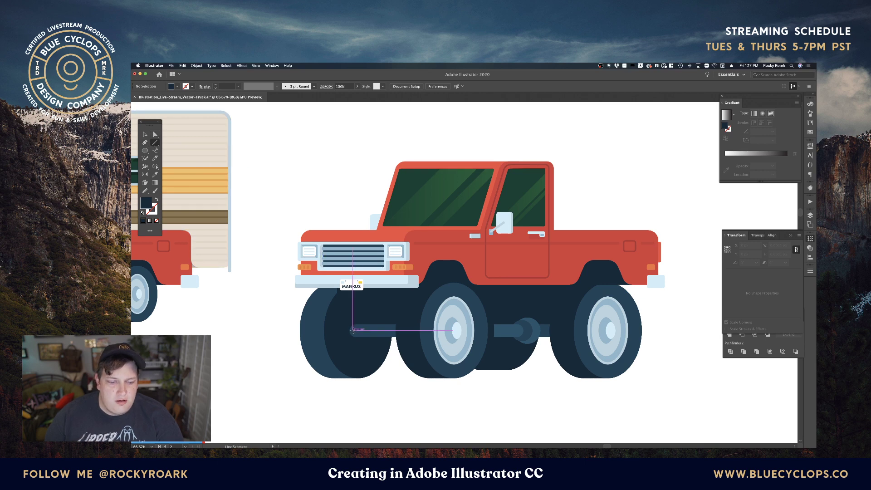
{"action": "left_click_drag", "start_coordinate": [354, 330], "coordinate": [362, 282]}
{"action": "key", "text": "v"}
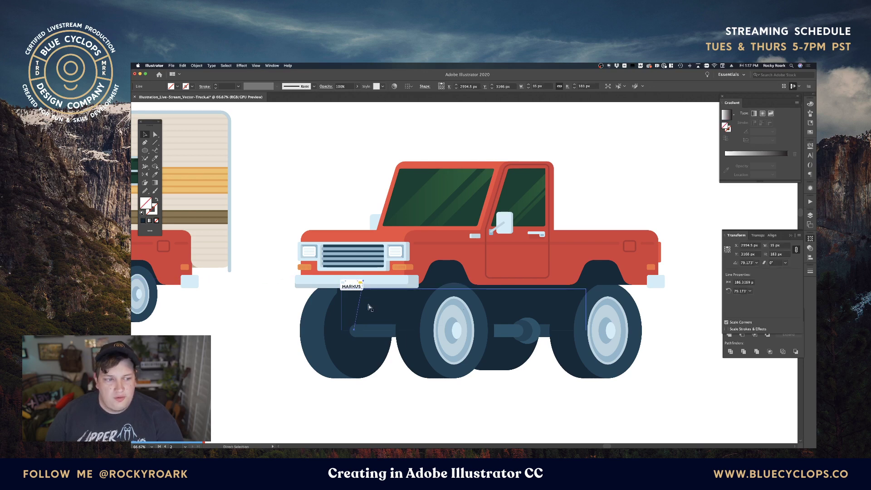
{"action": "left_click", "coordinate": [366, 332]}
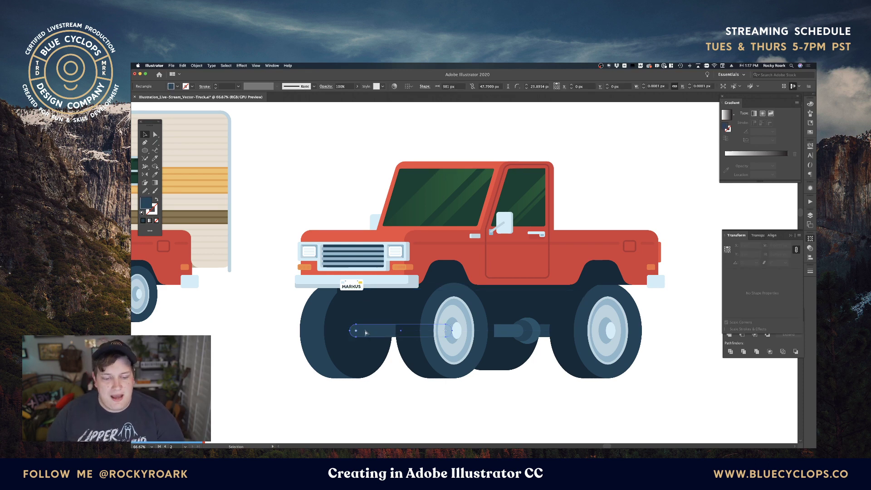
{"action": "key", "text": "super+z"}
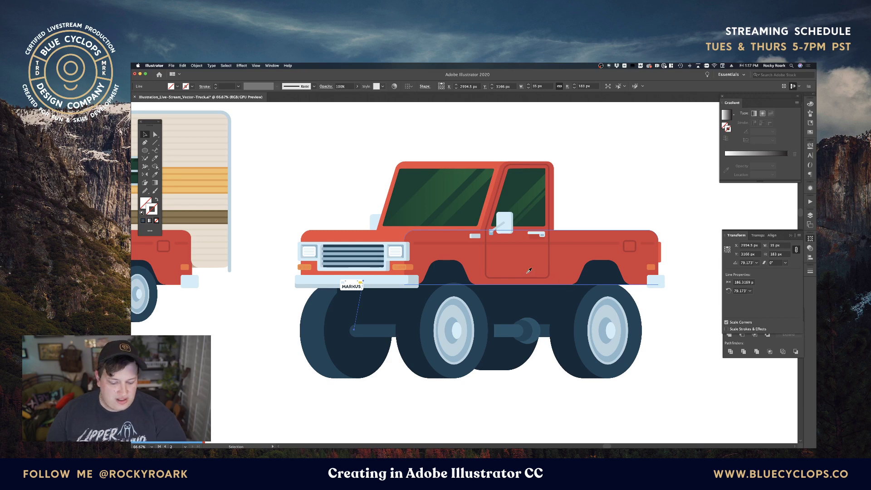
Give the strut line a 20 pt light blue stroke sampled from the front wheel's rim
{"action": "key", "text": "i"}
{"action": "left_click", "coordinate": [466, 308]}
{"action": "key", "text": "v"}
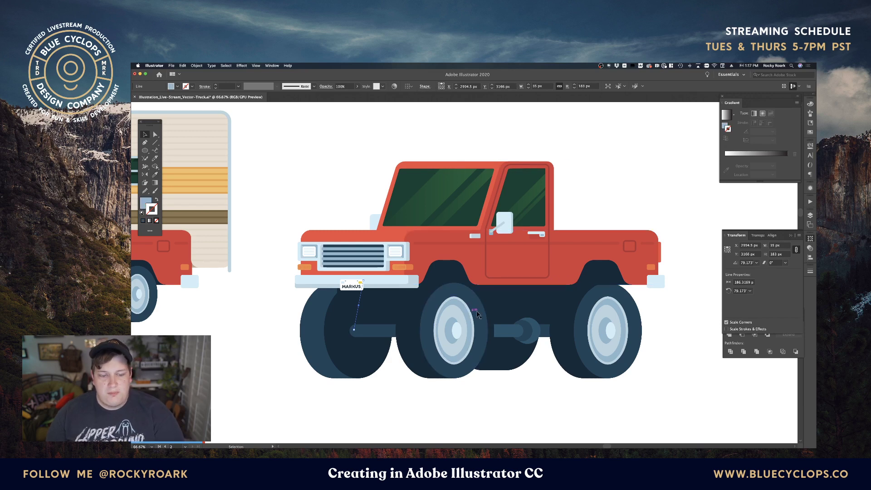
{"action": "key", "text": "shift+x"}
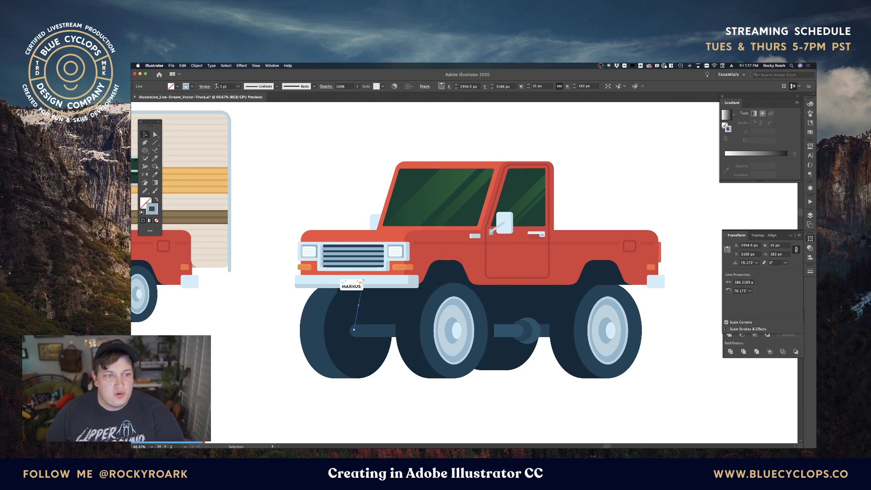
{"action": "left_click", "coordinate": [216, 86]}
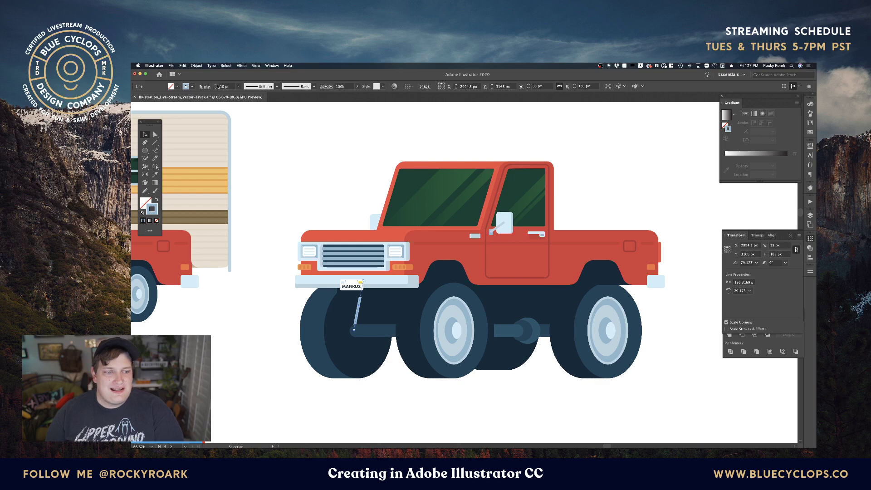
{"action": "left_click", "coordinate": [216, 86]}
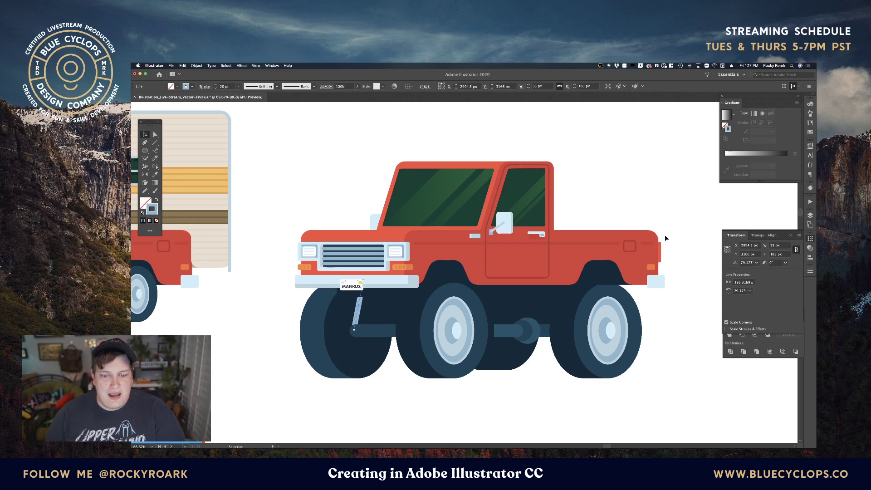
Recolor the strut's stroke with the dark blue of the rear axle and set its weight to 20 pt
{"action": "key", "text": "i"}
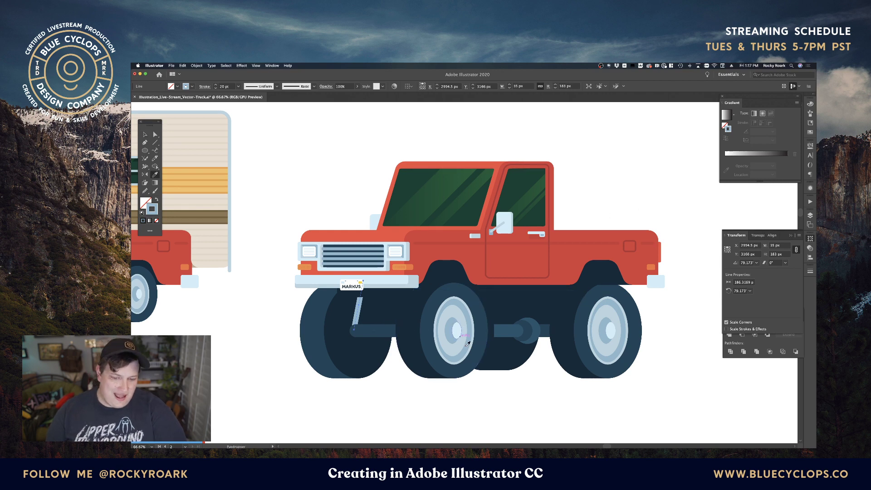
{"action": "left_click", "coordinate": [520, 327]}
{"action": "key", "text": "shift+x"}
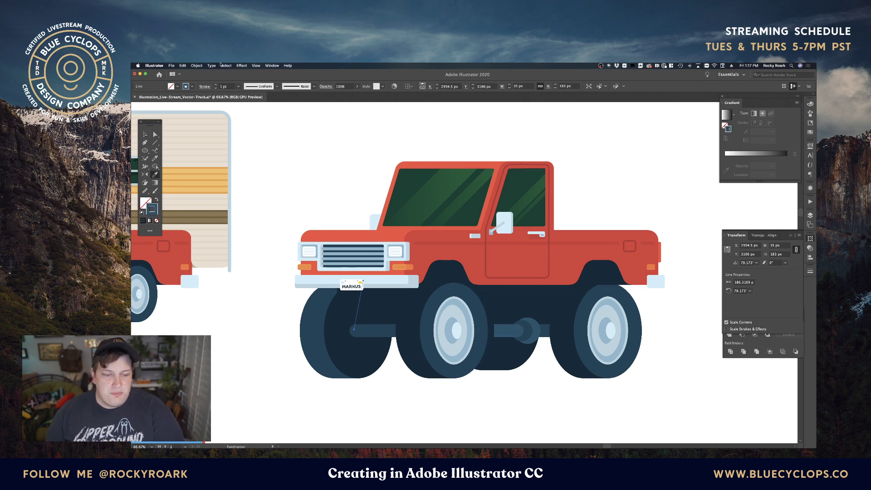
{"action": "left_click", "coordinate": [215, 86], "text": "shift"}
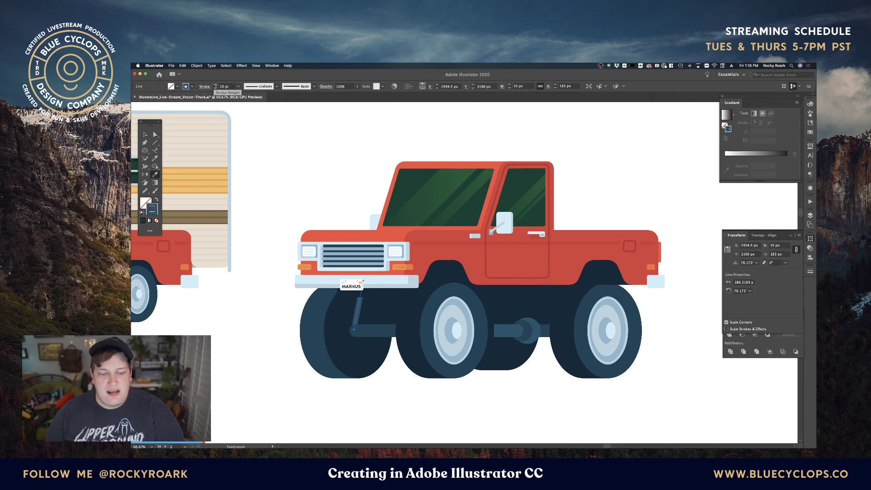
{"action": "left_click", "coordinate": [215, 85], "text": "shift"}
{"action": "left_click", "coordinate": [214, 85], "text": "shift"}
{"action": "left_click", "coordinate": [216, 89], "text": "shift"}
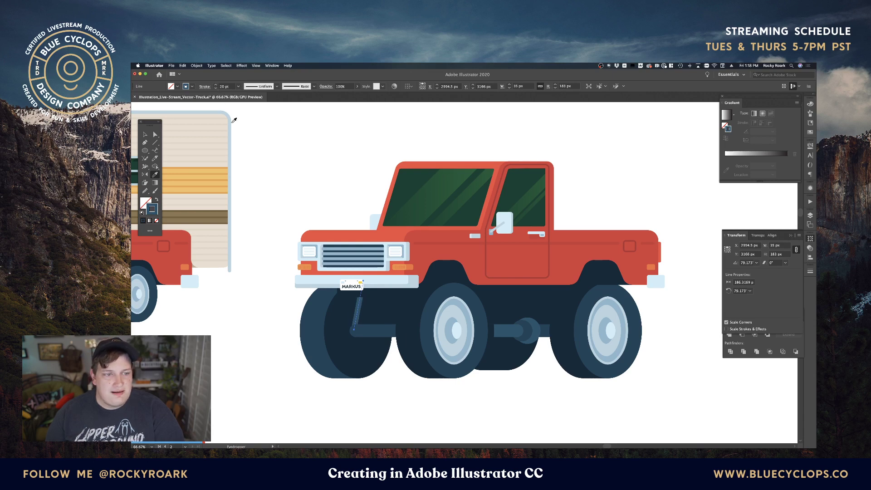
Place a copy of the strut at the near front wheel and extend its upper end into the wheel arch, about 275 px long
{"action": "left_click", "coordinate": [145, 134]}
{"action": "left_click", "coordinate": [332, 161]}
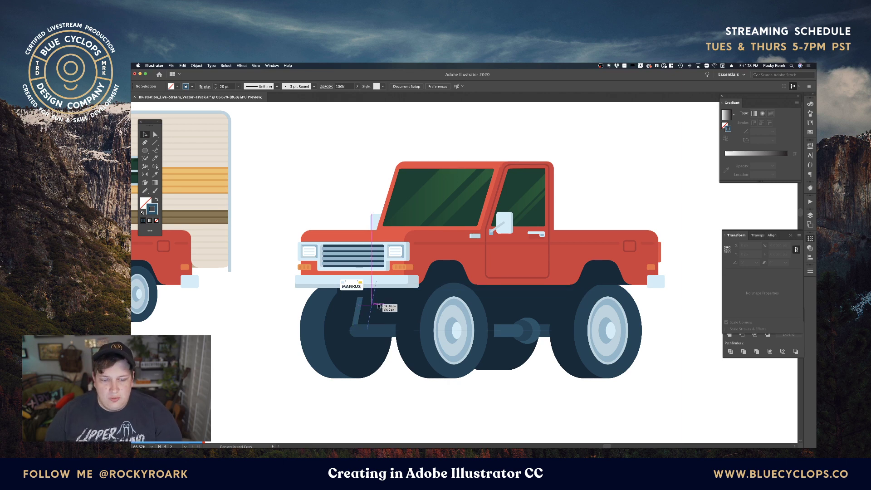
{"action": "left_click", "coordinate": [359, 309]}
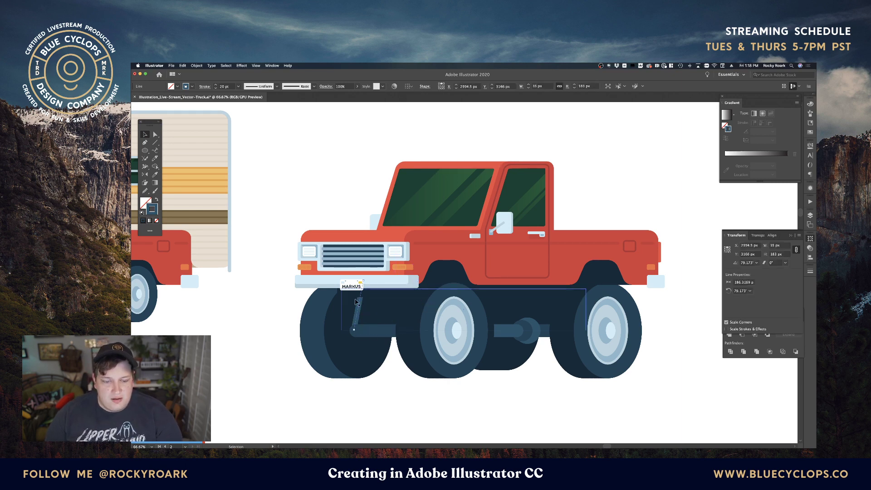
{"action": "left_click_drag", "start_coordinate": [359, 304], "coordinate": [442, 257]}
{"action": "key", "text": "a"}
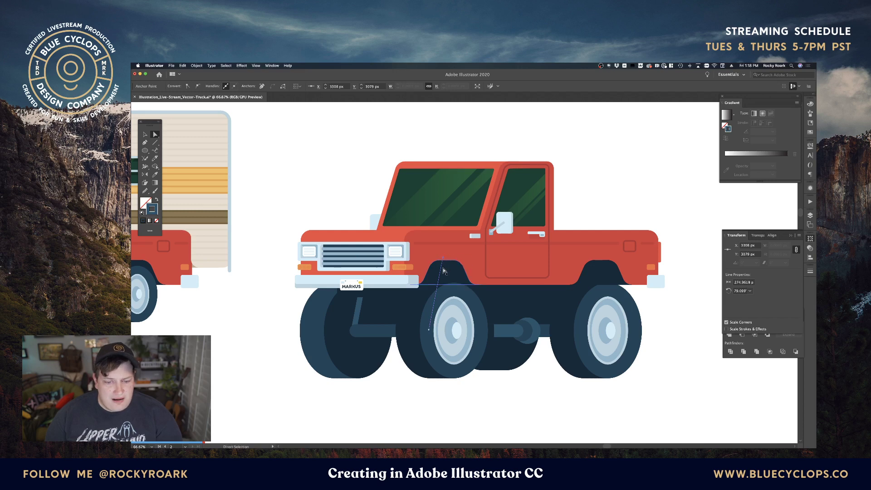
{"action": "left_click", "coordinate": [443, 272]}
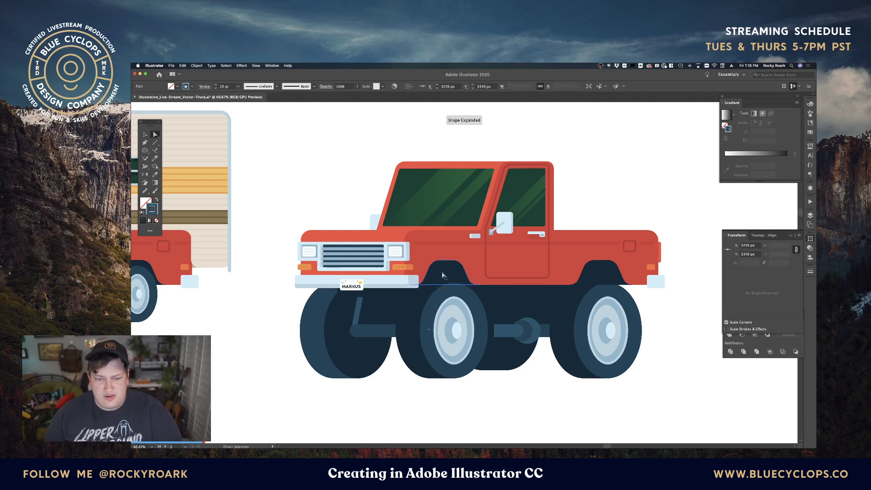
{"action": "left_click", "coordinate": [441, 274]}
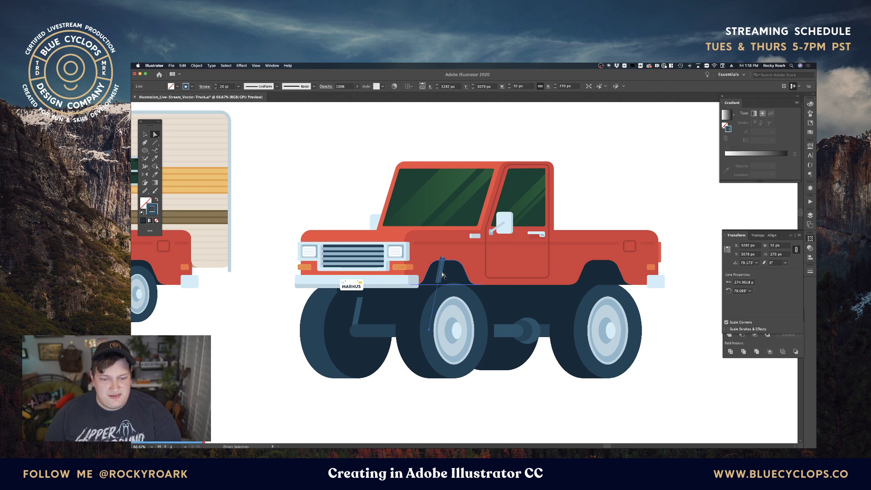
{"action": "left_click", "coordinate": [357, 177]}
Clip the copied strut to the shape of the dark front wheel well
{"action": "left_click", "coordinate": [457, 270]}
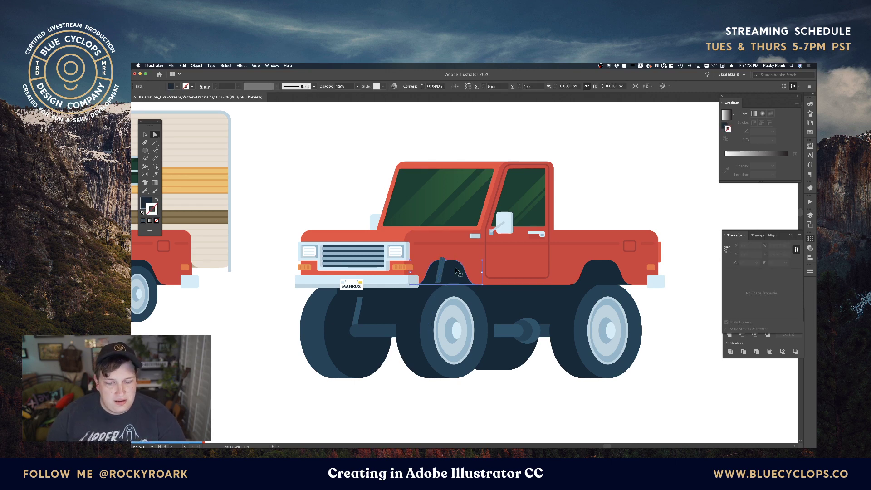
{"action": "left_click", "coordinate": [441, 267]}
{"action": "left_click", "coordinate": [441, 267]}
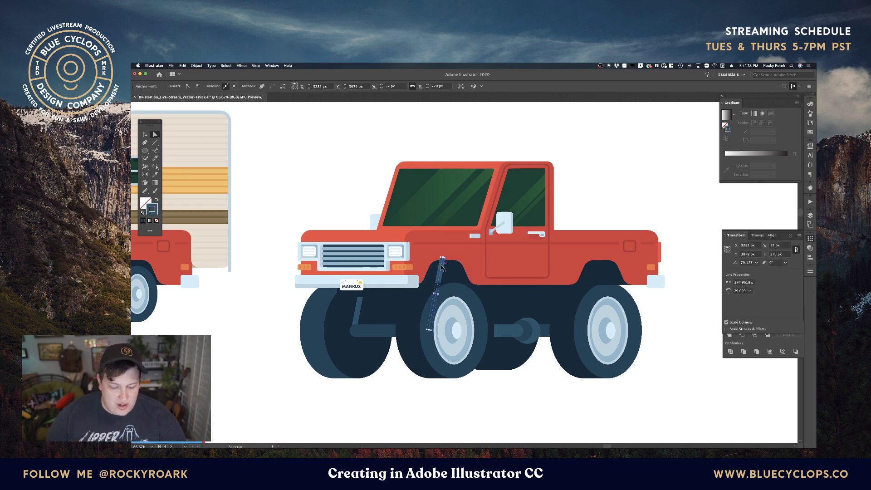
{"action": "key", "text": "super+x"}
{"action": "left_click", "coordinate": [442, 266]}
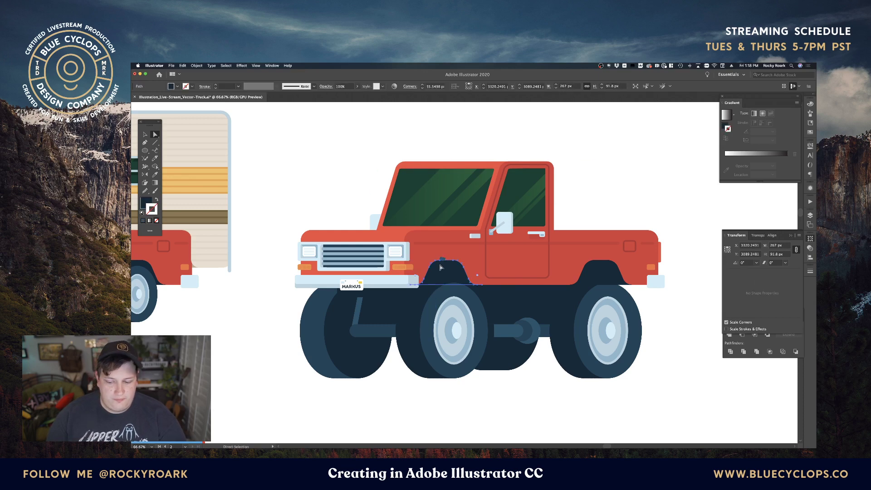
{"action": "key", "text": "super+f"}
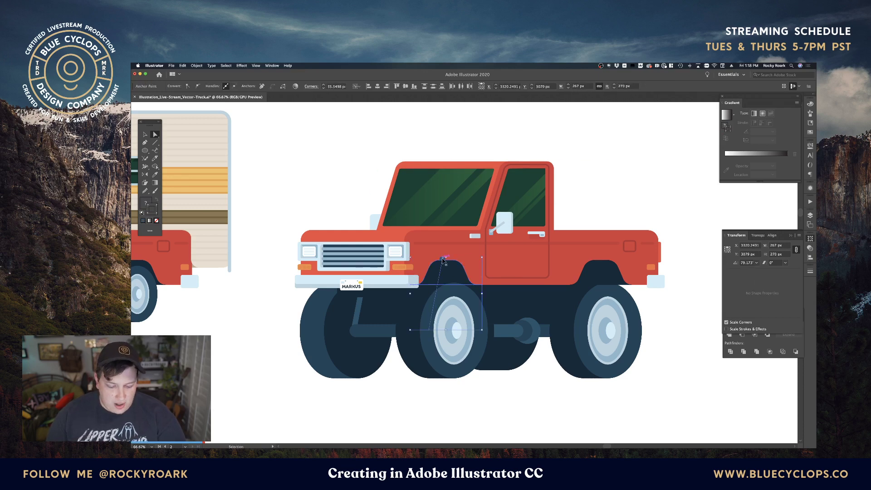
{"action": "left_click", "coordinate": [335, 209]}
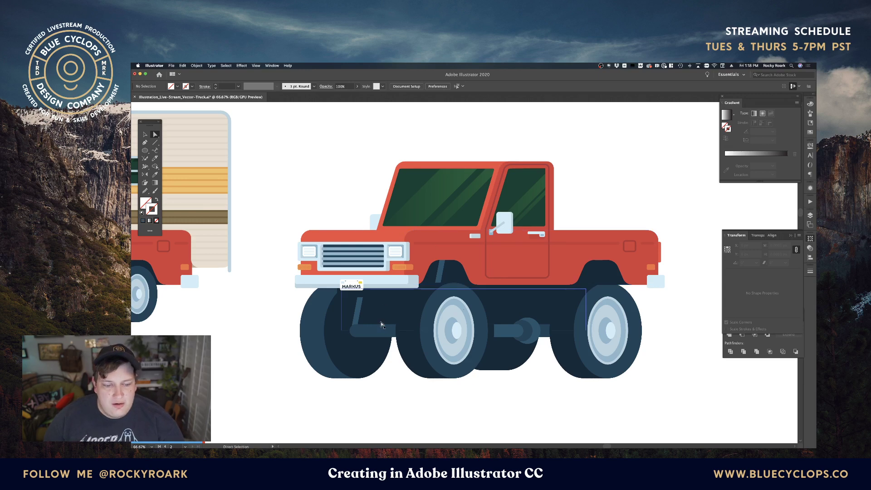
Paste the lifted-truck reference photo, enlarge it to about 831 px wide to study its suspension, and remove it
{"action": "key", "text": "v"}
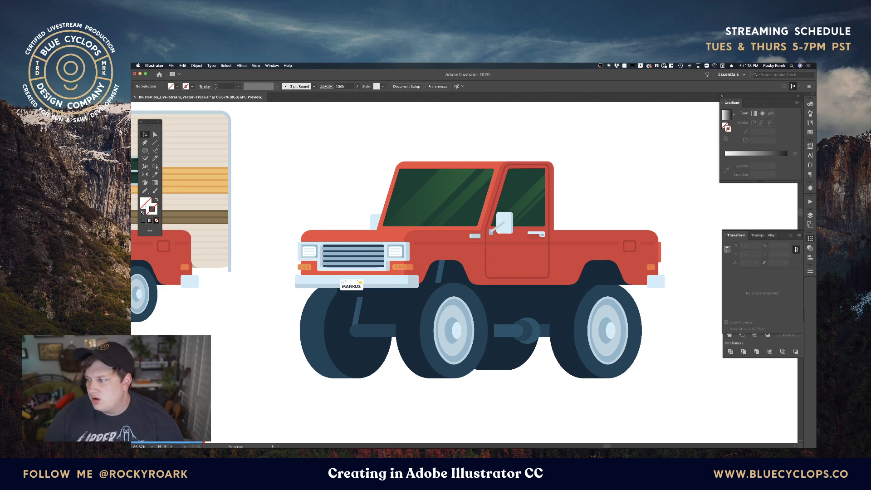
{"action": "key", "text": "Tab"}
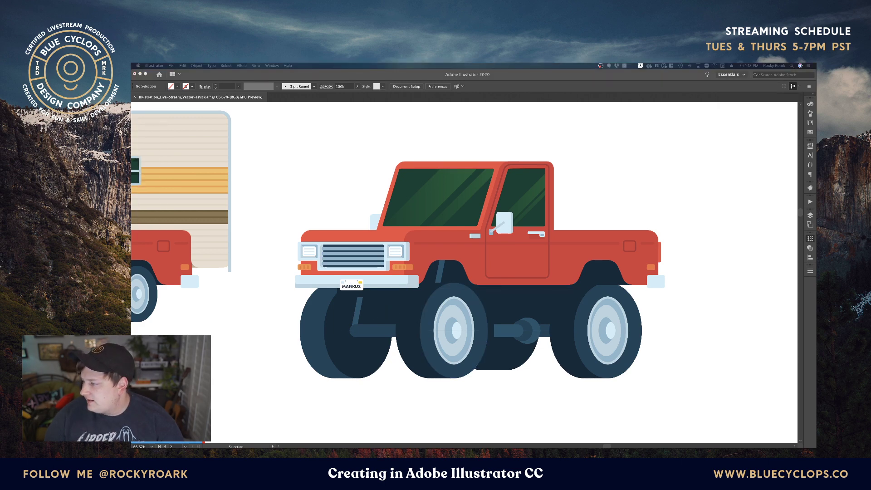
{"action": "key", "text": "Tab"}
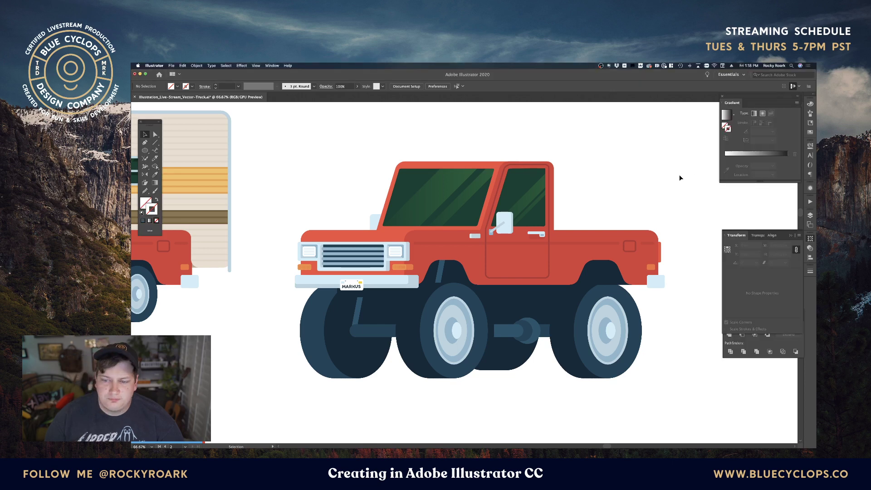
{"action": "key", "text": "cmd+v"}
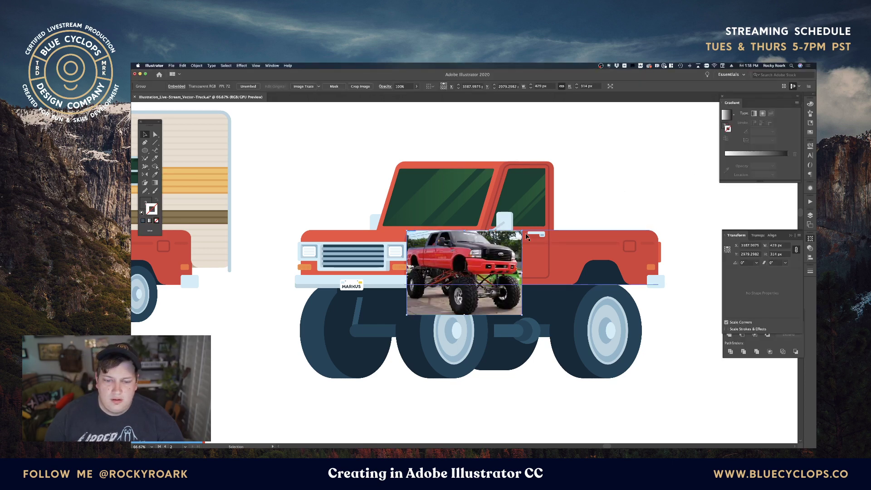
{"action": "left_click_drag", "start_coordinate": [522, 231], "coordinate": [576, 191]}
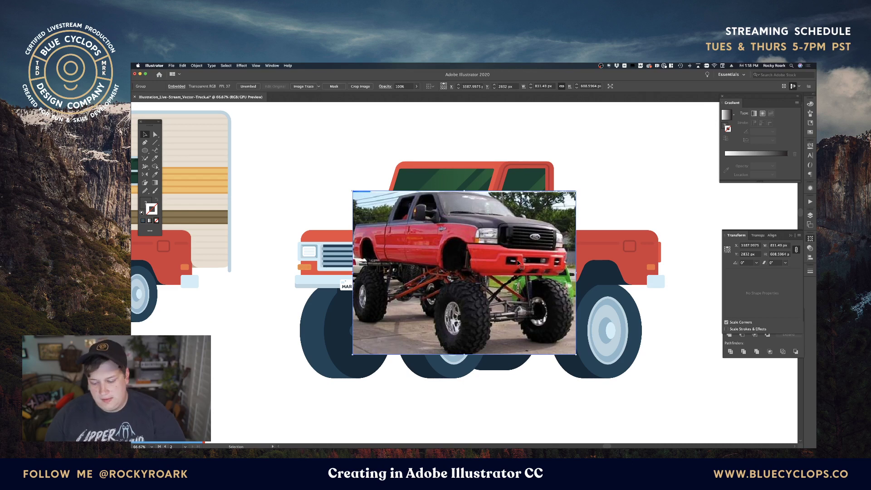
{"action": "key", "text": "Delete"}
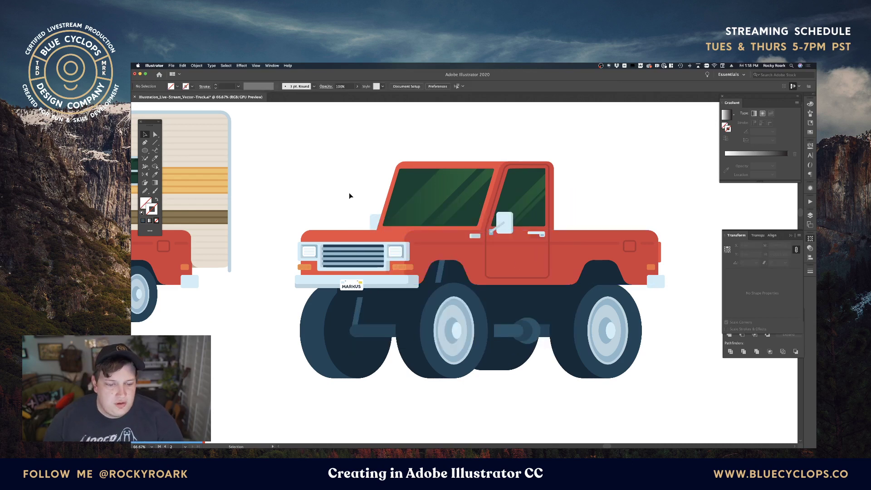
{"action": "left_click", "coordinate": [155, 134]}
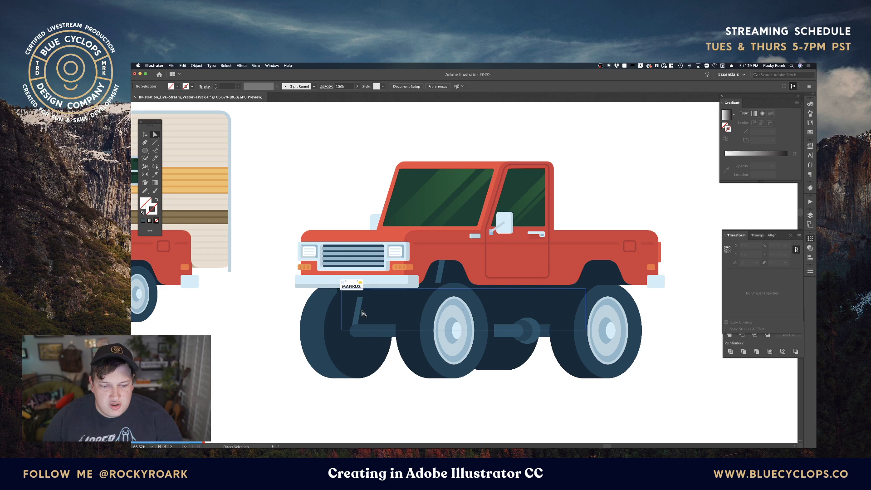
{"action": "left_click", "coordinate": [358, 308]}
{"action": "left_click", "coordinate": [331, 191]}
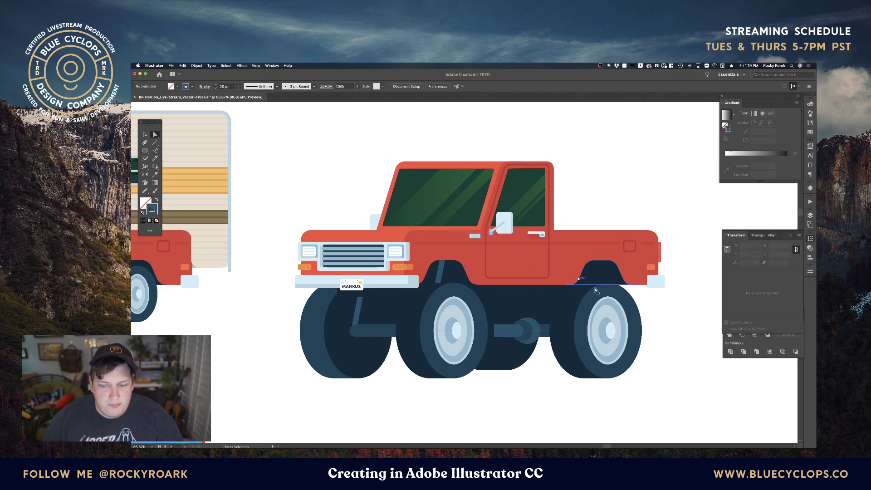
{"action": "key", "text": "v"}
{"action": "left_click", "coordinate": [608, 298]}
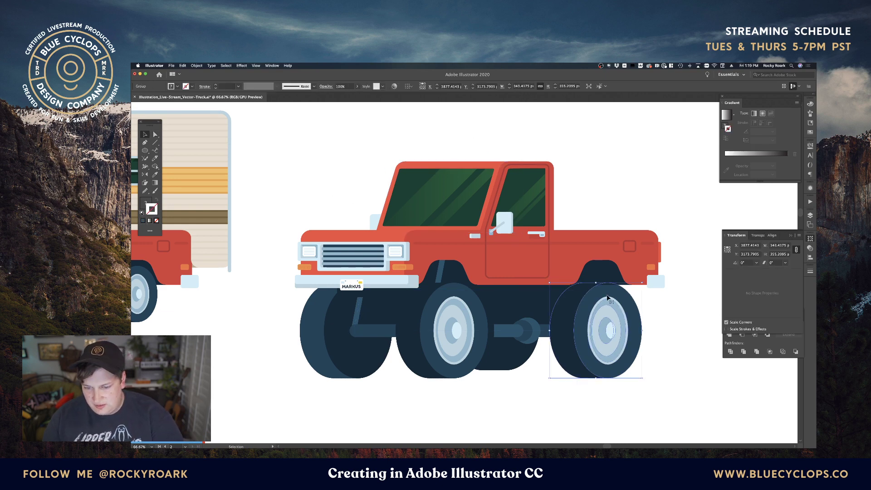
{"action": "left_click", "coordinate": [580, 200]}
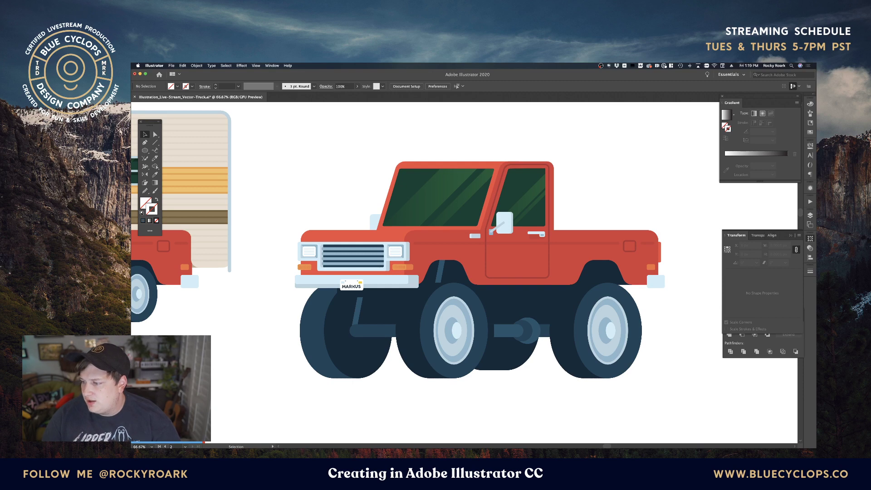
{"action": "key", "text": "super+Tab"}
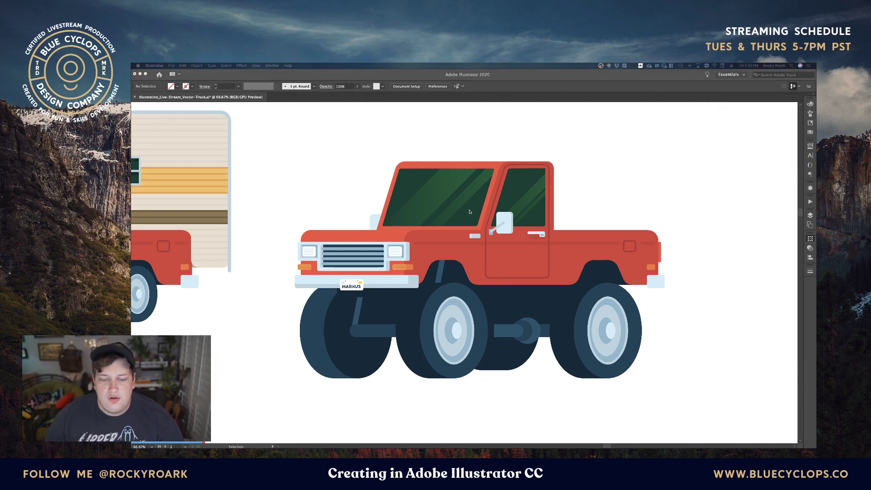
Draw a diagonal brace about 286 px long from the far front strut's top to the near front wheel, matching the strut's 20 pt blue stroke
{"action": "left_click", "coordinate": [309, 199]}
{"action": "left_click", "coordinate": [155, 142]}
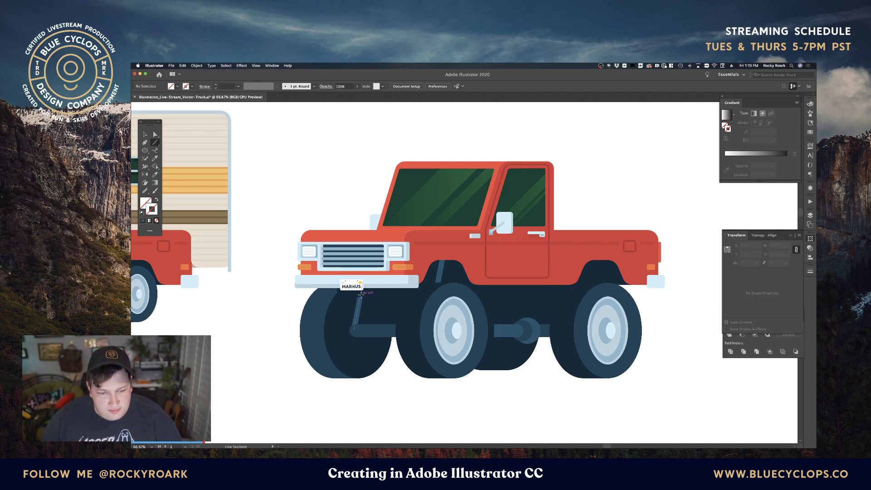
{"action": "left_click_drag", "start_coordinate": [360, 294], "coordinate": [429, 332]}
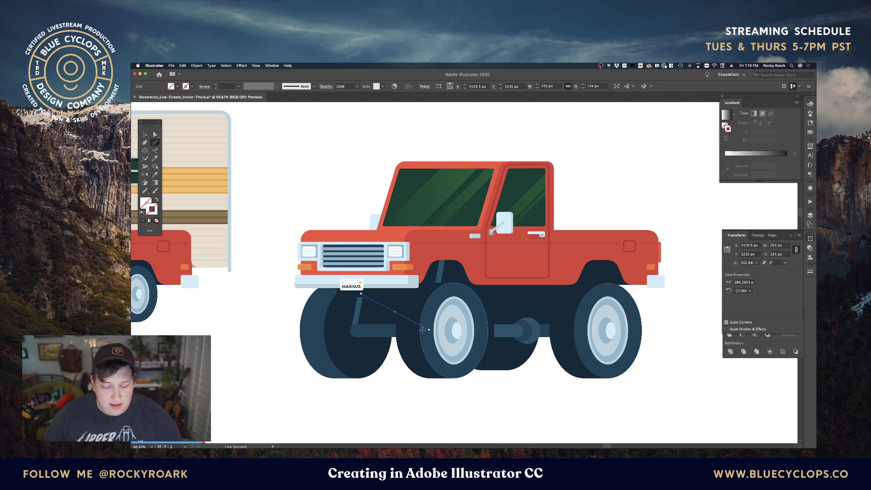
{"action": "key", "text": "i"}
{"action": "left_click", "coordinate": [442, 274]}
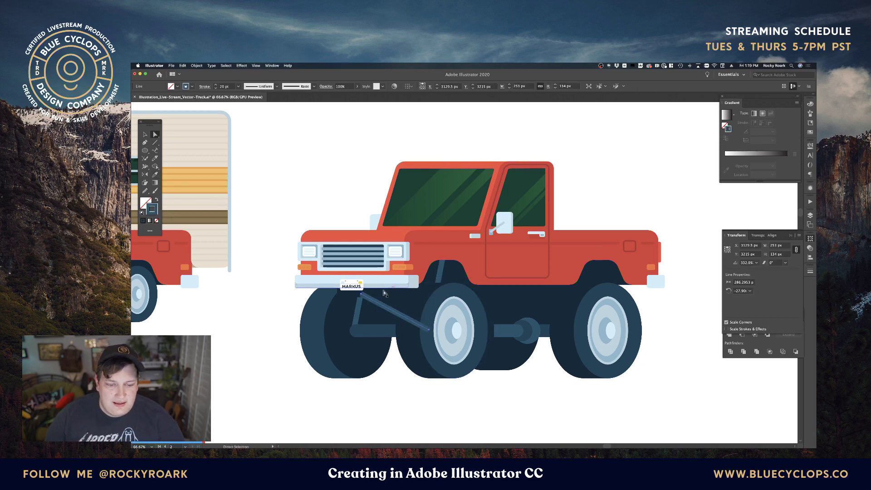
Lower the brace's upper end onto the strut's top, making it about 283 px long, and arrange the brace behind the near front wheel
{"action": "key", "text": "a"}
{"action": "left_click", "coordinate": [361, 296]}
{"action": "left_click_drag", "start_coordinate": [361, 296], "coordinate": [361, 299]}
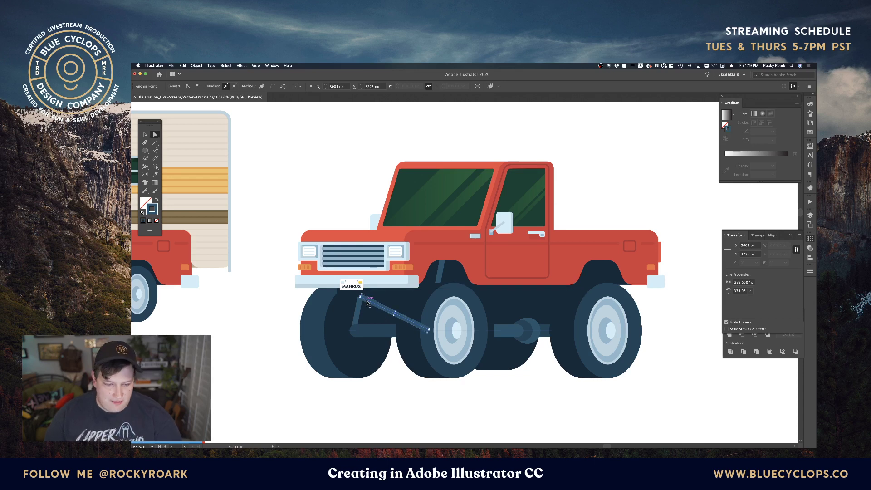
{"action": "key", "text": "Delete"}
{"action": "key", "text": "Delete"}
{"action": "key", "text": "super+z"}
{"action": "key", "text": "super+z"}
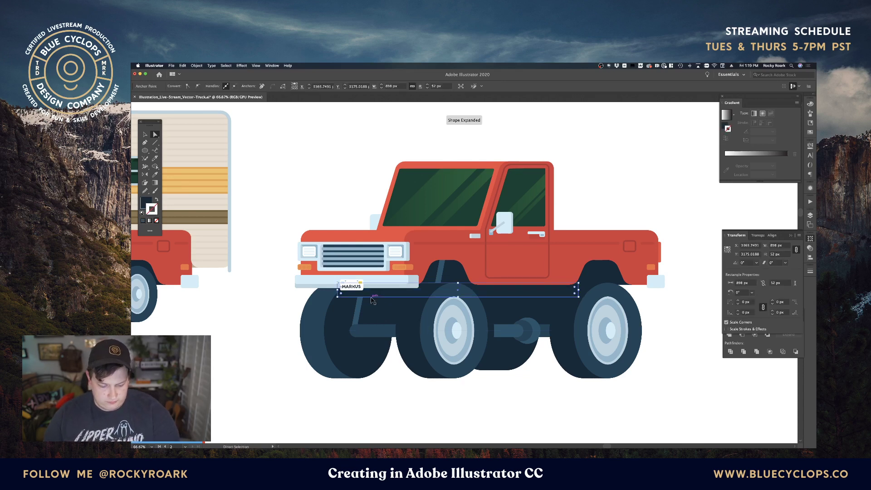
{"action": "left_click", "coordinate": [320, 200]}
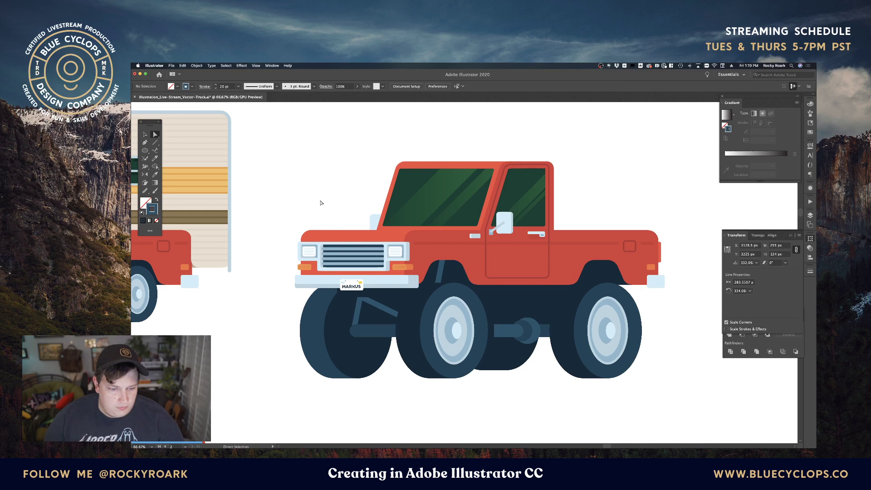
Reflect a copy of the diagonal brace across the vertical axis and move its lower end onto the front axle's end, about 300 px long
{"action": "left_click", "coordinate": [380, 310]}
{"action": "left_click", "coordinate": [380, 309], "text": "super"}
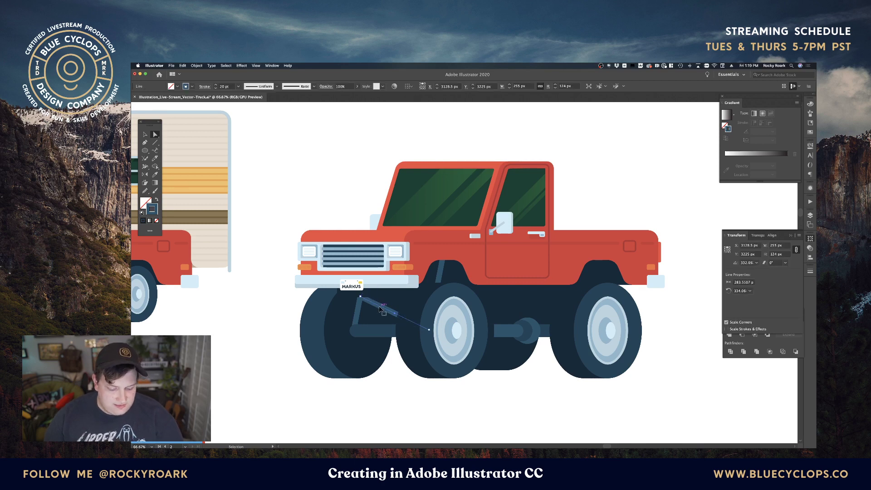
{"action": "key", "text": "o"}
{"action": "key", "text": "Return"}
{"action": "key", "text": "alt+Return"}
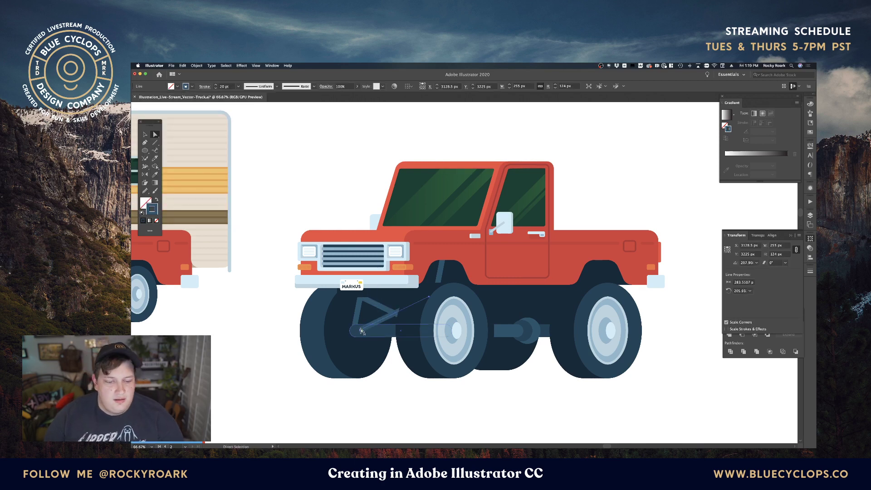
{"action": "left_click_drag", "start_coordinate": [361, 334], "coordinate": [357, 330]}
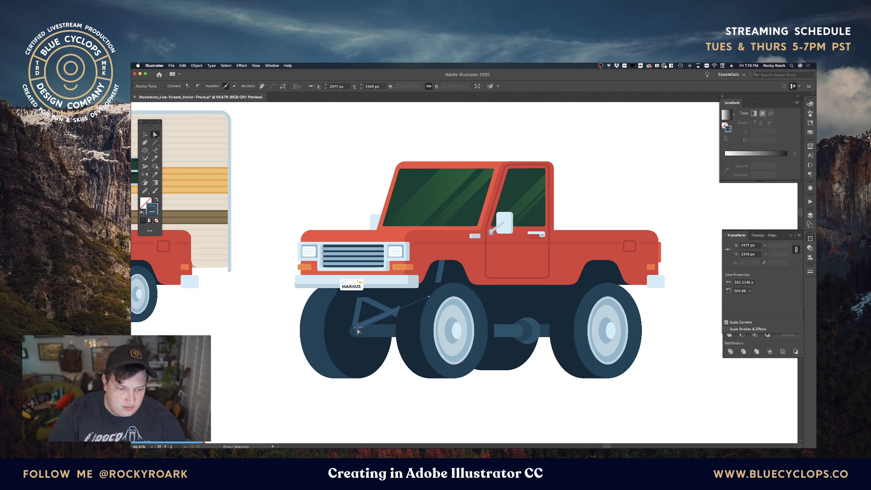
{"action": "left_click", "coordinate": [360, 331]}
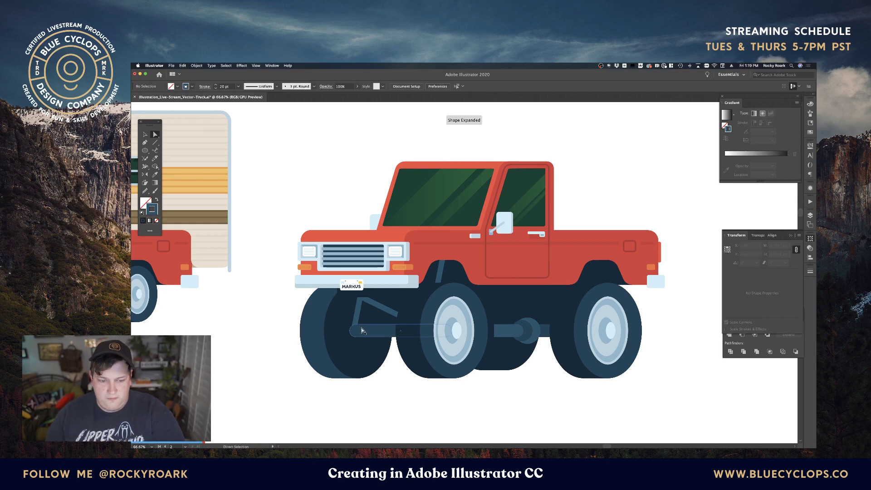
{"action": "left_click", "coordinate": [280, 255]}
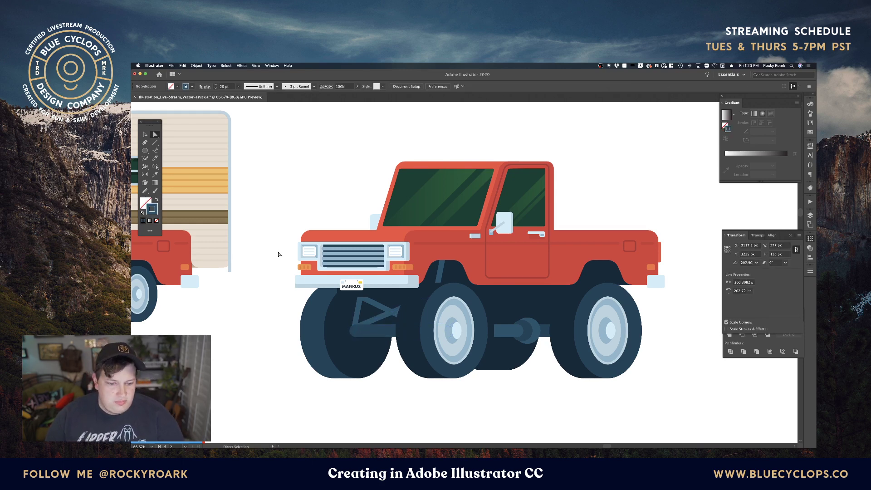
Nudge the far front strut slightly toward the rear of the truck to line up with the crossed braces
{"action": "left_click", "coordinate": [359, 317]}
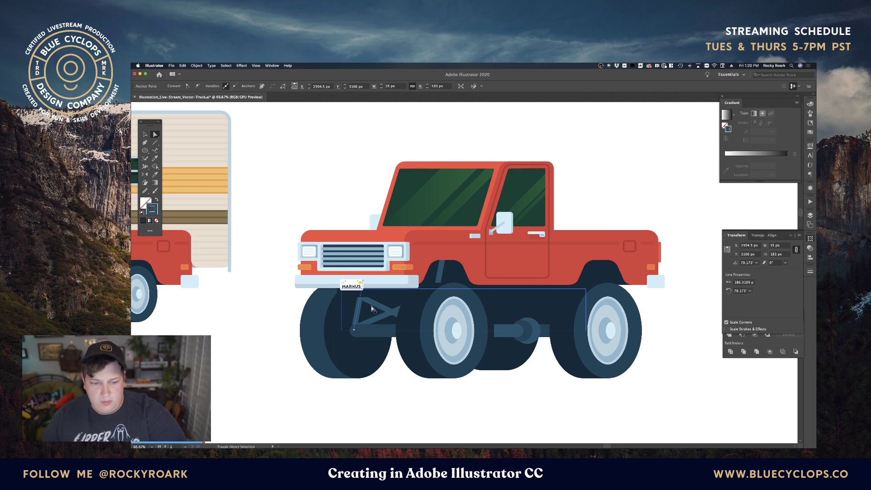
{"action": "key", "text": "shift+Right"}
{"action": "key", "text": "Right"}
{"action": "key", "text": "Right"}
{"action": "key", "text": "Right"}
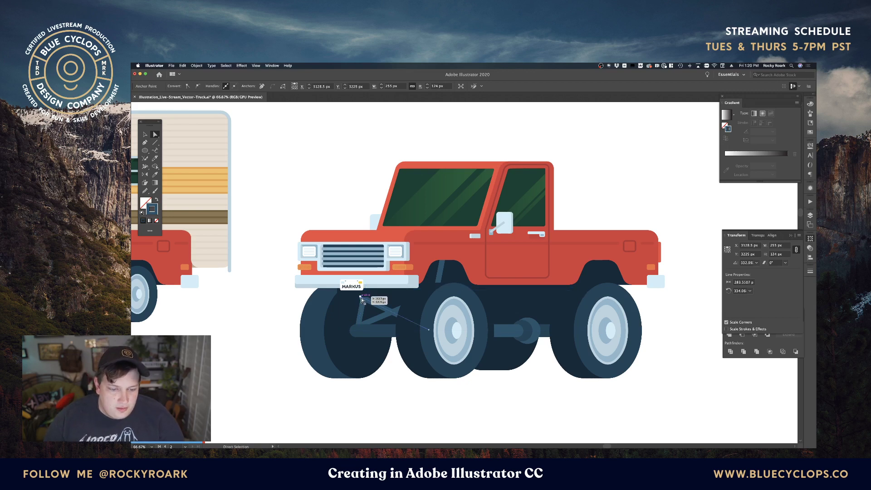
Shift the descending brace's upper end to about X 3012 px, Y 3224 px so it meets the strut's top
{"action": "left_click", "coordinate": [361, 298]}
{"action": "left_click", "coordinate": [361, 299]}
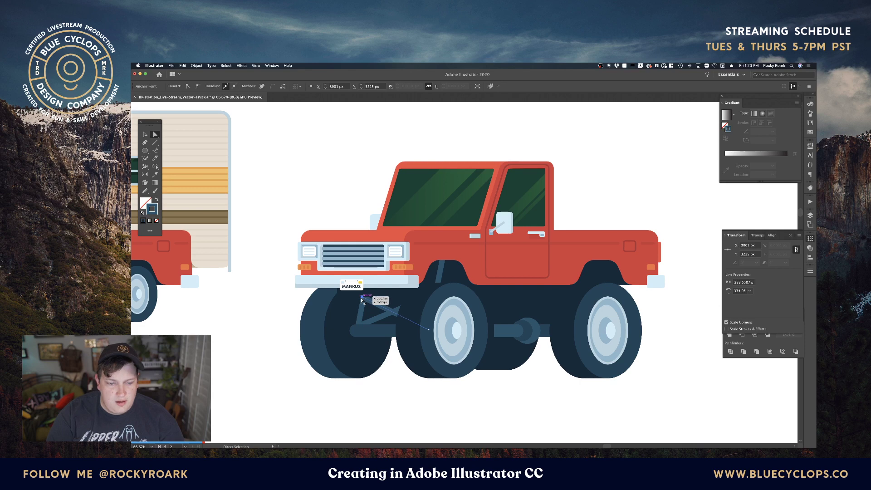
{"action": "key", "text": "Right"}
{"action": "key", "text": "Right"}
{"action": "key", "text": "Right"}
{"action": "key", "text": "Up"}
{"action": "key", "text": "Up"}
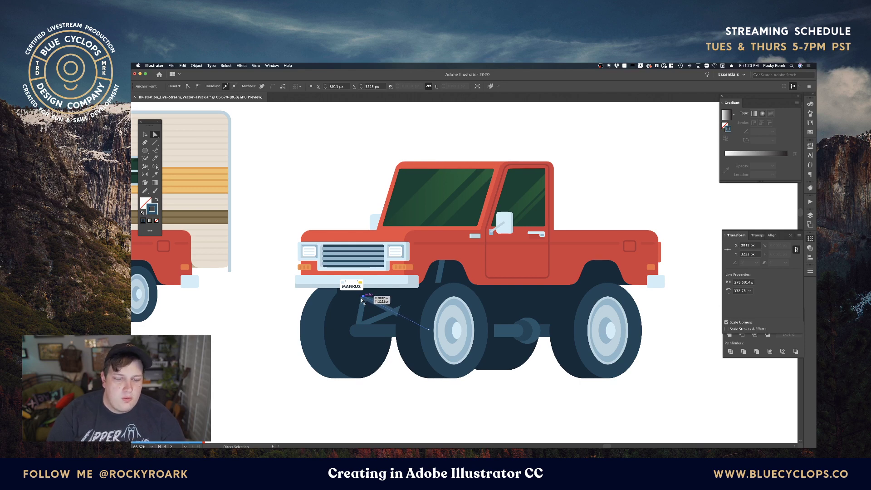
{"action": "left_click", "coordinate": [336, 185]}
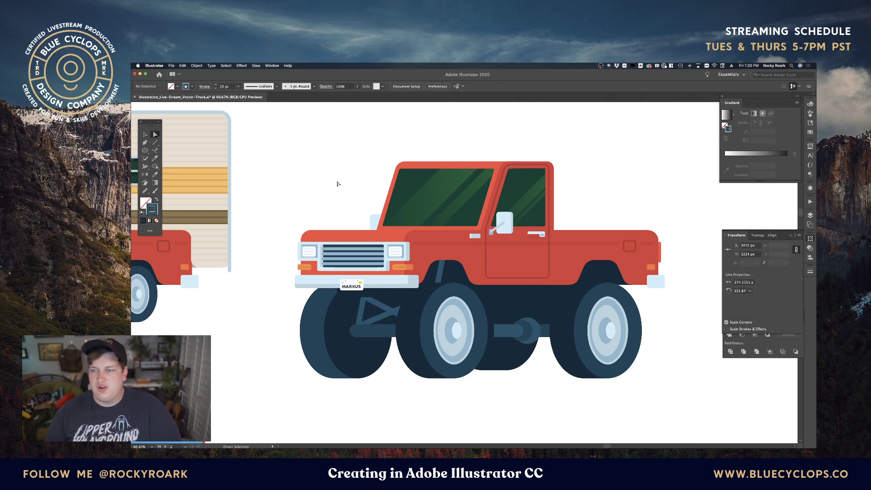
Copy the clipped wheel well with its strut from the near front arch to the near rear wheel arch
{"action": "key", "text": "v"}
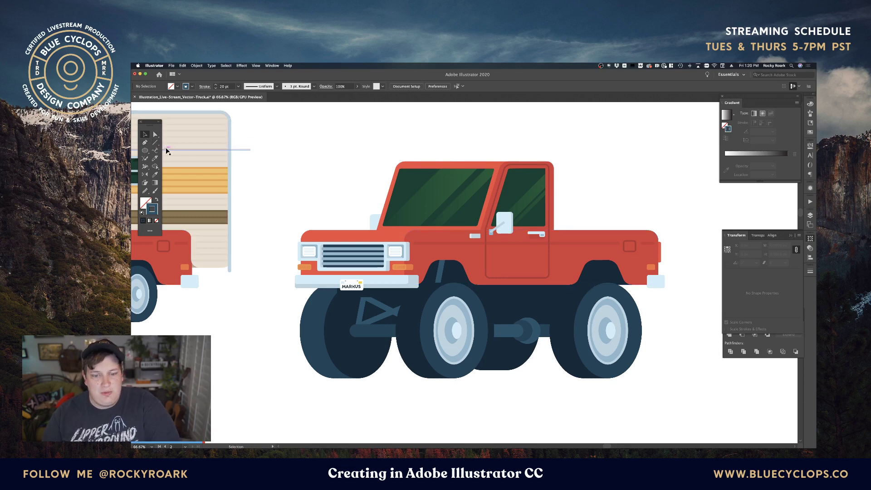
{"action": "double_click", "coordinate": [439, 274]}
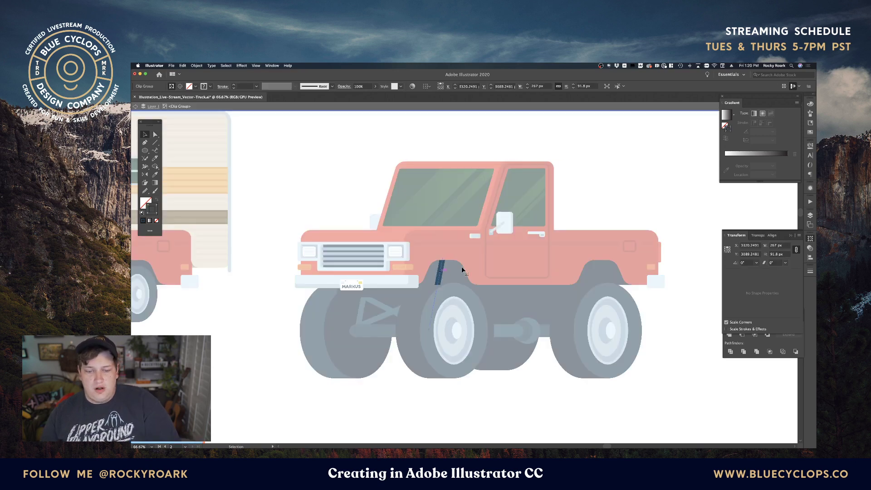
{"action": "double_click", "coordinate": [568, 261]}
{"action": "left_click_drag", "start_coordinate": [439, 273], "coordinate": [597, 281]}
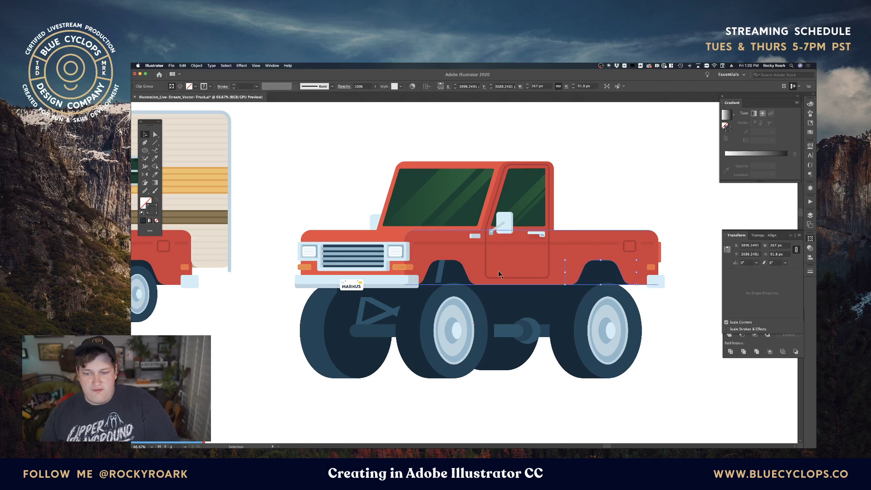
{"action": "left_click", "coordinate": [612, 200]}
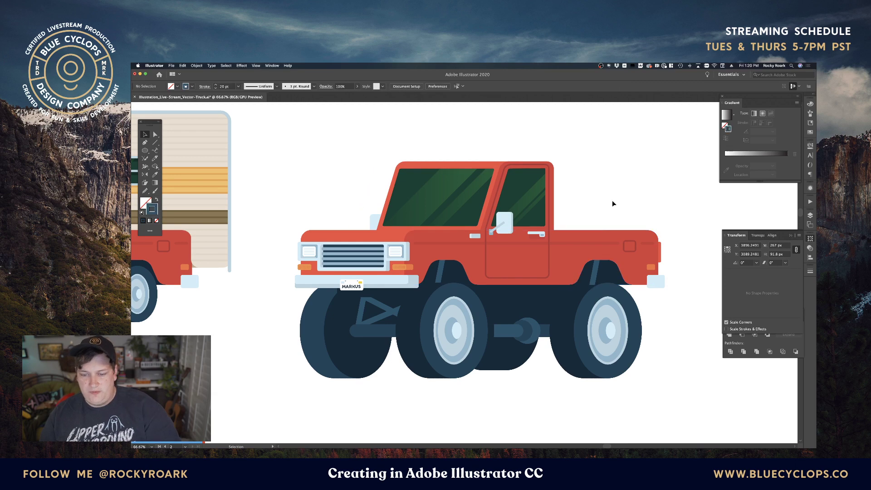
{"action": "left_click", "coordinate": [598, 296]}
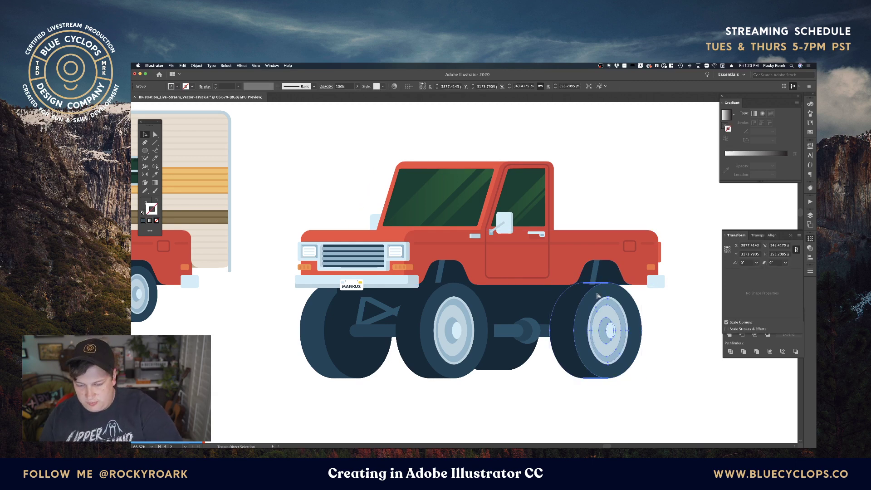
{"action": "left_click", "coordinate": [668, 347]}
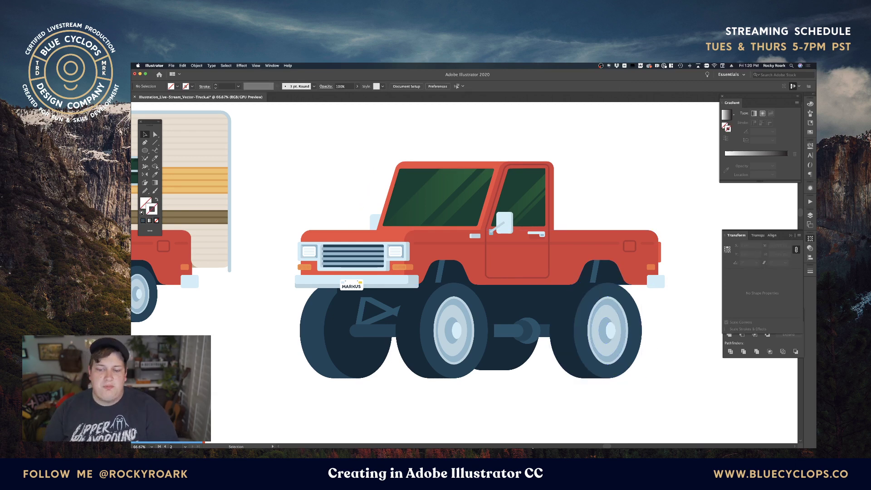
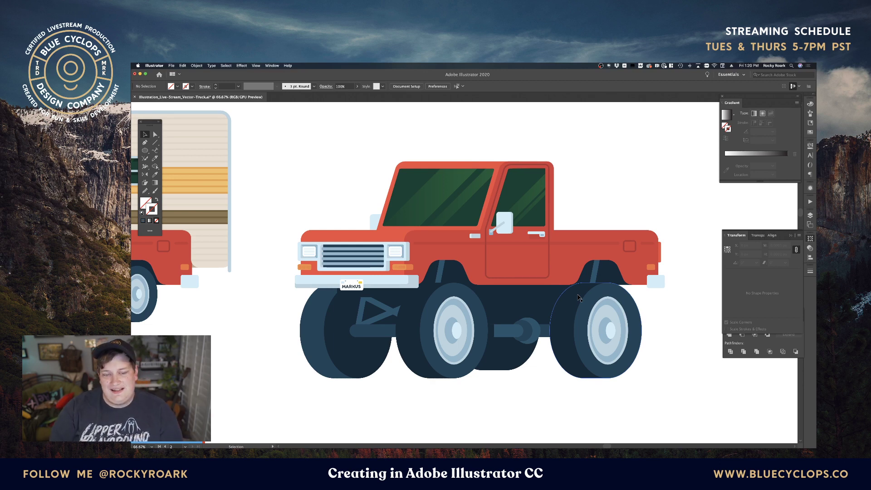
Try reflecting a copy of the near front strut across the vertical axis inside its clipped wheel well
{"action": "left_click_drag", "start_coordinate": [602, 200], "coordinate": [585, 188]}
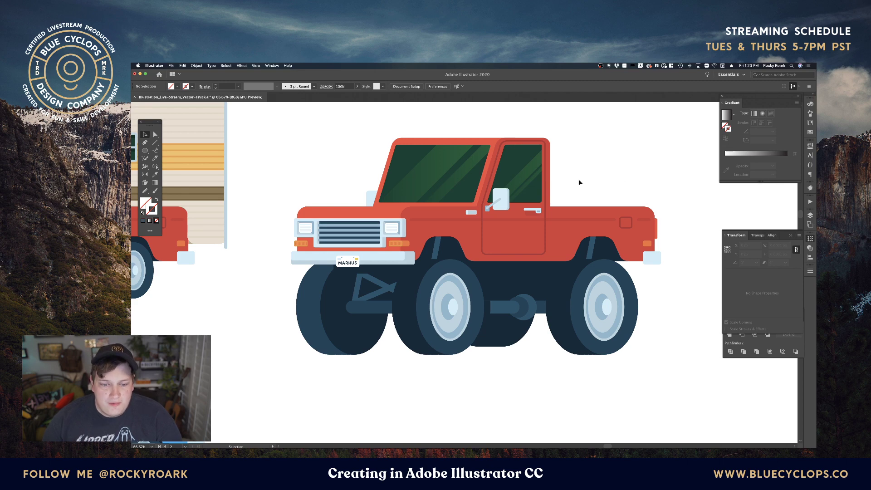
{"action": "left_click_drag", "start_coordinate": [597, 184], "coordinate": [596, 206]}
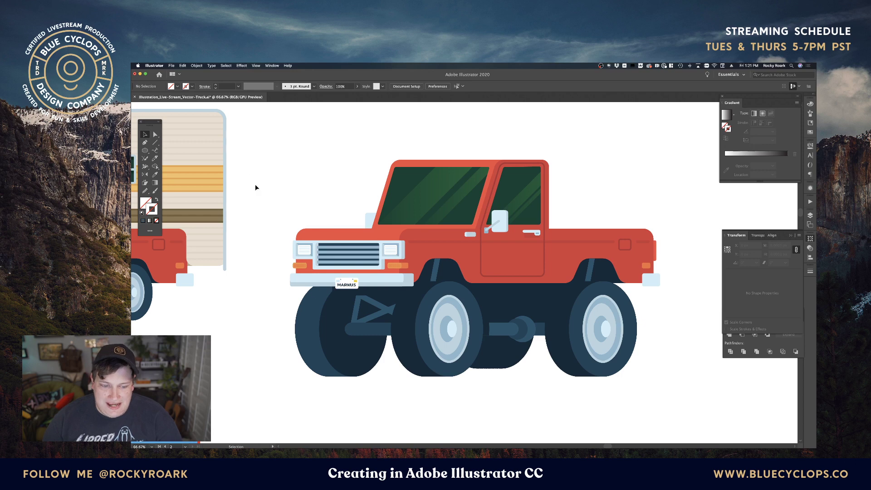
{"action": "left_click", "coordinate": [155, 134]}
{"action": "left_click", "coordinate": [436, 272]}
{"action": "key", "text": "v"}
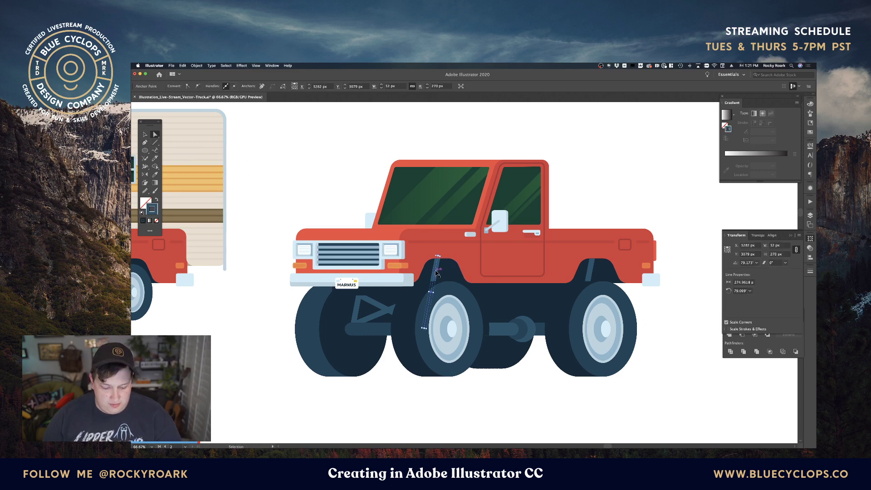
{"action": "key", "text": "super+f"}
{"action": "key", "text": "o"}
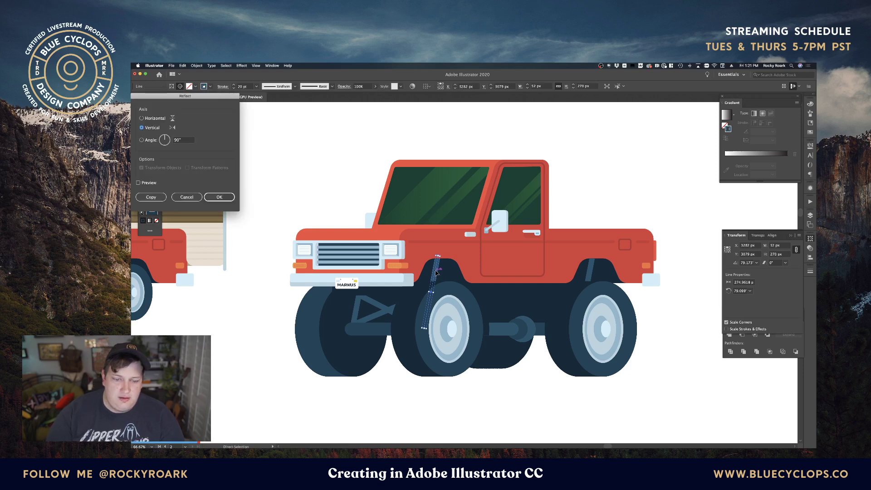
{"action": "key", "text": "Return"}
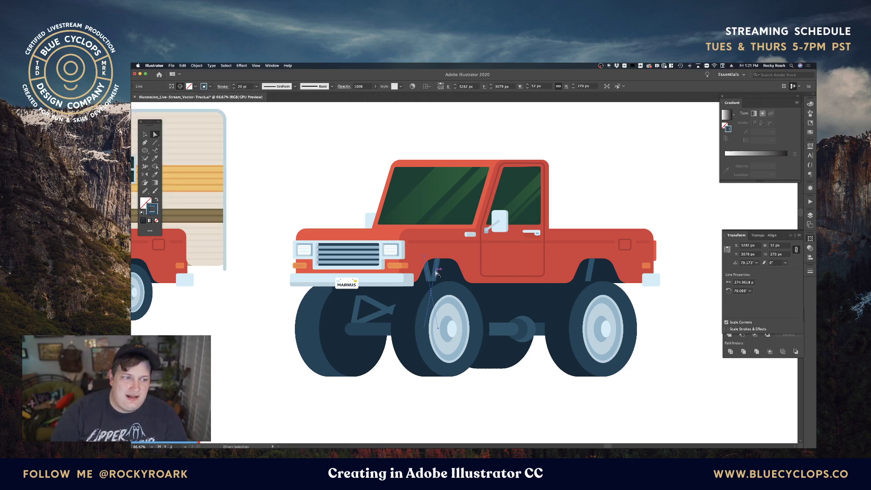
Try the mirrored strut about 100 px farther toward the rear of the front wheel well, and remove it
{"action": "key", "text": "shift+Right"}
{"action": "key", "text": "shift+Right"}
{"action": "key", "text": "shift+Right"}
{"action": "key", "text": "shift+Right"}
{"action": "key", "text": "shift+Right"}
{"action": "key", "text": "shift+Right"}
{"action": "key", "text": "shift+Right"}
{"action": "key", "text": "shift+Right"}
{"action": "key", "text": "shift+Right"}
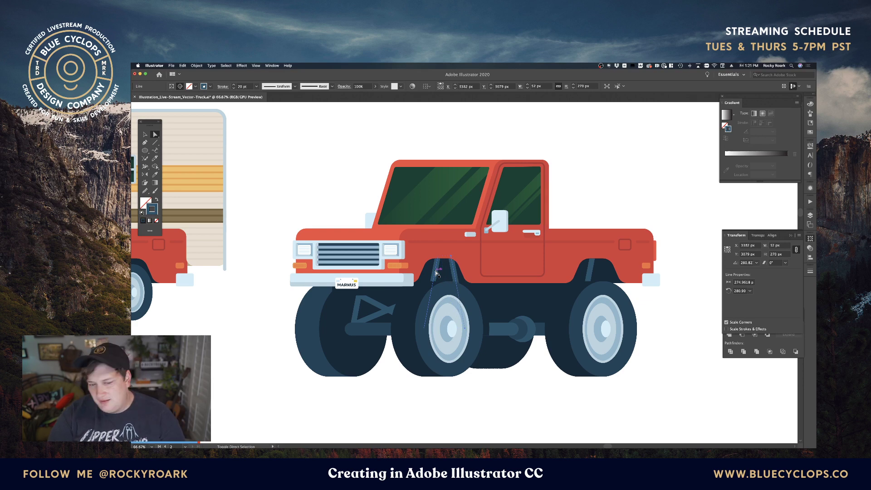
{"action": "key", "text": "super+shift+a"}
Draw a vertical line 150 px long with the 20 pt blue stroke beside the near front strut and cut it out
{"action": "key", "text": "backslash"}
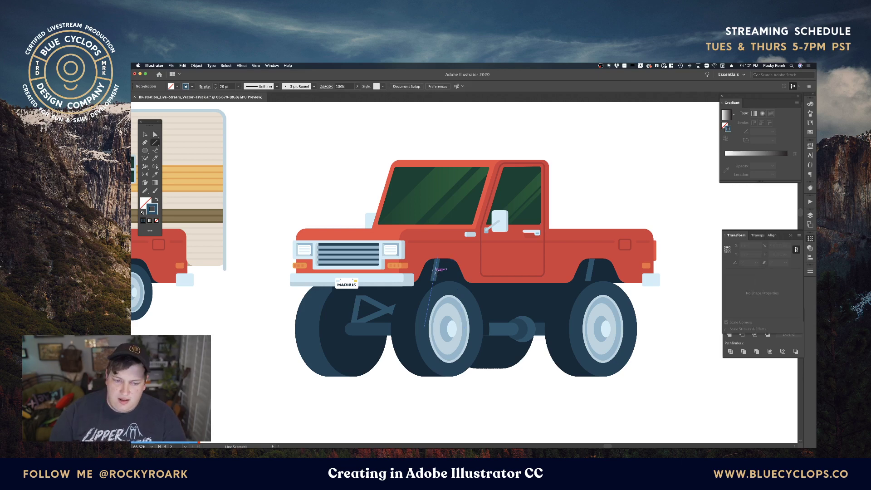
{"action": "left_click_drag", "start_coordinate": [447, 253], "coordinate": [447, 294]}
{"action": "key", "text": "super+shift+a"}
{"action": "key", "text": "a"}
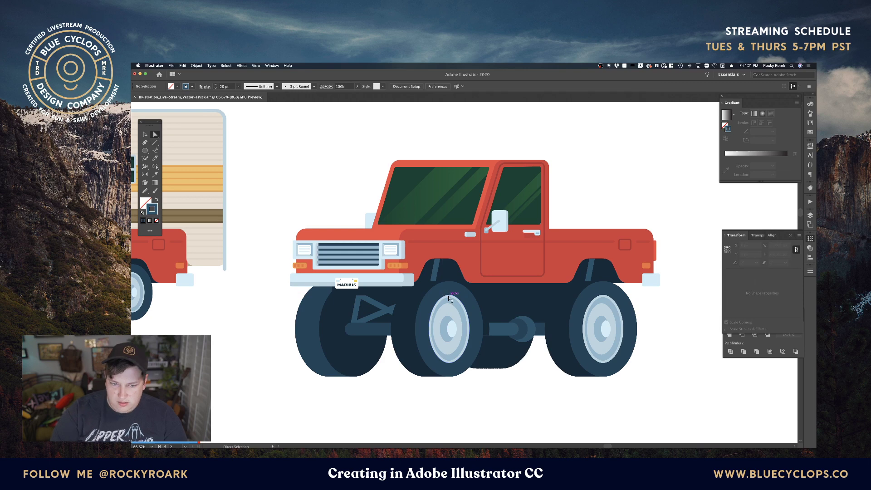
Paste the vertical line inside the near front wheel well's clip group, beside the existing strut
{"action": "left_click", "coordinate": [438, 270]}
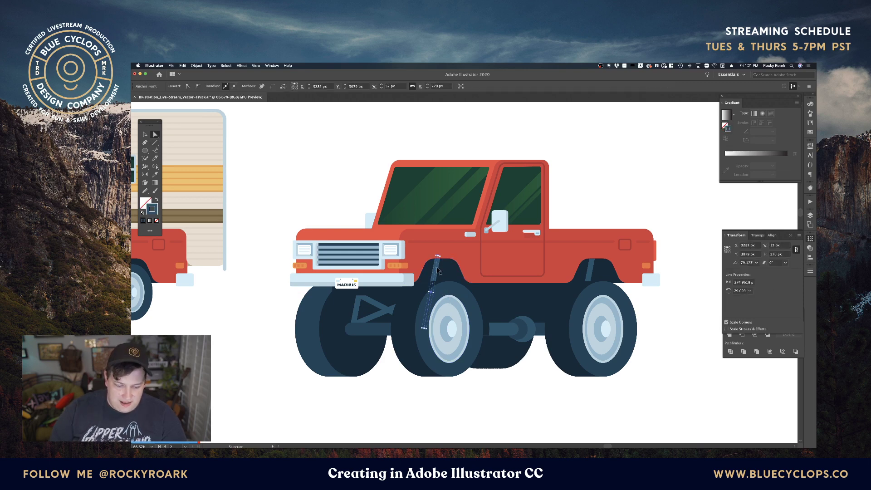
{"action": "key", "text": "super+shift+a"}
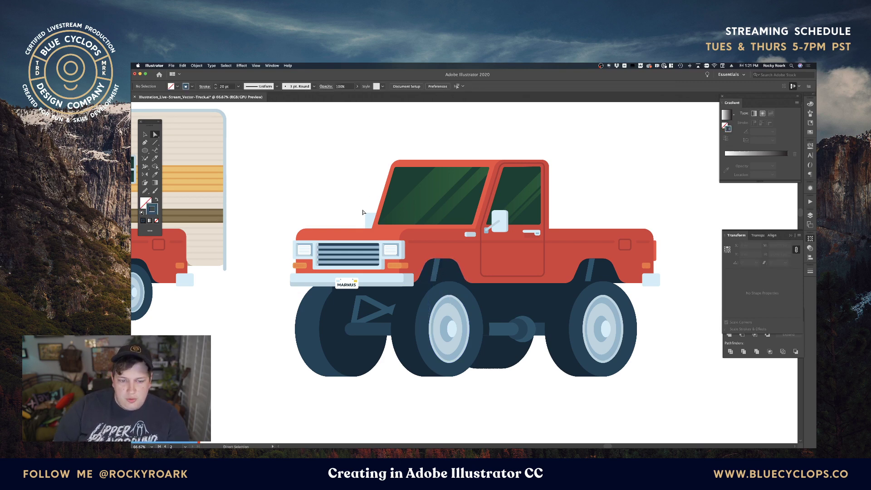
{"action": "key", "text": "v"}
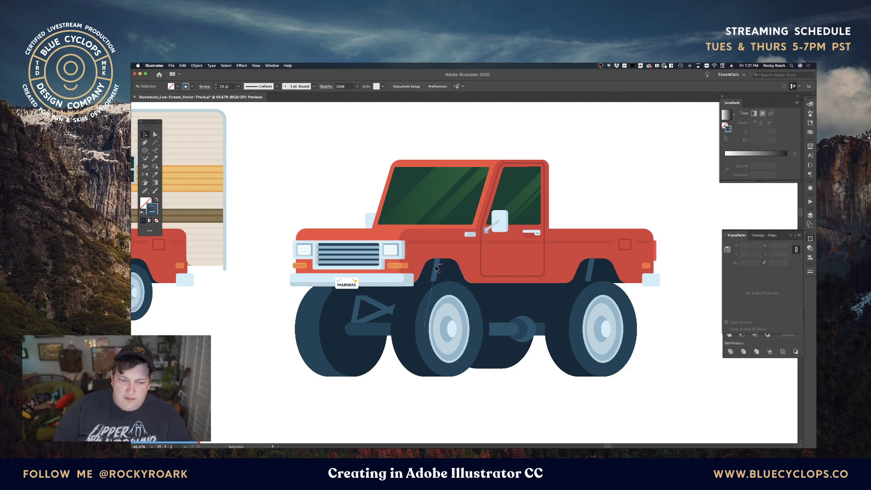
{"action": "key", "text": "a"}
{"action": "left_click", "coordinate": [437, 269]}
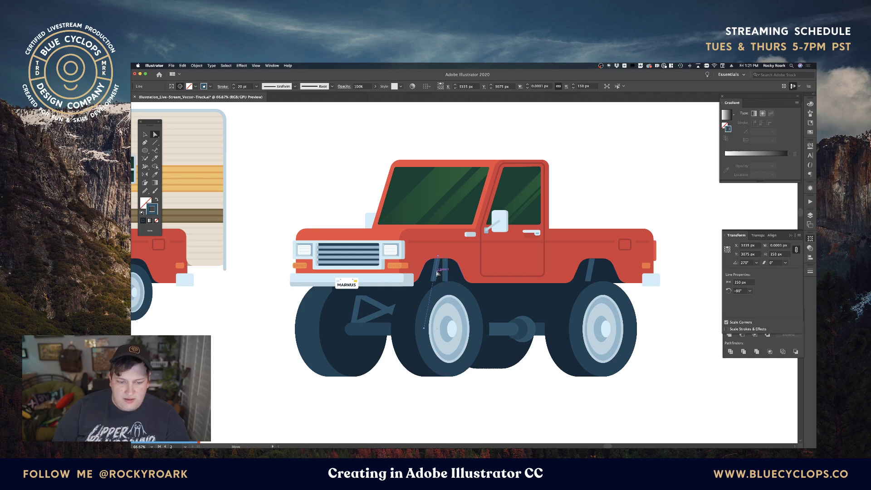
Shift the vertical strut inside the near front wheel well to X 3344 px
{"action": "left_click", "coordinate": [437, 274]}
{"action": "key", "text": "shift+Left"}
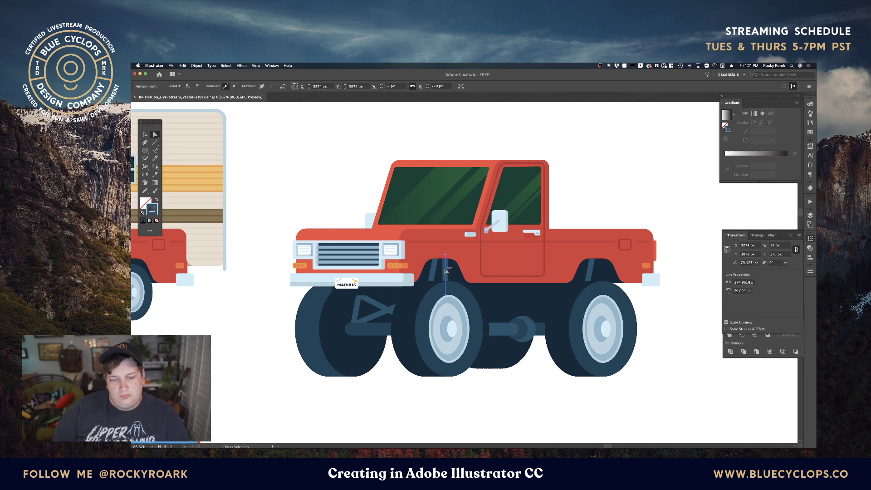
{"action": "left_click", "coordinate": [445, 271]}
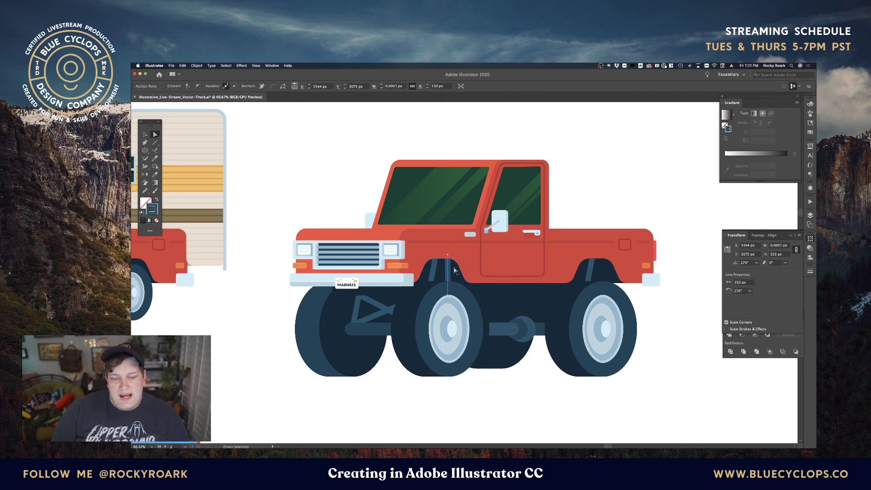
{"action": "left_click_drag", "start_coordinate": [449, 269], "coordinate": [607, 267]}
{"action": "key", "text": "super+z"}
{"action": "key", "text": "super+c"}
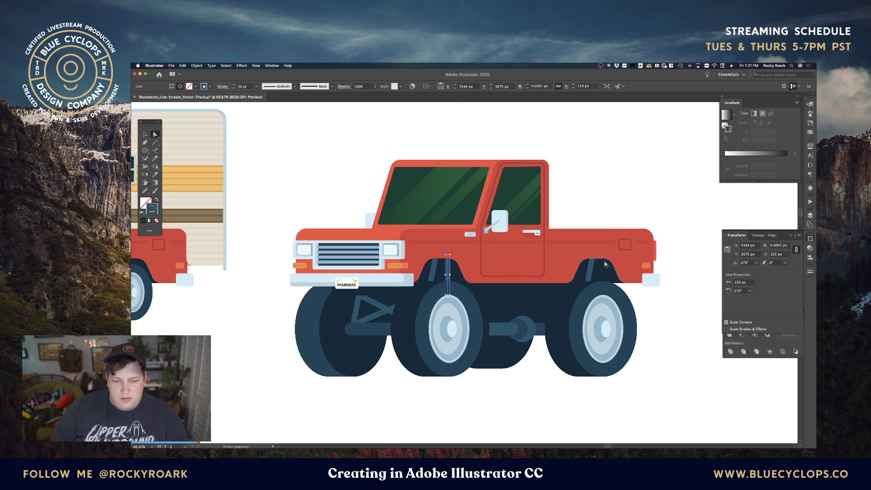
{"action": "left_click", "coordinate": [593, 271]}
{"action": "key", "text": "super+z"}
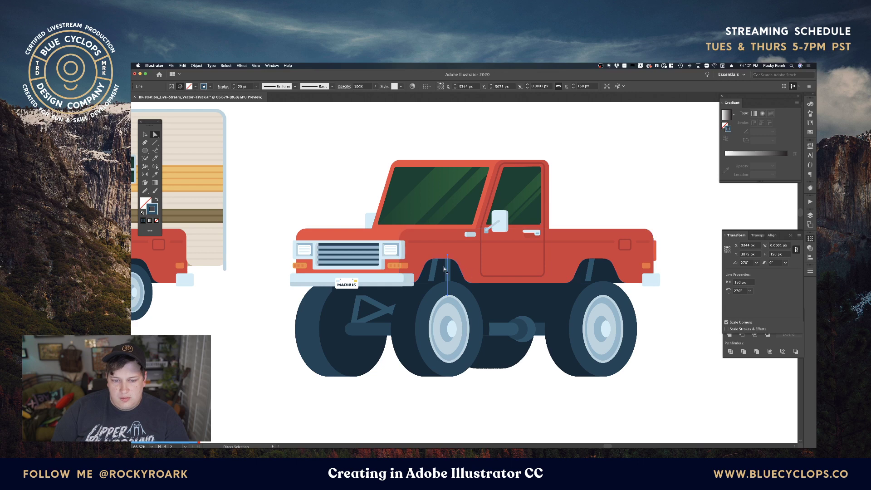
Copy the vertical front strut horizontally into the near rear wheel well, beside the existing slanted strut
{"action": "left_click_drag", "start_coordinate": [449, 268], "coordinate": [606, 270]}
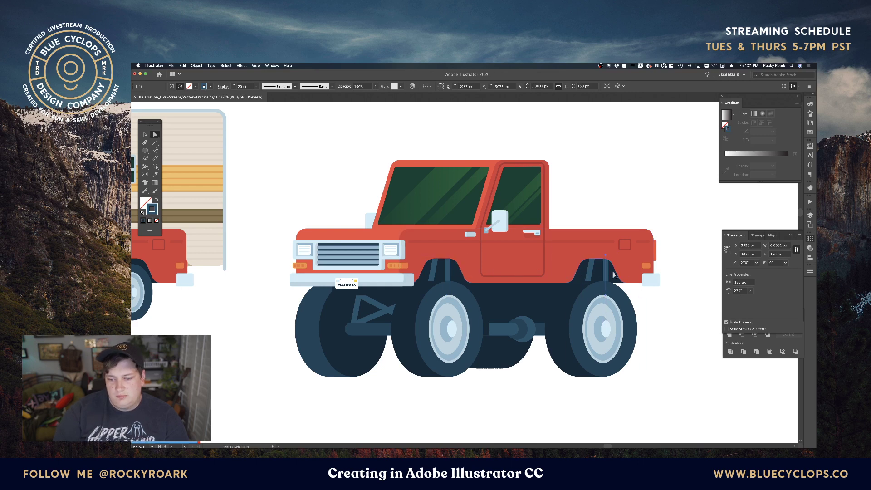
{"action": "left_click", "coordinate": [587, 196]}
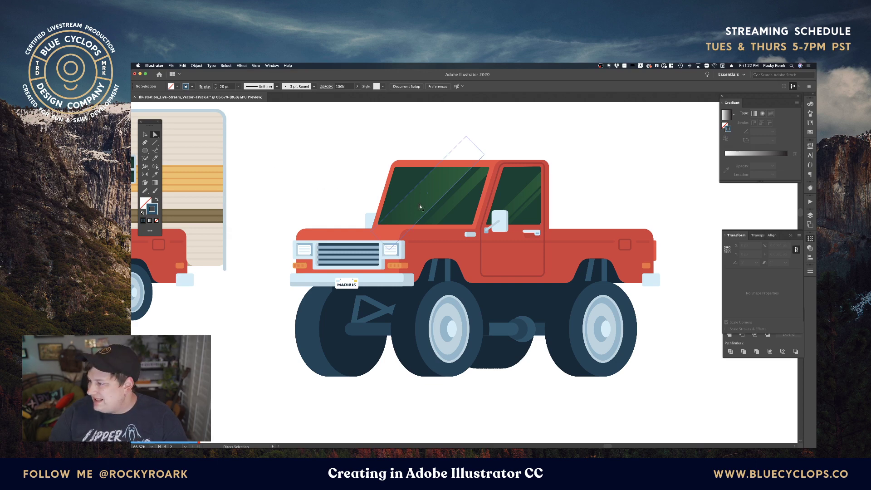
Try reshaping the rear end of the dark undercarriage panel beside the near rear wheel
{"action": "left_click", "coordinate": [548, 309]}
{"action": "left_click_drag", "start_coordinate": [577, 325], "coordinate": [563, 288]}
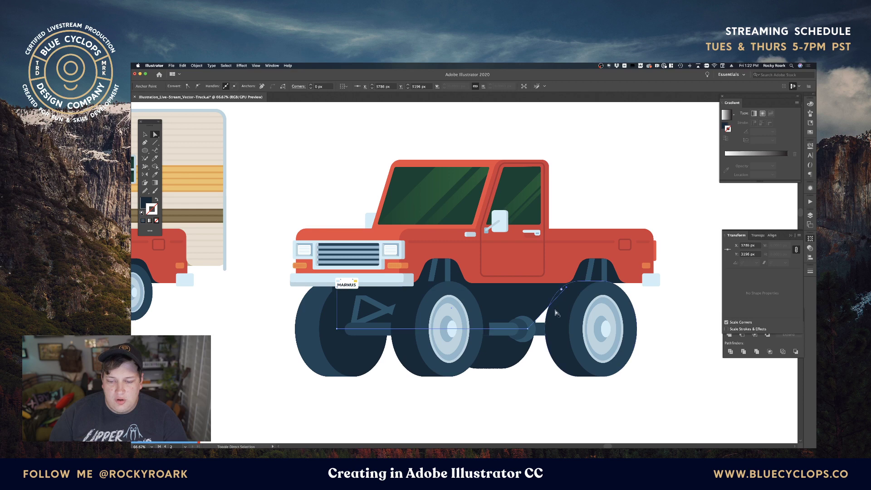
{"action": "left_click", "coordinate": [537, 359]}
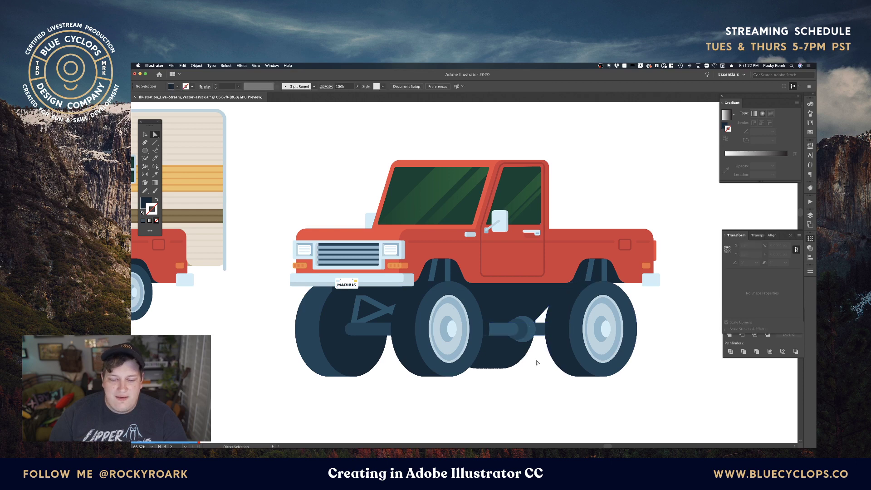
{"action": "left_click", "coordinate": [537, 303]}
{"action": "left_click_drag", "start_coordinate": [529, 332], "coordinate": [537, 330]}
{"action": "left_click", "coordinate": [545, 356]}
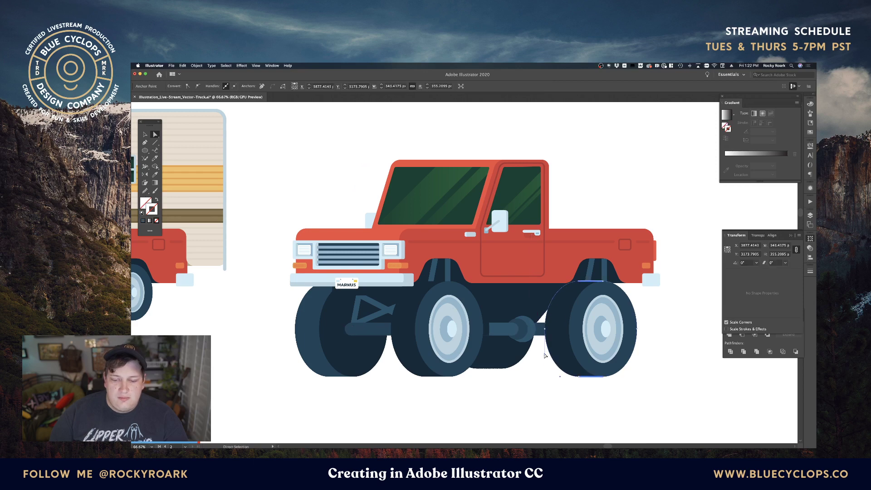
Undo the reshaping of the undercarriage panel's rear end and deselect it
{"action": "left_click", "coordinate": [539, 365]}
{"action": "key", "text": "super+z"}
{"action": "key", "text": "super+z"}
{"action": "key", "text": "super+z"}
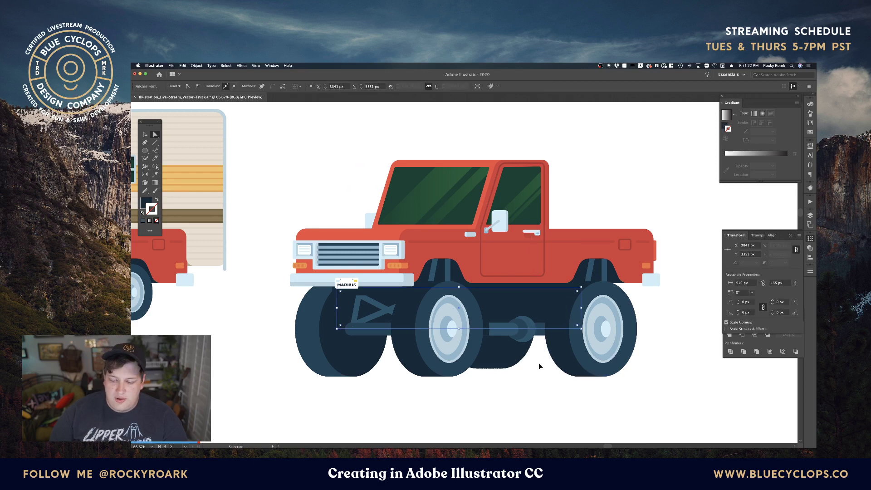
{"action": "key", "text": "super+z"}
{"action": "key", "text": "super+z"}
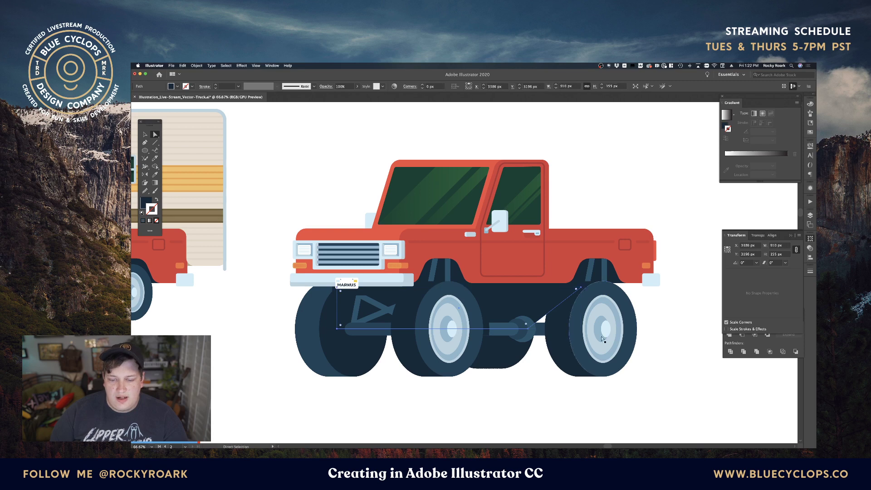
{"action": "key", "text": "super+z"}
{"action": "left_click", "coordinate": [693, 351]}
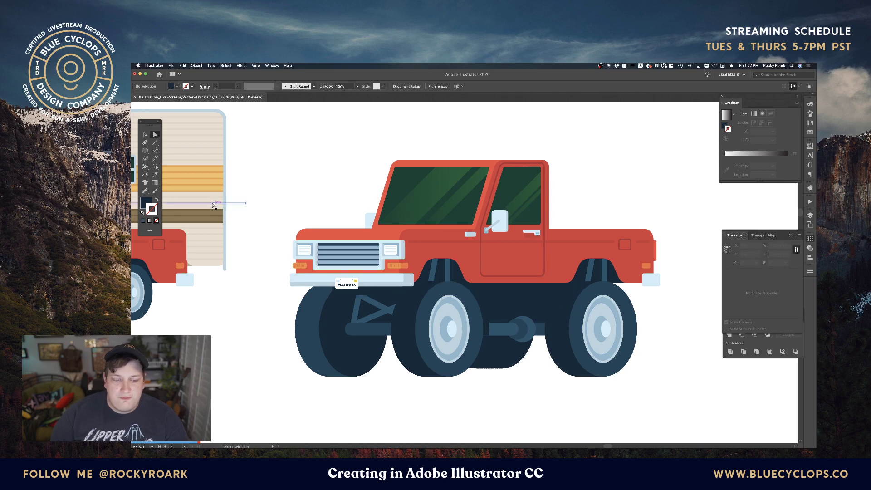
Round the lower front corner of the thin dark strip below the bumper to about 52 px and shift the strip to X 3386 px
{"action": "left_click", "coordinate": [334, 296]}
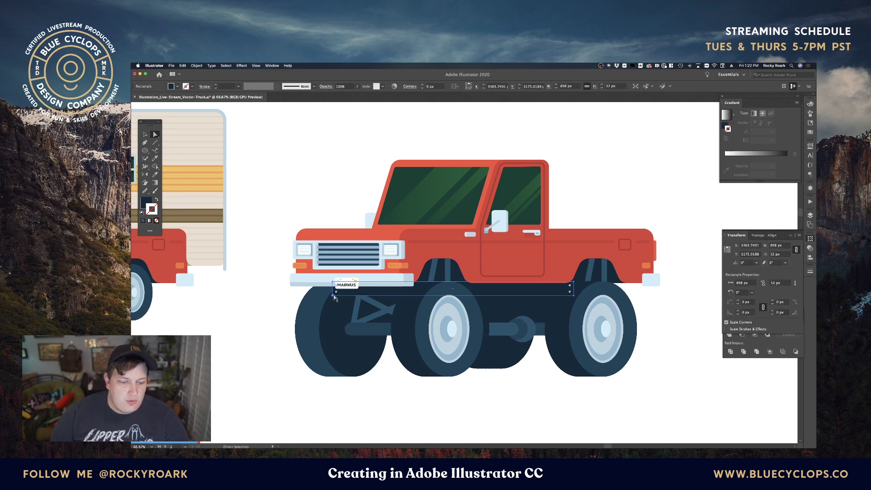
{"action": "left_click", "coordinate": [333, 296]}
{"action": "left_click_drag", "start_coordinate": [336, 291], "coordinate": [351, 286]}
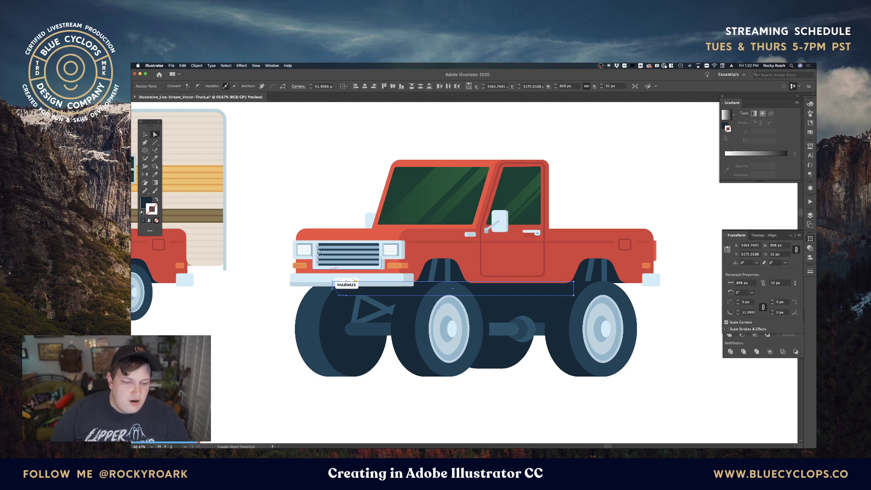
{"action": "left_click", "coordinate": [295, 165]}
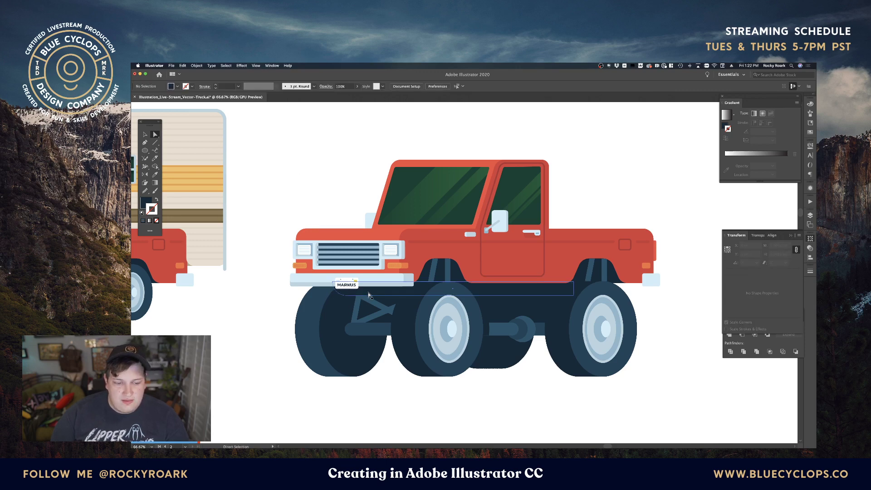
{"action": "left_click", "coordinate": [401, 296]}
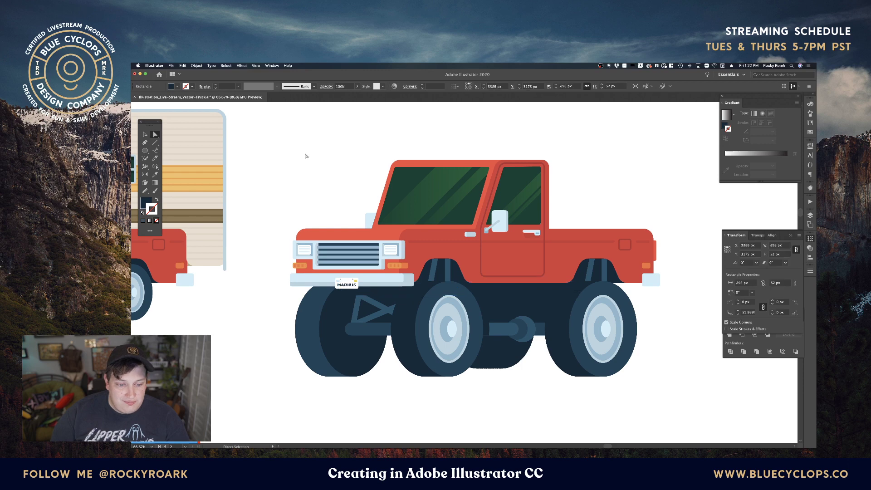
{"action": "left_click", "coordinate": [305, 156]}
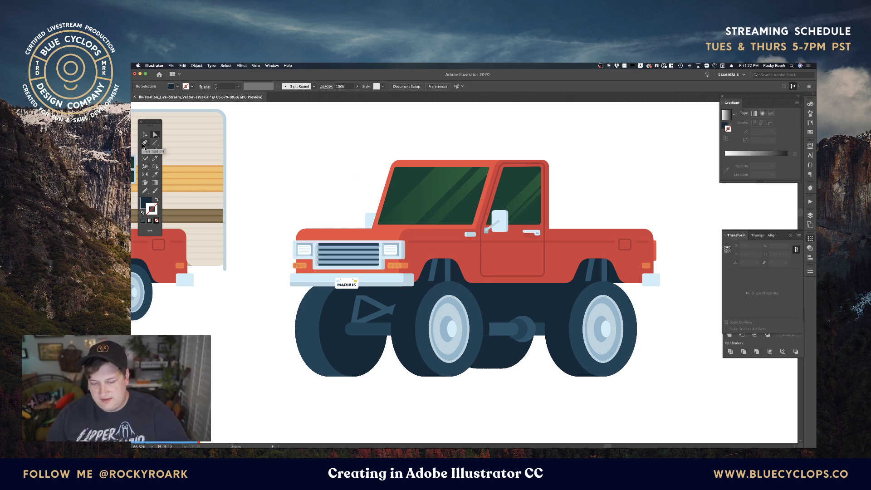
Draw a horizontal yellow line about 36 px long across the upper part of the vertical strut in the front wheel well
{"action": "key", "text": "super+equal"}
{"action": "key", "text": "super+equal"}
{"action": "key", "text": "super+equal"}
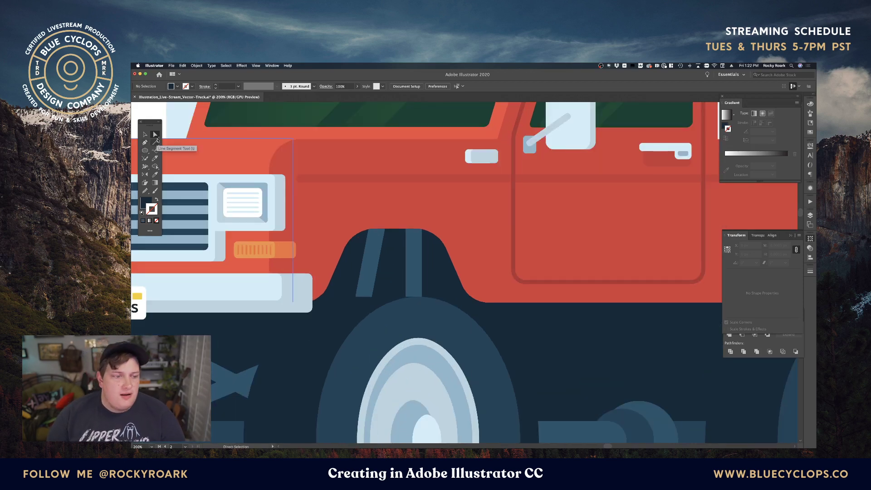
{"action": "left_click", "coordinate": [156, 141]}
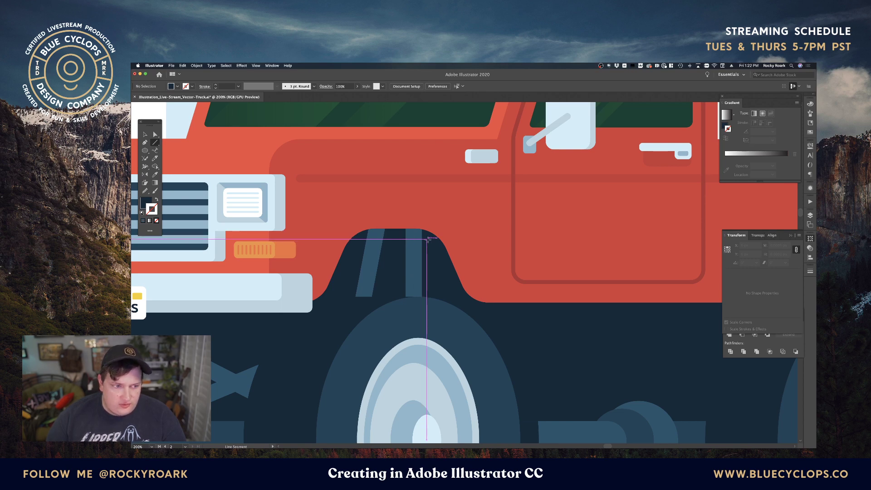
{"action": "key", "text": "shift+x"}
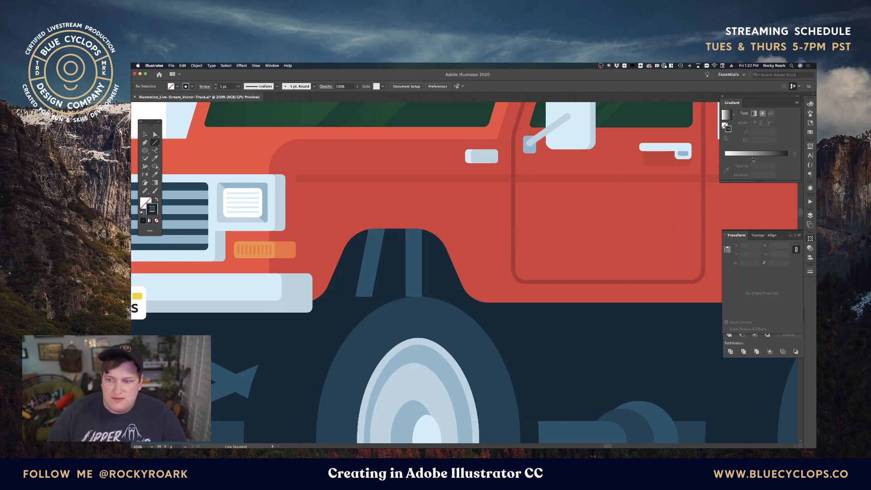
{"action": "left_click", "coordinate": [810, 133]}
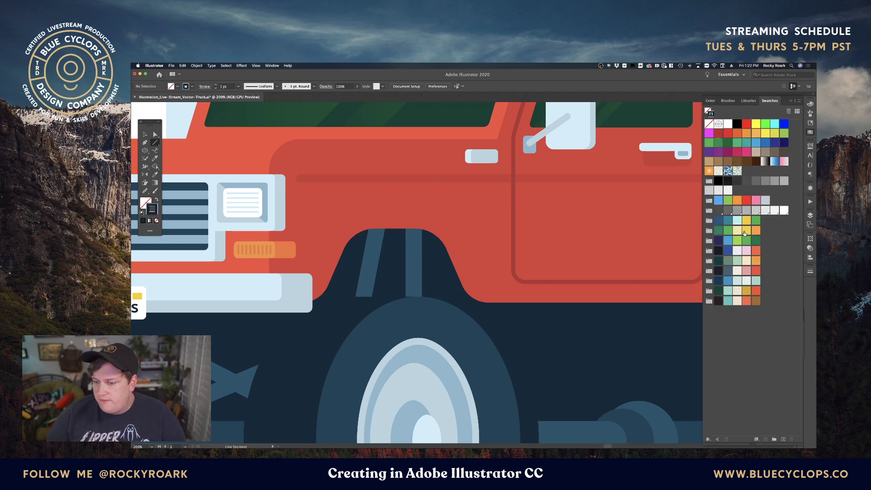
{"action": "left_click", "coordinate": [746, 231]}
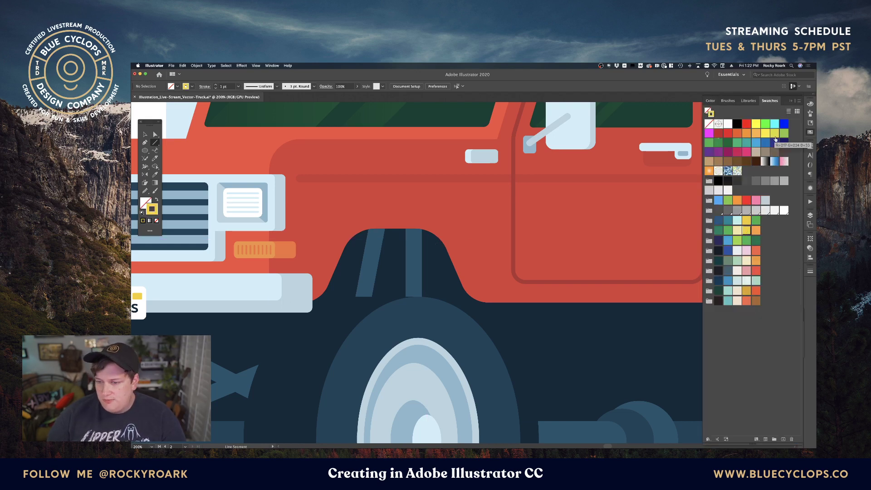
{"action": "left_click", "coordinate": [790, 102]}
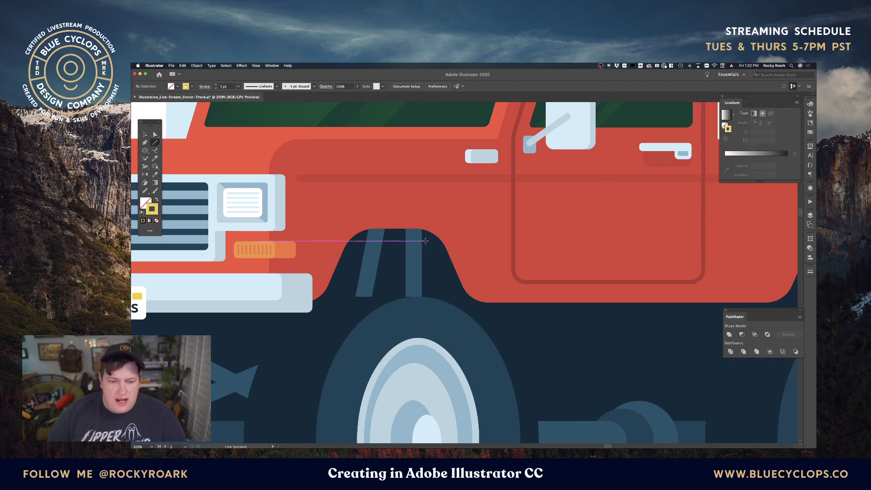
{"action": "left_click_drag", "start_coordinate": [427, 241], "coordinate": [401, 241]}
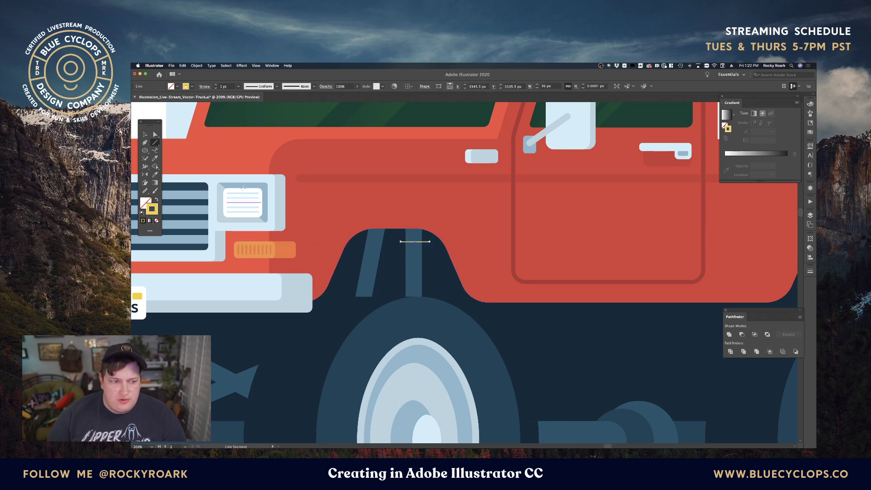
Set the yellow line's stroke weight to 4 pt and give it round caps
{"action": "key", "text": "v"}
{"action": "left_click", "coordinate": [216, 84]}
{"action": "left_click", "coordinate": [216, 85]}
{"action": "left_click", "coordinate": [217, 85]}
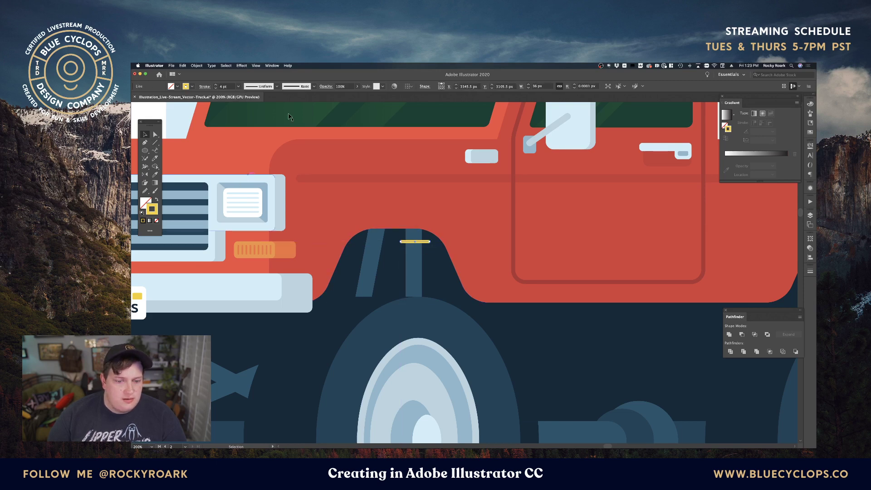
{"action": "left_click", "coordinate": [811, 272]}
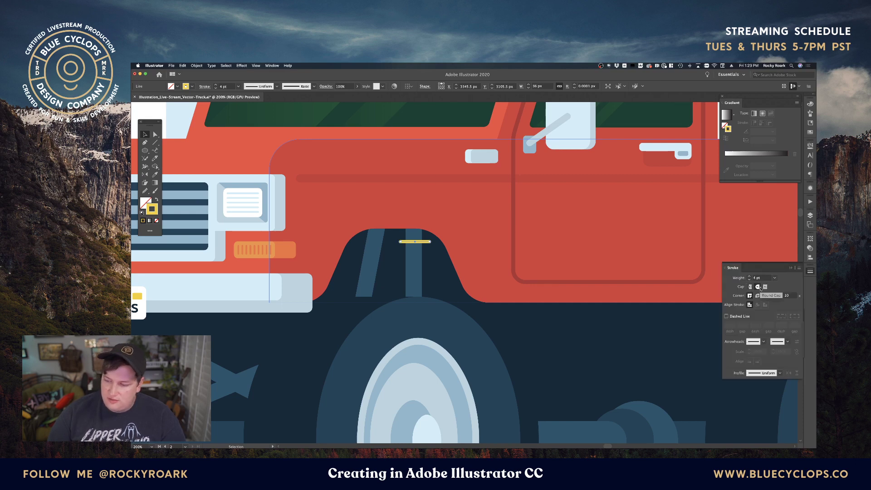
{"action": "left_click", "coordinate": [759, 287]}
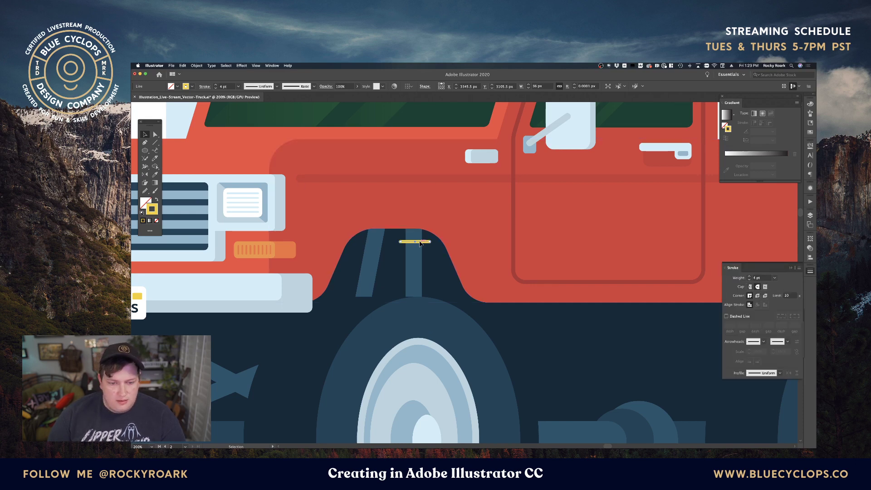
Duplicate the yellow line down the strut at about 12 px spacing until there are six evenly spaced spring coils
{"action": "left_click_drag", "start_coordinate": [420, 244], "coordinate": [421, 253]}
{"action": "key", "text": "super+d"}
{"action": "key", "text": "super+d"}
{"action": "key", "text": "super+d"}
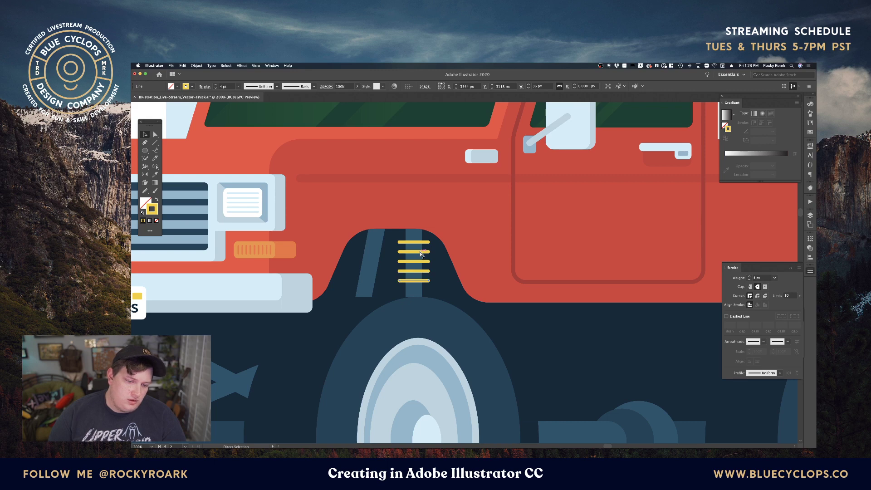
{"action": "key", "text": "super+d"}
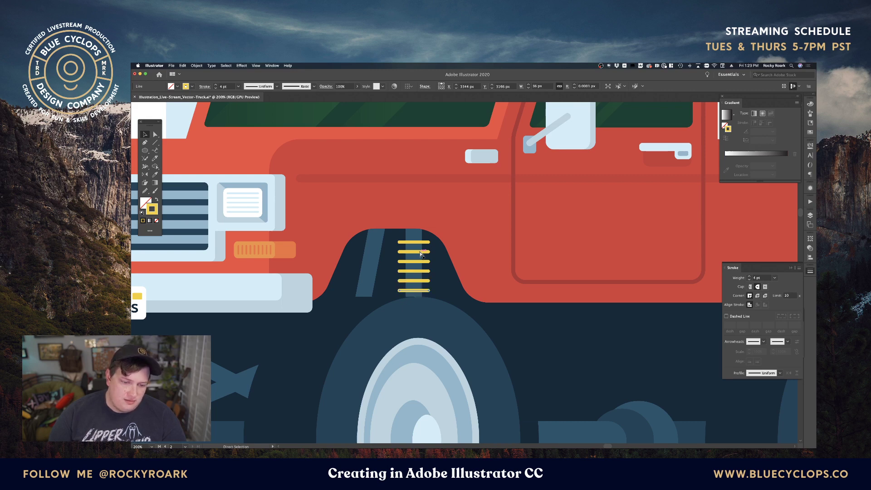
Try removing the near front wheel from in front of the struts, and undo the removal
{"action": "key", "text": "a"}
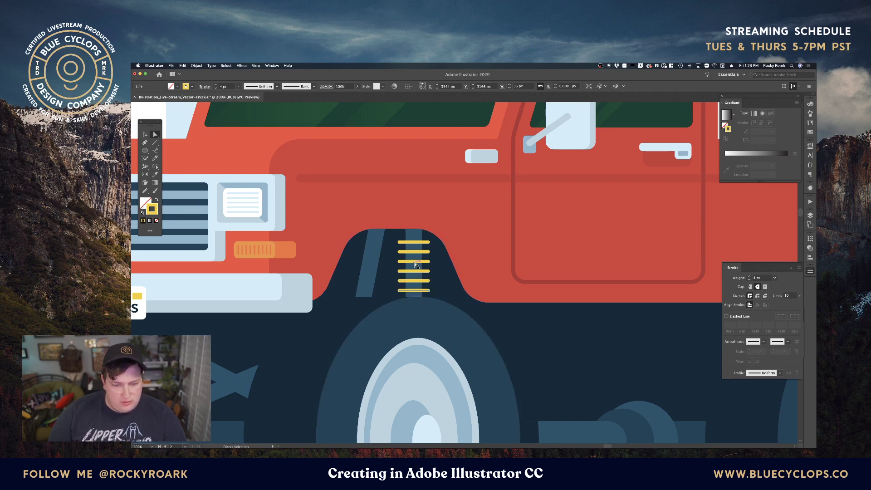
{"action": "key", "text": "v"}
{"action": "left_click", "coordinate": [391, 304]}
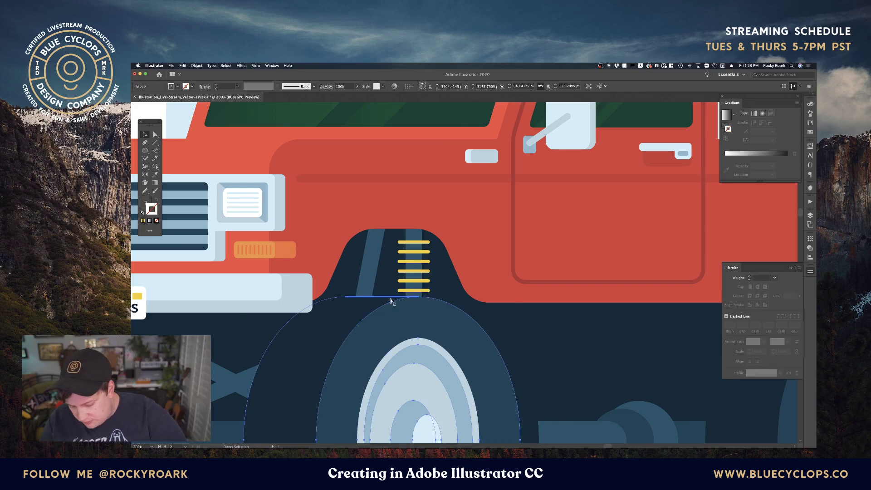
{"action": "key", "text": "super+shift+bracketright"}
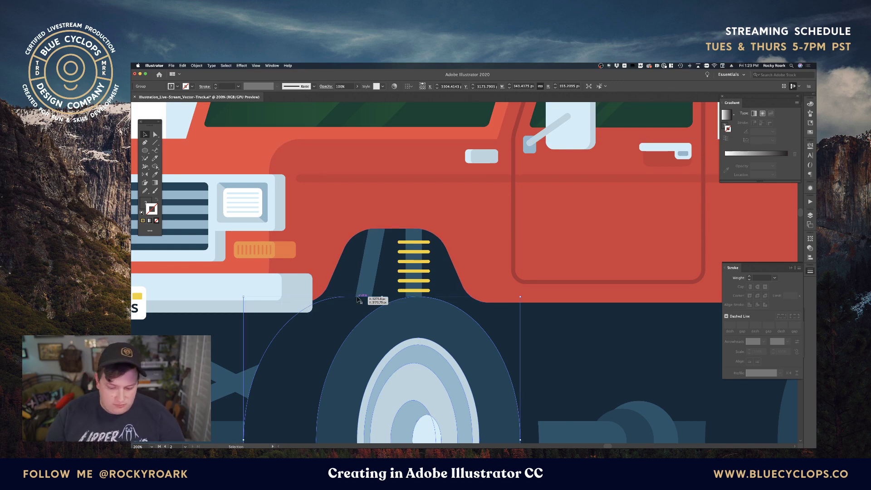
{"action": "key", "text": "Delete"}
{"action": "left_click", "coordinate": [368, 282]}
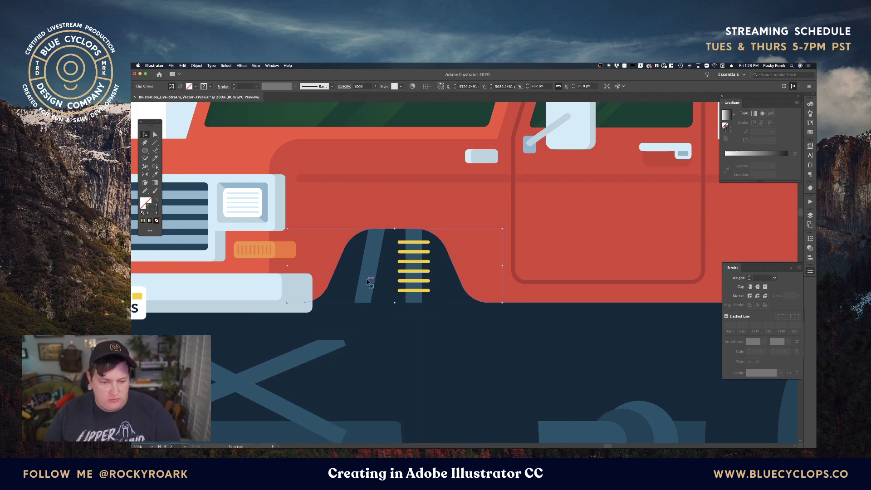
{"action": "key", "text": "super+z"}
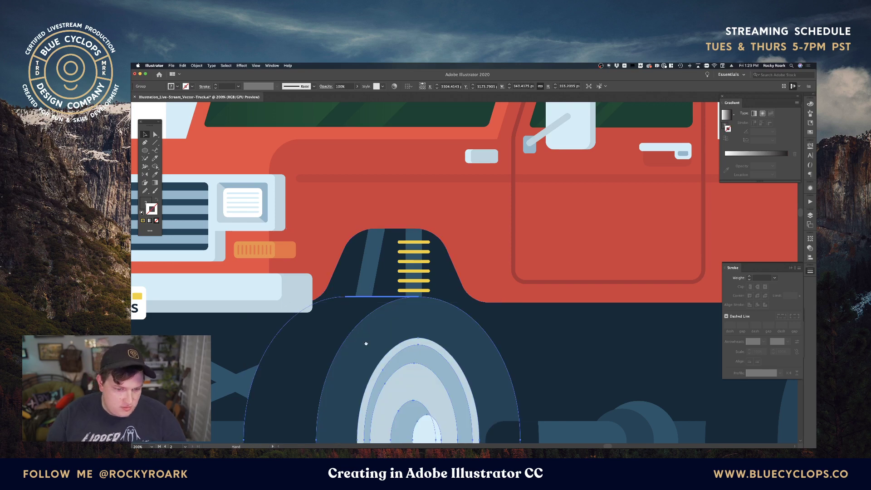
{"action": "scroll", "coordinate": [364, 346], "scroll_direction": "down", "scroll_amount": 3}
{"action": "key", "text": "shift+super+a"}
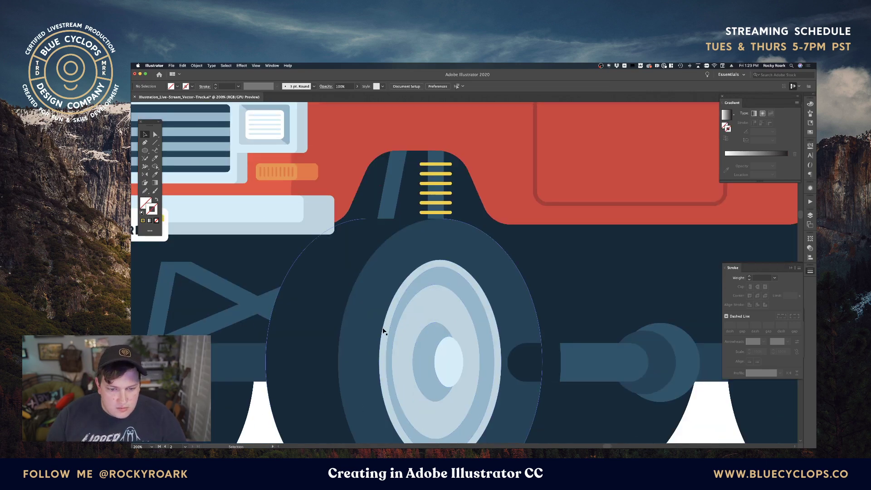
{"action": "key", "text": "a"}
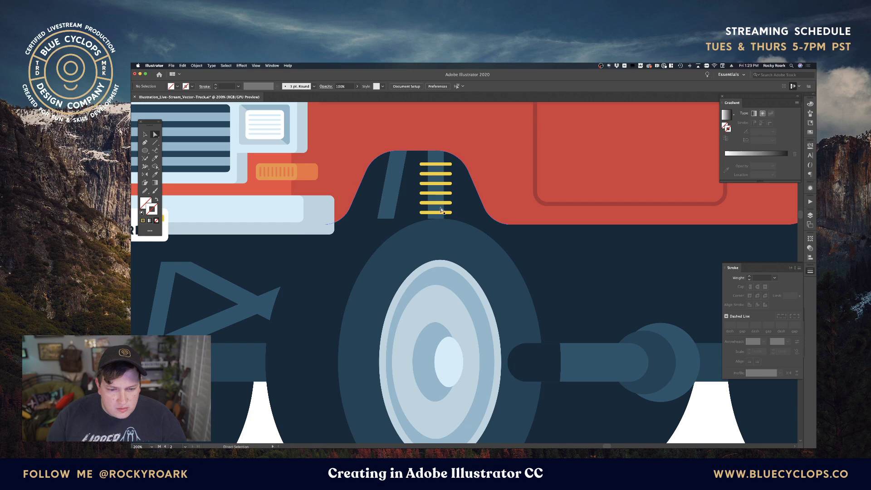
{"action": "left_click", "coordinate": [436, 208]}
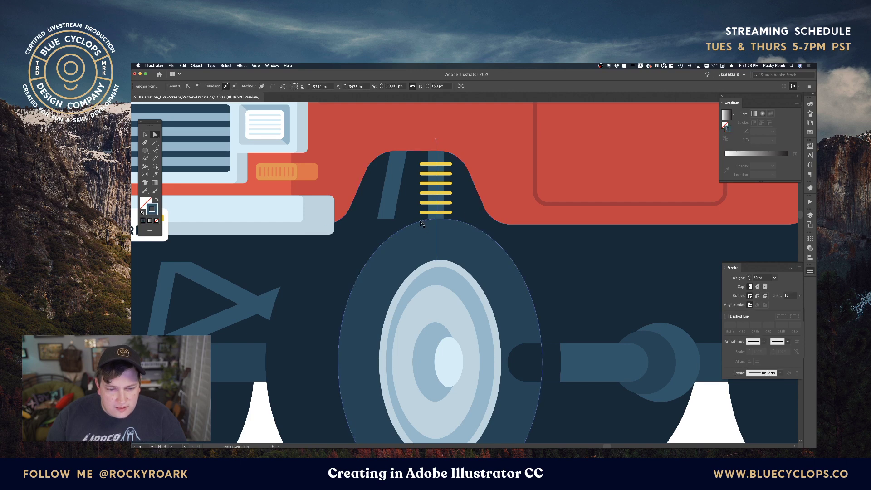
{"action": "key", "text": "v"}
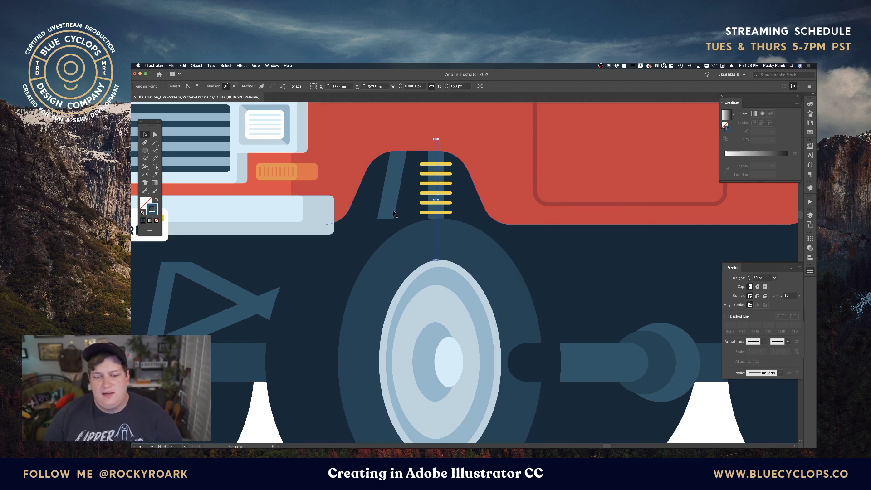
{"action": "left_click", "coordinate": [698, 426]}
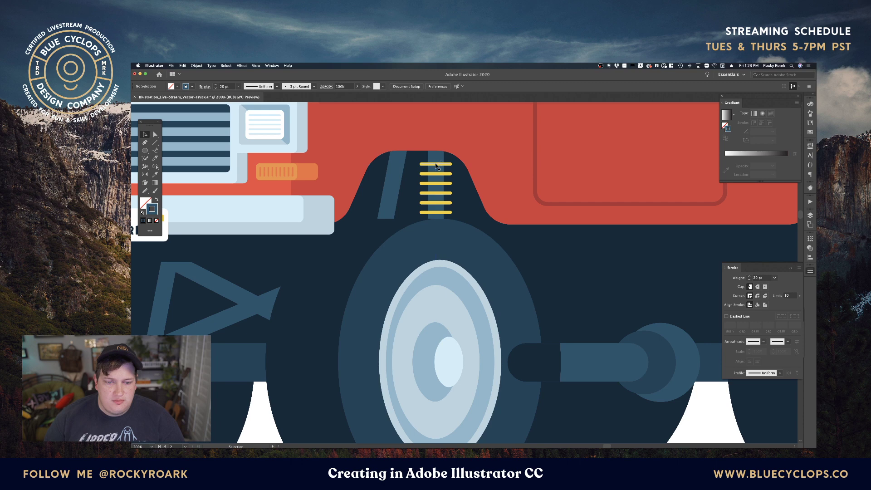
Group the six yellow spring coils on the vertical strut in the front wheel well
{"action": "left_click", "coordinate": [436, 164]}
{"action": "left_click", "coordinate": [437, 174], "text": "shift"}
{"action": "left_click", "coordinate": [439, 183], "text": "shift"}
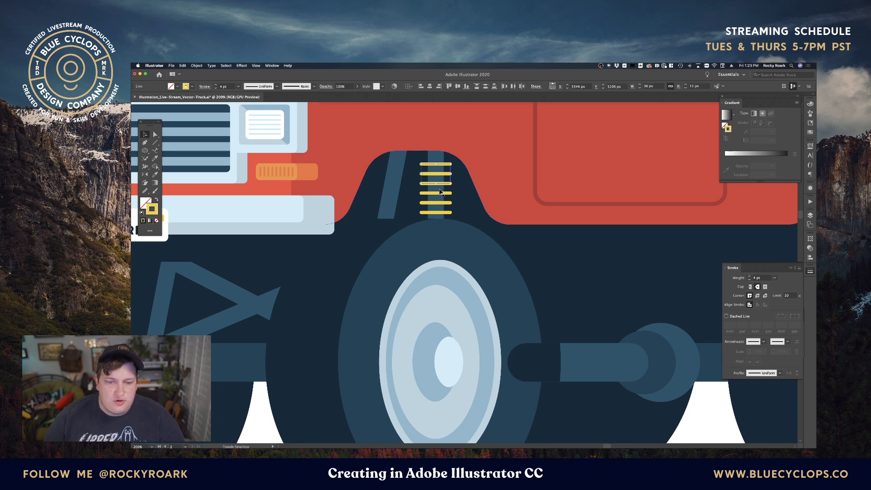
{"action": "left_click", "coordinate": [439, 193], "text": "shift"}
{"action": "left_click", "coordinate": [441, 203], "text": "shift"}
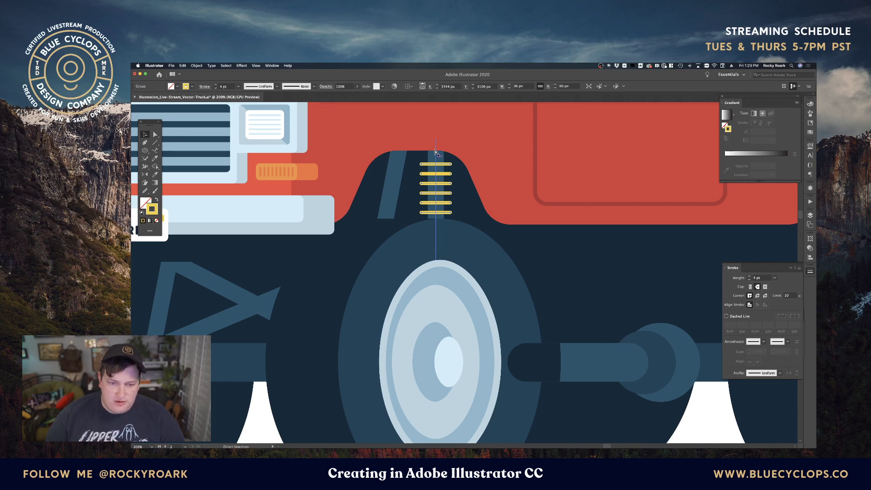
{"action": "key", "text": "v"}
{"action": "left_click", "coordinate": [439, 214]}
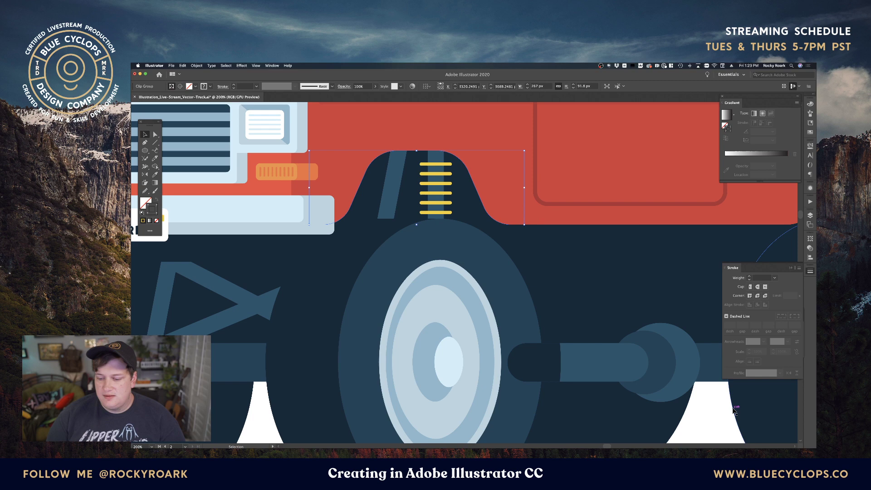
{"action": "left_click", "coordinate": [734, 408]}
{"action": "left_click", "coordinate": [729, 410]}
{"action": "key", "text": "a"}
{"action": "left_click", "coordinate": [435, 166]}
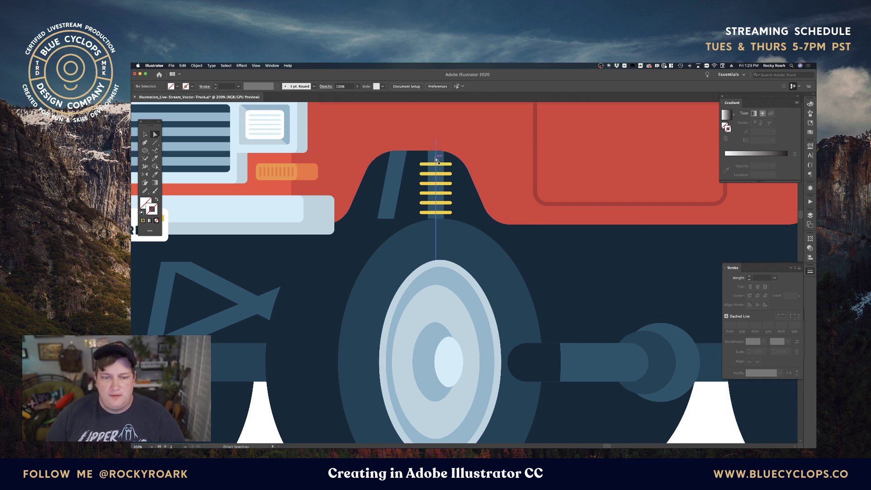
{"action": "left_click", "coordinate": [434, 163], "text": "alt"}
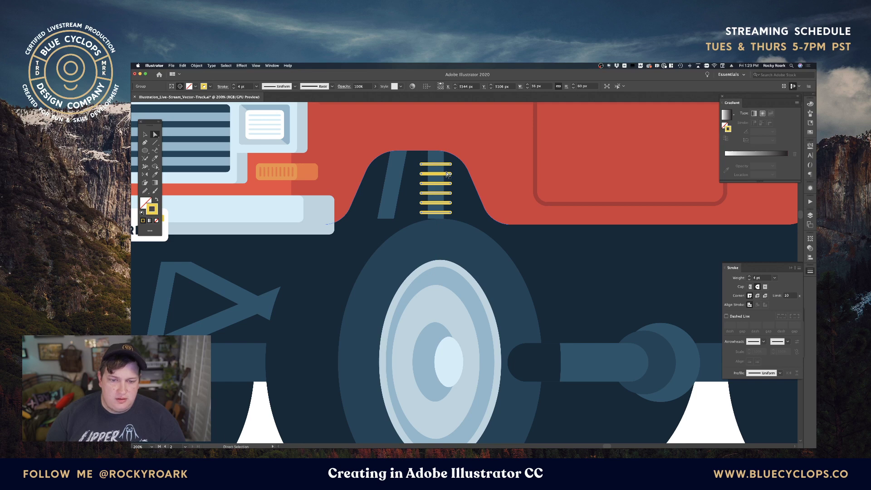
{"action": "key", "text": "v"}
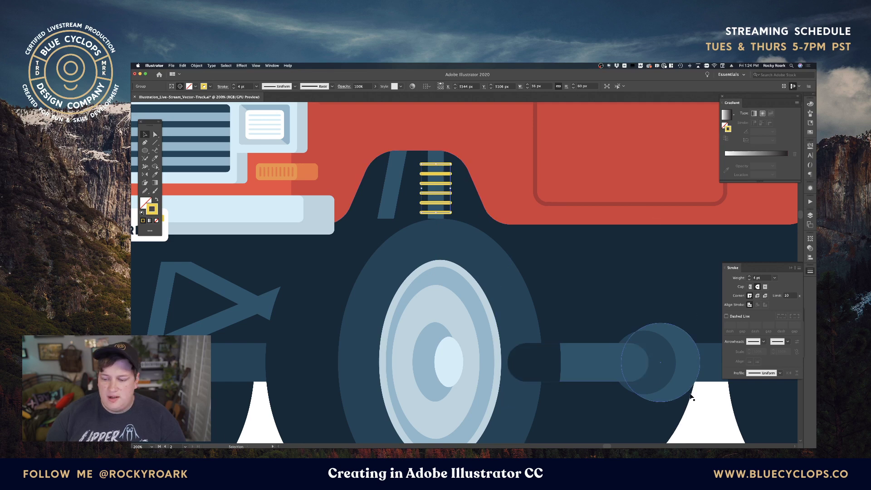
{"action": "key", "text": "super+shift+a"}
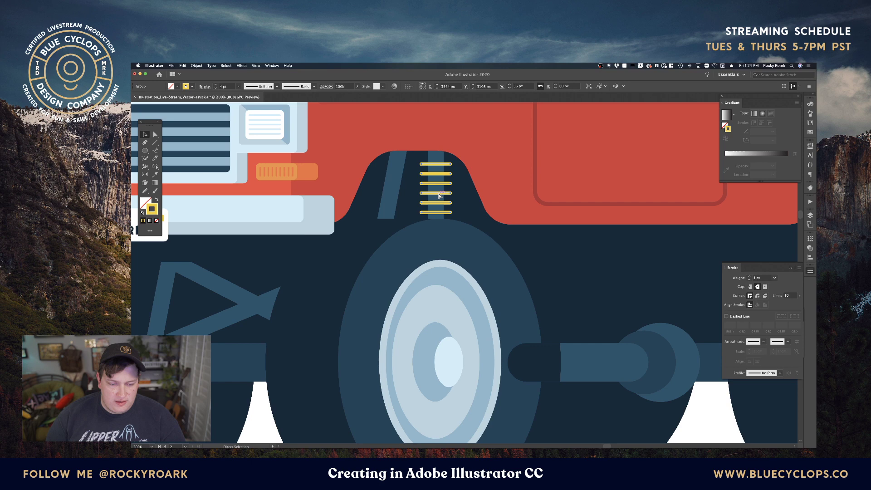
Duplicate the coil lines with their left ends shifted down about 12 px to form angled lines connecting the coils
{"action": "key", "text": "a"}
{"action": "left_click", "coordinate": [421, 163]}
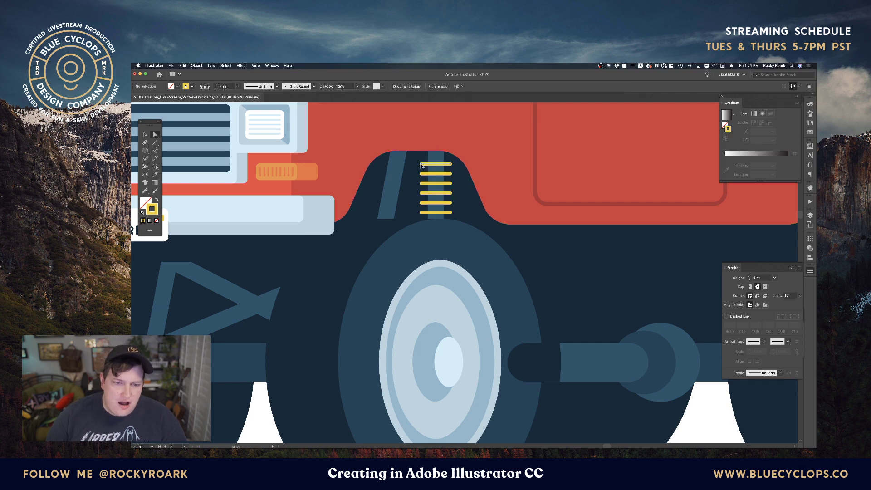
{"action": "left_click", "coordinate": [421, 174], "text": "shift"}
{"action": "left_click", "coordinate": [422, 184], "text": "shift"}
{"action": "left_click", "coordinate": [422, 193], "text": "shift"}
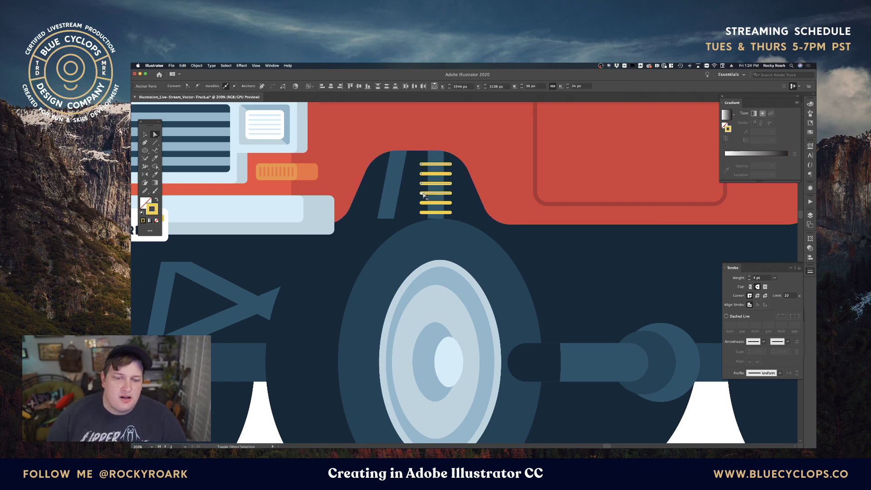
{"action": "left_click", "coordinate": [422, 212], "text": "shift"}
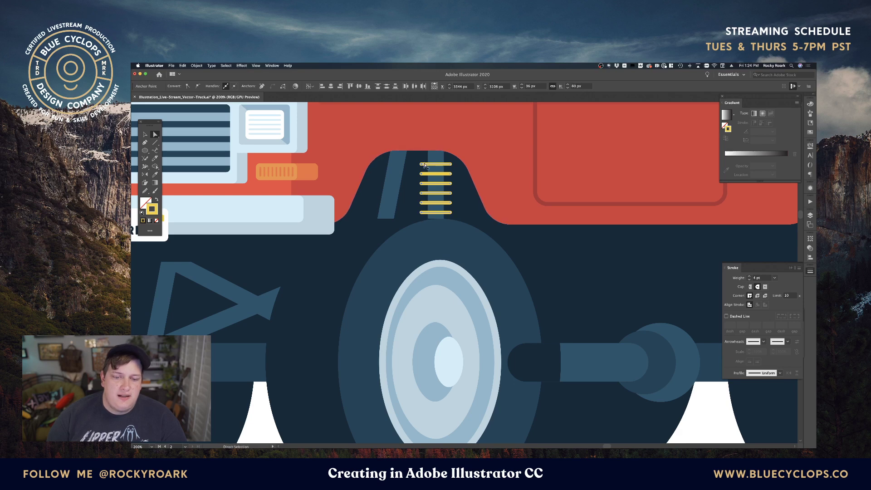
{"action": "left_click_drag", "start_coordinate": [422, 164], "coordinate": [422, 176]}
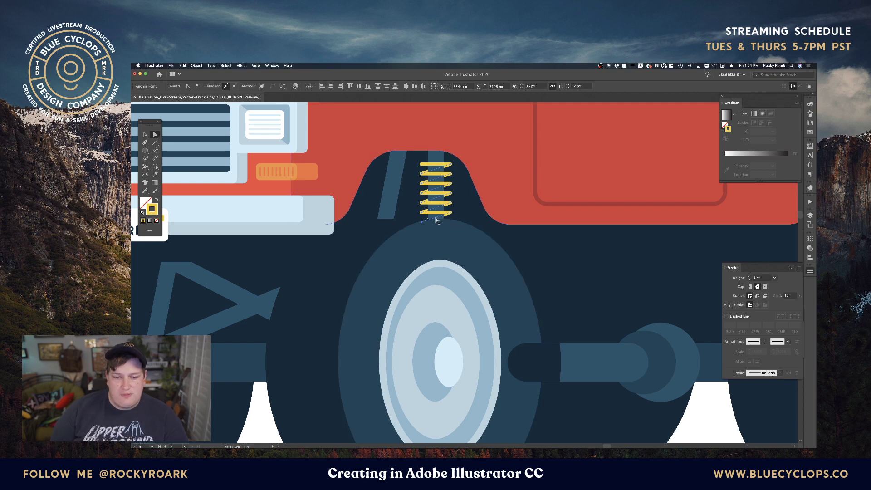
Move the left end of the lowest angled coil line inward onto the strut, about 16 px to the right and slightly upward
{"action": "left_click", "coordinate": [423, 223]}
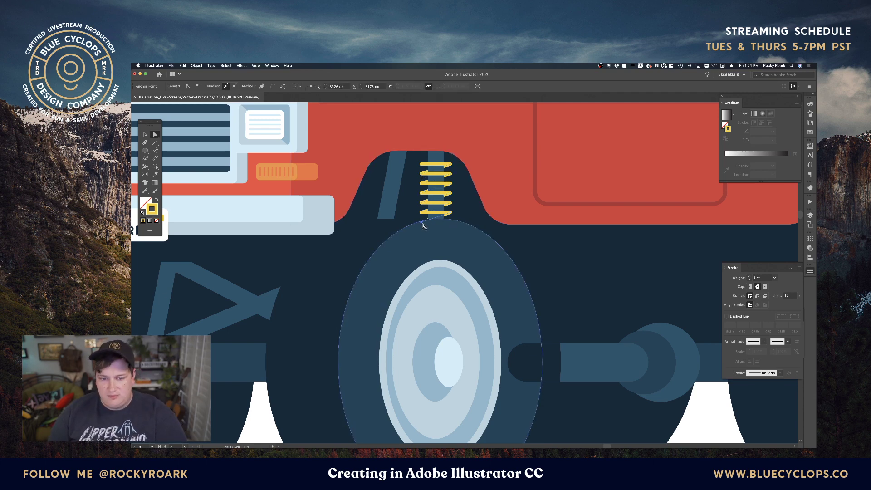
{"action": "left_click_drag", "start_coordinate": [422, 224], "coordinate": [434, 221]}
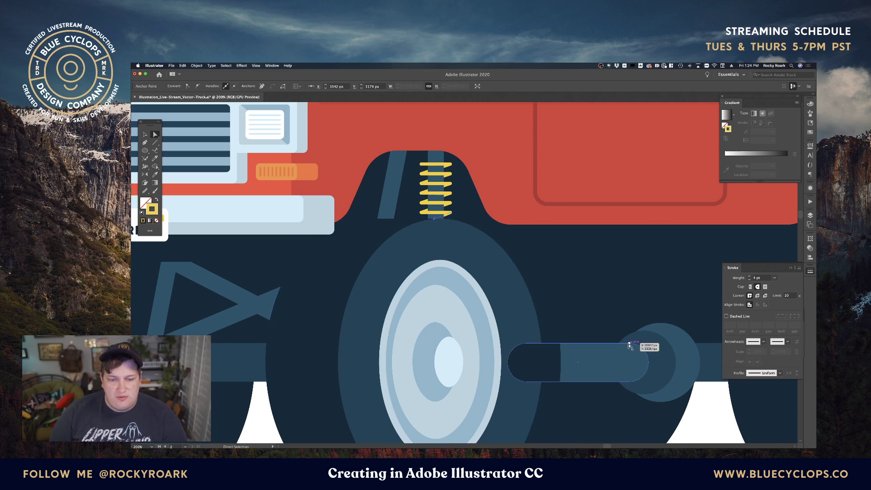
{"action": "key", "text": "v"}
{"action": "key", "text": "super+shift+a"}
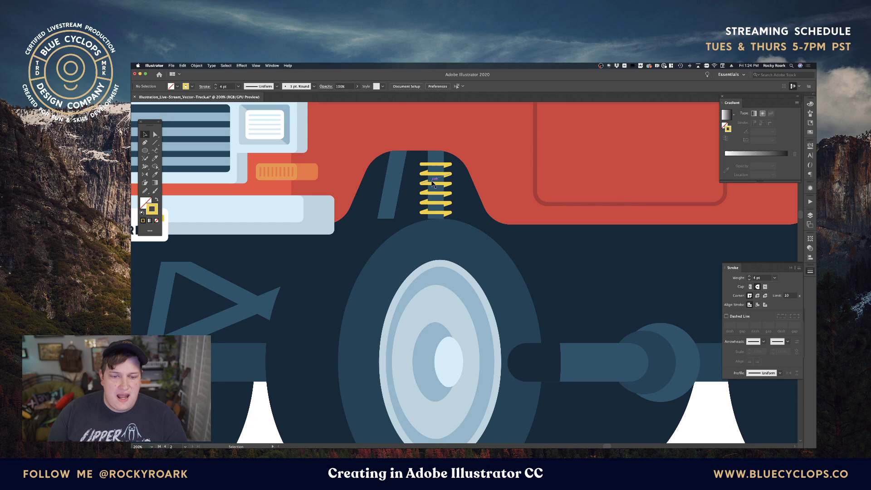
{"action": "left_click", "coordinate": [437, 186]}
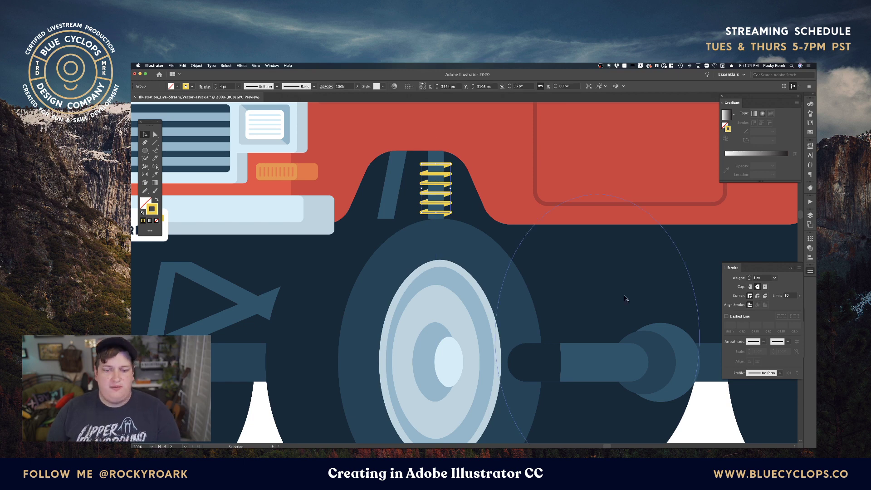
{"action": "key", "text": "super+shift+a"}
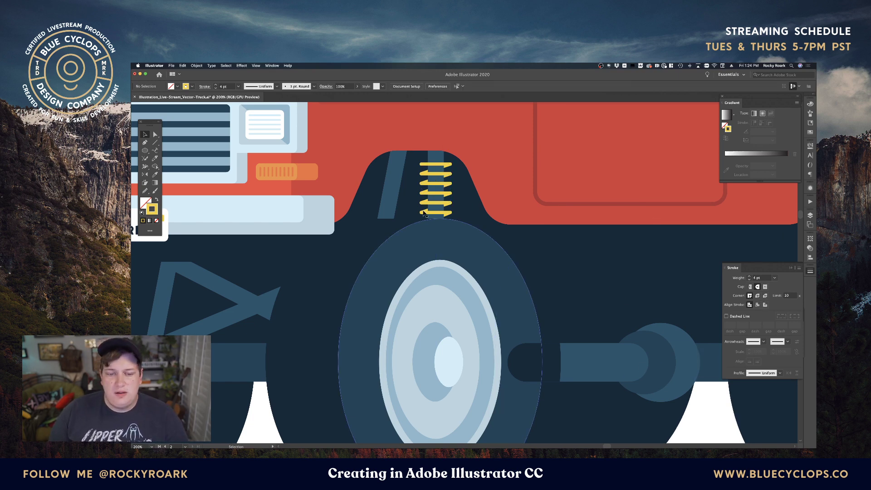
{"action": "key", "text": "a"}
{"action": "key", "text": "v"}
{"action": "left_click", "coordinate": [424, 175]}
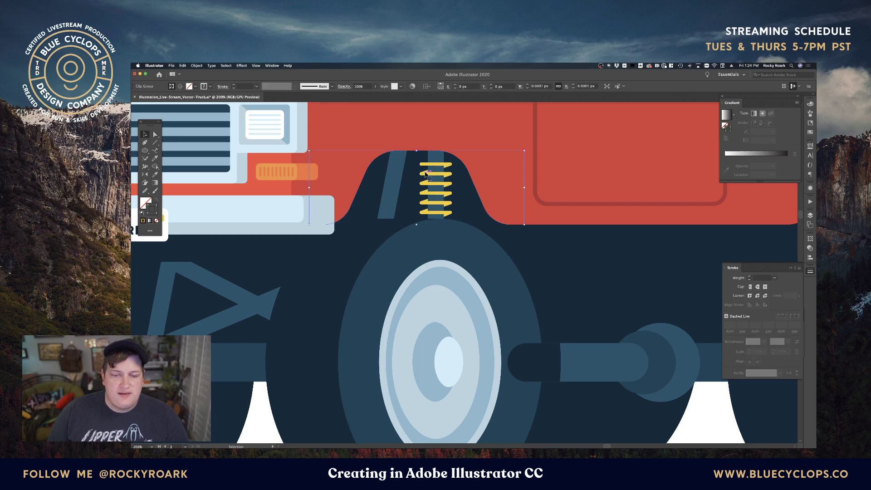
{"action": "left_click", "coordinate": [712, 400]}
{"action": "key", "text": "a"}
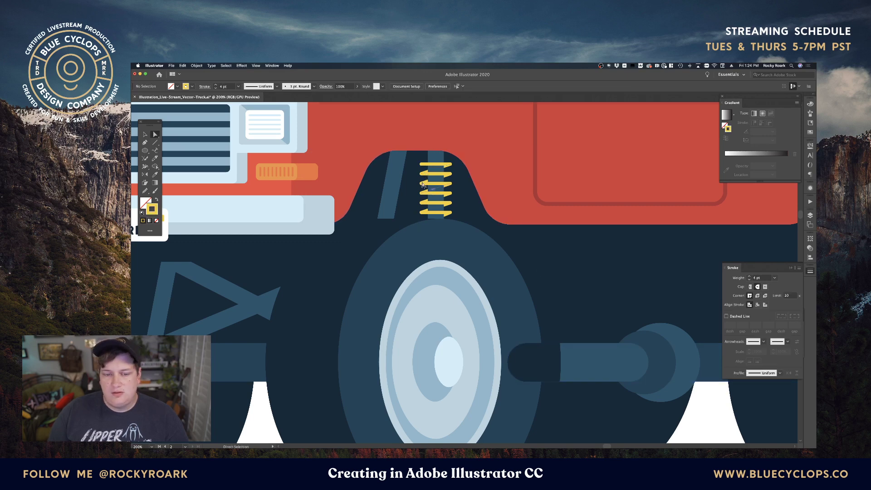
Select the spring's angled connecting lines by matching stroke color and give them an orange stroke from the saved swatches
{"action": "left_click", "coordinate": [424, 184]}
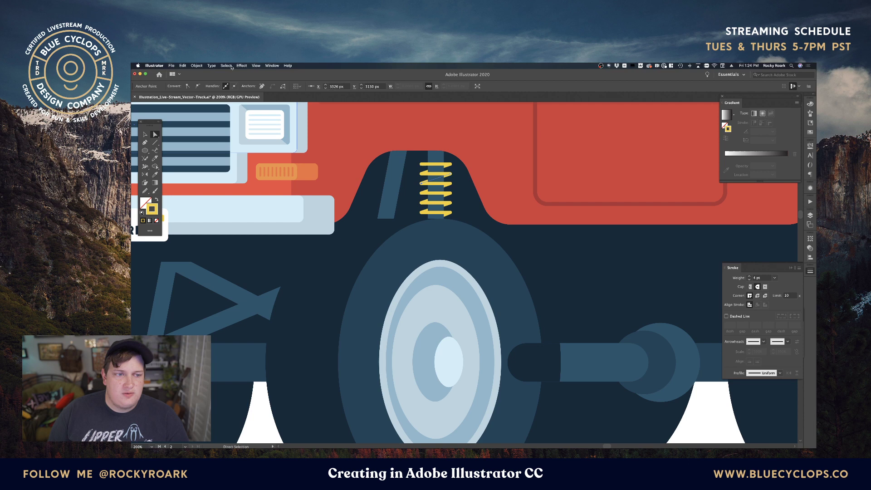
{"action": "left_click", "coordinate": [229, 66]}
{"action": "mouse_move", "coordinate": [236, 113]}
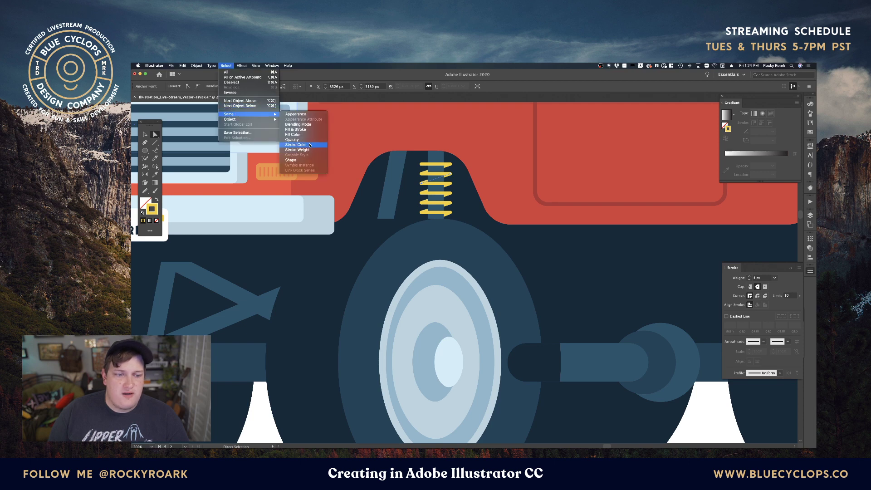
{"action": "left_click", "coordinate": [310, 145]}
{"action": "key", "text": "v"}
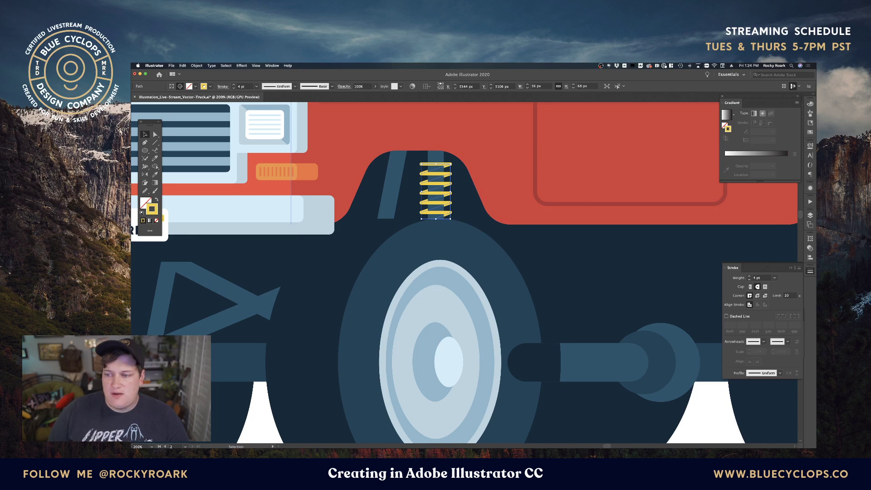
{"action": "left_click", "coordinate": [810, 132]}
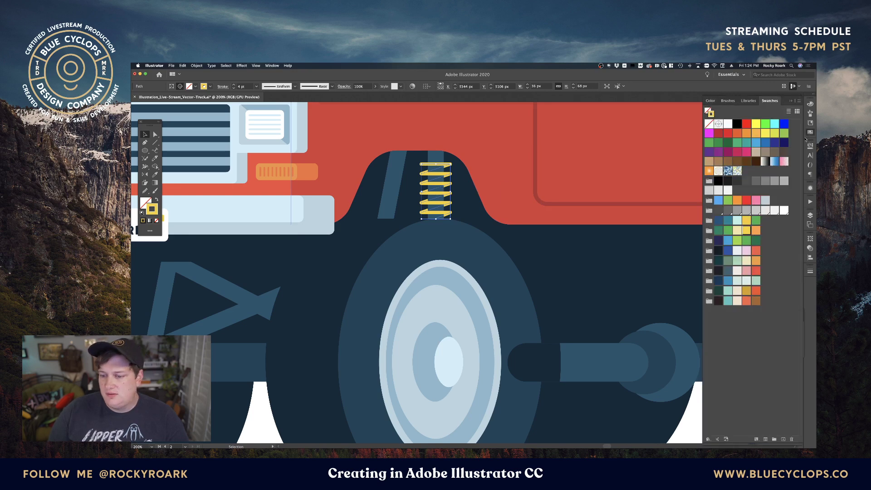
{"action": "left_click", "coordinate": [756, 231]}
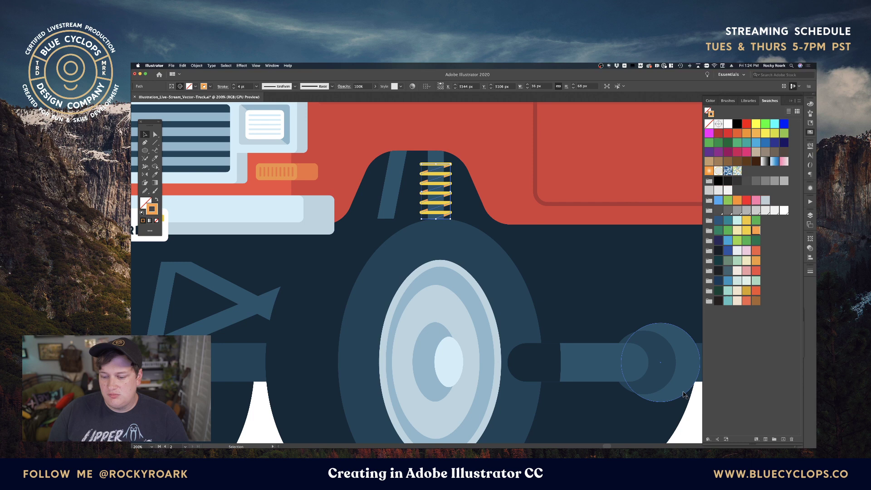
{"action": "left_click", "coordinate": [694, 405]}
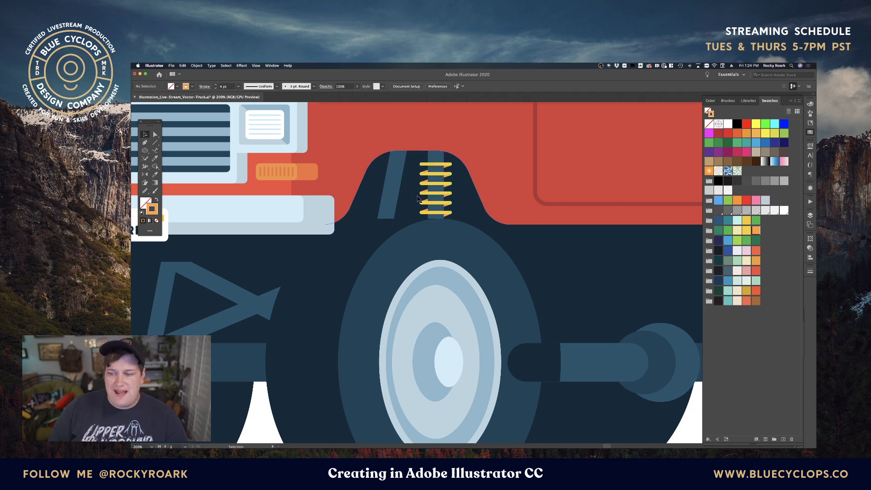
{"action": "key", "text": "super+minus"}
{"action": "key", "text": "super+minus"}
{"action": "key", "text": "super+minus"}
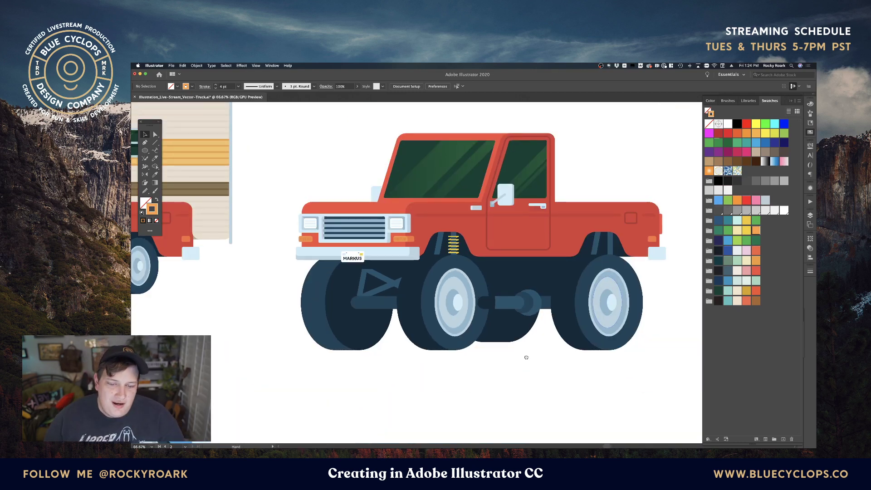
{"action": "left_click_drag", "start_coordinate": [535, 360], "coordinate": [507, 358]}
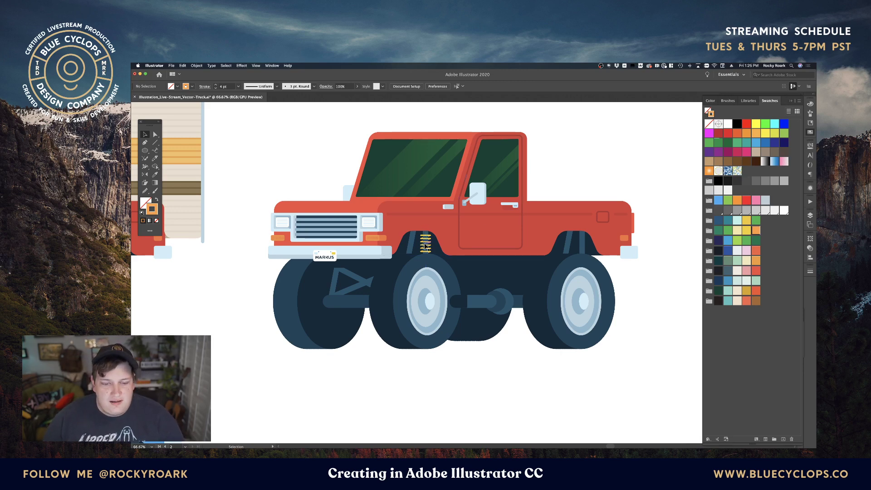
{"action": "left_click", "coordinate": [564, 248]}
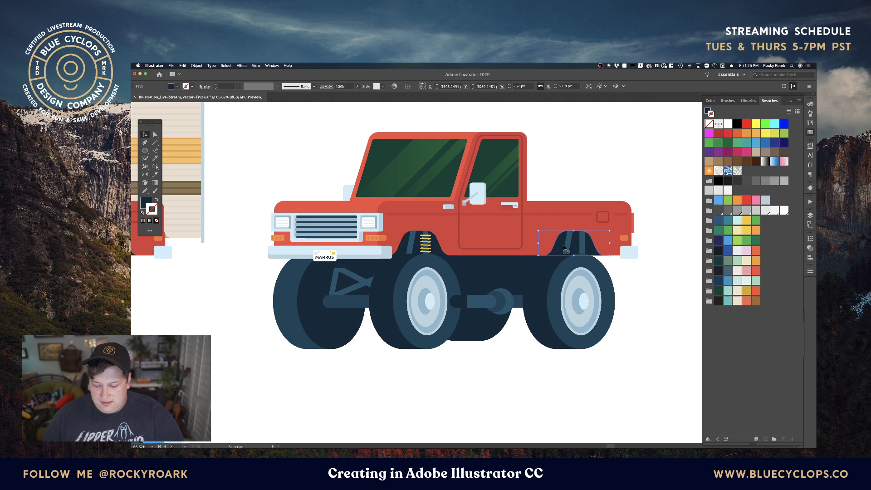
{"action": "left_click", "coordinate": [573, 167]}
Duplicate the angled strut line in the front wheel well in place and set the copy's stroke weight to 30 pt
{"action": "key", "text": "super+equal"}
{"action": "key", "text": "super+equal"}
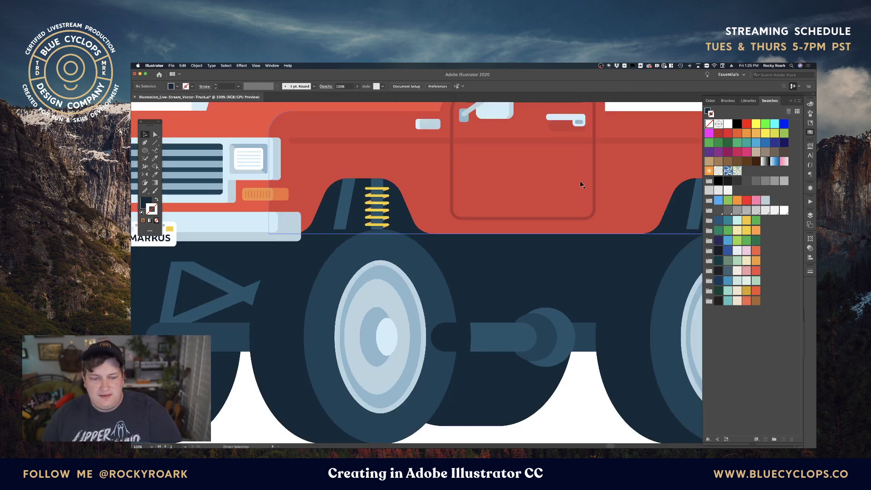
{"action": "left_click_drag", "start_coordinate": [367, 197], "coordinate": [465, 209]}
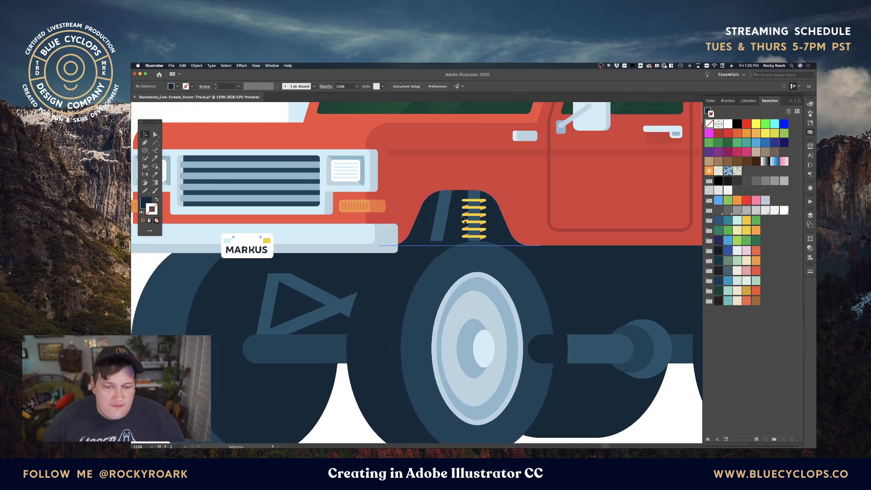
{"action": "key", "text": "a"}
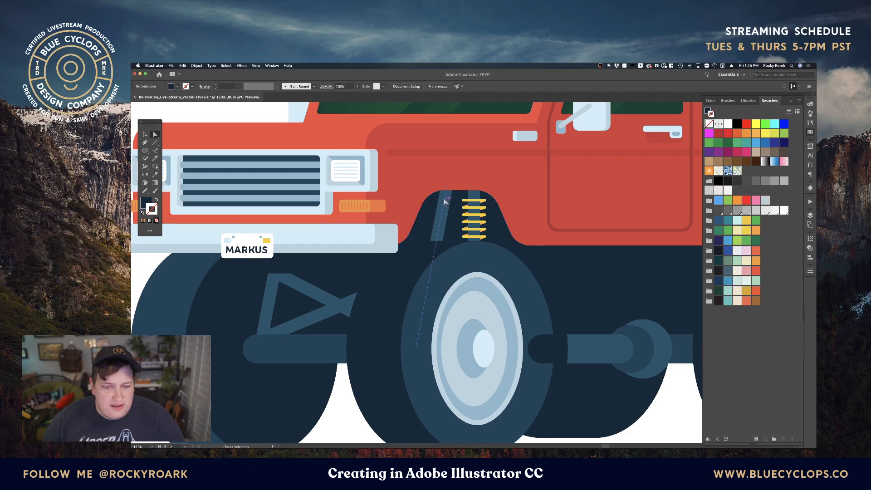
{"action": "left_click", "coordinate": [445, 203]}
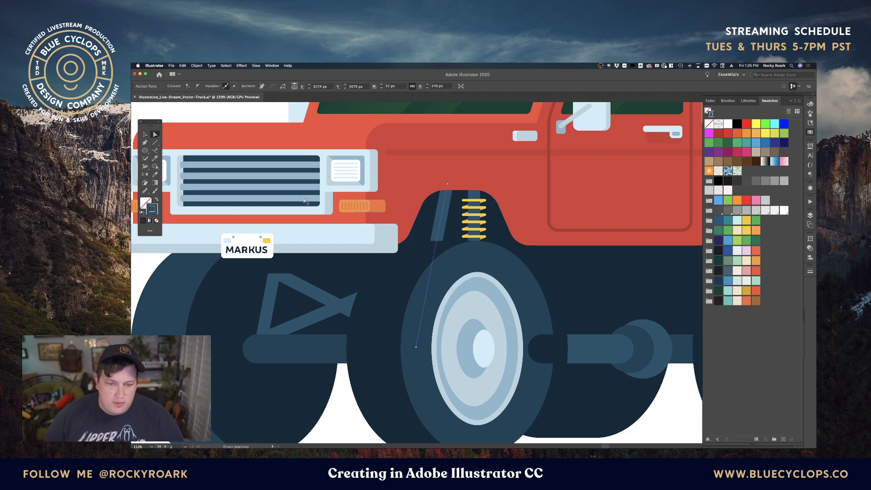
{"action": "key", "text": "v"}
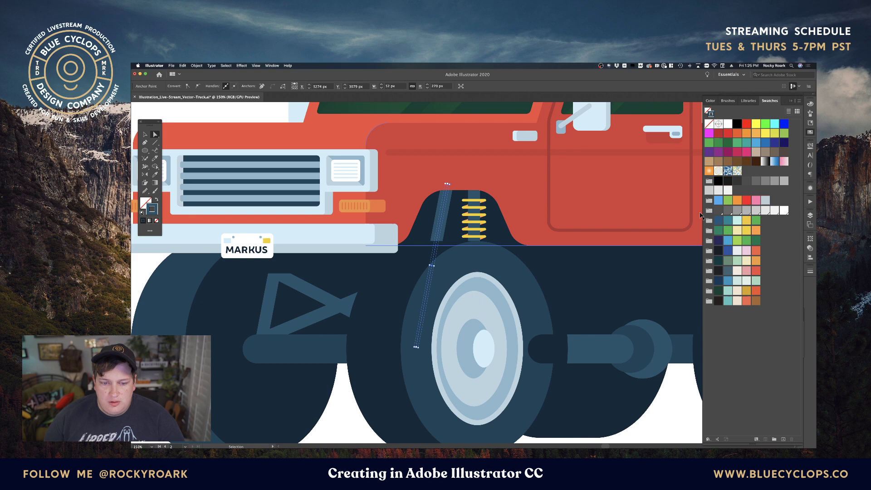
{"action": "key", "text": "super+f"}
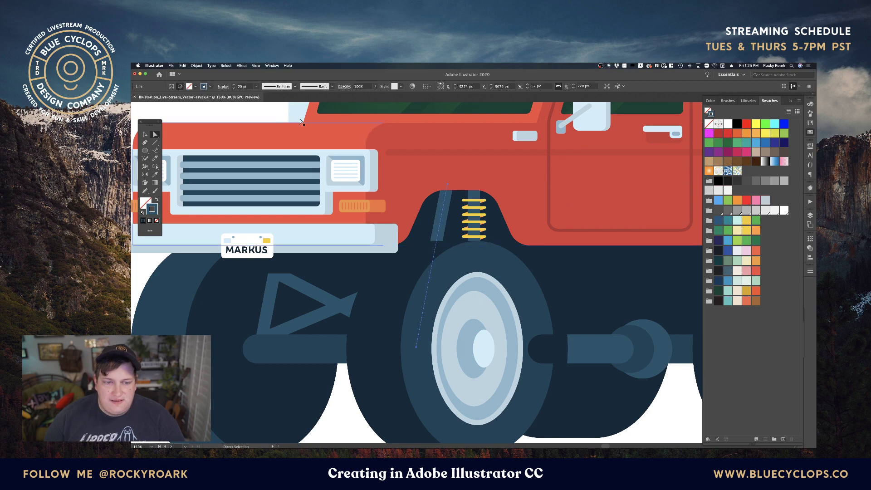
{"action": "left_click", "coordinate": [234, 85], "text": "shift"}
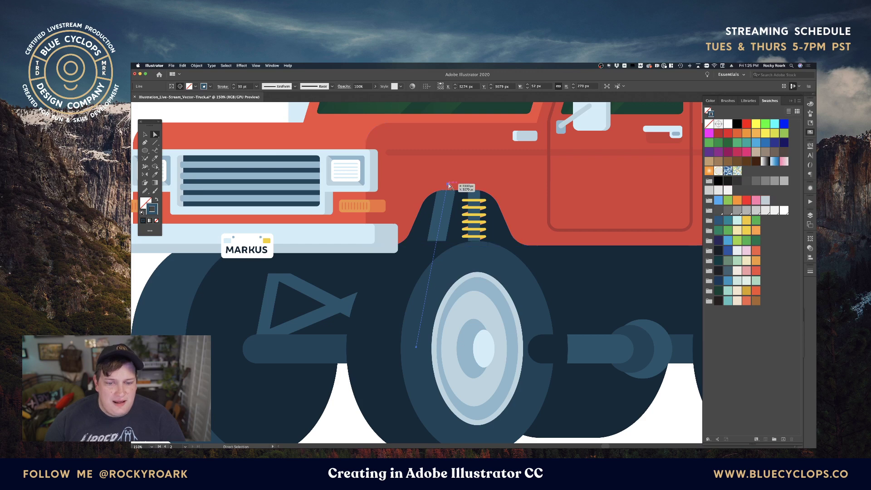
Shorten the thick strut copy by moving its upper end down along the strut, and expand its fill and stroke
{"action": "left_click_drag", "start_coordinate": [451, 186], "coordinate": [442, 208]}
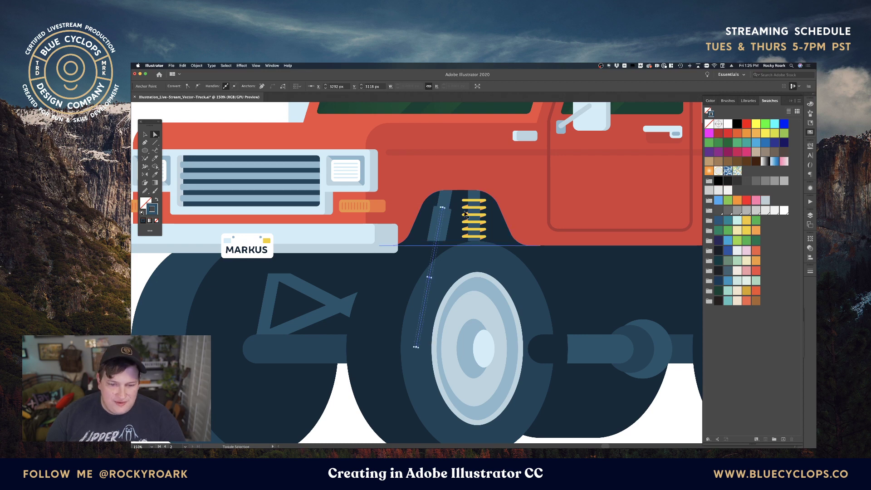
{"action": "key", "text": "super+e"}
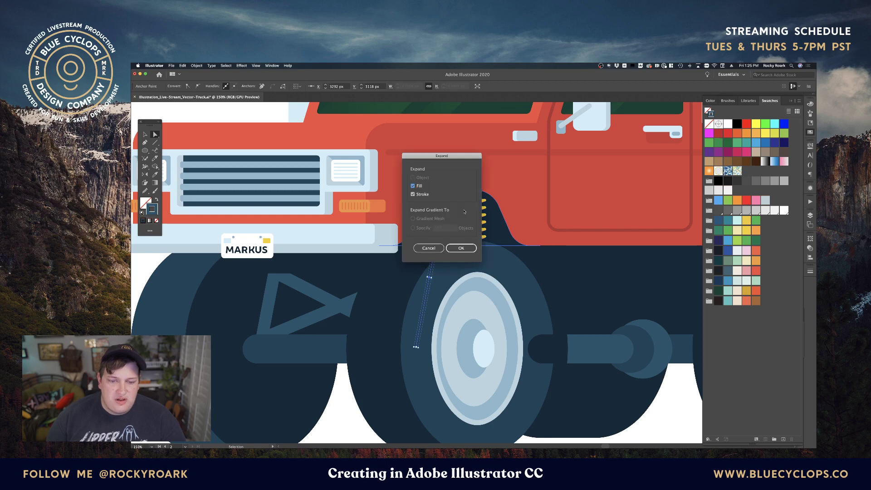
{"action": "key", "text": "Return"}
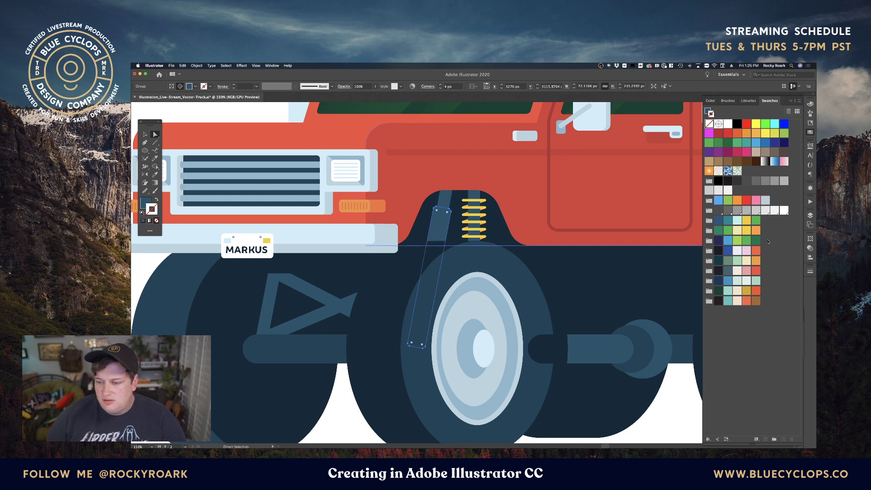
Fill the expanded strut sleeve in the front wheel well with bright blue from the saved swatches
{"action": "left_click", "coordinate": [729, 243]}
{"action": "key", "text": "super+z"}
{"action": "key", "text": "x"}
{"action": "left_click", "coordinate": [728, 244]}
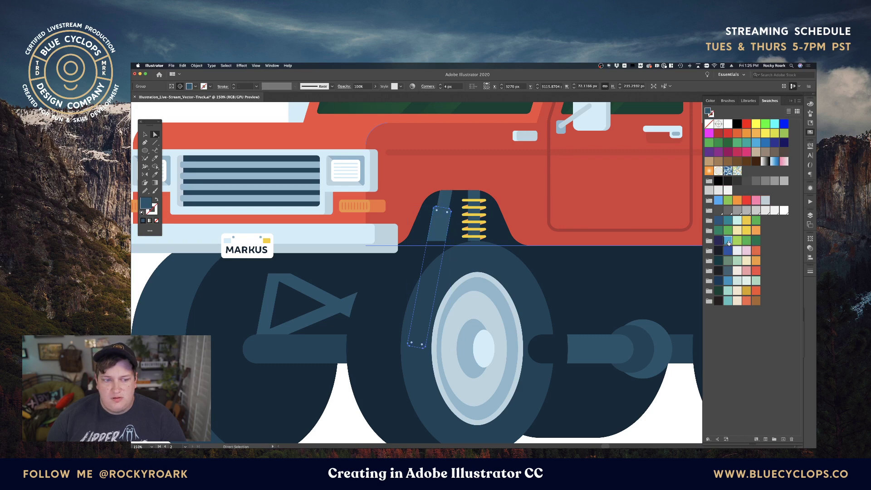
{"action": "left_click", "coordinate": [729, 243]}
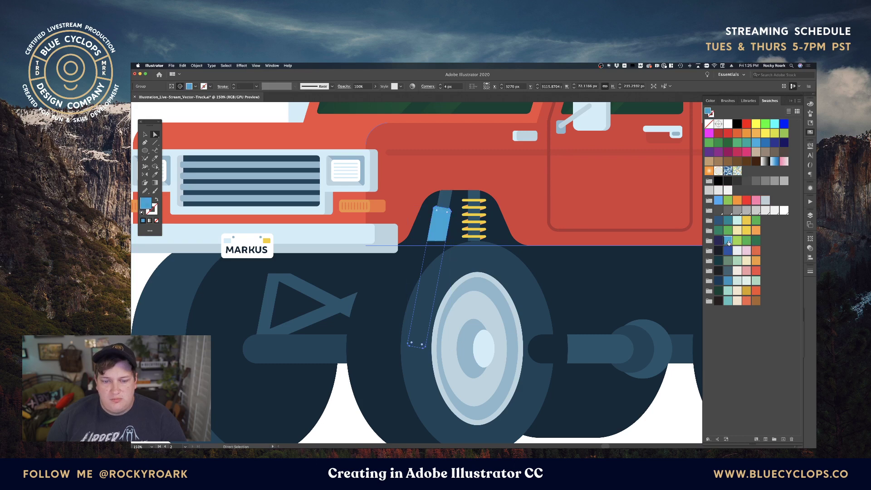
{"action": "left_click", "coordinate": [684, 399]}
{"action": "key", "text": "v"}
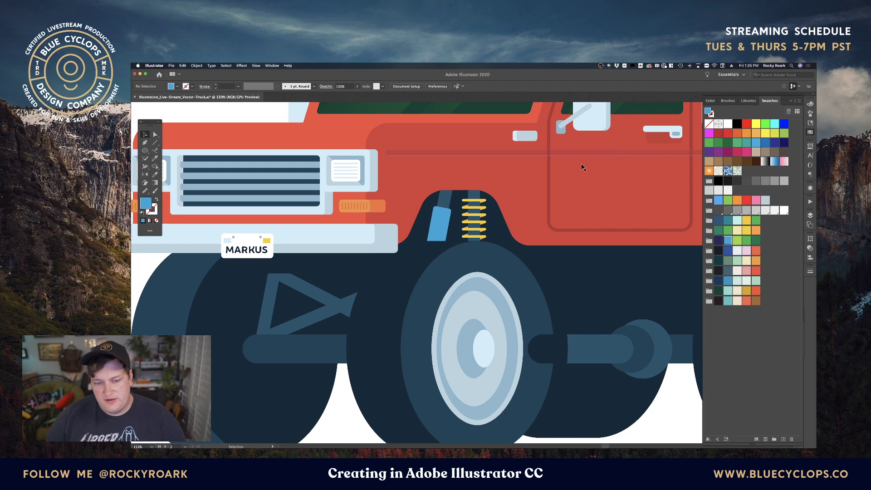
Try deleting the dark wheel-well shape behind the rear struts and undo the deletion
{"action": "key", "text": "super+minus"}
{"action": "key", "text": "super+minus"}
{"action": "key", "text": "super+minus"}
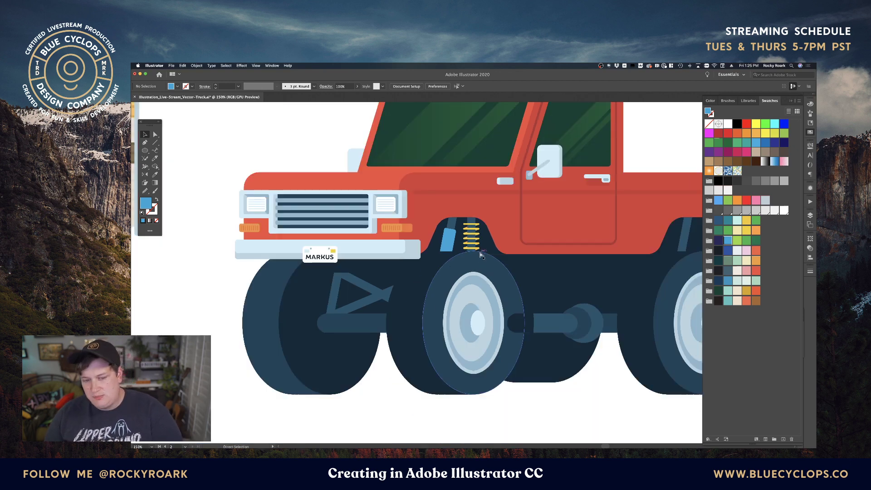
{"action": "key", "text": "super+plus"}
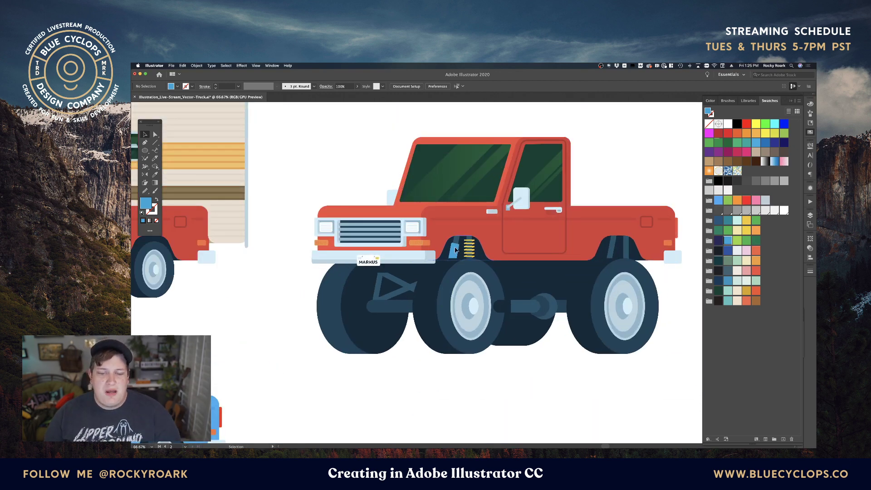
{"action": "left_click_drag", "start_coordinate": [456, 253], "coordinate": [610, 249]}
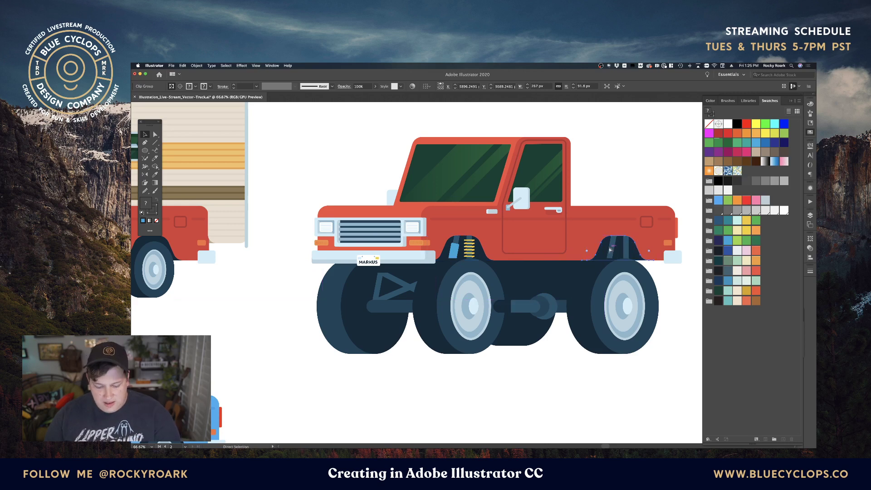
{"action": "key", "text": "super+shift+a"}
{"action": "left_click", "coordinate": [610, 249]}
{"action": "key", "text": "Delete"}
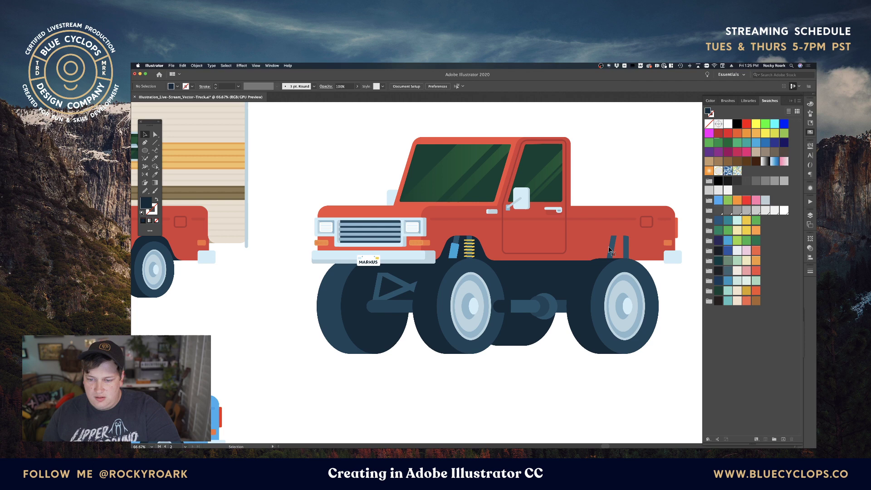
{"action": "key", "text": "super+z"}
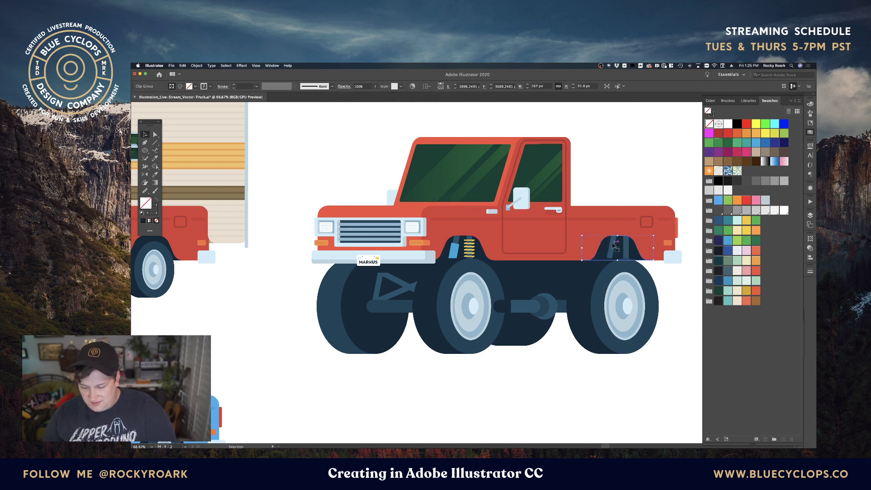
Try placing a copy of the front blue shock and yellow spring in the rear wheel well, and undo it
{"action": "key", "text": "Delete"}
{"action": "left_click", "coordinate": [612, 247]}
{"action": "key", "text": "Delete"}
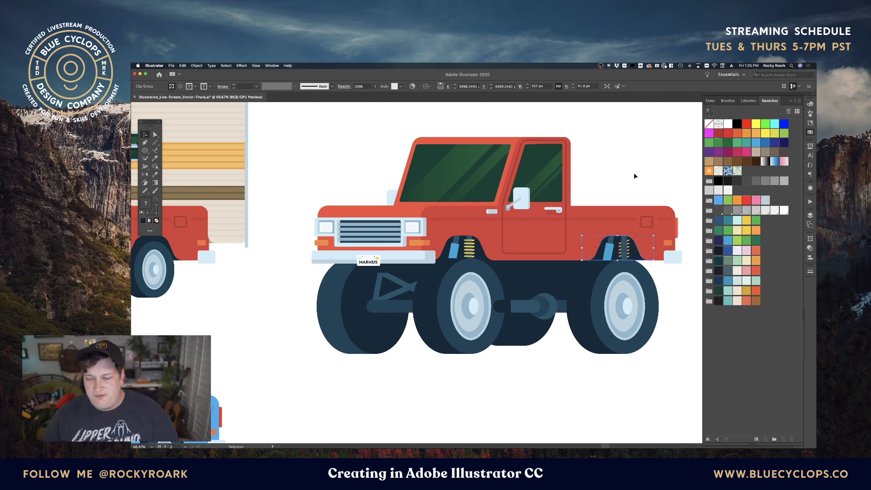
{"action": "key", "text": "super+z"}
{"action": "key", "text": "a"}
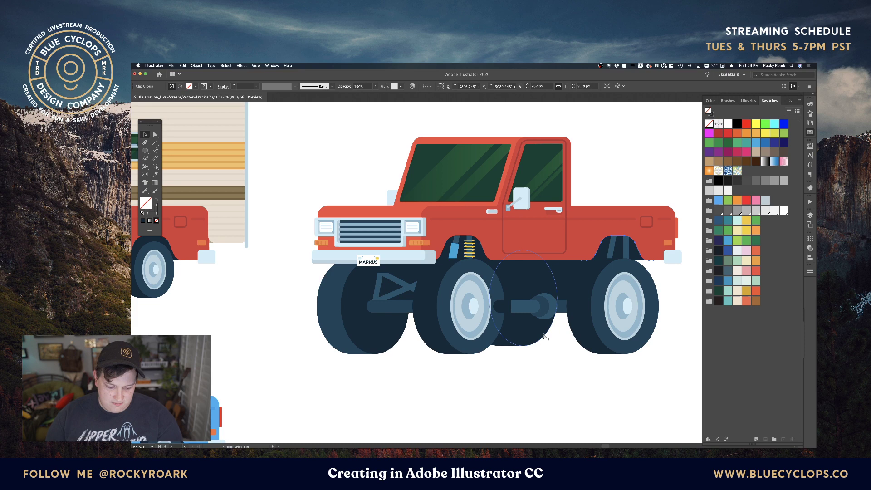
{"action": "left_click", "coordinate": [558, 407]}
{"action": "key", "text": "v"}
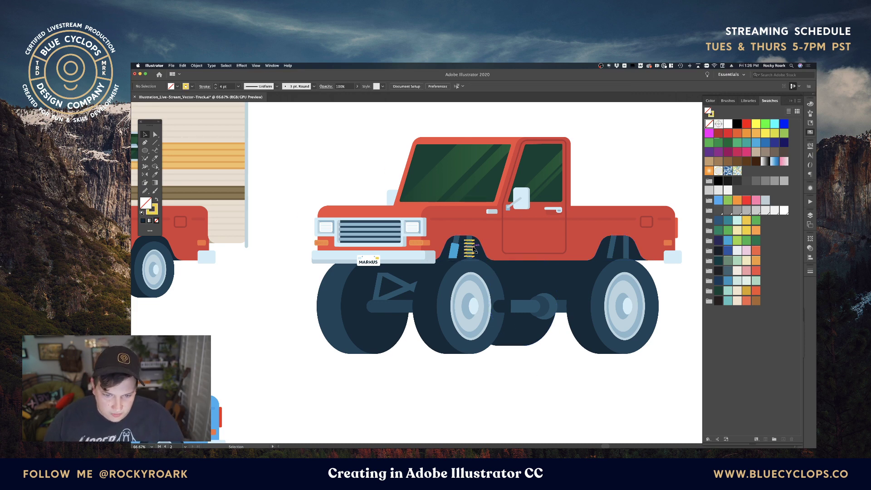
Duplicate the front wheel well's blue shock and coil spring group into the rear wheel well in place of its plain struts
{"action": "left_click", "coordinate": [479, 251]}
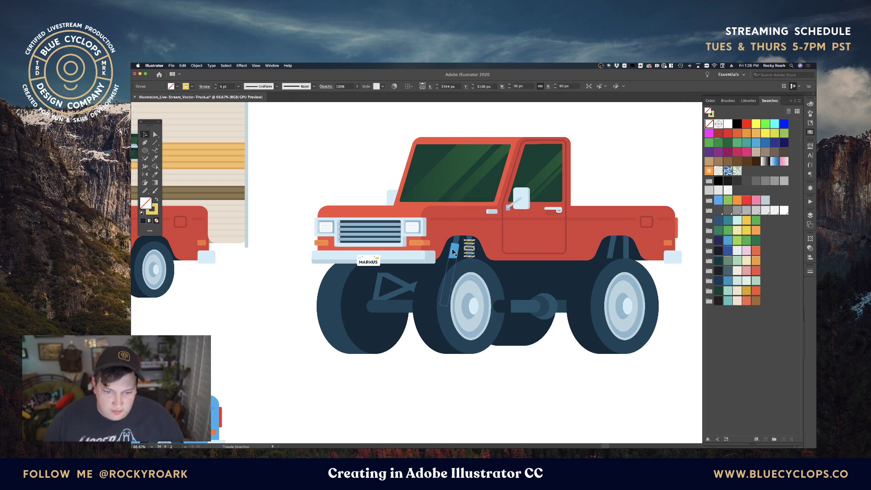
{"action": "left_click", "coordinate": [453, 252], "text": "shift"}
{"action": "key", "text": "a"}
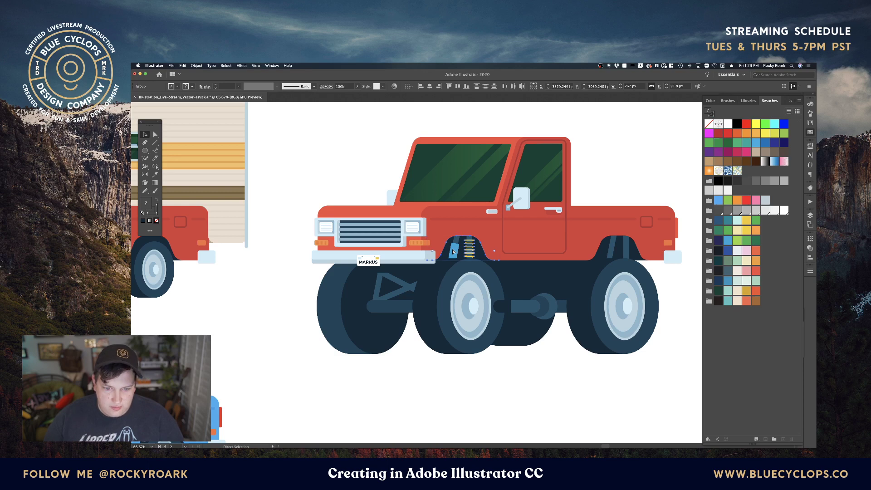
{"action": "key", "text": "v"}
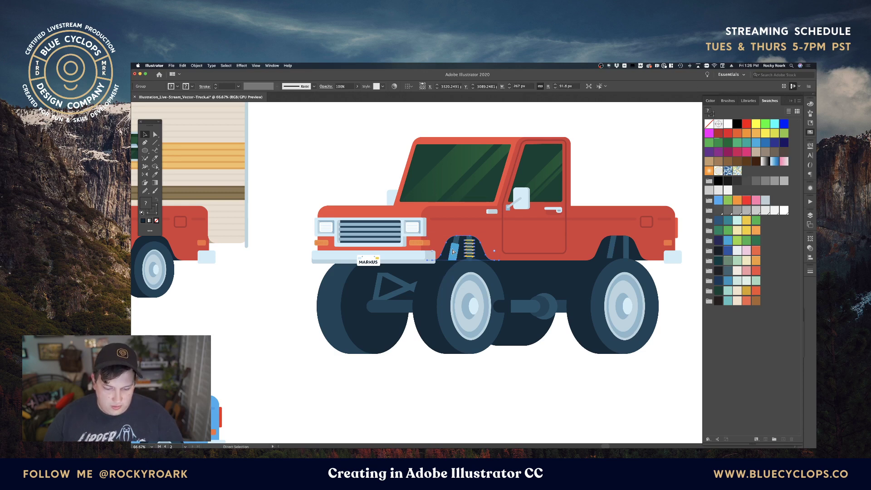
{"action": "left_click_drag", "start_coordinate": [455, 252], "coordinate": [610, 254]}
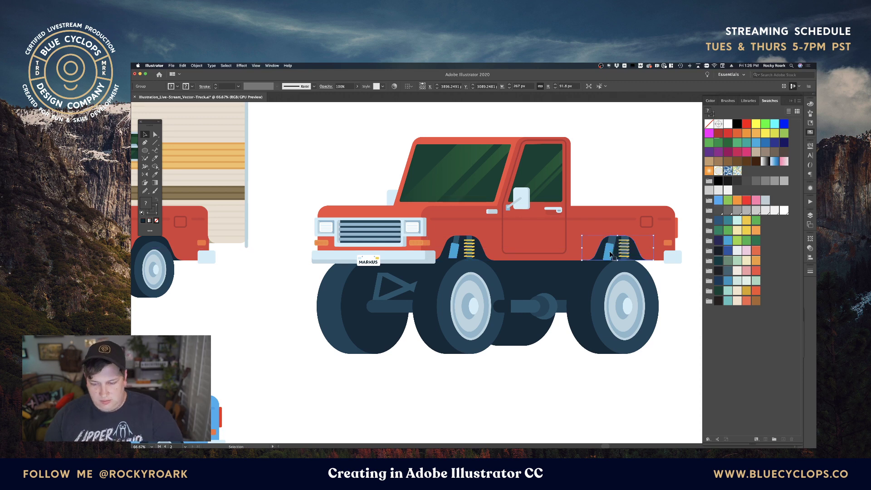
{"action": "key", "text": "Delete"}
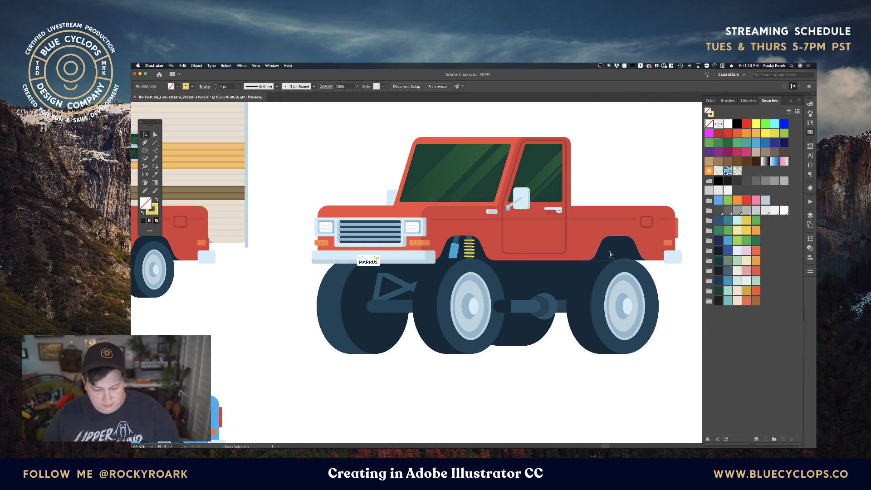
{"action": "key", "text": "super+z"}
{"action": "left_click", "coordinate": [682, 307]}
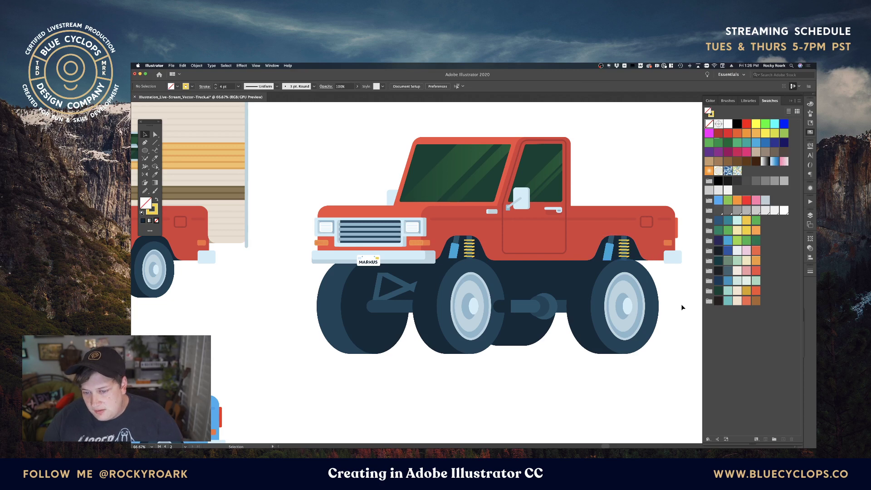
{"action": "left_click", "coordinate": [639, 289]}
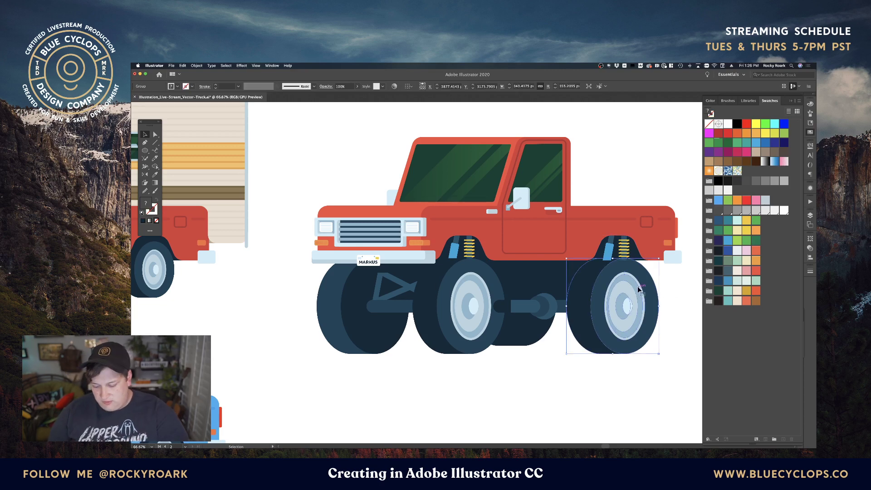
{"action": "left_click", "coordinate": [673, 289]}
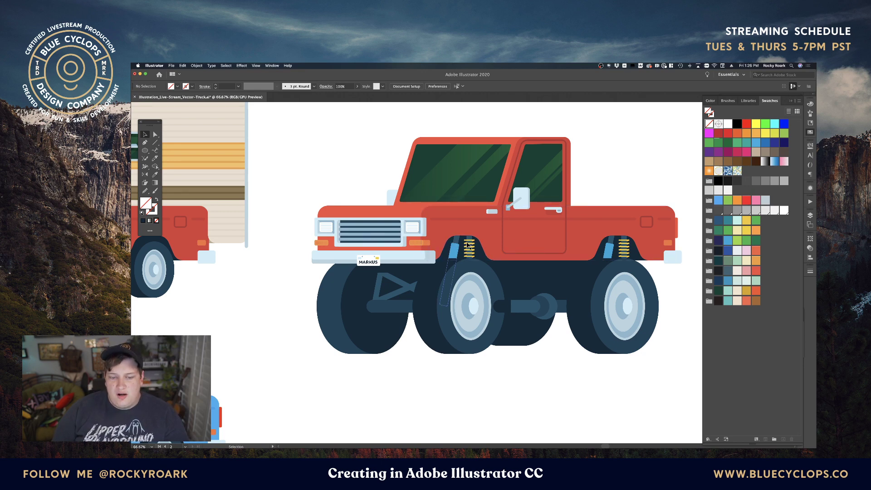
{"action": "left_click_drag", "start_coordinate": [542, 245], "coordinate": [519, 261]}
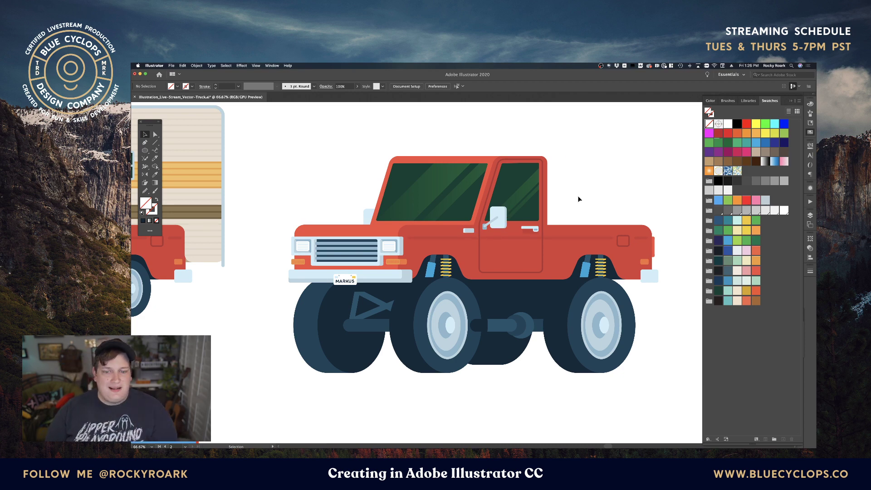
{"action": "key", "text": "space"}
{"action": "left_click_drag", "start_coordinate": [578, 198], "coordinate": [568, 208]}
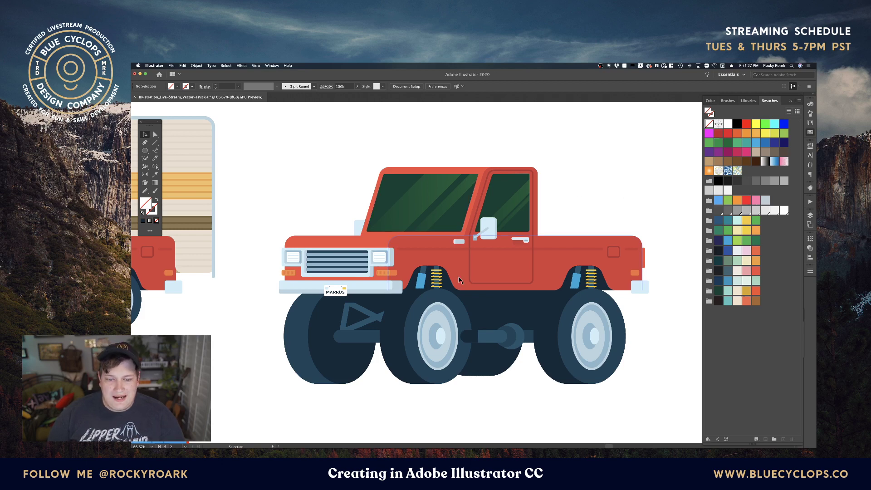
Draw an open roll bar path from the cab's rear roof edge back and down to the bed, using the undercarriage arm's 20 pt blue stroke
{"action": "key", "text": "a"}
{"action": "left_click", "coordinate": [364, 323]}
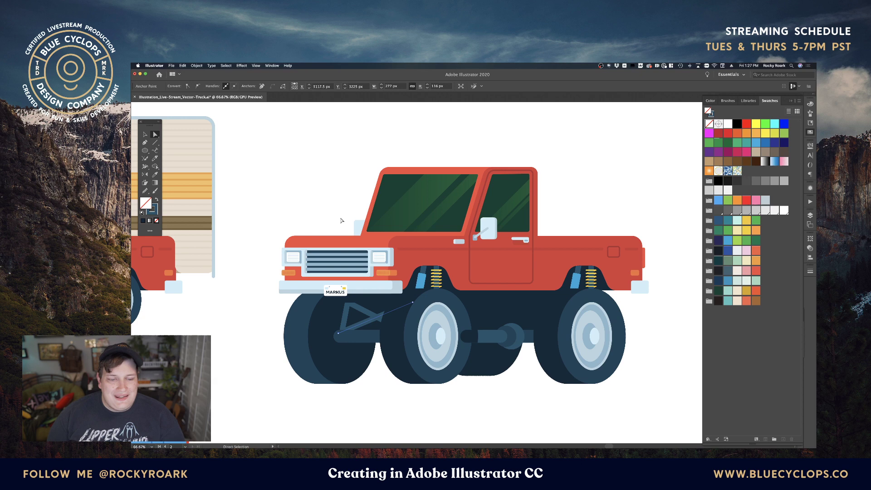
{"action": "left_click", "coordinate": [342, 220]}
{"action": "left_click", "coordinate": [145, 143]}
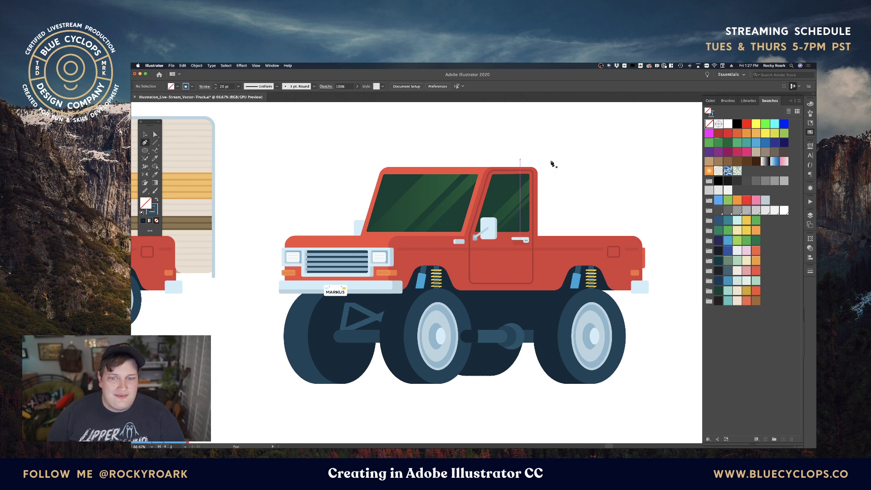
{"action": "left_click", "coordinate": [521, 175]}
{"action": "left_click", "coordinate": [563, 174]}
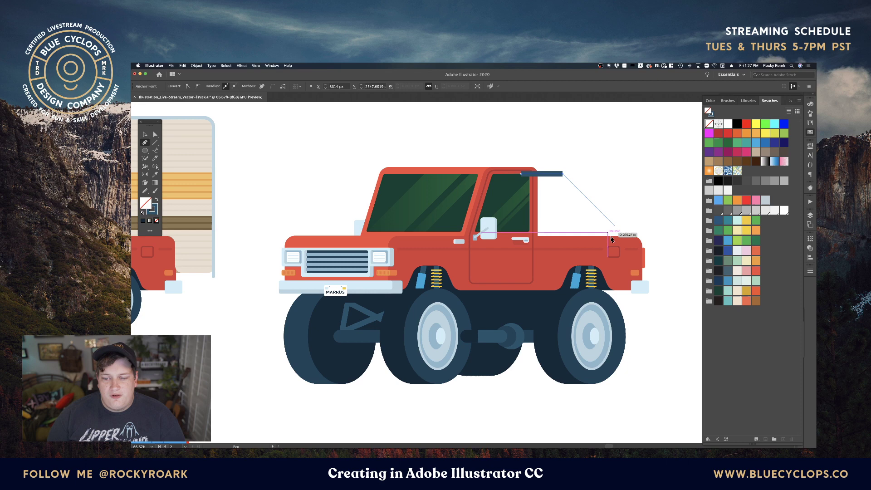
{"action": "left_click", "coordinate": [628, 239]}
Round the roll bar's upper bend and place the bar behind the truck's cab and bed
{"action": "key", "text": "a"}
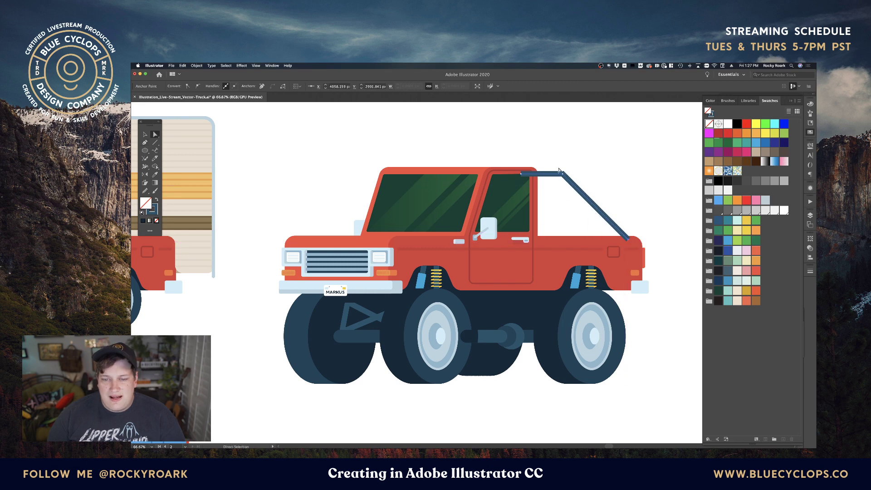
{"action": "left_click", "coordinate": [563, 175]}
{"action": "left_click_drag", "start_coordinate": [563, 180], "coordinate": [559, 193]}
{"action": "key", "text": "v"}
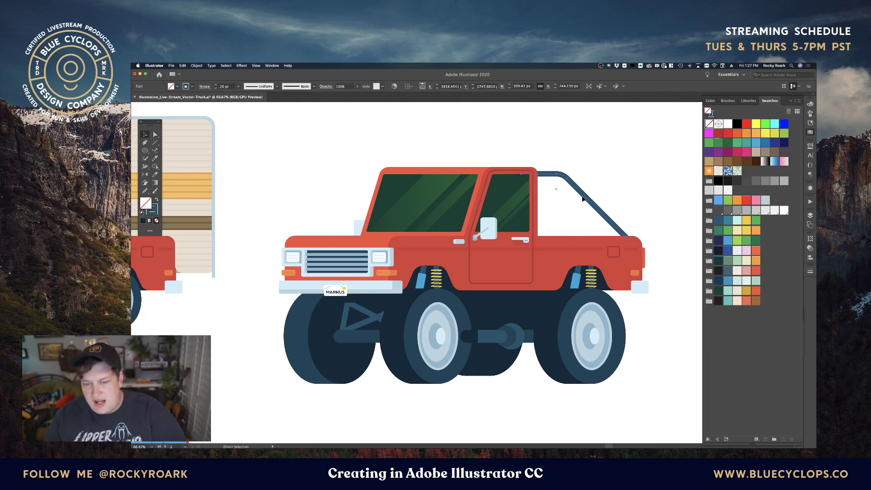
{"action": "left_click", "coordinate": [593, 164]}
Scale the roll bar down slightly from its centre and lower it so its rear end meets the truck bed
{"action": "left_click", "coordinate": [577, 188]}
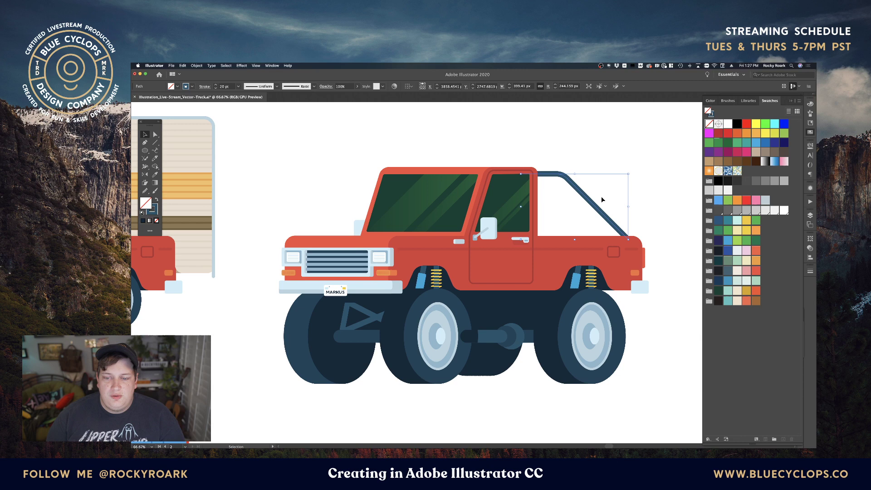
{"action": "left_click_drag", "start_coordinate": [630, 207], "coordinate": [610, 207]}
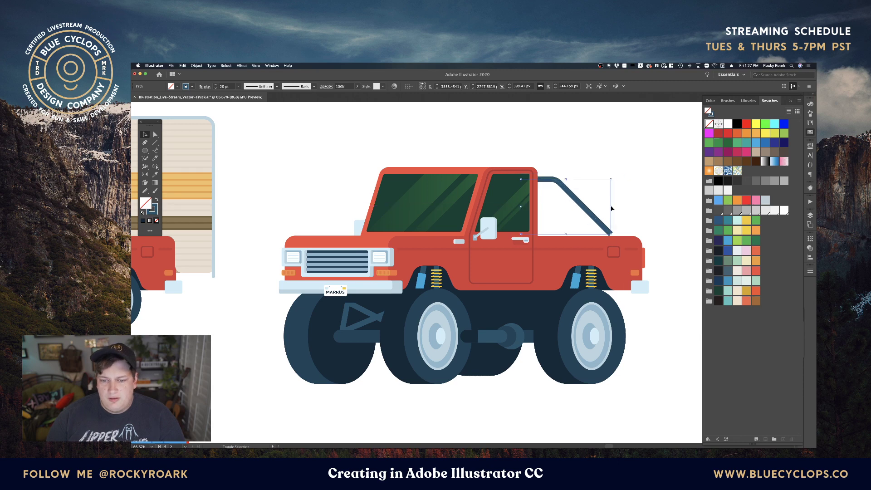
{"action": "key", "text": "shift+Down"}
{"action": "key", "text": "shift+Down"}
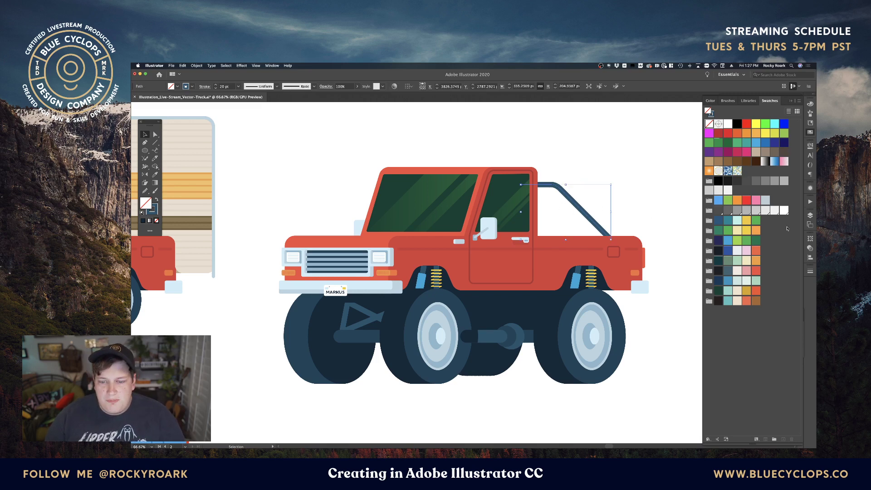
Recolor the roll bar's stroke with the dark navy of the front tire and set its weight to 20 pt
{"action": "key", "text": "i"}
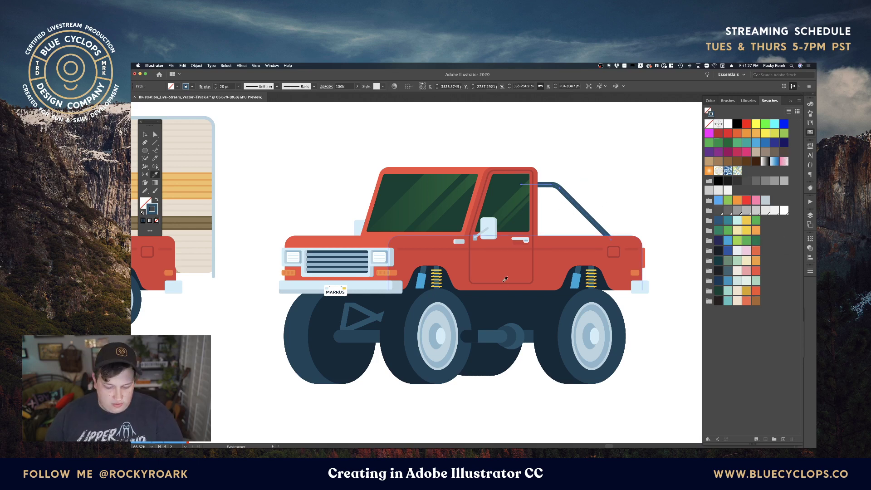
{"action": "left_click", "coordinate": [320, 341]}
{"action": "key", "text": "shift+x"}
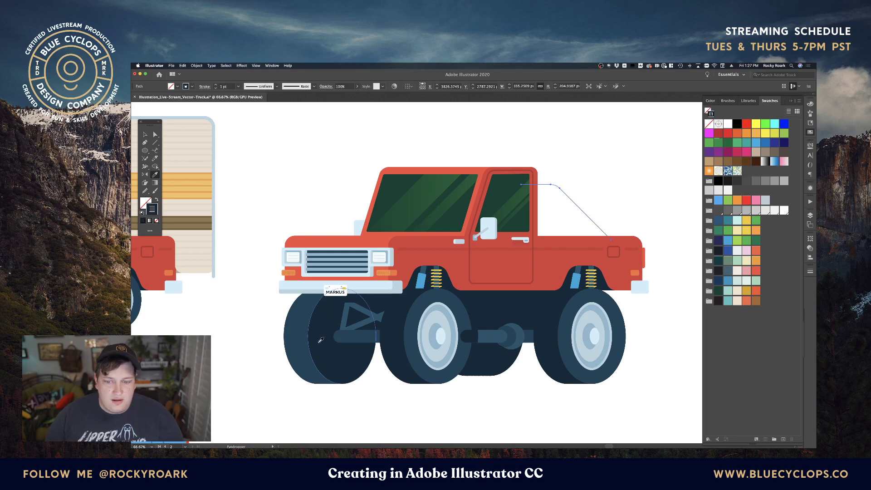
{"action": "left_click", "coordinate": [216, 85], "text": "shift"}
{"action": "left_click", "coordinate": [215, 84], "text": "shift"}
{"action": "key", "text": "v"}
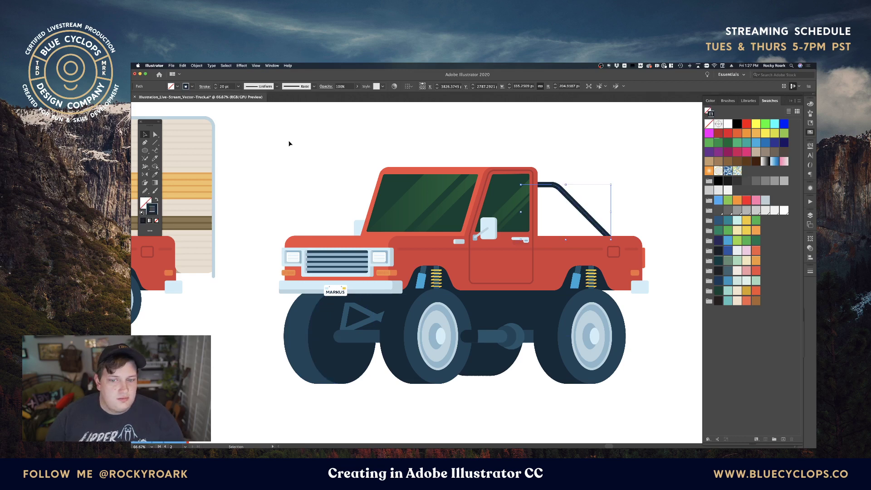
{"action": "left_click", "coordinate": [303, 154]}
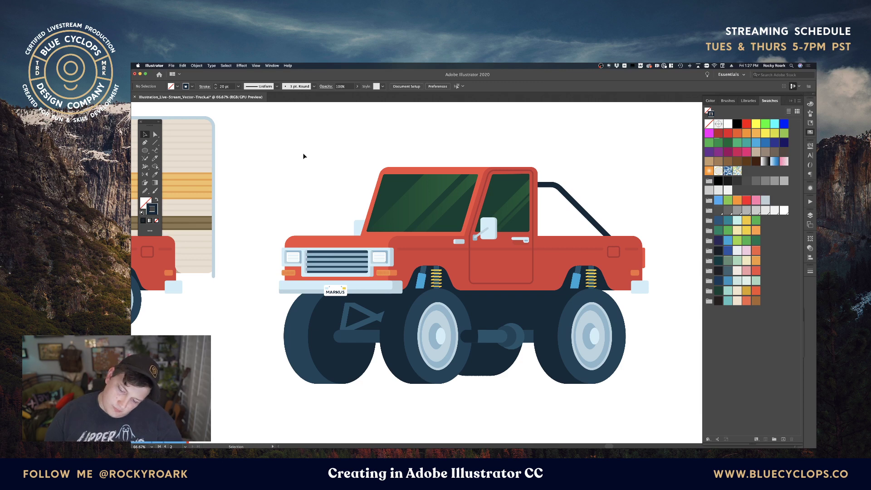
Shift the roll bar slightly toward the tailgate and enlarge it proportionally so it rises closer to the cab roof
{"action": "left_click", "coordinate": [549, 187]}
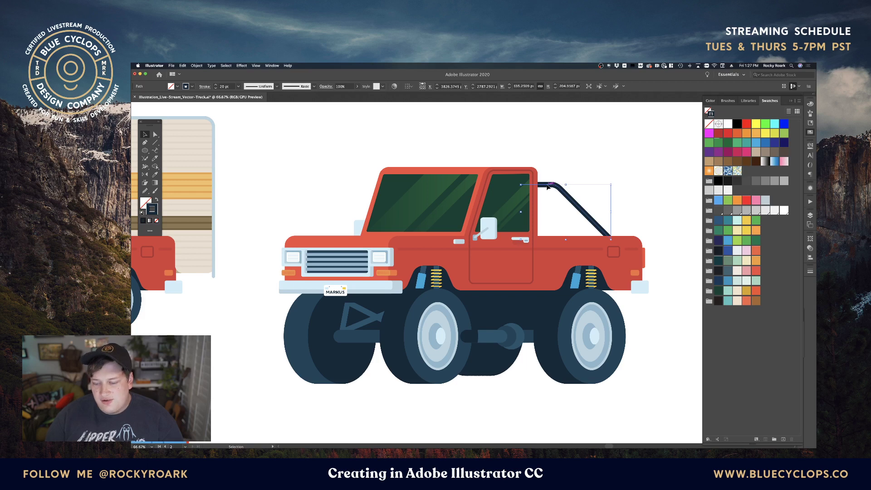
{"action": "key", "text": "shift+Right"}
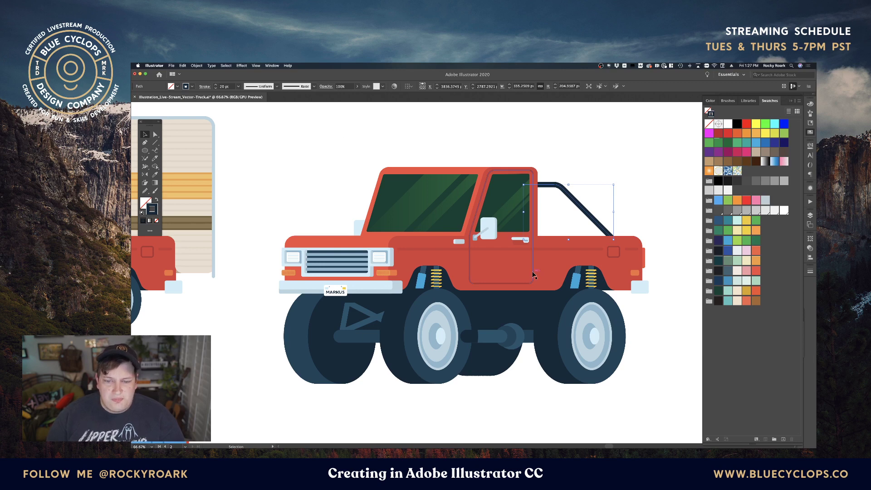
{"action": "left_click", "coordinate": [587, 143]}
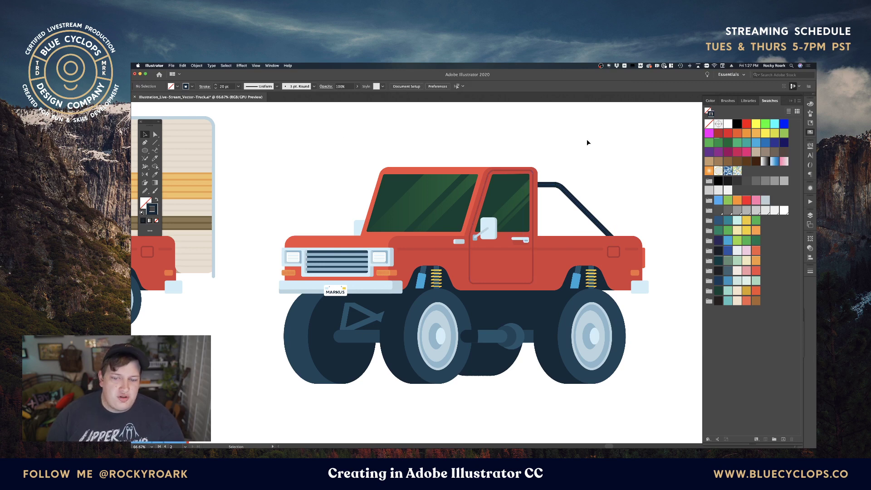
{"action": "left_click", "coordinate": [557, 187]}
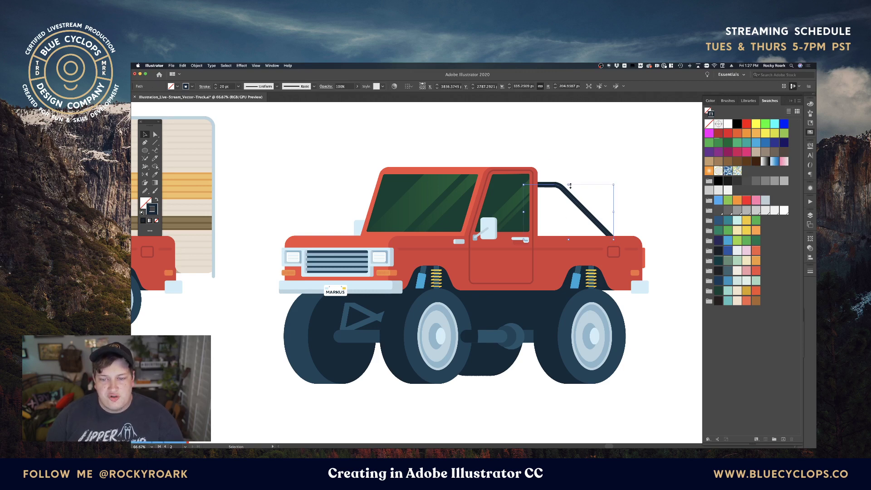
{"action": "left_click_drag", "start_coordinate": [570, 186], "coordinate": [569, 179]}
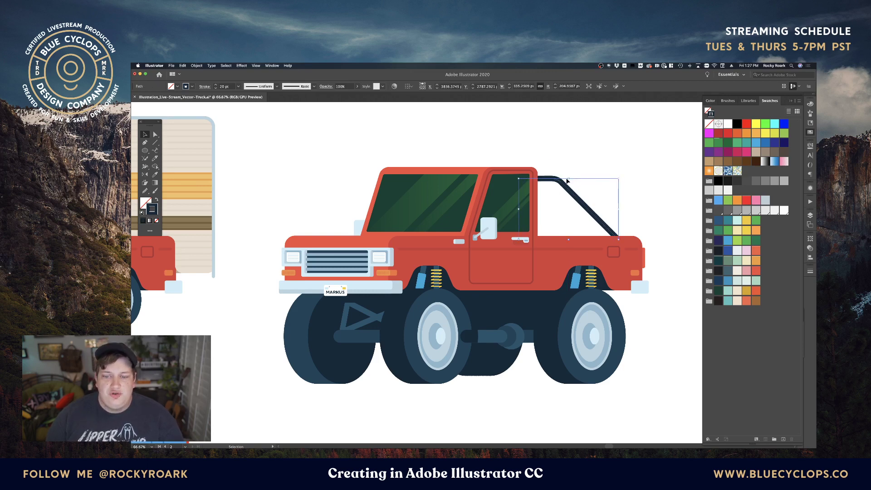
{"action": "left_click", "coordinate": [598, 194]}
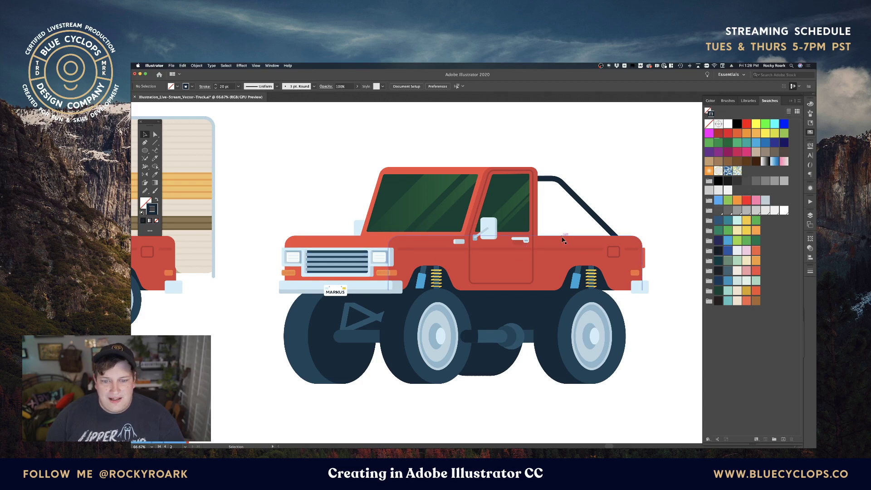
{"action": "left_click", "coordinate": [580, 202]}
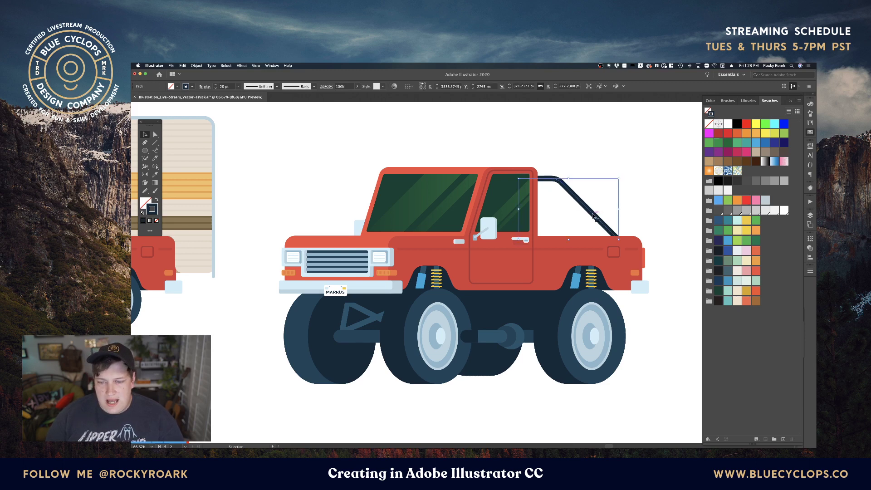
{"action": "left_click", "coordinate": [611, 207]}
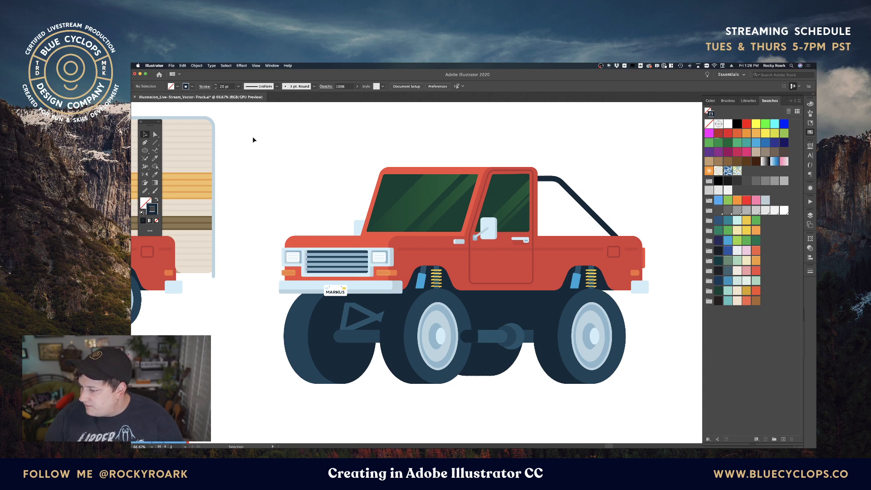
Draw a horizontal crossbar about 230 px long from the roll bar's slope to the cab and send it behind the truck
{"action": "left_click", "coordinate": [155, 142]}
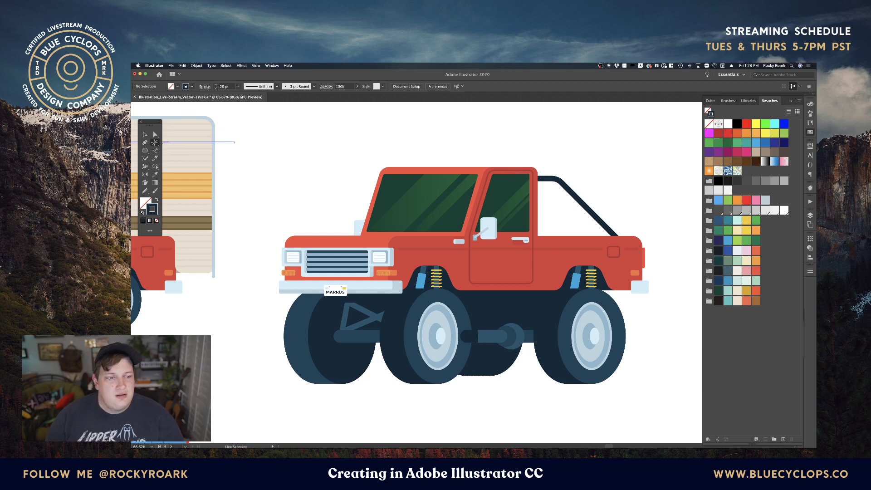
{"action": "left_click_drag", "start_coordinate": [570, 199], "coordinate": [516, 199]}
{"action": "key", "text": "v"}
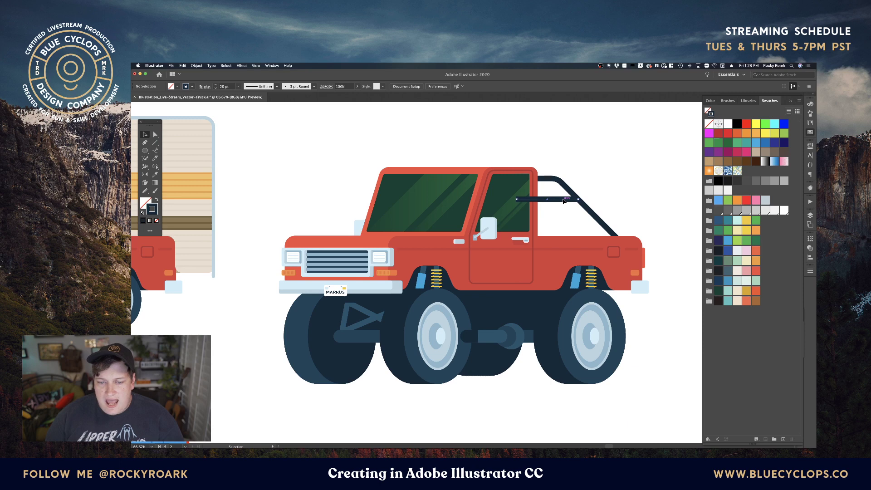
{"action": "key", "text": "super+shift+["}
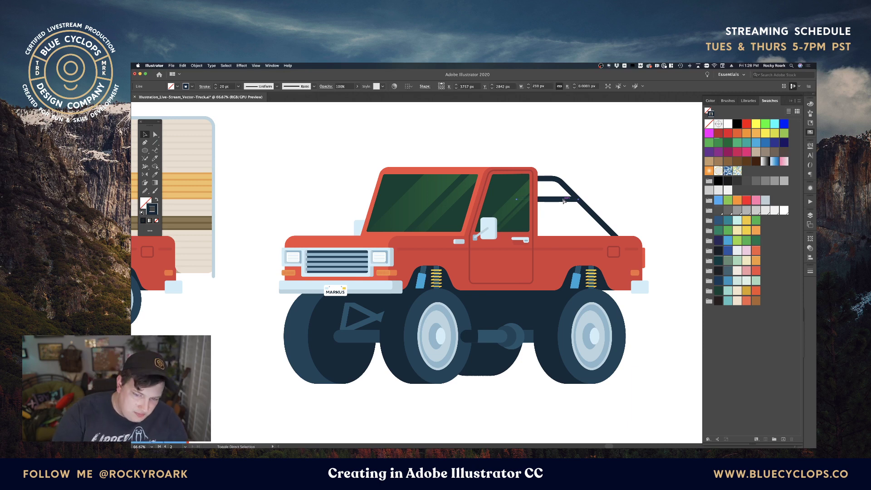
{"action": "left_click", "coordinate": [601, 176]}
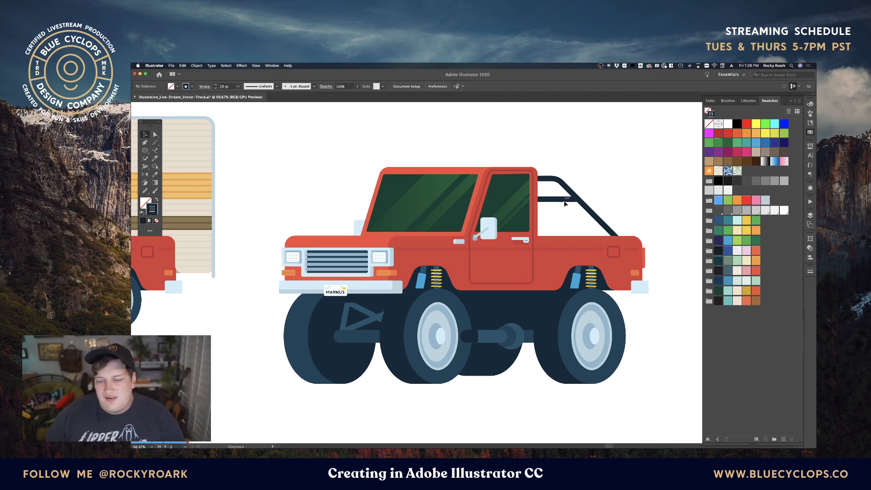
Lower the roll bar's horizontal crossbar and extend its rear end to meet the sloping bar
{"action": "left_click_drag", "start_coordinate": [565, 200], "coordinate": [583, 207]}
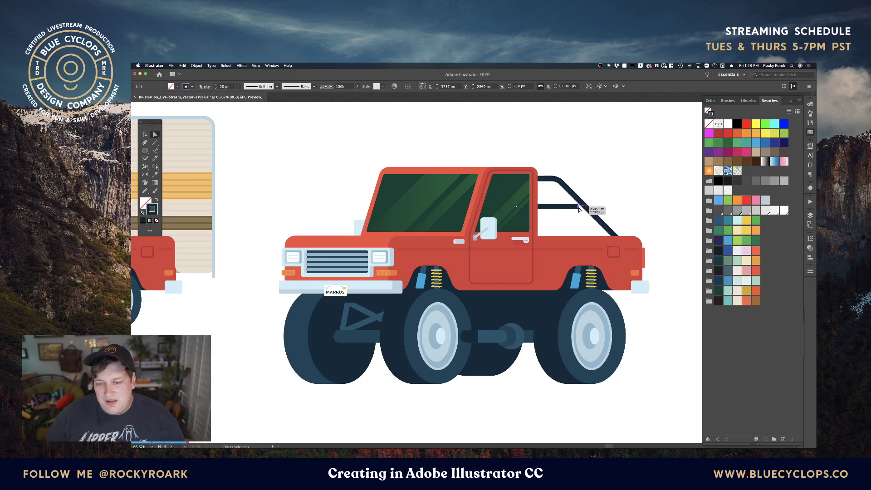
{"action": "key", "text": "a"}
{"action": "left_click", "coordinate": [585, 207]}
{"action": "left_click", "coordinate": [595, 200]}
{"action": "key", "text": "v"}
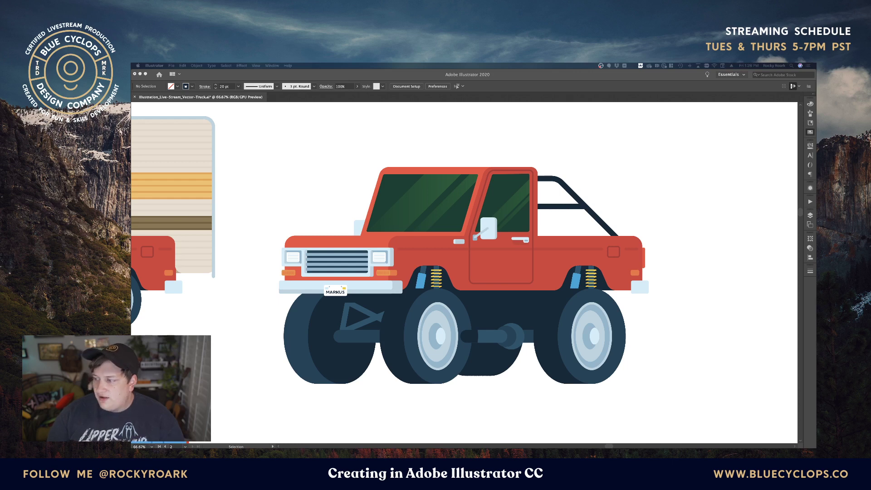
{"action": "left_click", "coordinate": [699, 200]}
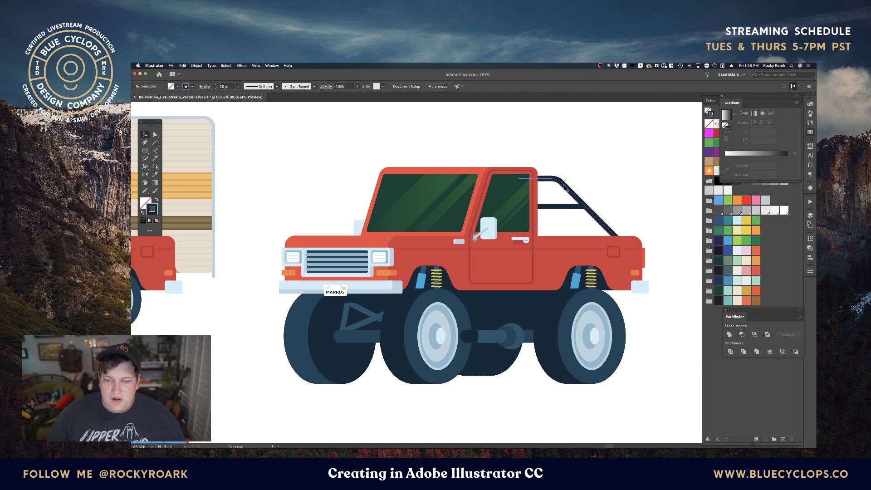
Duplicate the roll bar as a smaller, lower second bar and shift it toward the cab so both slopes run parallel
{"action": "left_click", "coordinate": [568, 190]}
{"action": "left_click_drag", "start_coordinate": [568, 190], "coordinate": [510, 191]}
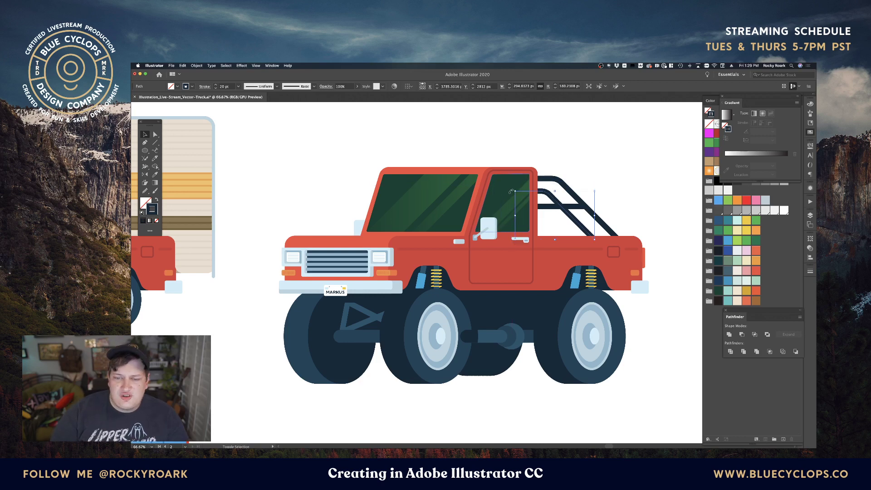
{"action": "key", "text": "shift+Left"}
{"action": "key", "text": "shift+Left"}
{"action": "key", "text": "shift+Left"}
{"action": "key", "text": "shift+Left"}
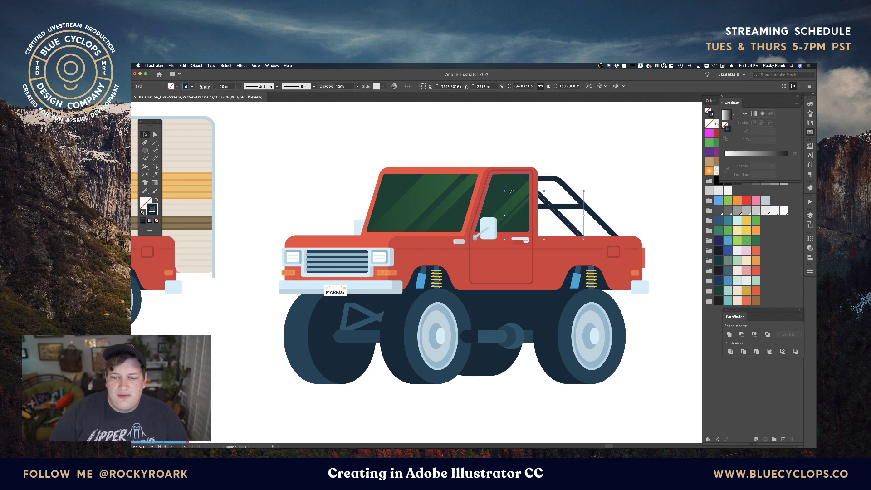
{"action": "key", "text": "shift+Left"}
{"action": "key", "text": "shift+Right"}
{"action": "key", "text": "shift+Right"}
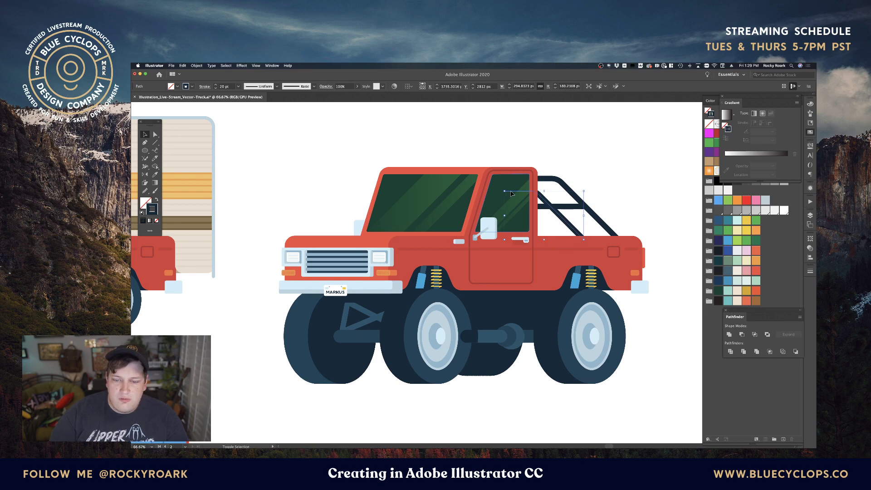
Shorten the crossbar's cab-side end so it spans only between the two sloping roll bars
{"action": "key", "text": "a"}
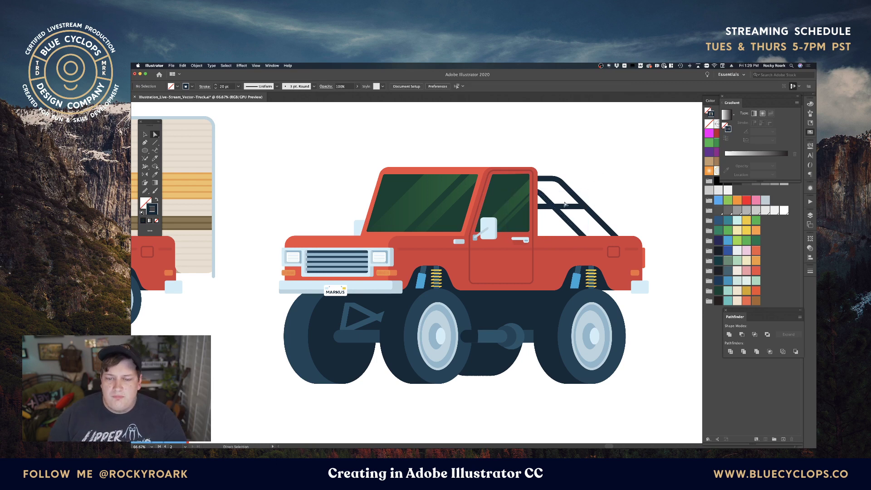
{"action": "left_click", "coordinate": [565, 208]}
{"action": "left_click_drag", "start_coordinate": [516, 206], "coordinate": [553, 208]}
{"action": "left_click", "coordinate": [607, 188]}
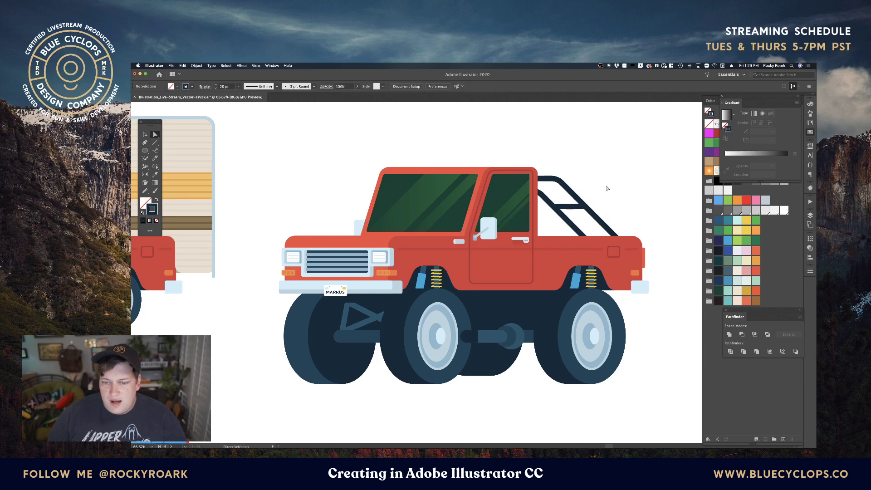
{"action": "key", "text": "v"}
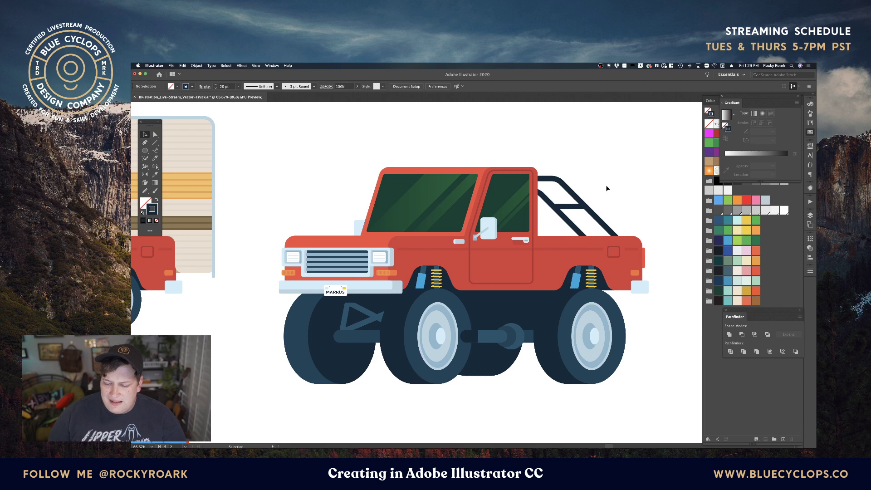
Draw two vertical posts about 127 px tall from the crossbar's ends down to the truck bed and send them behind the truck
{"action": "key", "text": "Tab"}
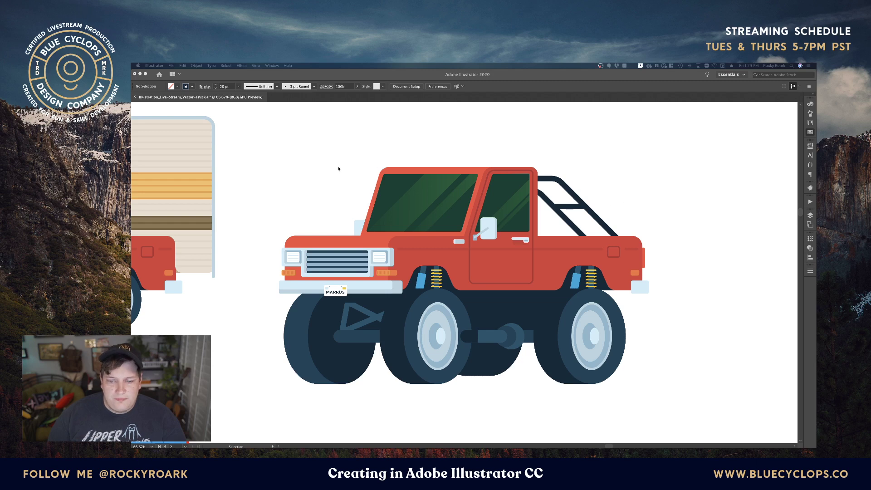
{"action": "key", "text": "Tab"}
{"action": "left_click", "coordinate": [155, 142]}
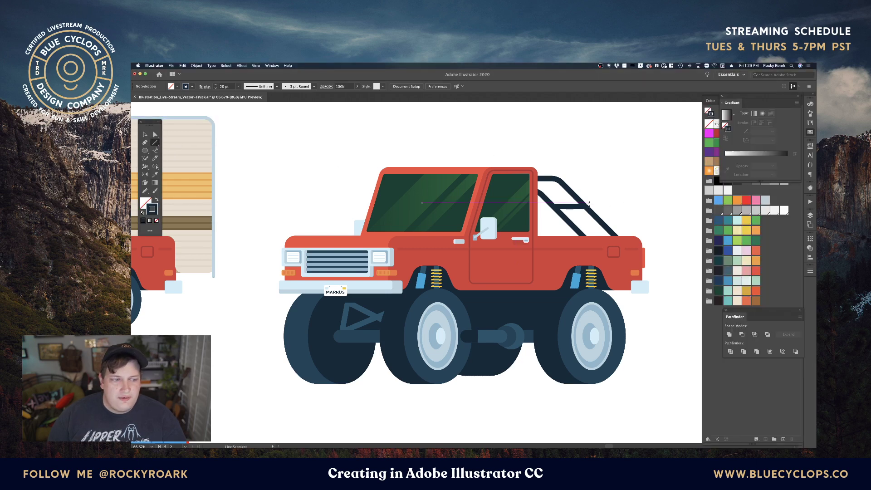
{"action": "mouse_move", "coordinate": [554, 206]}
{"action": "left_mouse_down"}
{"action": "mouse_move", "coordinate": [570, 211]}
{"action": "mouse_move", "coordinate": [554, 239]}
{"action": "left_mouse_up"}
{"action": "left_click_drag", "start_coordinate": [585, 206], "coordinate": [585, 239]}
{"action": "key", "text": "v"}
{"action": "left_click", "coordinate": [594, 230]}
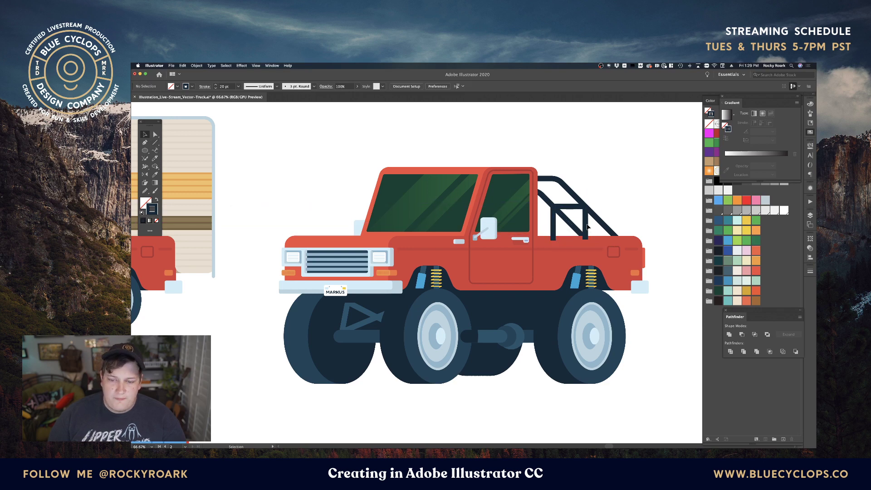
{"action": "left_click", "coordinate": [554, 226]}
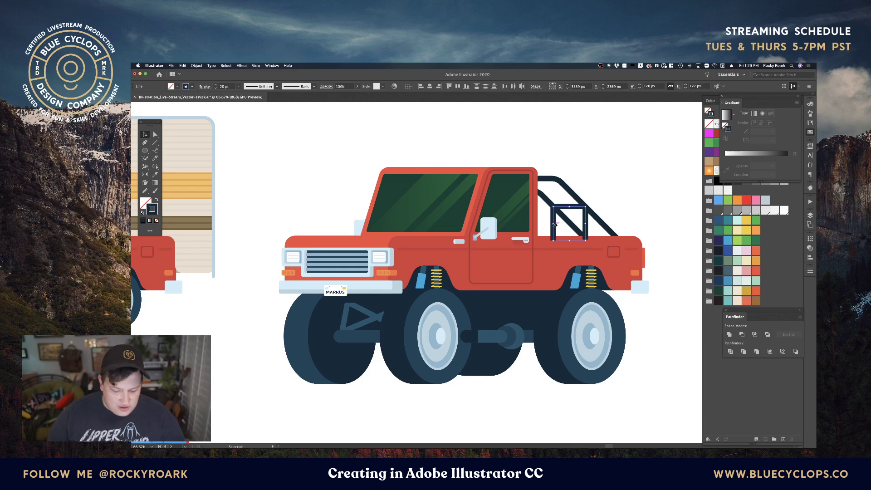
{"action": "left_click", "coordinate": [607, 189]}
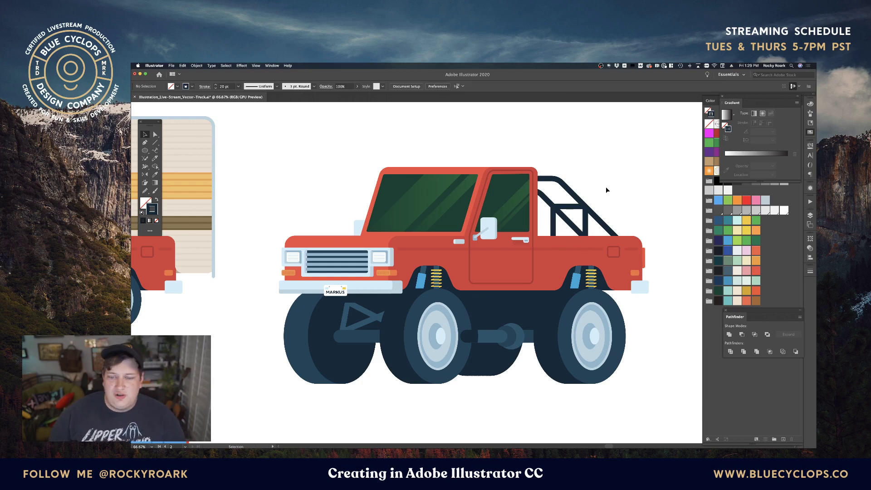
Delete the horizontal crossbar joining the tops of the two vertical roll cage posts
{"action": "mouse_move", "coordinate": [639, 221]}
{"action": "left_mouse_down"}
{"action": "mouse_move", "coordinate": [621, 229]}
{"action": "mouse_move", "coordinate": [628, 225]}
{"action": "left_mouse_up"}
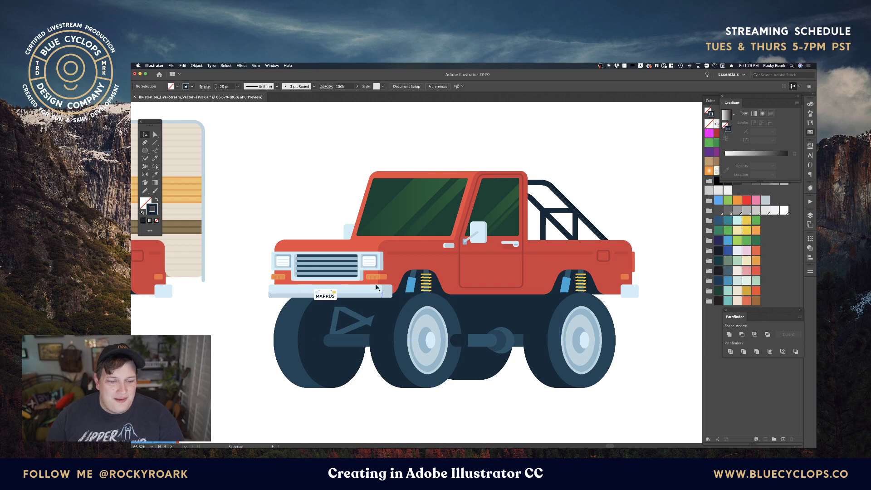
{"action": "left_click_drag", "start_coordinate": [342, 171], "coordinate": [348, 176]}
{"action": "key", "text": "a"}
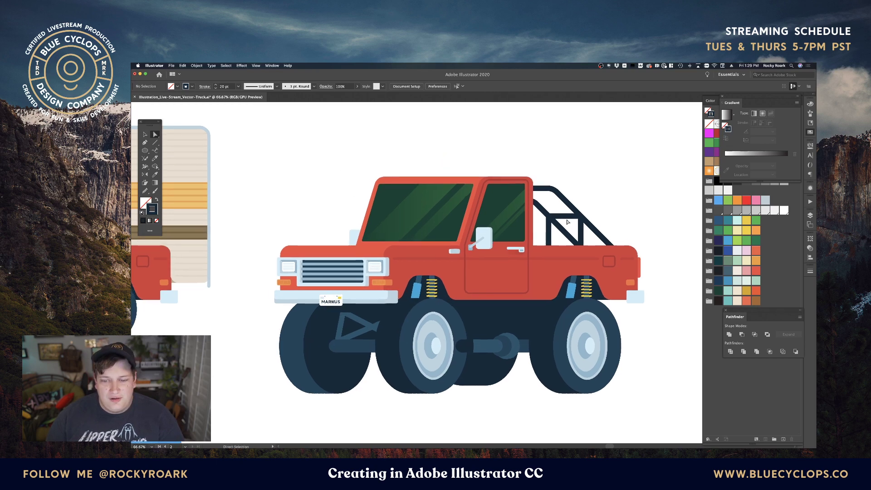
{"action": "left_click", "coordinate": [566, 216]}
{"action": "key", "text": "Delete"}
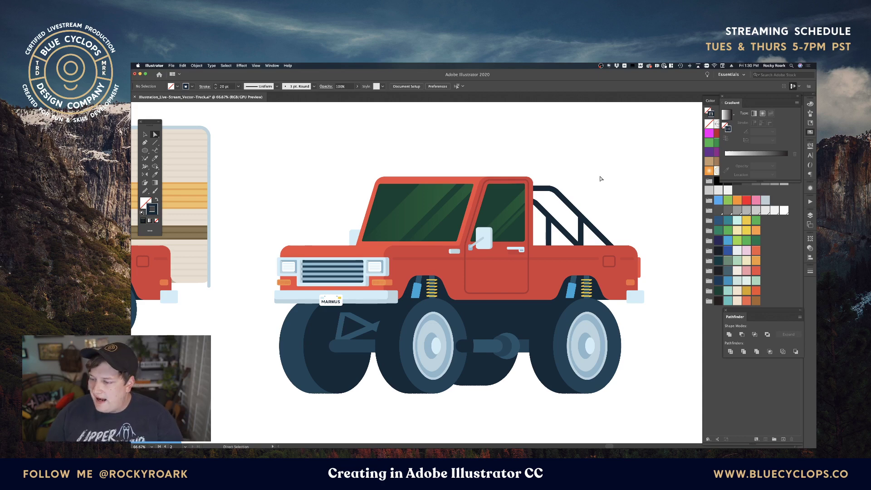
{"action": "key", "text": "v"}
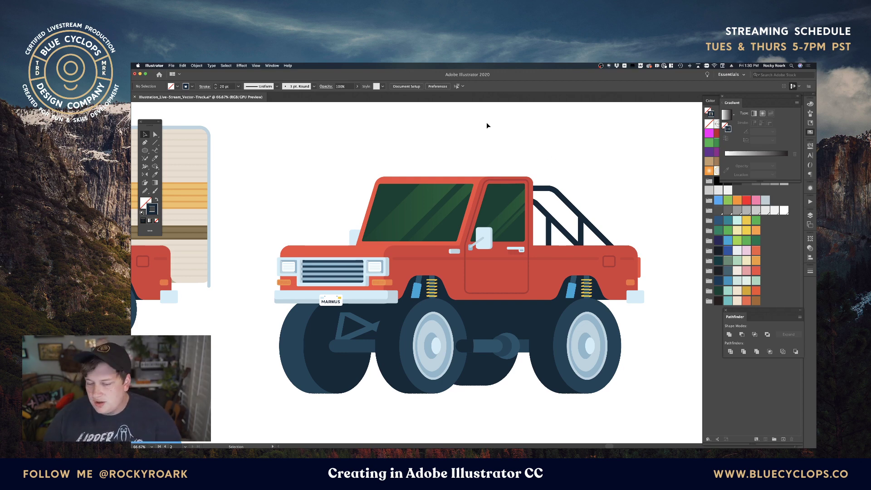
Draw a three-sided navy bar over the truck's cab roof with the Pen tool, about 522 px wide and 84 px high
{"action": "mouse_move", "coordinate": [461, 147]}
{"action": "left_mouse_down"}
{"action": "mouse_move", "coordinate": [470, 154]}
{"action": "mouse_move", "coordinate": [459, 151]}
{"action": "left_mouse_up"}
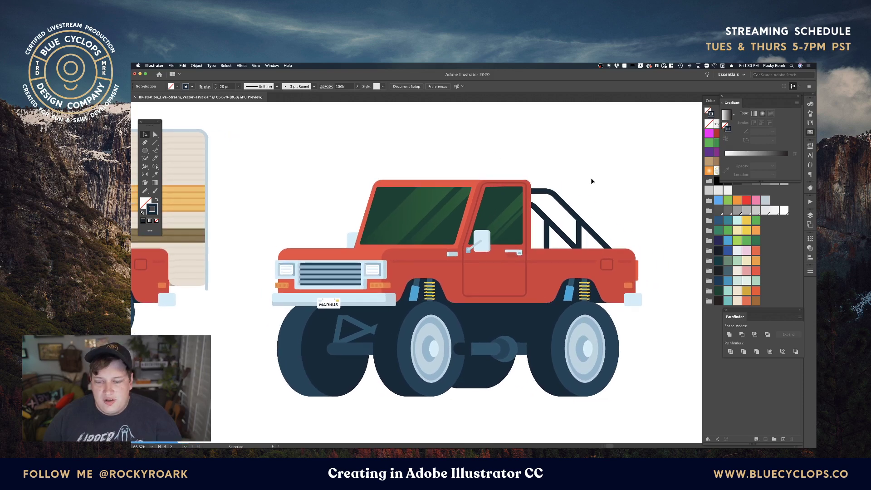
{"action": "left_click", "coordinate": [144, 142]}
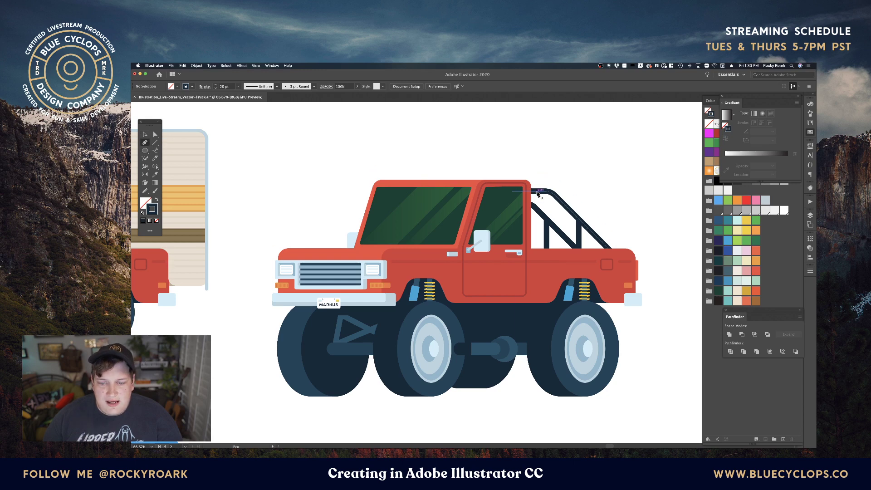
{"action": "left_click_drag", "start_coordinate": [539, 192], "coordinate": [540, 173]}
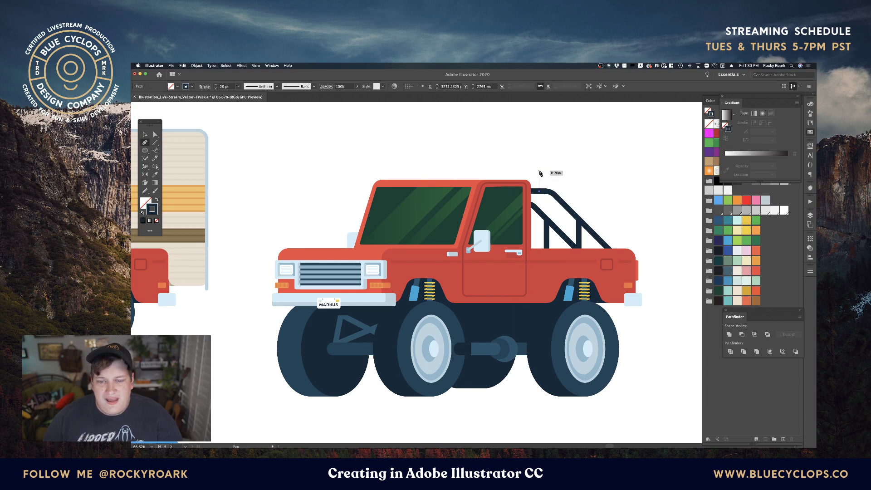
{"action": "left_click", "coordinate": [539, 169]}
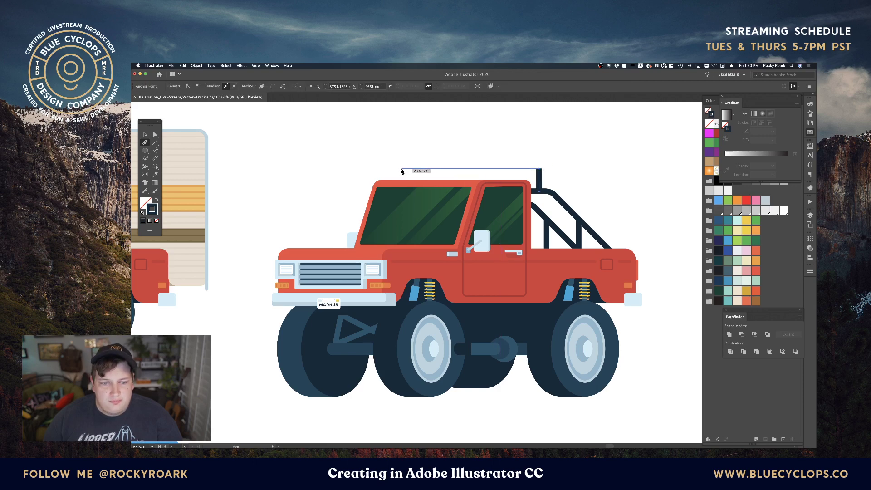
{"action": "left_click", "coordinate": [400, 168]}
{"action": "left_click", "coordinate": [397, 190]}
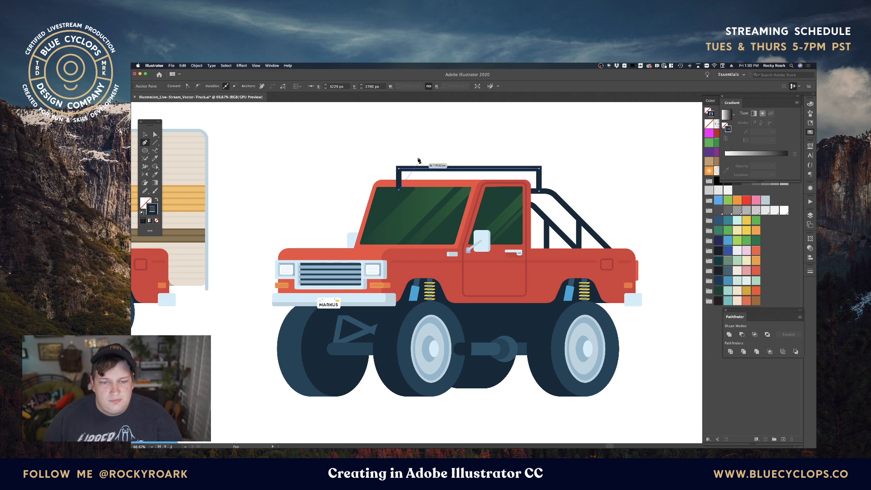
{"action": "key", "text": "v"}
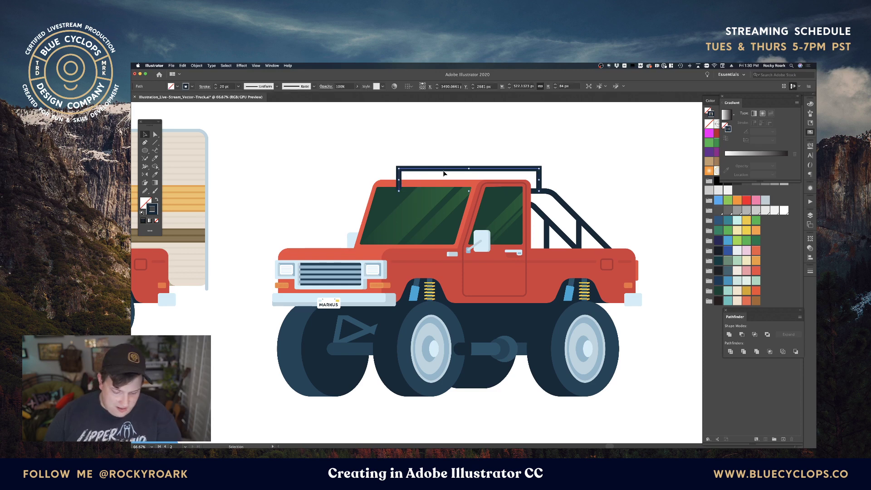
Round the two upper corners of the roof bar and deselect it
{"action": "key", "text": "super+minus"}
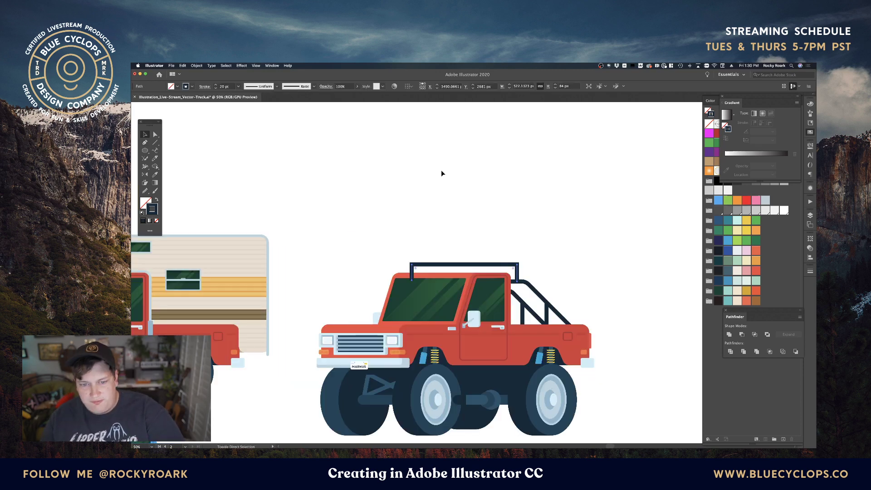
{"action": "key", "text": "a"}
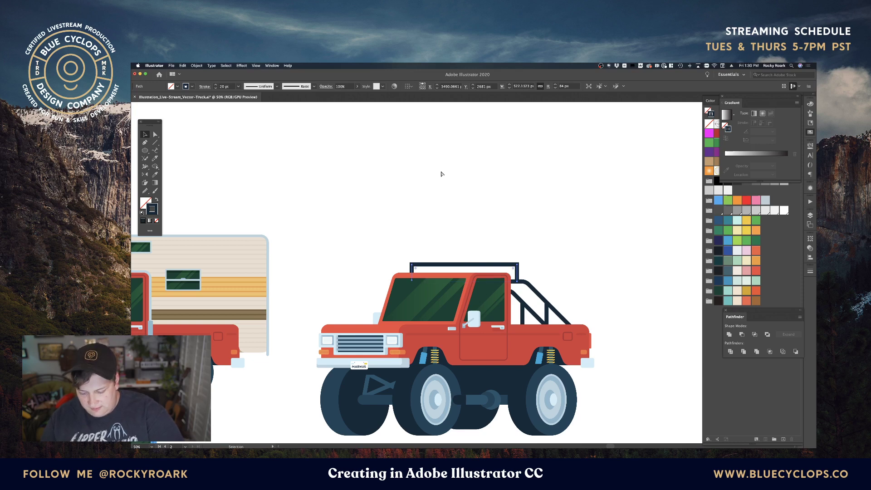
{"action": "key", "text": "super+plus"}
{"action": "key", "text": "super+plus"}
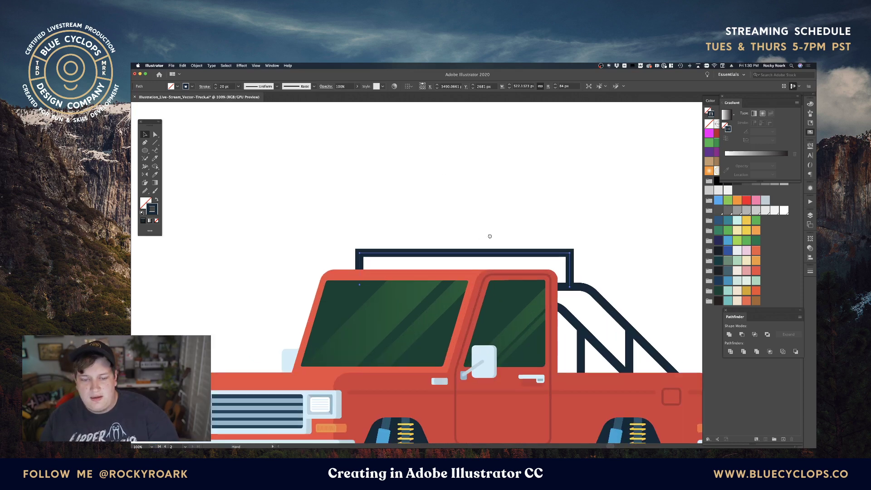
{"action": "left_click_drag", "start_coordinate": [440, 261], "coordinate": [435, 188]}
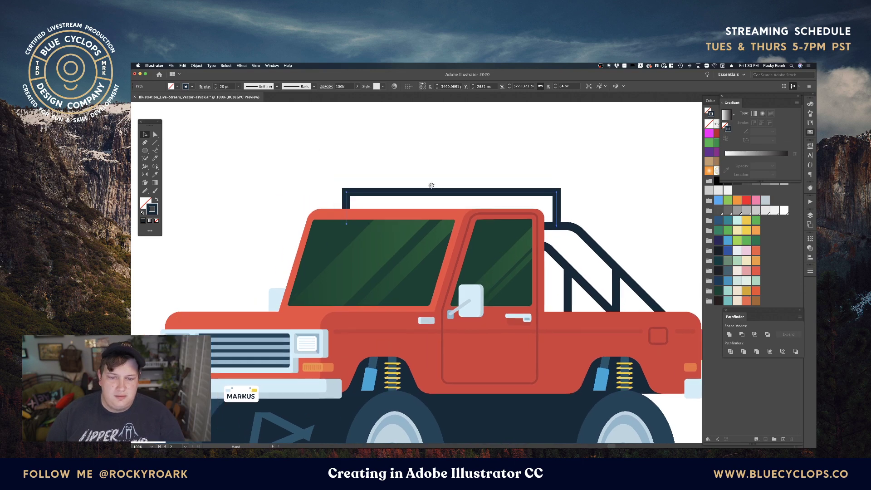
{"action": "left_click", "coordinate": [554, 193]}
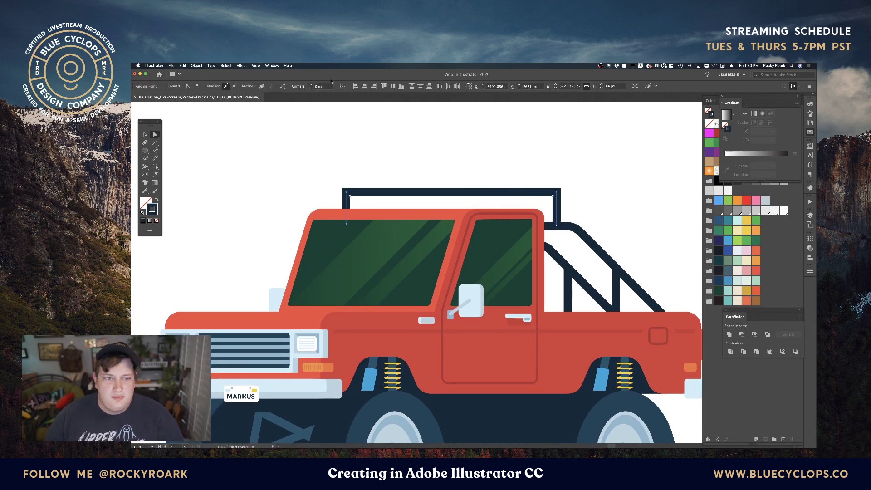
{"action": "left_click", "coordinate": [311, 85], "text": "shift"}
{"action": "left_click", "coordinate": [311, 84], "text": "shift"}
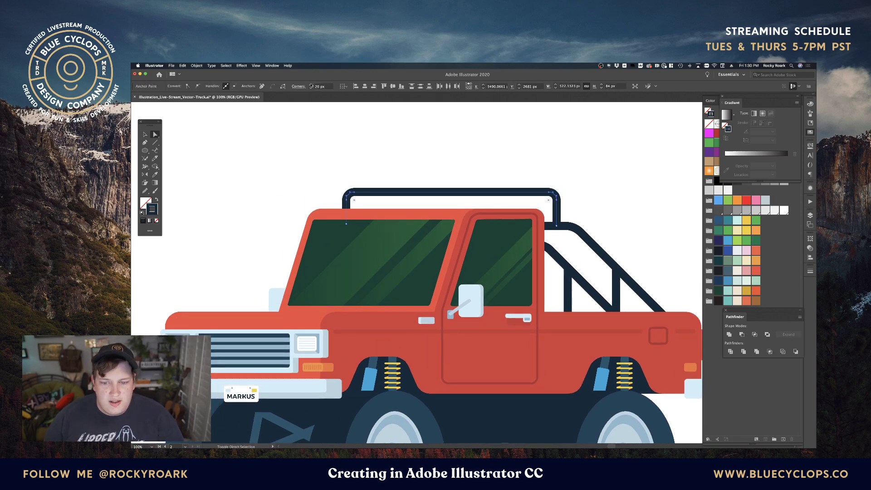
{"action": "left_click", "coordinate": [311, 85], "text": "shift"}
{"action": "left_click", "coordinate": [416, 162]}
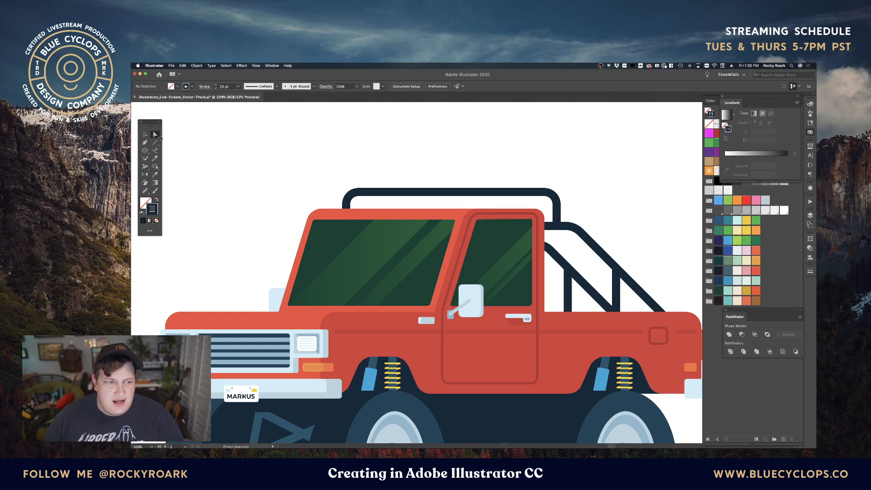
Draw a solid navy circle about 64 px wide above the roof bar and add a 52 px copy behind it, offset to the right
{"action": "key", "text": "l"}
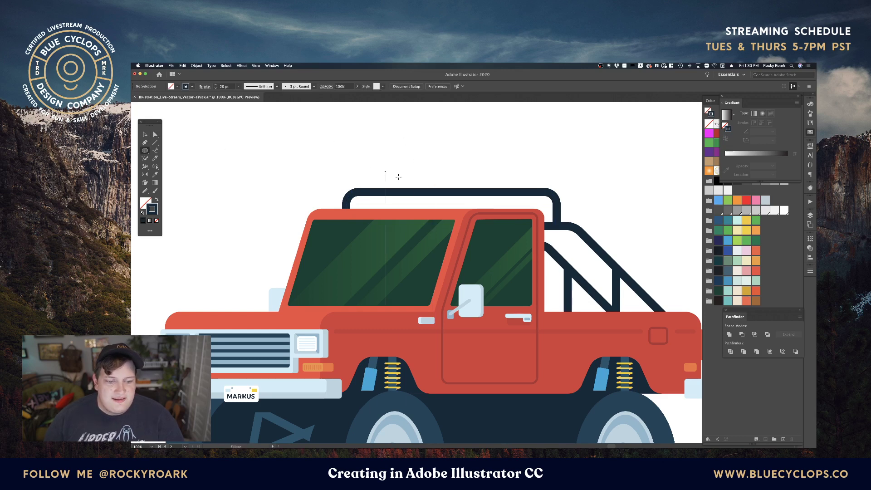
{"action": "mouse_move", "coordinate": [401, 218]}
{"action": "left_mouse_down"}
{"action": "mouse_move", "coordinate": [412, 163]}
{"action": "mouse_move", "coordinate": [404, 145]}
{"action": "mouse_move", "coordinate": [391, 147]}
{"action": "mouse_move", "coordinate": [396, 202]}
{"action": "left_mouse_up"}
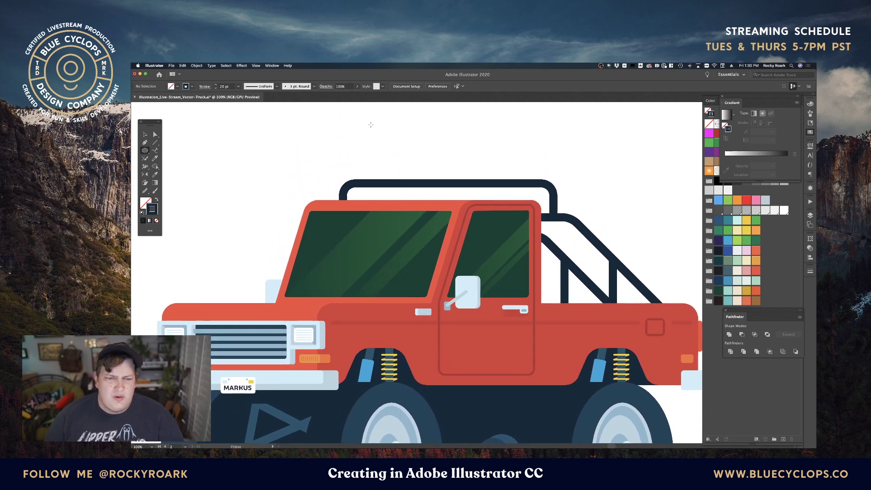
{"action": "left_click_drag", "start_coordinate": [363, 140], "coordinate": [389, 165]}
{"action": "key", "text": "shift+x"}
{"action": "key", "text": "v"}
{"action": "left_click", "coordinate": [410, 153]}
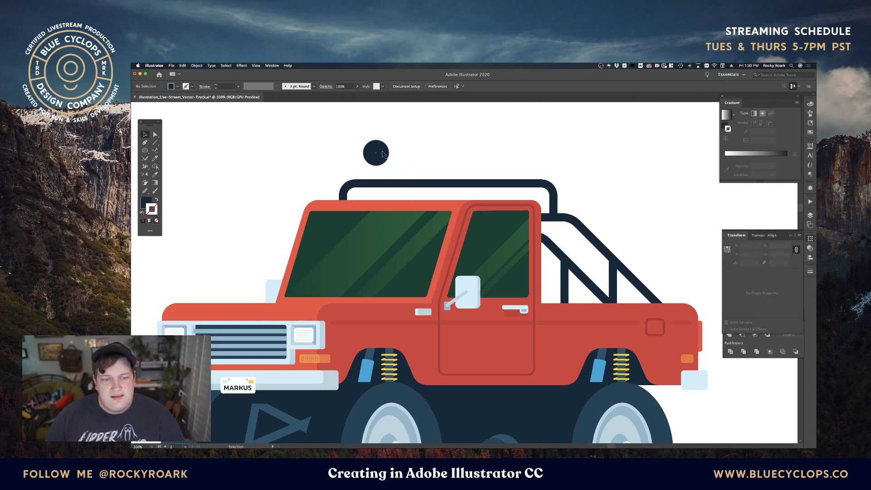
{"action": "left_click", "coordinate": [382, 154]}
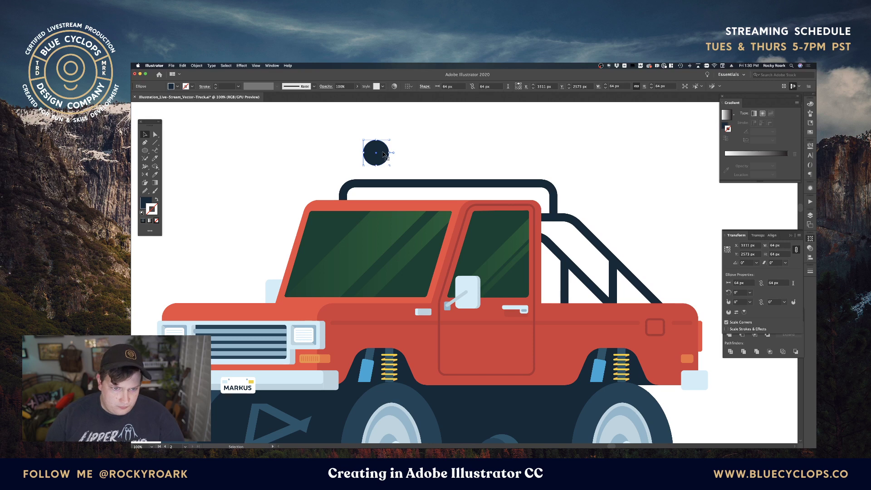
{"action": "mouse_move", "coordinate": [383, 154]}
{"action": "left_mouse_down"}
{"action": "mouse_move", "coordinate": [405, 153]}
{"action": "mouse_move", "coordinate": [391, 156]}
{"action": "left_mouse_up"}
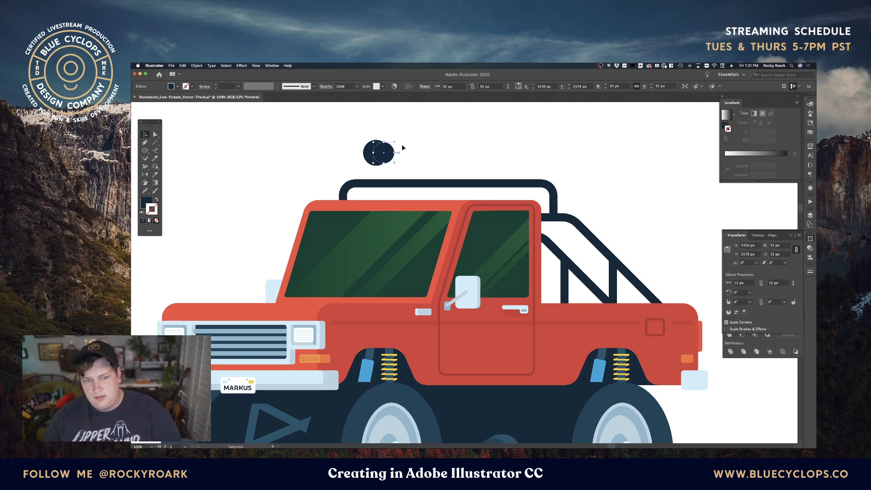
Fill the larger front circle with yellow and remove its stroke
{"action": "left_click", "coordinate": [372, 153]}
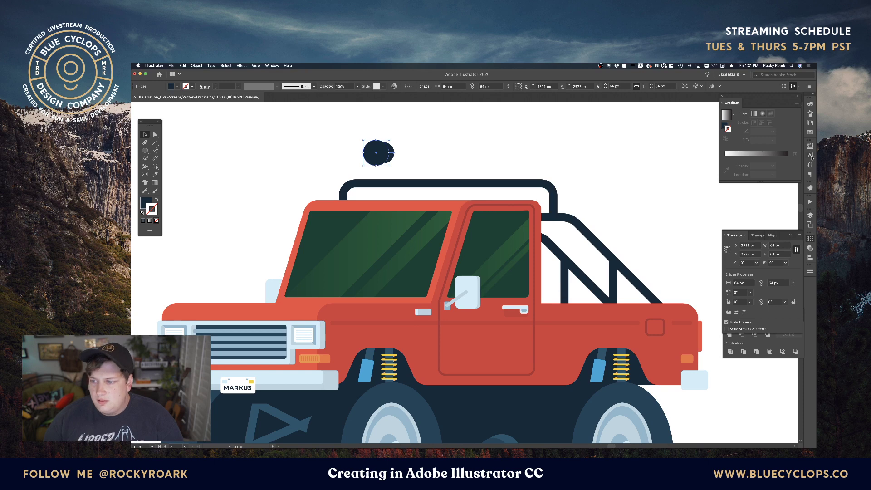
{"action": "left_click", "coordinate": [810, 131]}
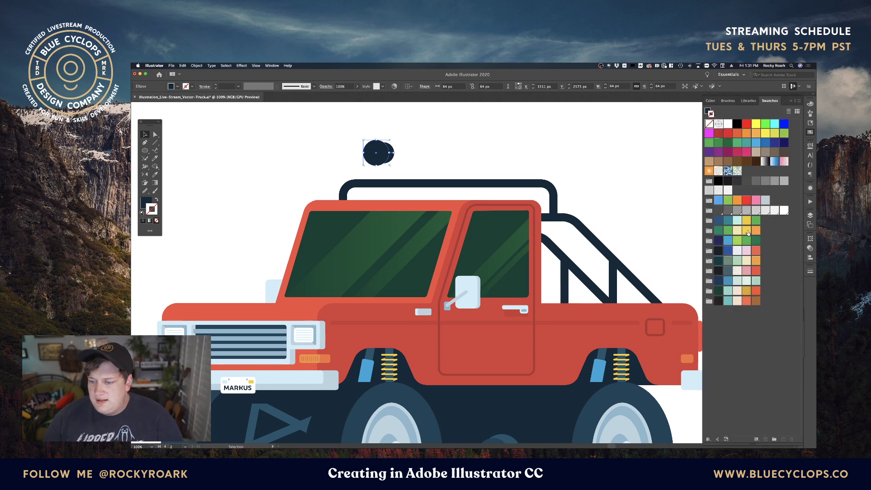
{"action": "left_click", "coordinate": [746, 230]}
{"action": "key", "text": "shift+x"}
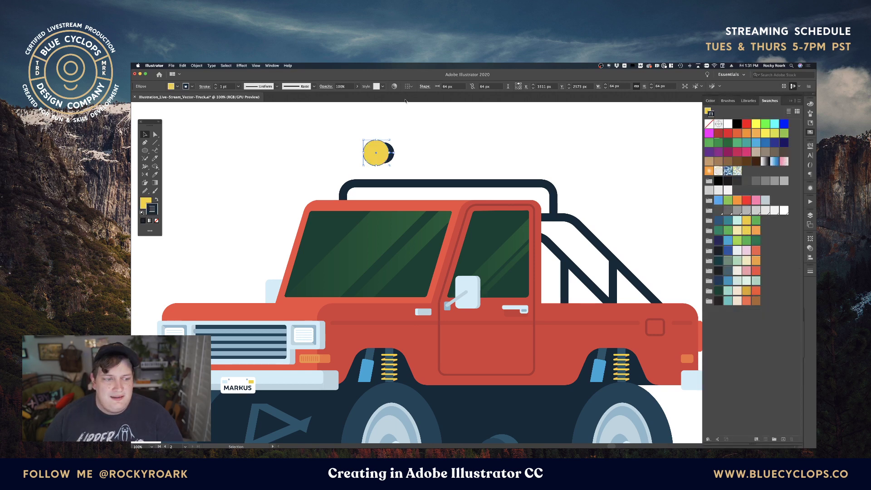
{"action": "key", "text": "slash"}
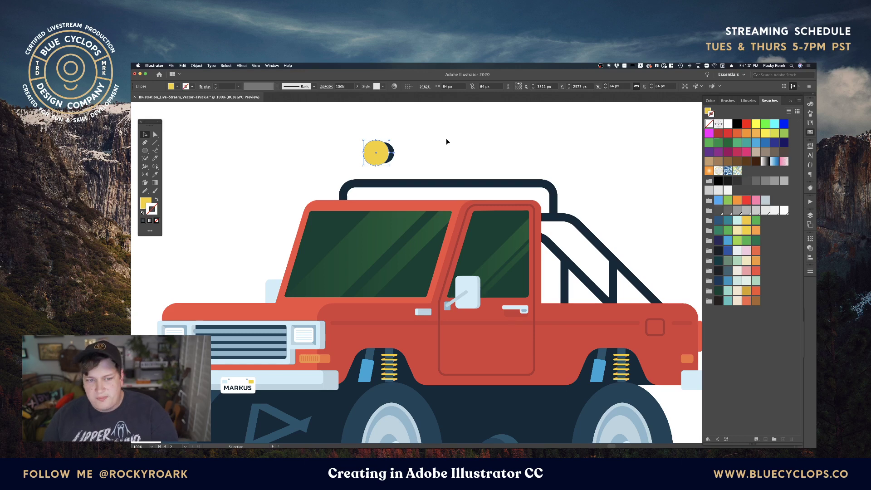
{"action": "left_click", "coordinate": [402, 156]}
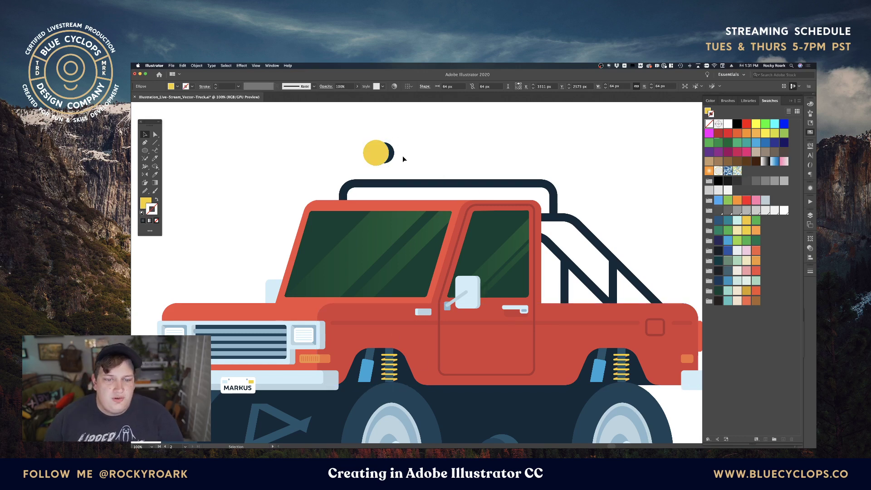
Add a copy of the yellow circle behind it, offset 6 px to the right, and fill the copy with orange
{"action": "left_click", "coordinate": [378, 153]}
{"action": "key", "text": "super+equal"}
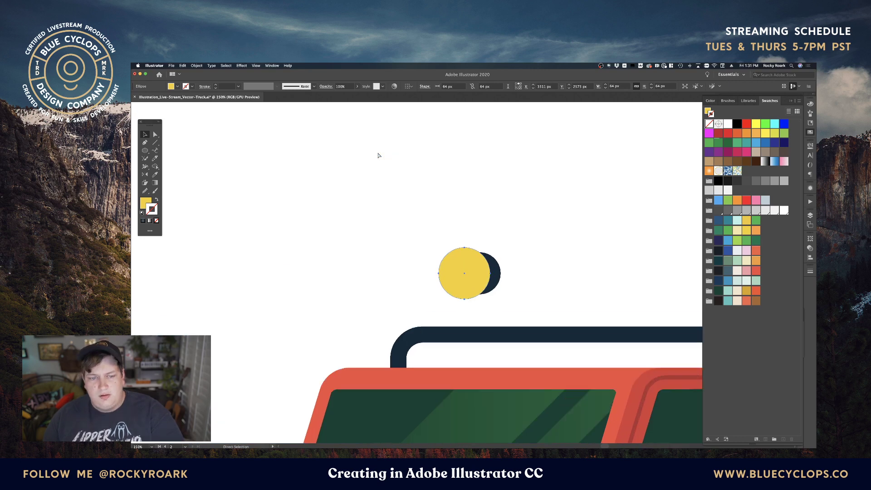
{"action": "key", "text": "super+equal"}
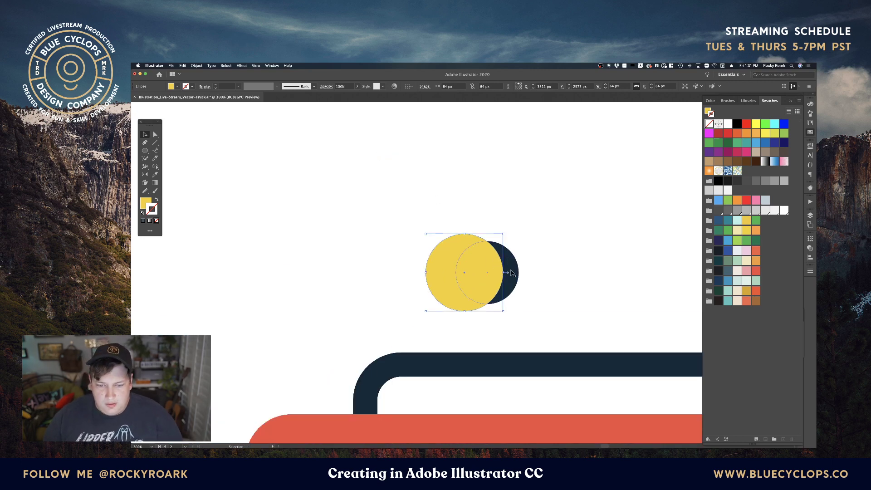
{"action": "key", "text": "a"}
{"action": "key", "text": "super+c"}
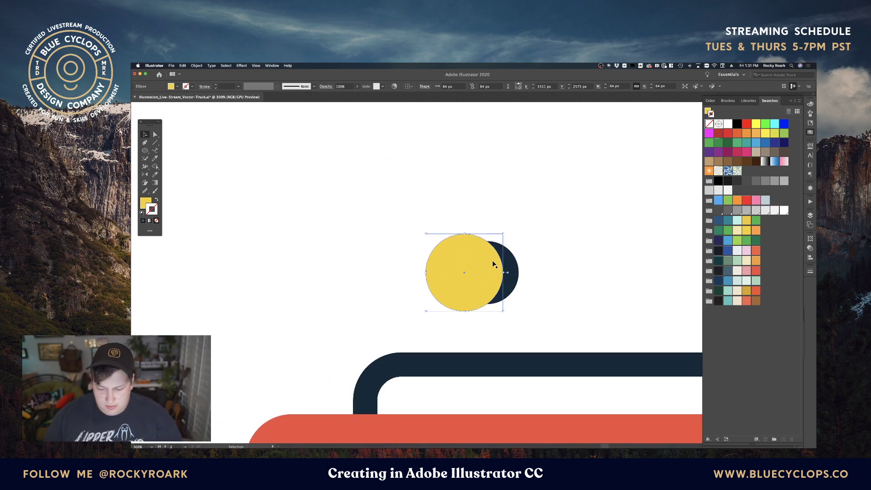
{"action": "key", "text": "super+f"}
{"action": "key", "text": "shift+Right"}
{"action": "key", "text": "Left"}
{"action": "key", "text": "Left"}
{"action": "key", "text": "Left"}
{"action": "key", "text": "Left"}
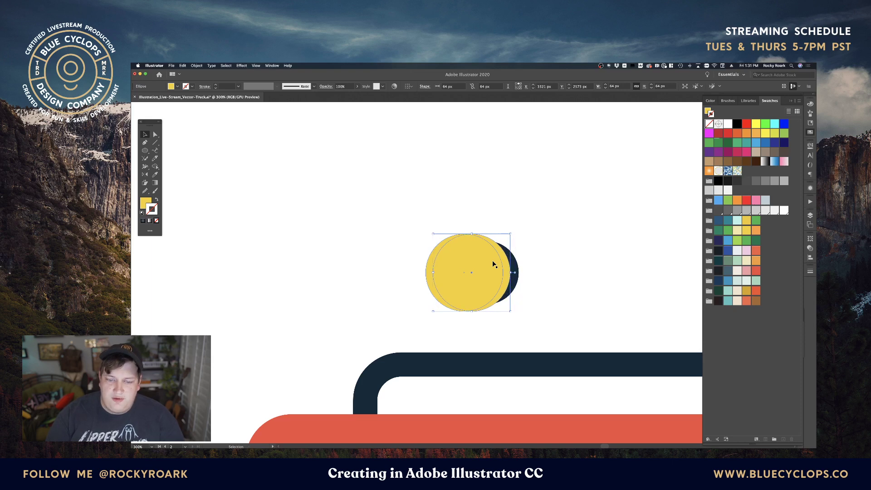
{"action": "left_click", "coordinate": [756, 231]}
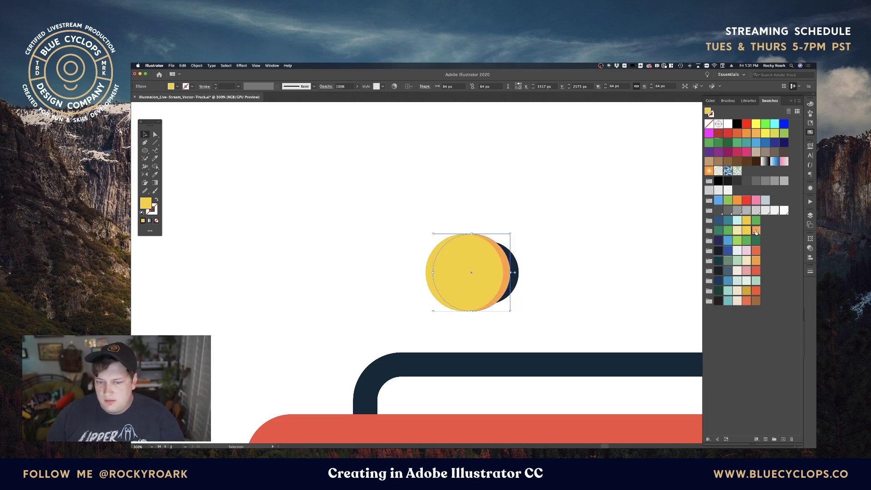
{"action": "left_click", "coordinate": [558, 261]}
Add a smaller concentric copy of the yellow circle, about 48 px wide, on the light's face
{"action": "scroll", "coordinate": [545, 263], "scroll_direction": "down", "scroll_amount": 3}
{"action": "scroll", "coordinate": [545, 263], "scroll_direction": "right", "scroll_amount": 2}
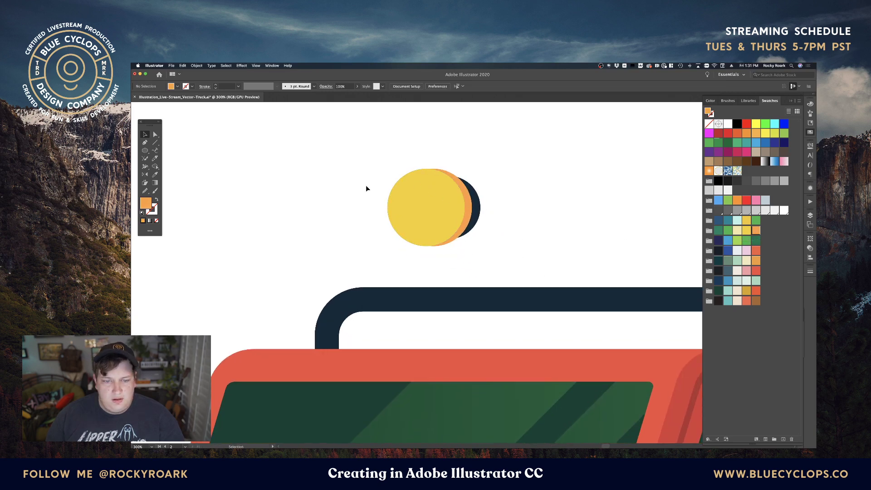
{"action": "key", "text": "a"}
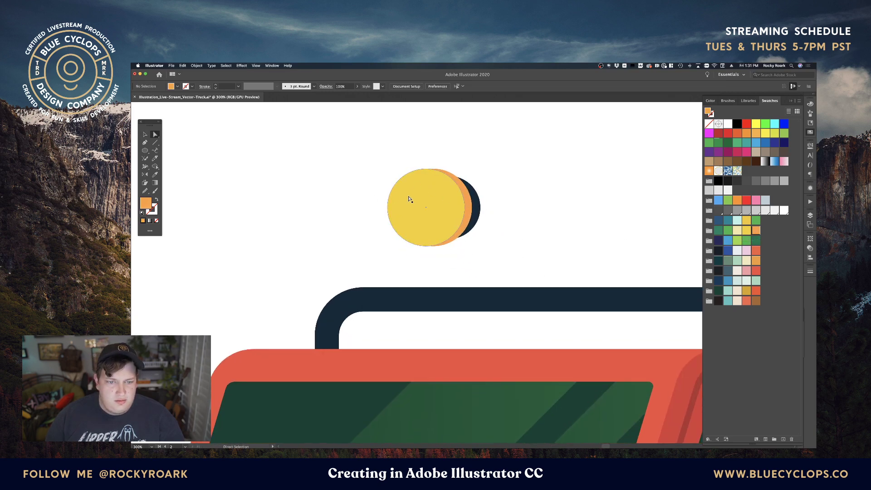
{"action": "left_click", "coordinate": [422, 197]}
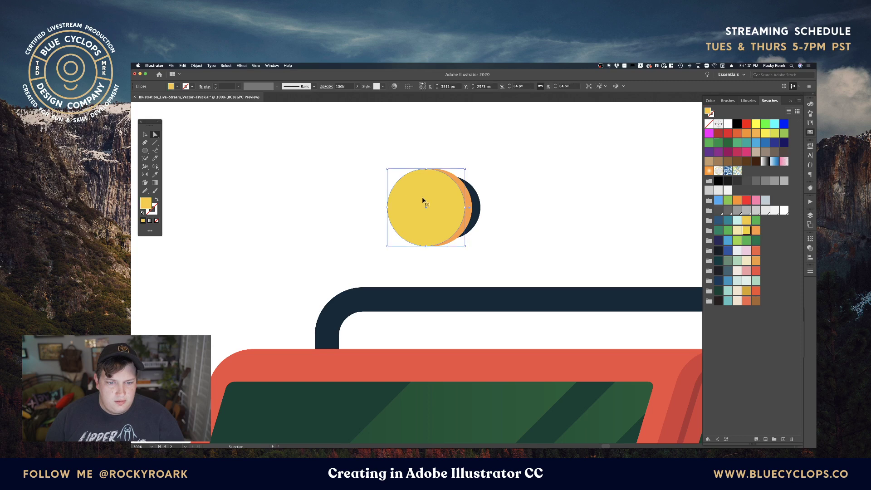
{"action": "key", "text": "v"}
{"action": "left_click_drag", "start_coordinate": [464, 207], "coordinate": [452, 209]}
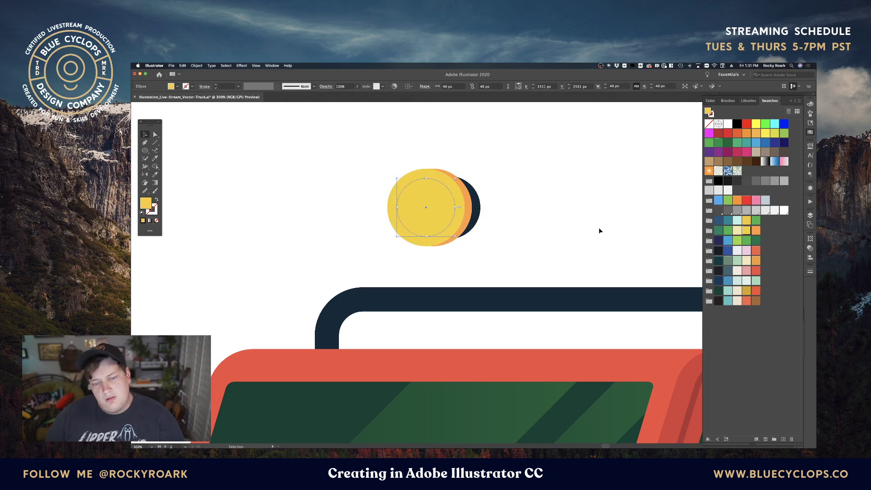
Fill the inner circle with pale yellow, set its opacity to 35%, and enlarge it slightly
{"action": "left_click", "coordinate": [738, 230]}
{"action": "left_click", "coordinate": [350, 86]}
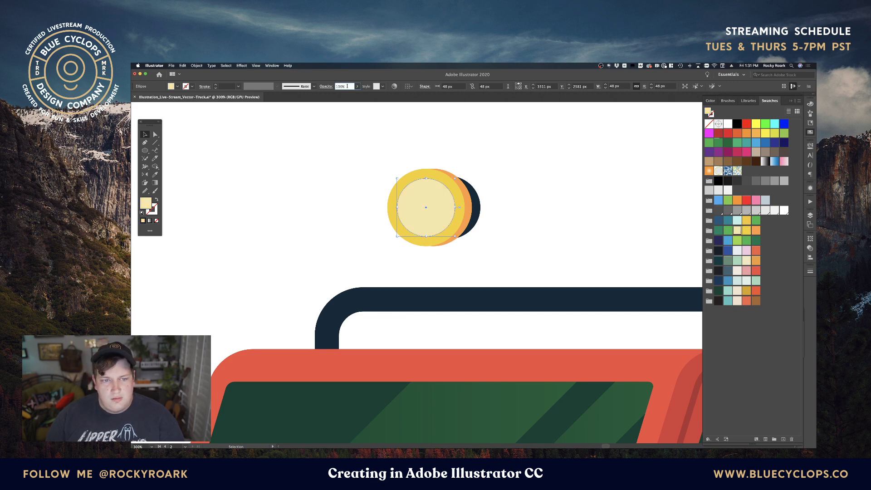
{"action": "type", "text": "35"}
{"action": "key", "text": "Return"}
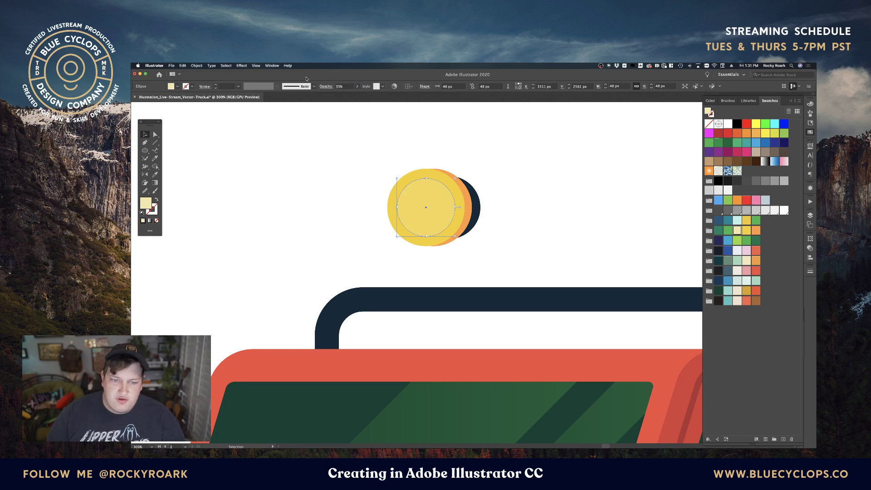
{"action": "left_click_drag", "start_coordinate": [455, 210], "coordinate": [458, 210]}
{"action": "left_click", "coordinate": [521, 223]}
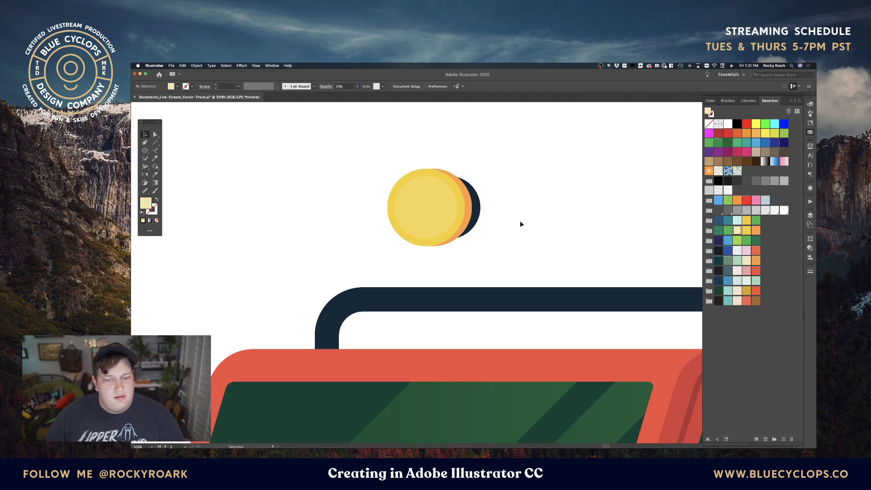
{"action": "left_click", "coordinate": [155, 142]}
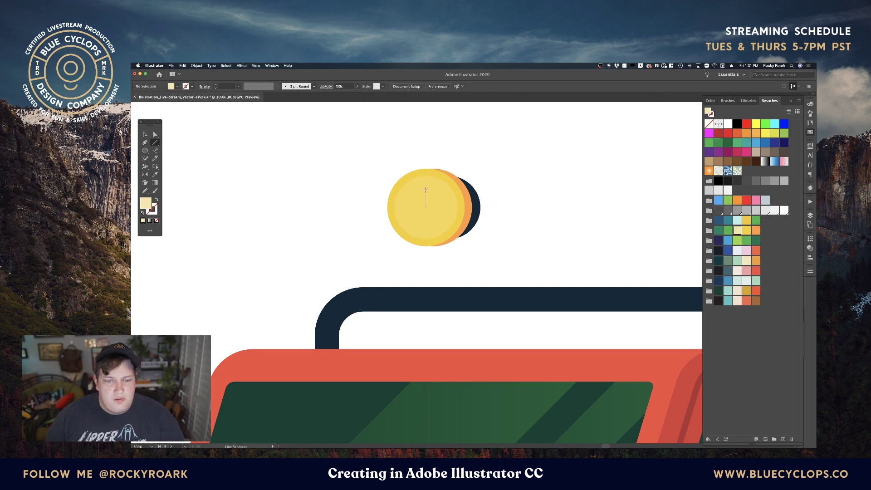
{"action": "left_click_drag", "start_coordinate": [426, 188], "coordinate": [441, 189]}
{"action": "key", "text": "super+shift+a"}
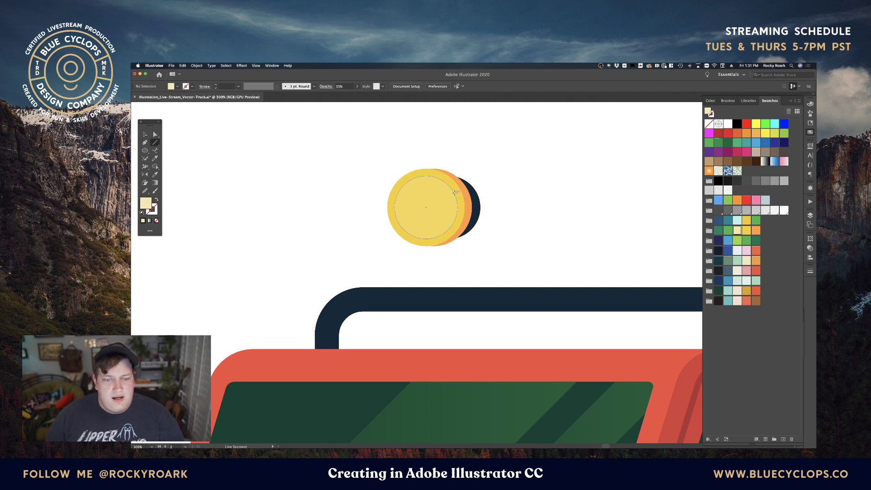
{"action": "key", "text": "v"}
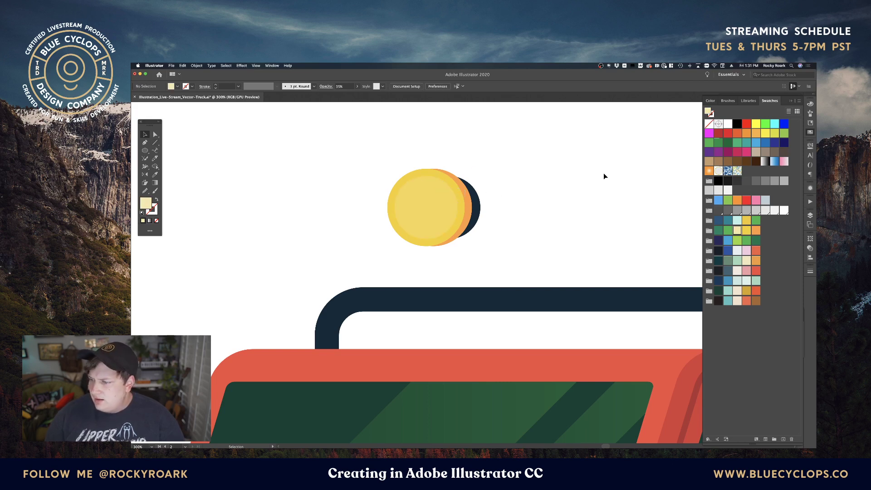
{"action": "left_click", "coordinate": [425, 193]}
{"action": "left_click", "coordinate": [539, 225]}
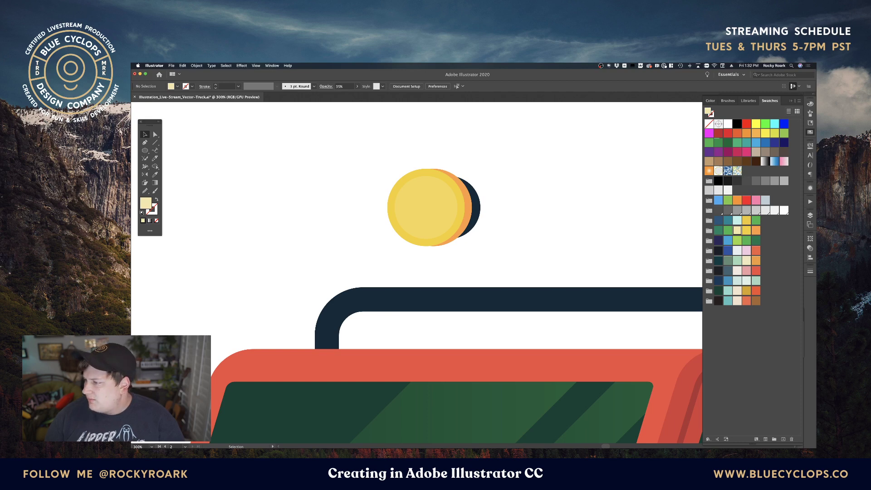
{"action": "key", "text": "Tab"}
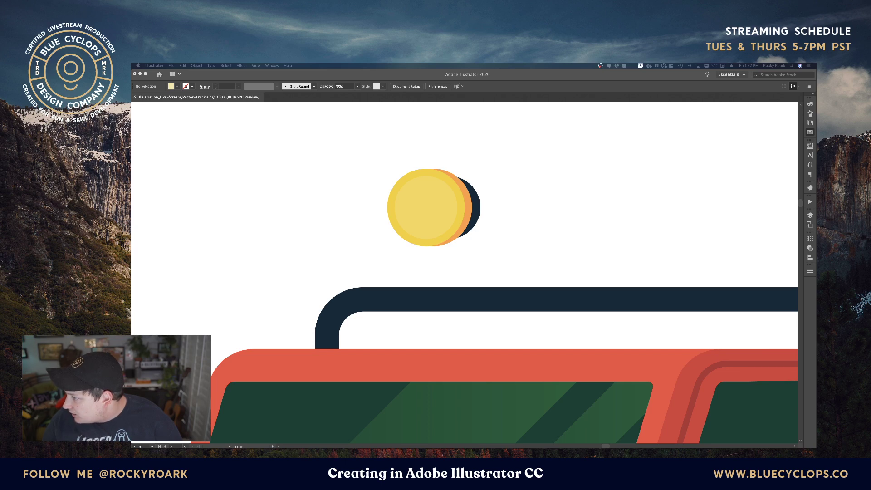
{"action": "left_click", "coordinate": [532, 194]}
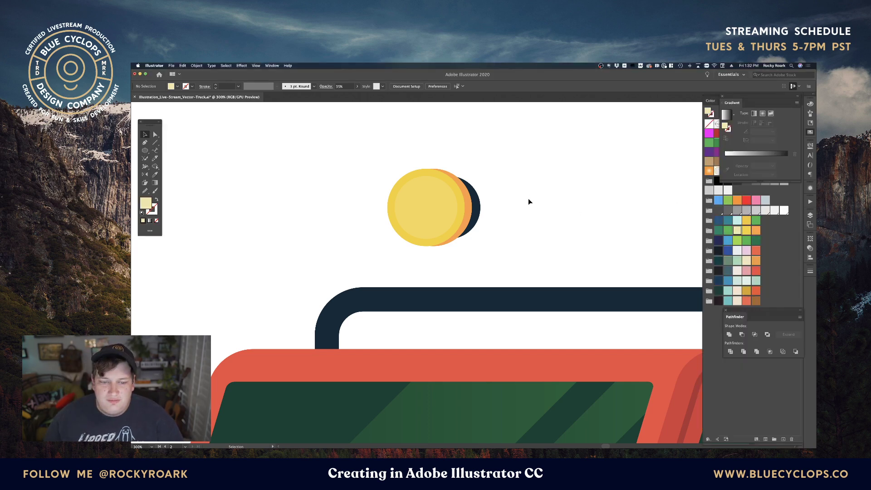
Draw a vertical line about 42 px long through the yellow light's centre with a 3 pt pale yellow stroke and round caps
{"action": "left_click", "coordinate": [155, 143]}
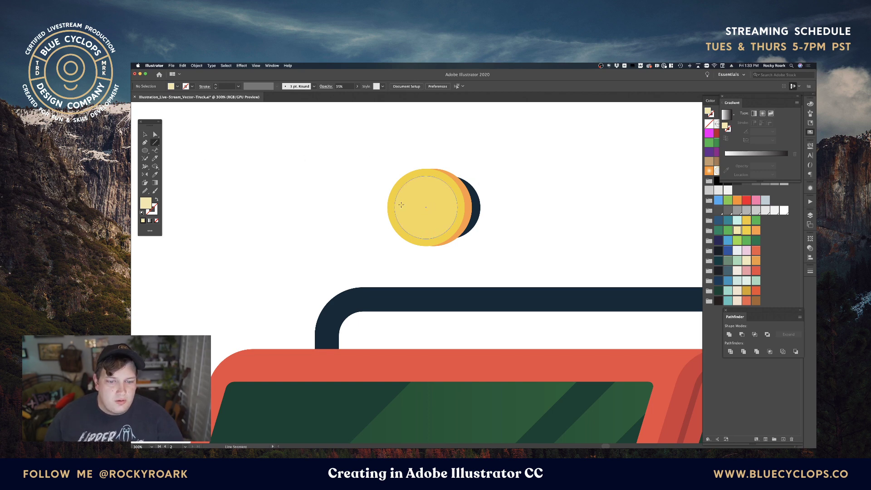
{"action": "left_click_drag", "start_coordinate": [426, 207], "coordinate": [427, 232]}
{"action": "left_click", "coordinate": [737, 231]}
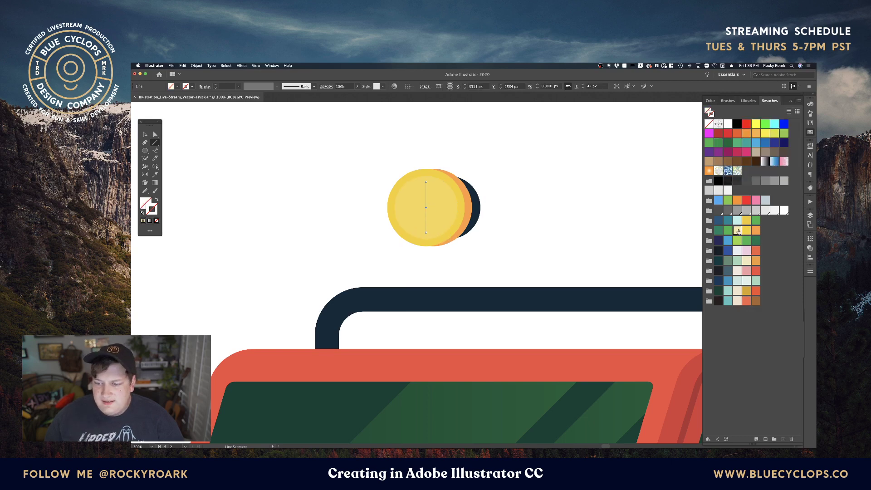
{"action": "left_click", "coordinate": [216, 85]}
{"action": "left_click", "coordinate": [216, 85]}
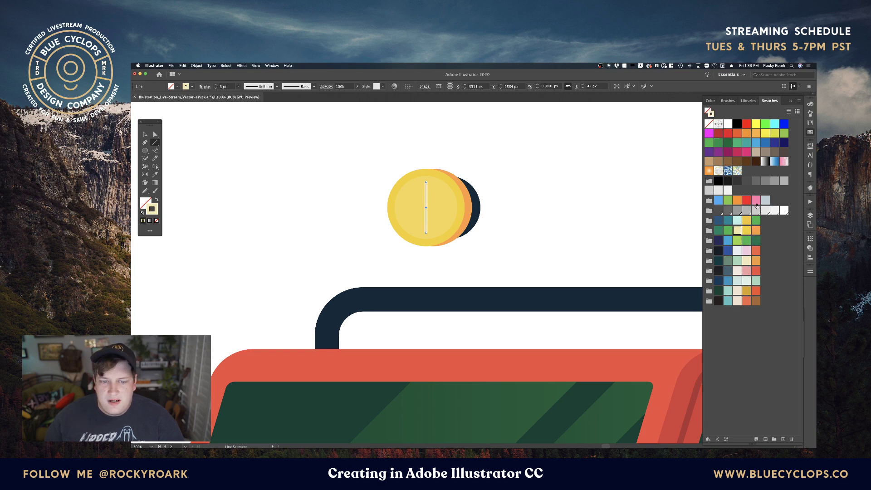
{"action": "left_click", "coordinate": [810, 272]}
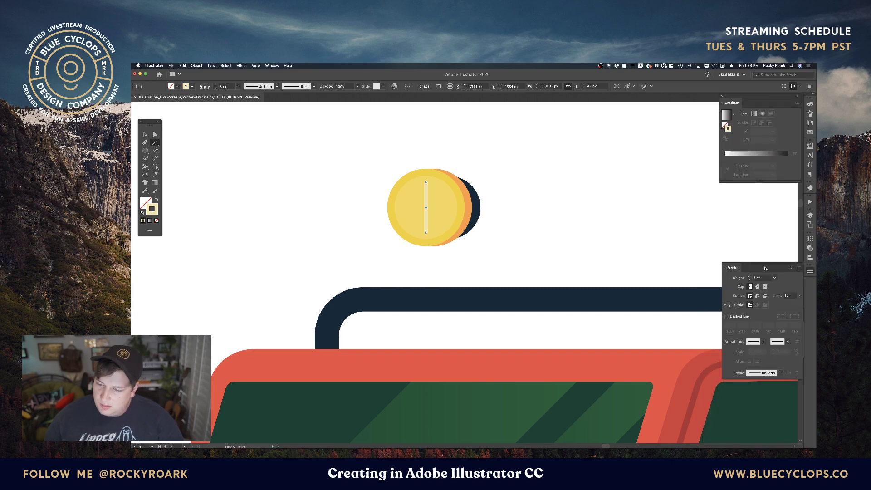
{"action": "key", "text": "v"}
{"action": "left_click", "coordinate": [491, 194]}
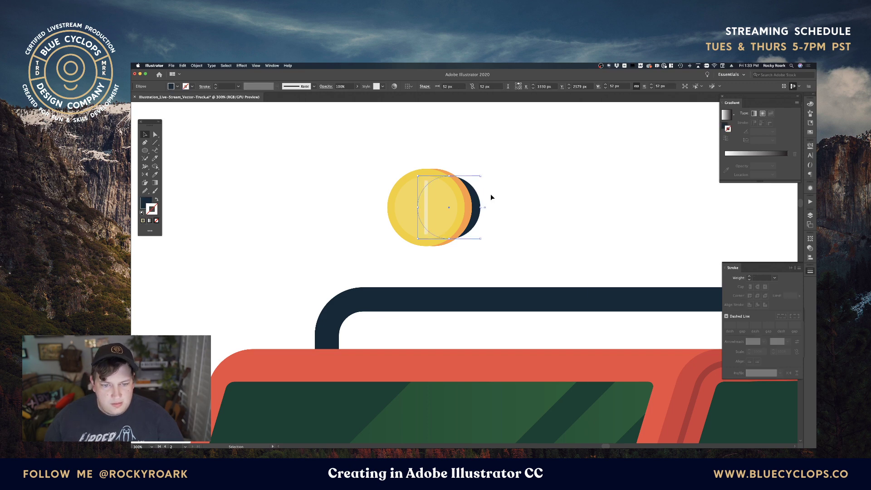
Duplicate the vertical line at even spacing into five lines and centre the shortened set on the light's inner circle
{"action": "left_click_drag", "start_coordinate": [426, 198], "coordinate": [416, 198]}
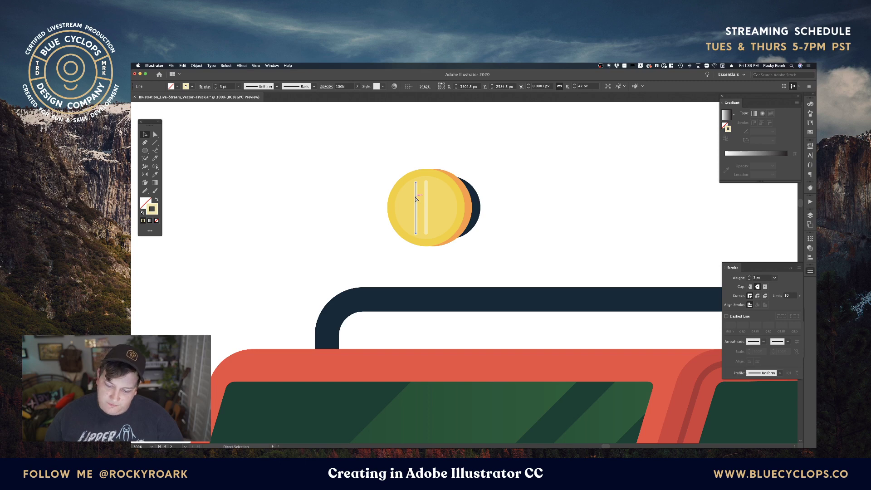
{"action": "key", "text": "super+d"}
{"action": "key", "text": "super+d"}
{"action": "key", "text": "super+d"}
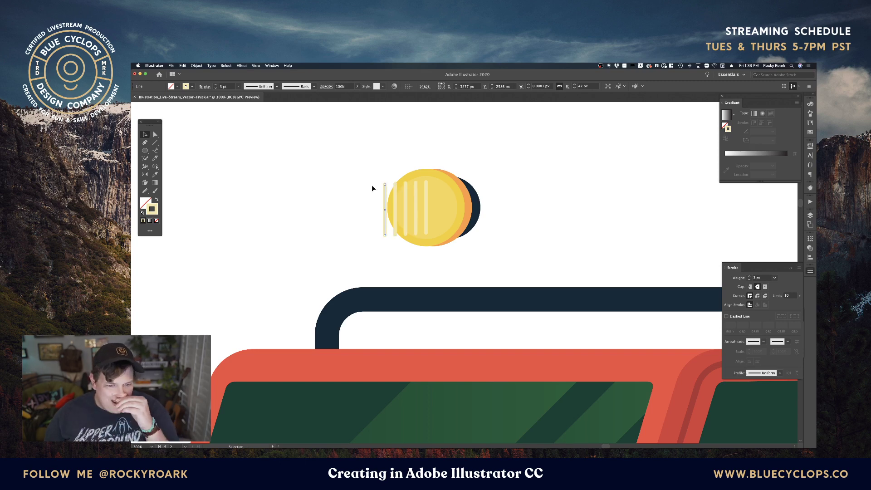
{"action": "left_click_drag", "start_coordinate": [370, 177], "coordinate": [465, 203]}
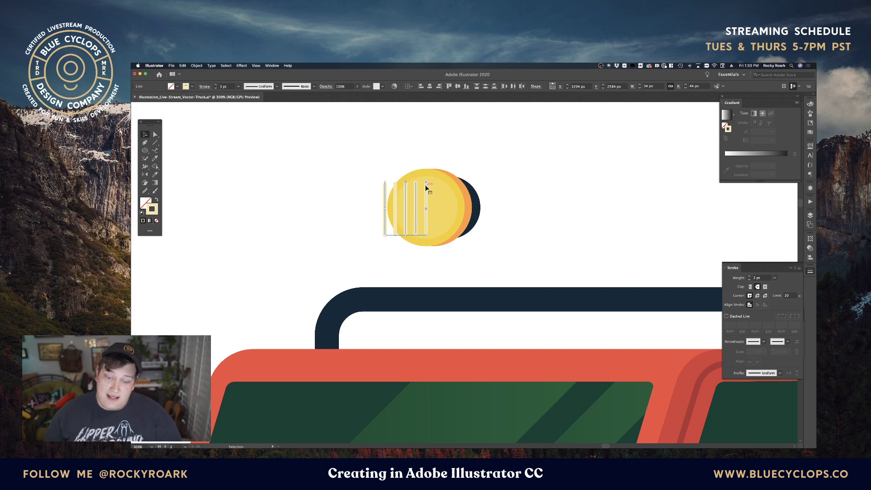
{"action": "mouse_move", "coordinate": [426, 195]}
{"action": "left_mouse_down"}
{"action": "mouse_move", "coordinate": [453, 192]}
{"action": "mouse_move", "coordinate": [425, 191]}
{"action": "left_mouse_up"}
{"action": "key", "text": "super+z"}
{"action": "left_click", "coordinate": [511, 178]}
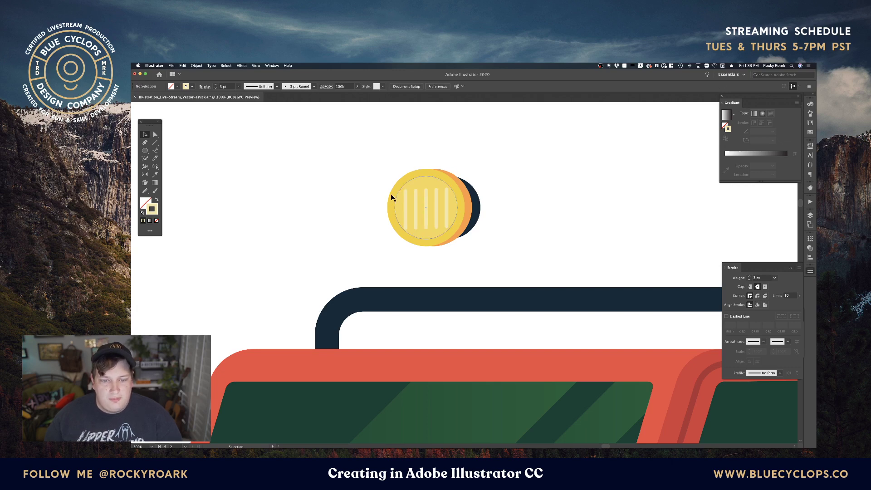
Delete the five pale yellow lines from the light's face
{"action": "left_click_drag", "start_coordinate": [374, 189], "coordinate": [480, 219]}
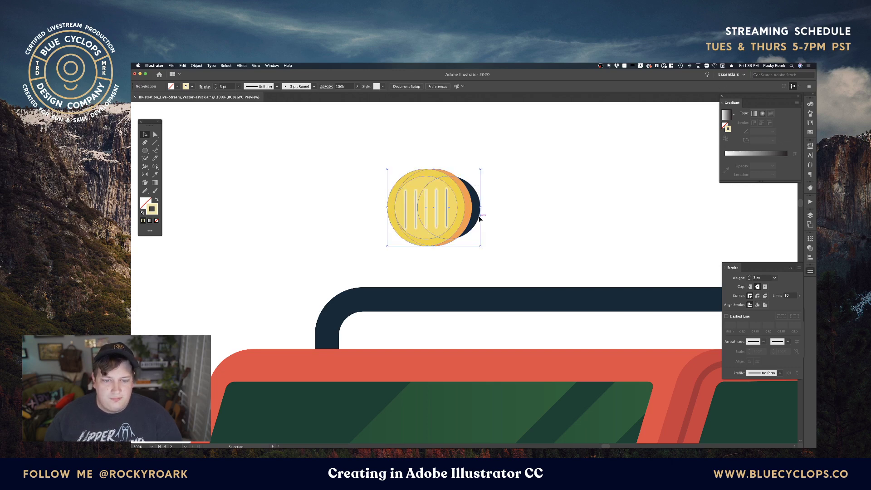
{"action": "left_click", "coordinate": [456, 202], "text": "shift"}
{"action": "key", "text": "super+shift+a"}
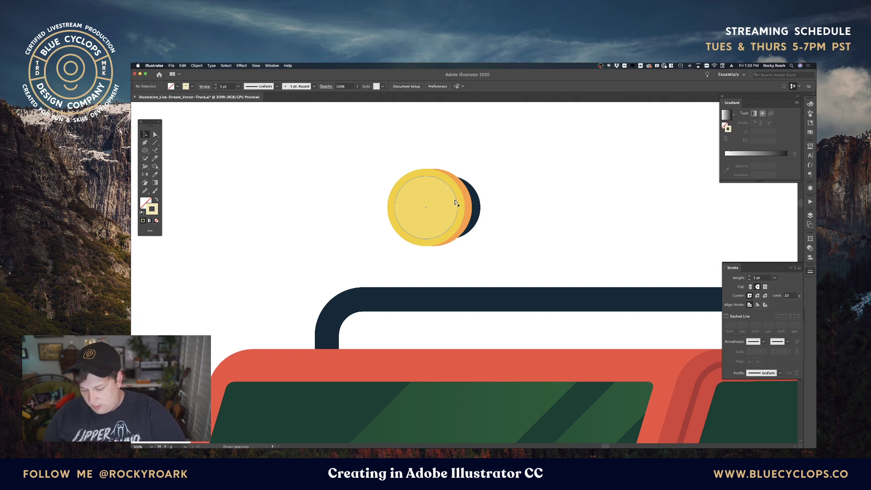
Copy the line group from the truck's front headlight and place it centred on the yellow roof light, rotated to run vertically
{"action": "key", "text": "super+minus"}
{"action": "key", "text": "super+minus"}
{"action": "scroll", "coordinate": [403, 312], "scroll_direction": "down", "scroll_amount": 5}
{"action": "scroll", "coordinate": [404, 312], "scroll_direction": "left", "scroll_amount": 5}
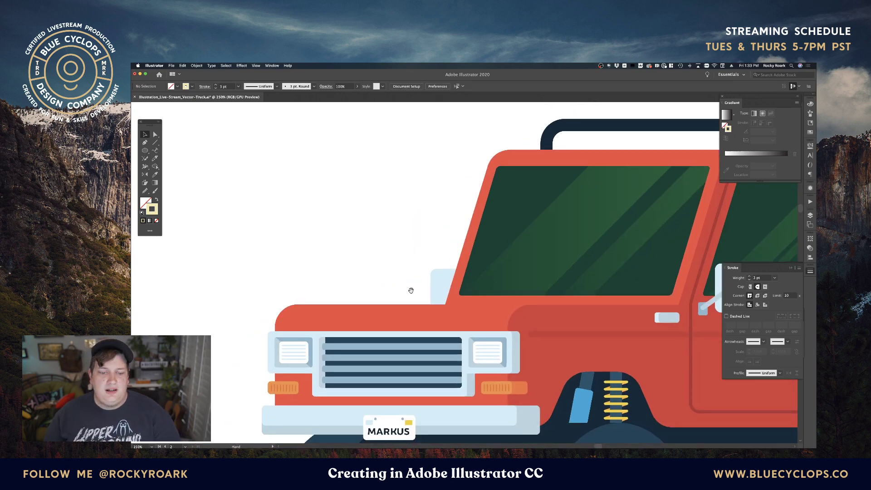
{"action": "left_click", "coordinate": [293, 355]}
{"action": "key", "text": "super+c"}
{"action": "left_click_drag", "start_coordinate": [581, 240], "coordinate": [482, 378]}
{"action": "key", "text": "super+v"}
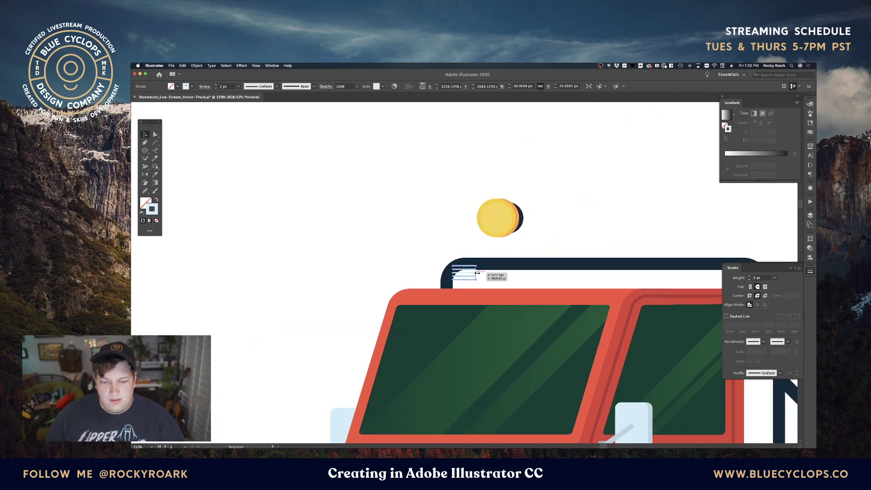
{"action": "left_click_drag", "start_coordinate": [480, 282], "coordinate": [499, 224]}
{"action": "key", "text": "super+equal"}
{"action": "key", "text": "super+equal"}
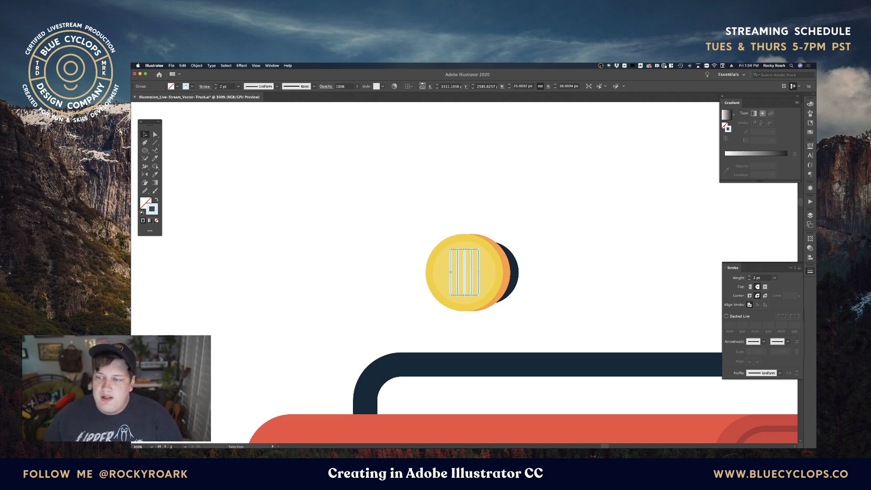
Recolor the copied line group's stroke pale yellow and shorten the group to about 27 px tall
{"action": "left_click", "coordinate": [811, 133]}
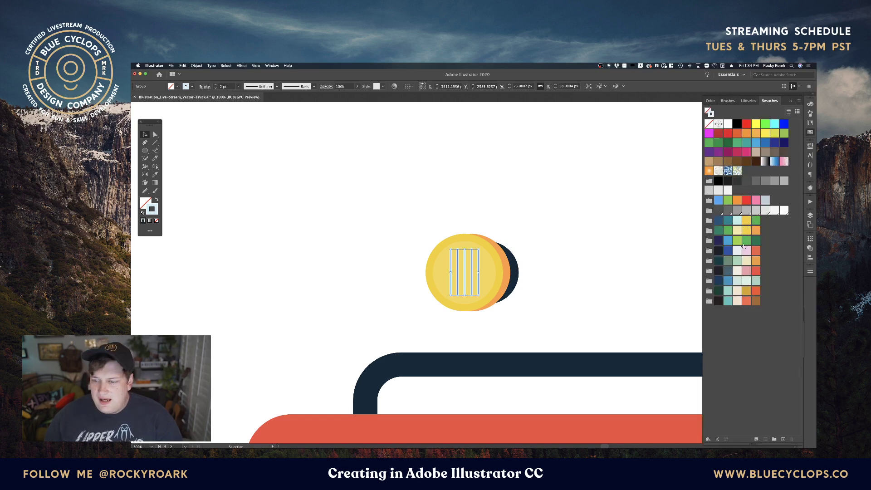
{"action": "left_click", "coordinate": [737, 231]}
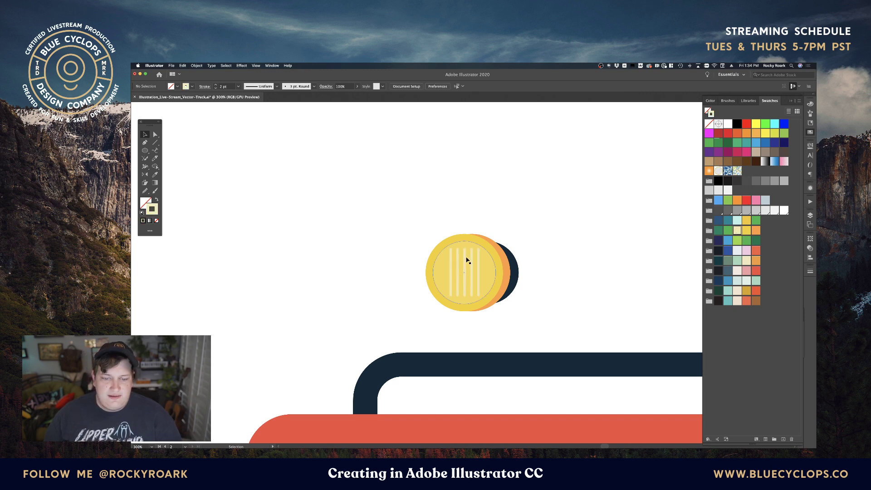
{"action": "left_click_drag", "start_coordinate": [465, 249], "coordinate": [465, 255]}
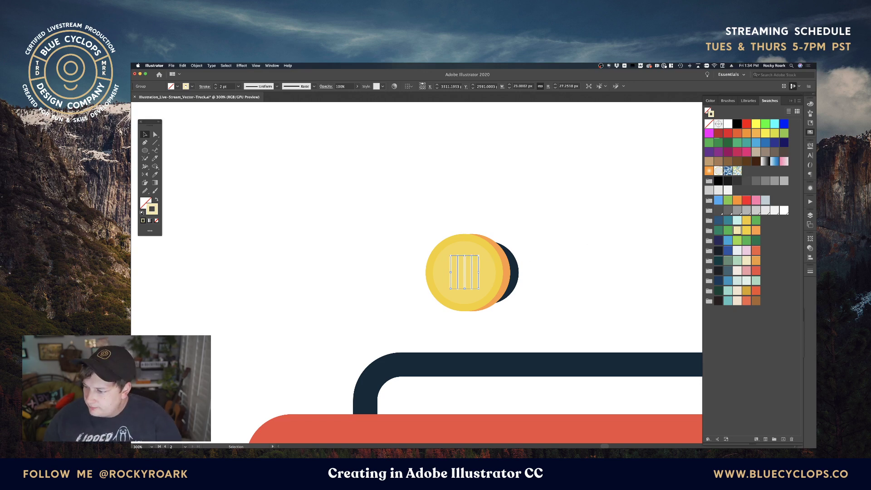
{"action": "key", "text": "Tab"}
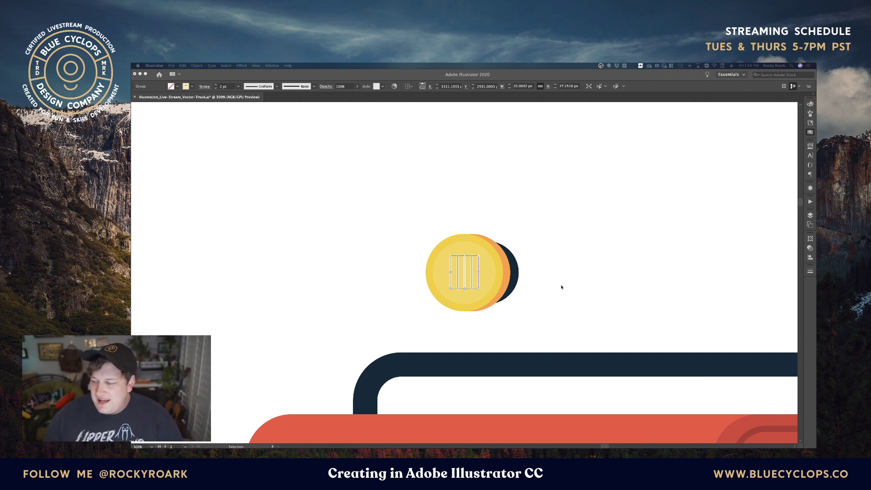
{"action": "key", "text": "Tab"}
{"action": "left_click", "coordinate": [548, 276]}
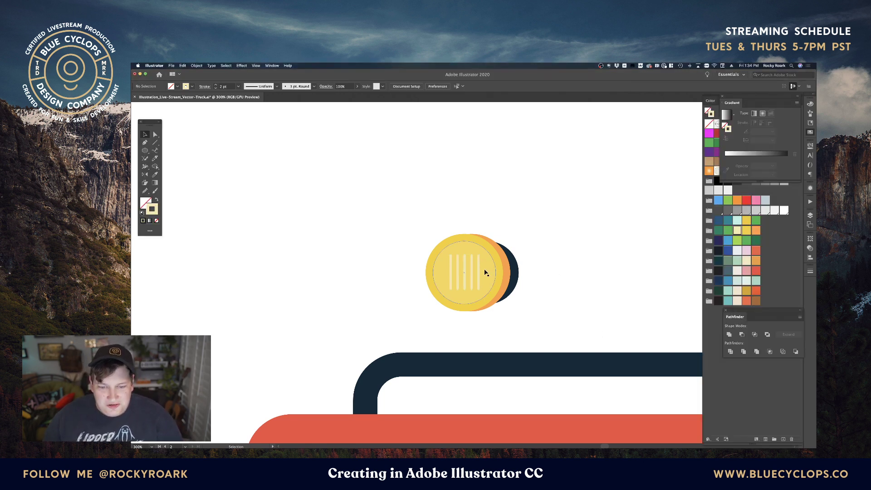
Add two evenly spaced line copies to the left of the group and recentre all seven lines on the light
{"action": "key", "text": "a"}
{"action": "left_click_drag", "start_coordinate": [450, 267], "coordinate": [438, 267]}
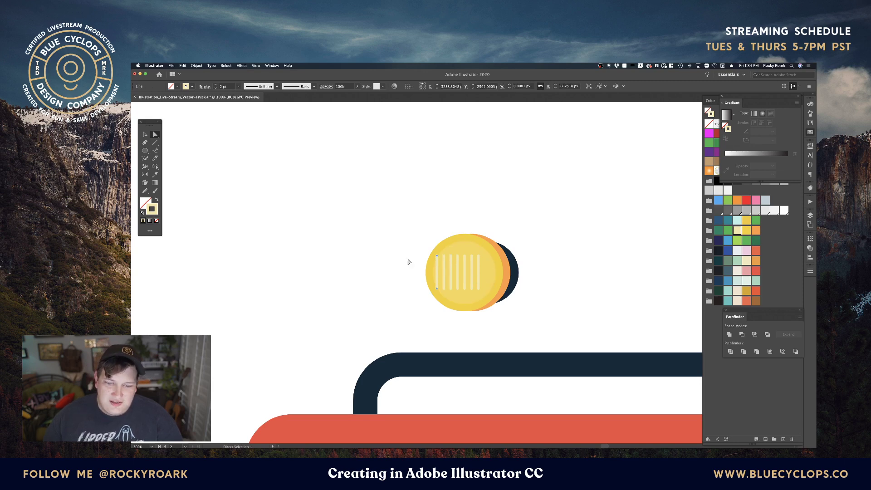
{"action": "left_click", "coordinate": [431, 266], "text": "super"}
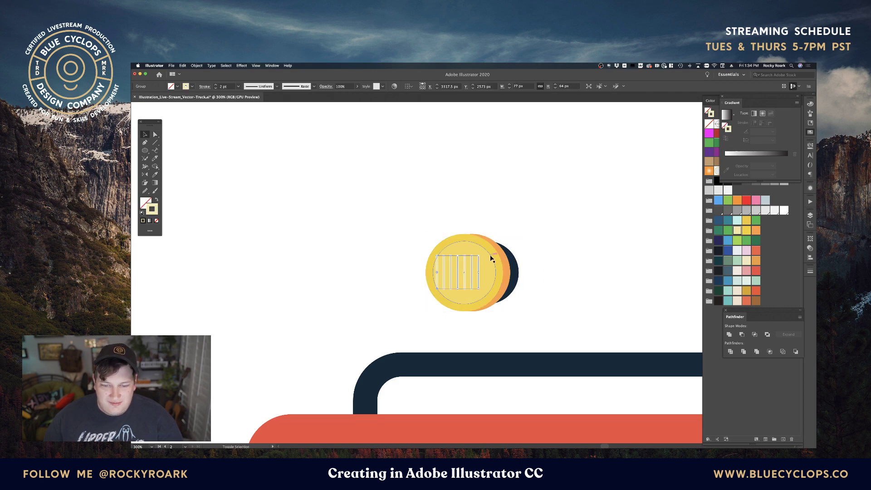
{"action": "left_click_drag", "start_coordinate": [477, 263], "coordinate": [504, 271]}
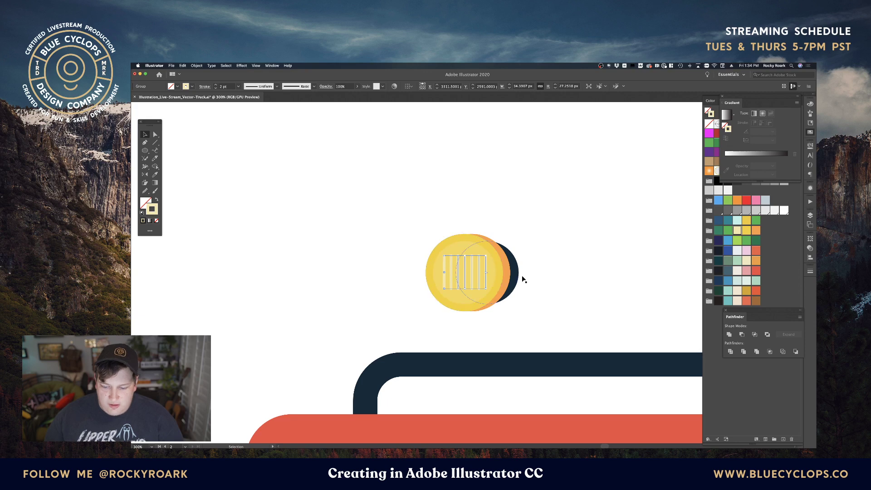
Extend the line group with two more evenly spaced copies on its left side, making nine lines
{"action": "left_click", "coordinate": [522, 277]}
{"action": "key", "text": "a"}
{"action": "left_click_drag", "start_coordinate": [445, 271], "coordinate": [438, 273]}
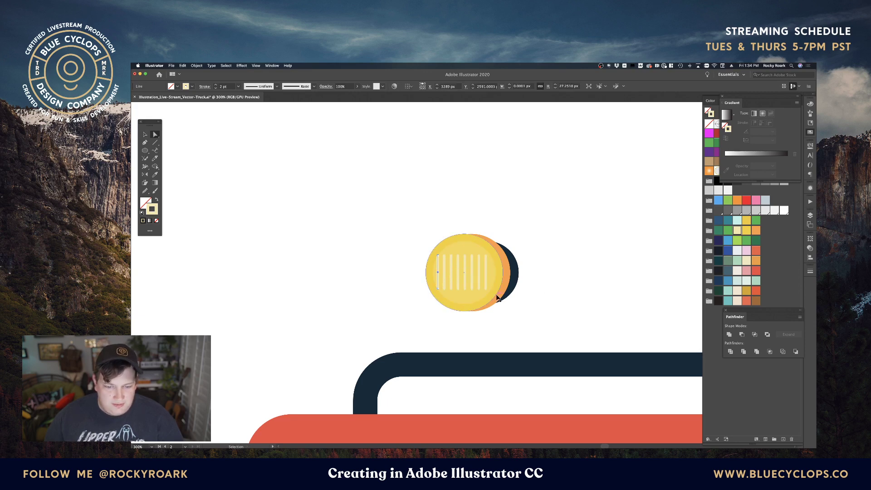
{"action": "key", "text": "super+d"}
{"action": "key", "text": "v"}
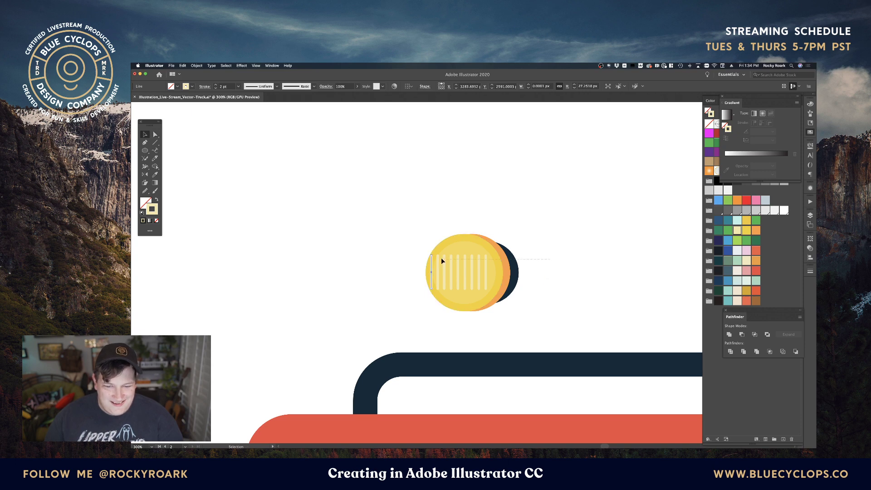
{"action": "left_click", "coordinate": [441, 258]}
{"action": "left_click_drag", "start_coordinate": [506, 245], "coordinate": [507, 247]}
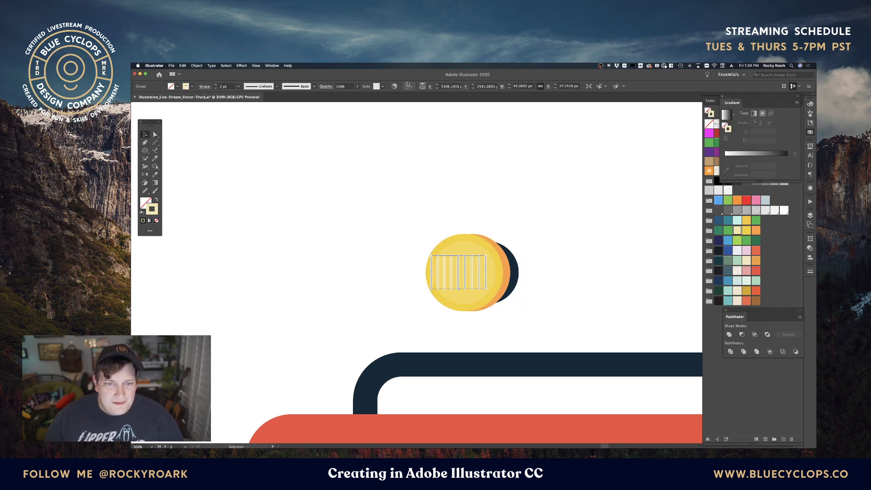
Ungroup and evenly distribute the nine lines, centring them on the light's face and shortening them to about 15 px
{"action": "key", "text": "super+shift+g"}
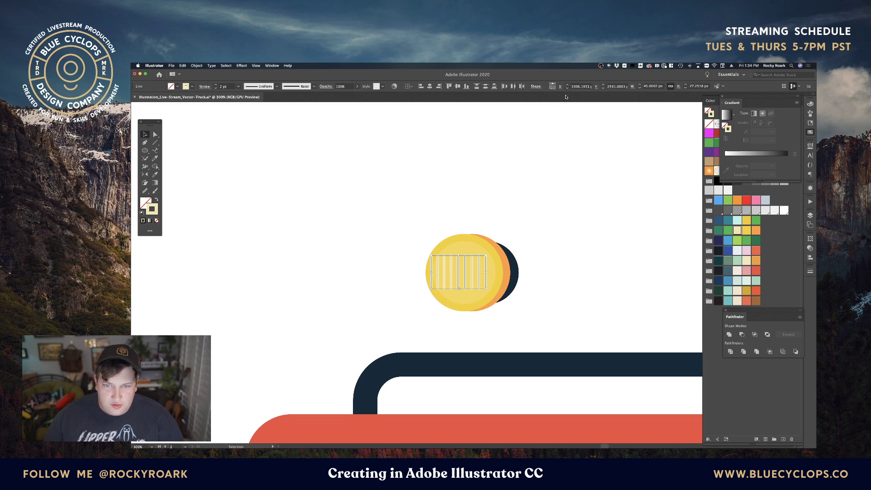
{"action": "left_click", "coordinate": [513, 86]}
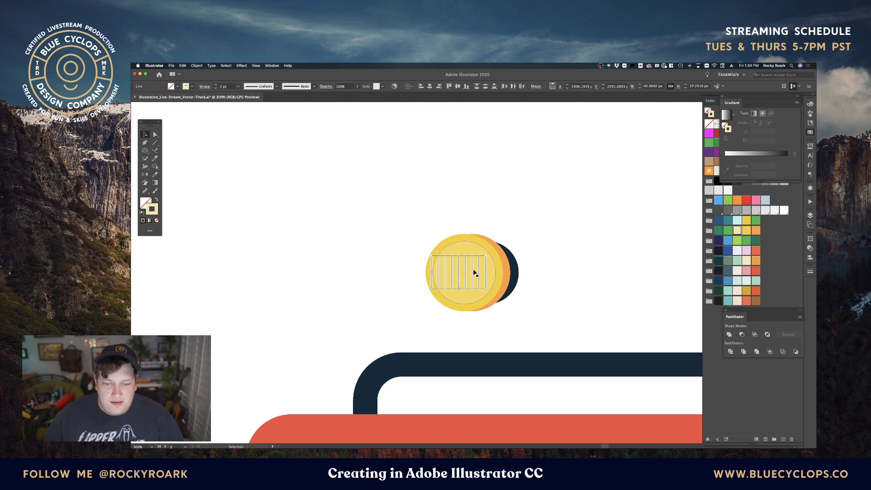
{"action": "left_click_drag", "start_coordinate": [474, 271], "coordinate": [468, 266]}
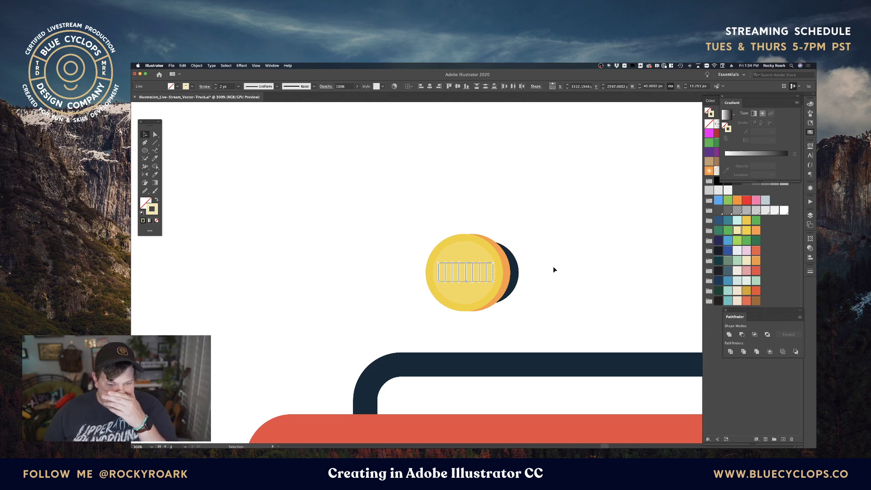
{"action": "left_click", "coordinate": [542, 277]}
{"action": "left_click", "coordinate": [494, 269]}
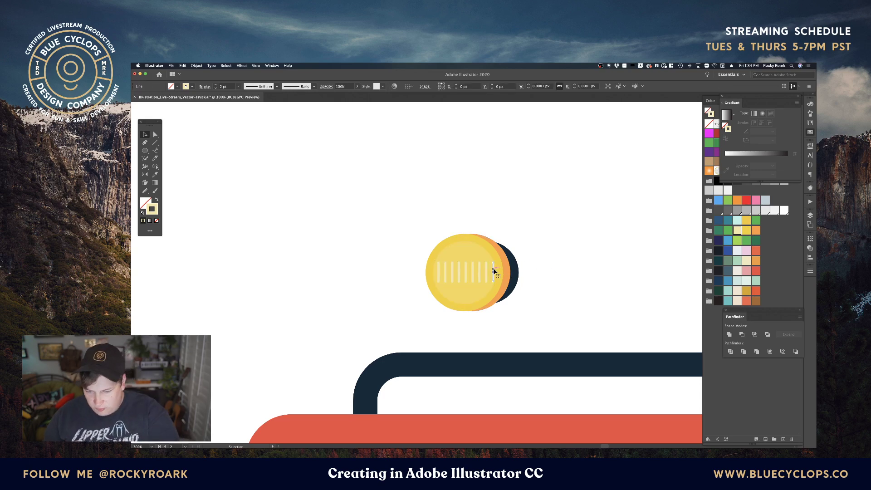
Delete the rightmost lens line and recentre the remaining eight lines on the light's face
{"action": "key", "text": "Delete"}
{"action": "key", "text": "backslash"}
{"action": "key", "text": "v"}
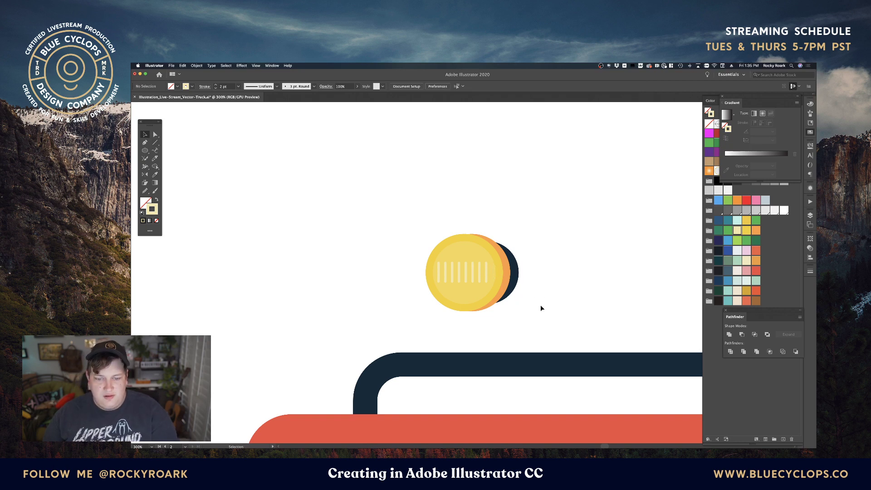
{"action": "left_click_drag", "start_coordinate": [389, 234], "coordinate": [441, 230]}
{"action": "left_click_drag", "start_coordinate": [518, 254], "coordinate": [517, 252]}
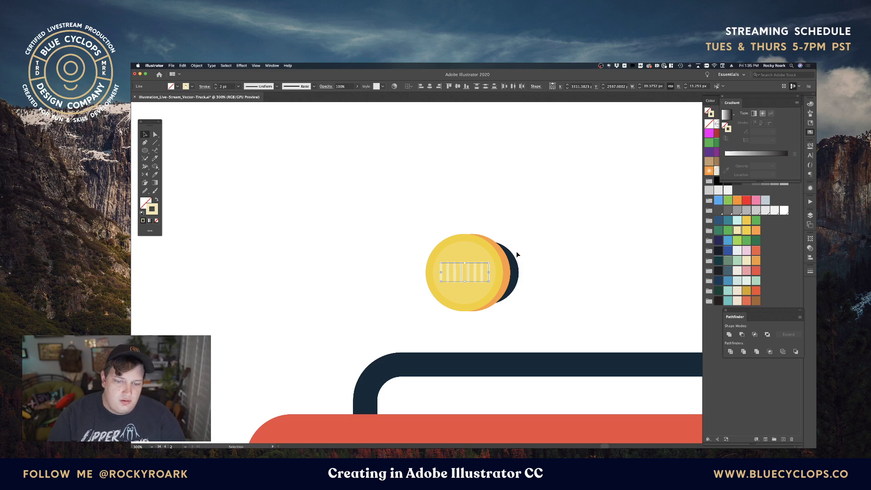
{"action": "left_click", "coordinate": [540, 248]}
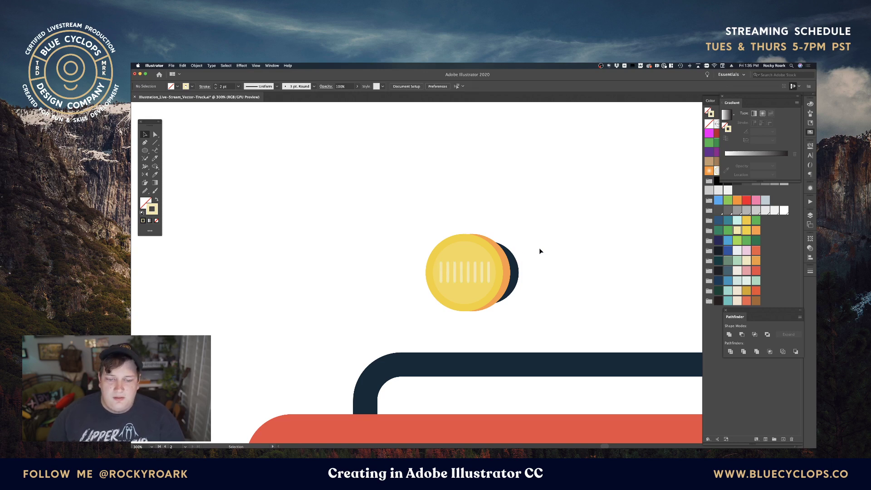
Stretch the inner six lens lines symmetrically to about 33 px tall, leaving out the outermost line on each side
{"action": "left_click_drag", "start_coordinate": [404, 246], "coordinate": [402, 244]}
{"action": "left_click_drag", "start_coordinate": [409, 221], "coordinate": [429, 225]}
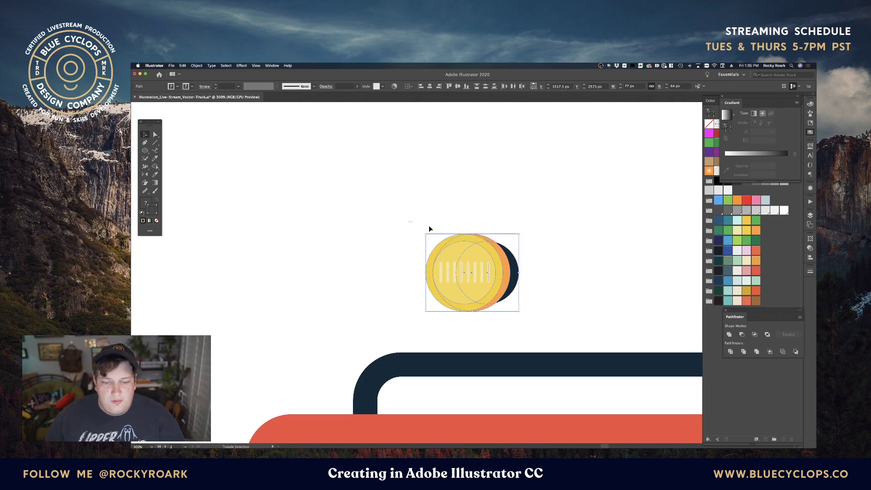
{"action": "left_click_drag", "start_coordinate": [524, 255], "coordinate": [523, 255]}
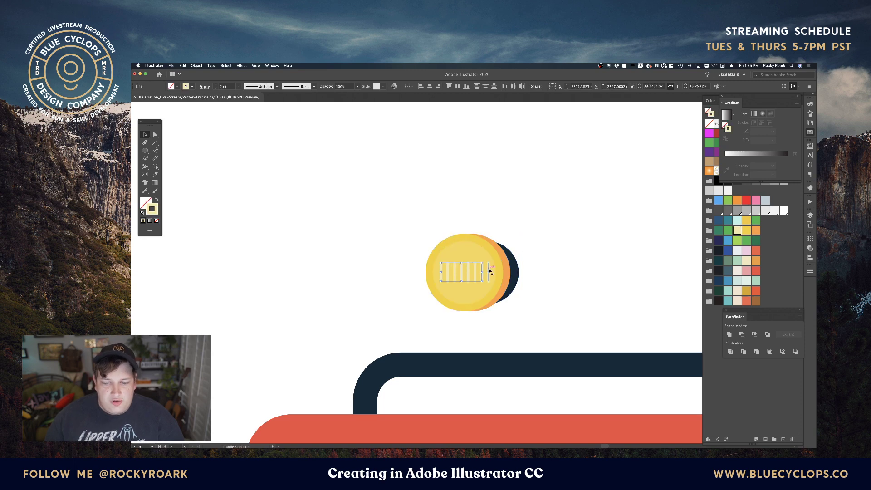
{"action": "left_click", "coordinate": [443, 273], "text": "shift"}
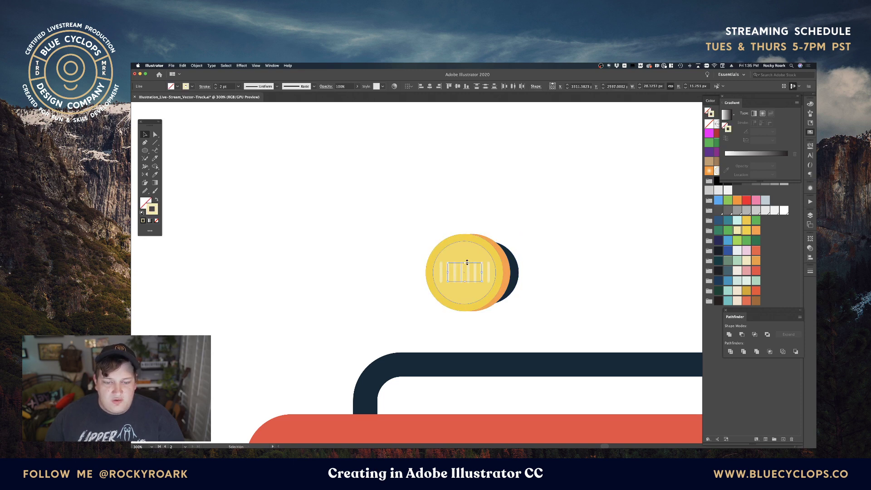
{"action": "left_click_drag", "start_coordinate": [467, 262], "coordinate": [467, 252]}
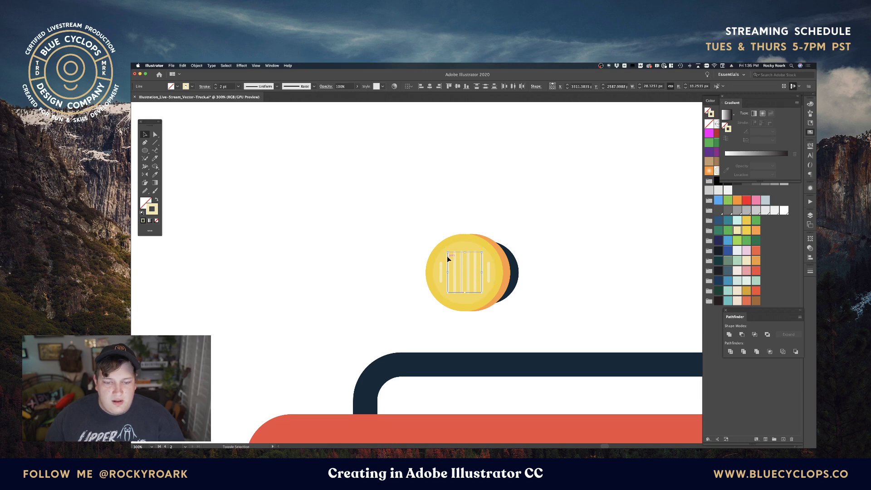
Stretch the inner four lens lines to about 39 px tall and the middle two to about 43 px, following the round lens
{"action": "left_click", "coordinate": [448, 258], "text": "shift"}
{"action": "left_click_drag", "start_coordinate": [466, 252], "coordinate": [466, 248]}
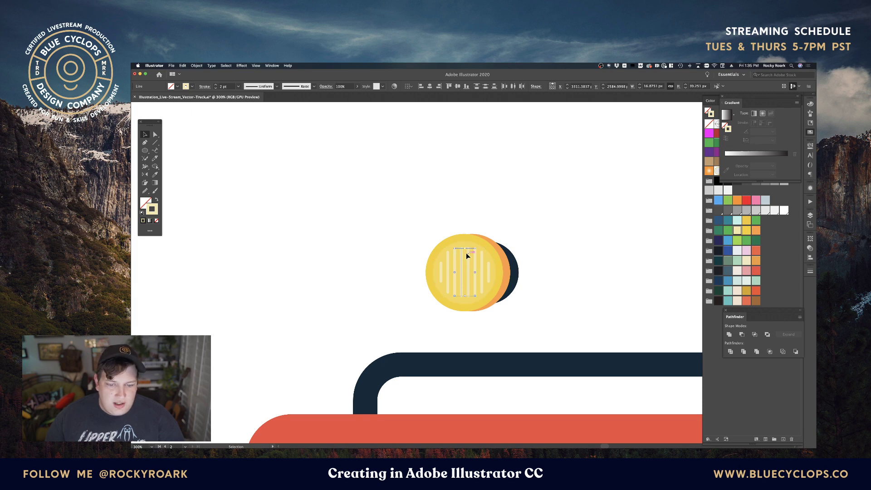
{"action": "left_click", "coordinate": [475, 252], "text": "shift"}
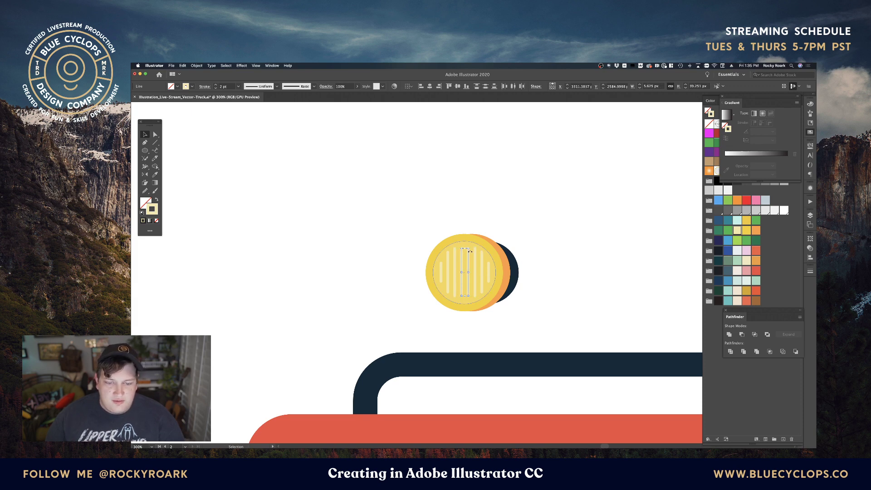
{"action": "left_click_drag", "start_coordinate": [466, 249], "coordinate": [467, 247]}
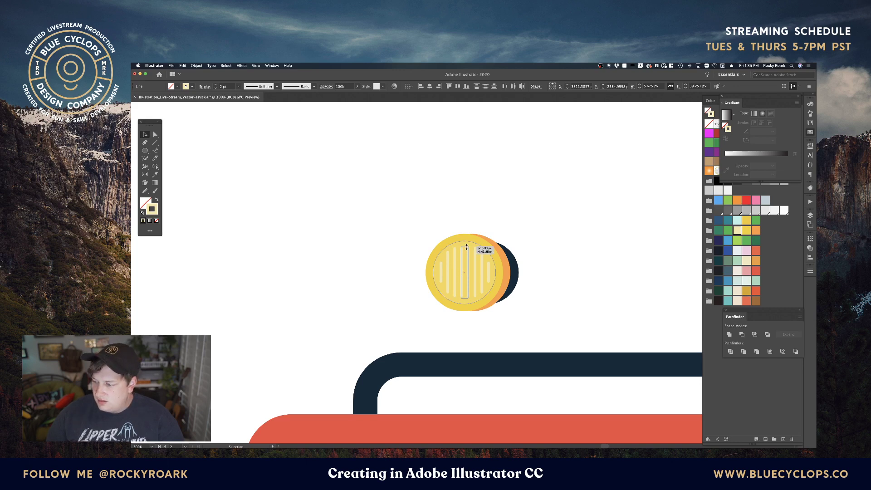
{"action": "left_click_drag", "start_coordinate": [467, 247], "coordinate": [466, 247]}
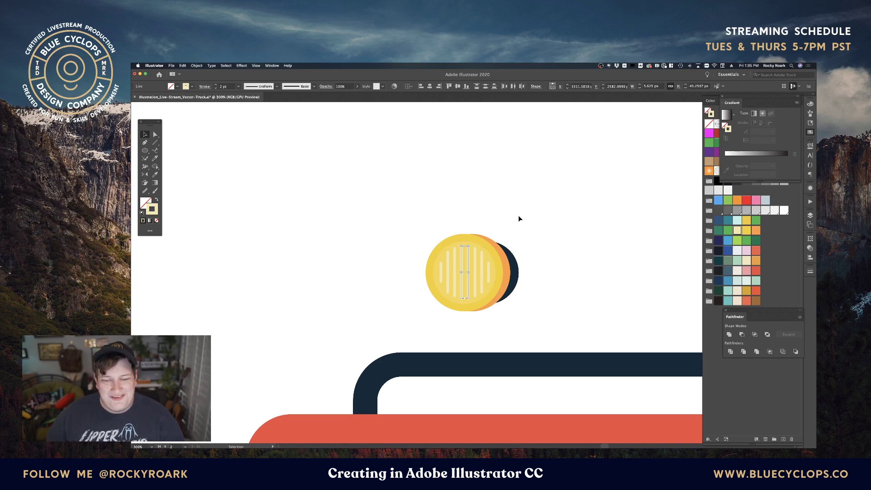
{"action": "left_click", "coordinate": [518, 215]}
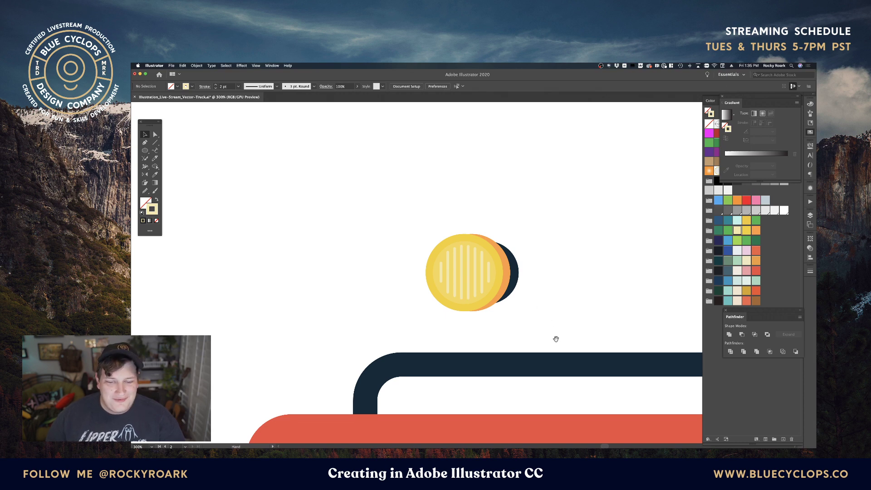
Draw a 17 x 40 px post rectangle under the light, fill it with the housing's navy and send it to the back
{"action": "left_click_drag", "start_coordinate": [557, 339], "coordinate": [507, 260]}
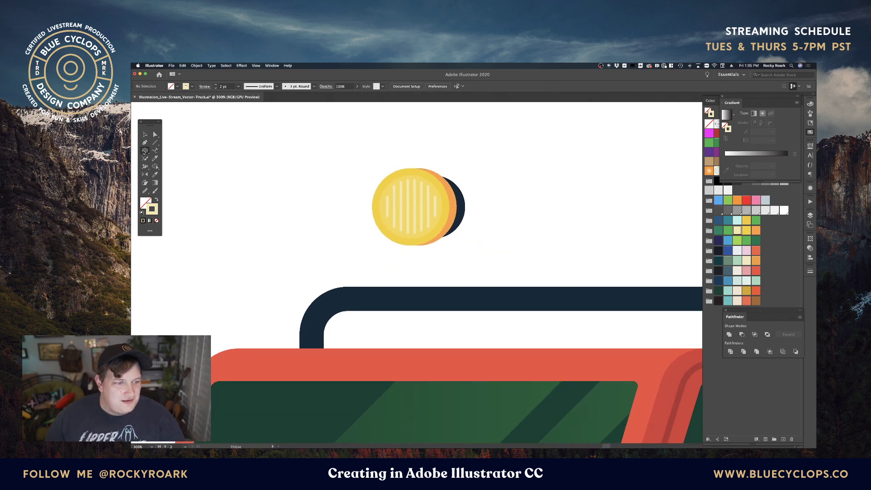
{"action": "left_click_drag", "start_coordinate": [145, 150], "coordinate": [175, 150]}
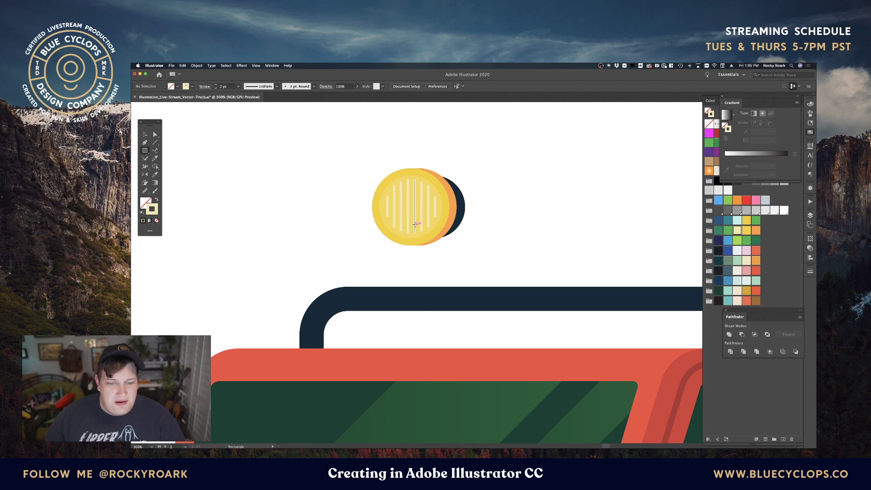
{"action": "left_click_drag", "start_coordinate": [414, 221], "coordinate": [434, 268]}
{"action": "key", "text": "shift+x"}
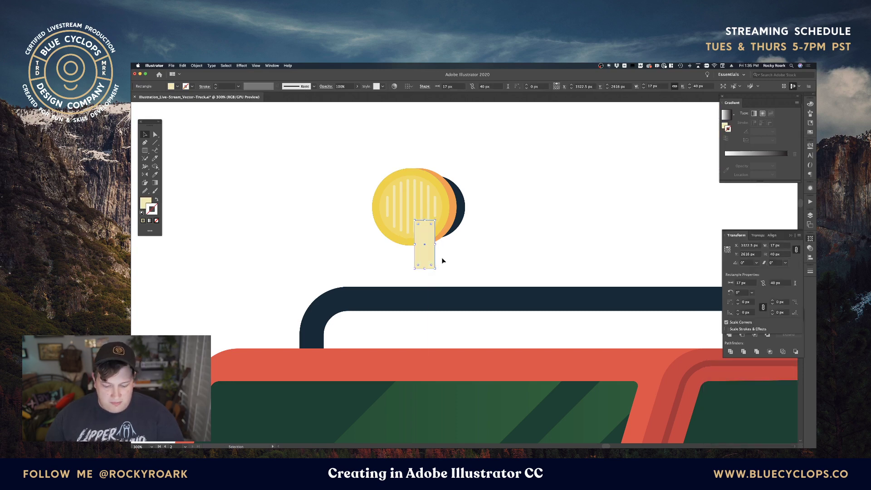
{"action": "key", "text": "i"}
{"action": "left_click", "coordinate": [456, 230]}
{"action": "key", "text": "shift+super+bracketleft"}
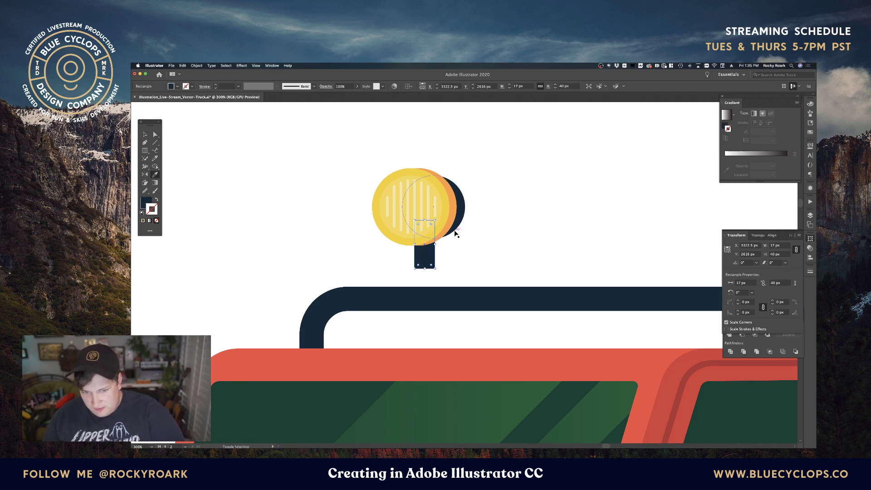
Shift the post right beneath the light's housing and lower the whole light until the post meets the roof bar
{"action": "key", "text": "v"}
{"action": "mouse_move", "coordinate": [423, 259]}
{"action": "left_mouse_down"}
{"action": "mouse_move", "coordinate": [440, 257]}
{"action": "mouse_move", "coordinate": [433, 258]}
{"action": "left_mouse_up"}
{"action": "left_click", "coordinate": [472, 258]}
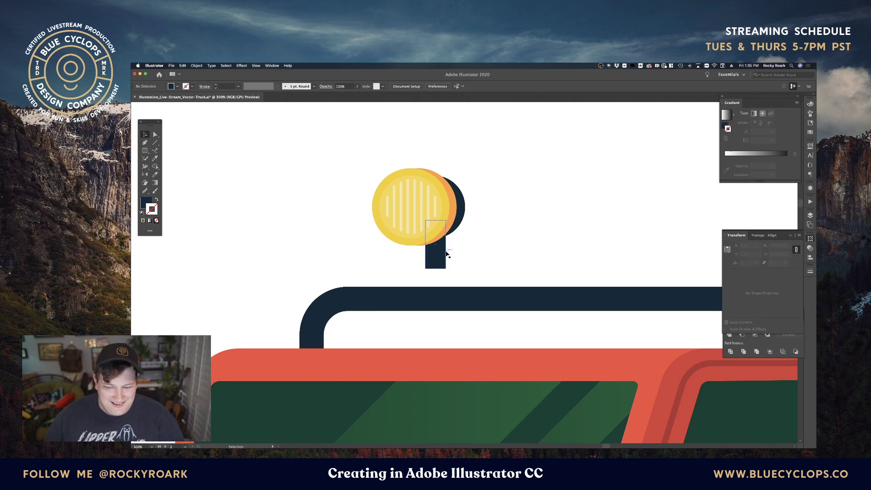
{"action": "left_click_drag", "start_coordinate": [340, 154], "coordinate": [340, 154]}
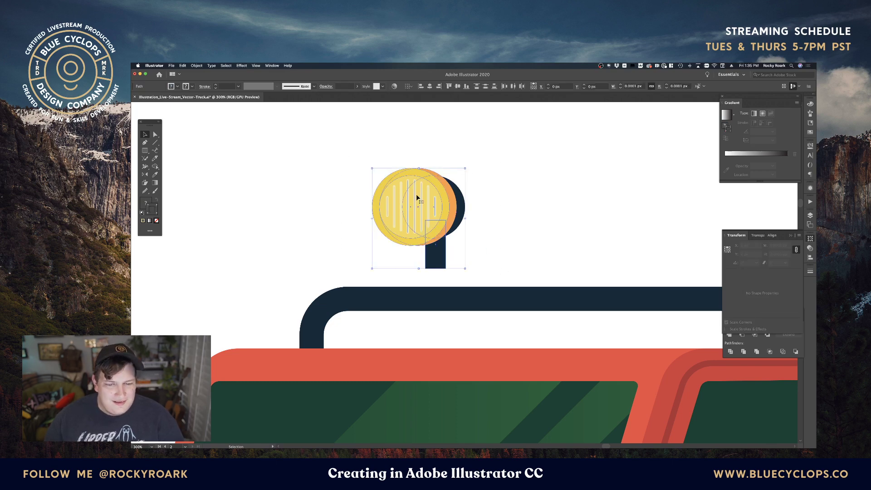
{"action": "left_click_drag", "start_coordinate": [416, 198], "coordinate": [417, 231]}
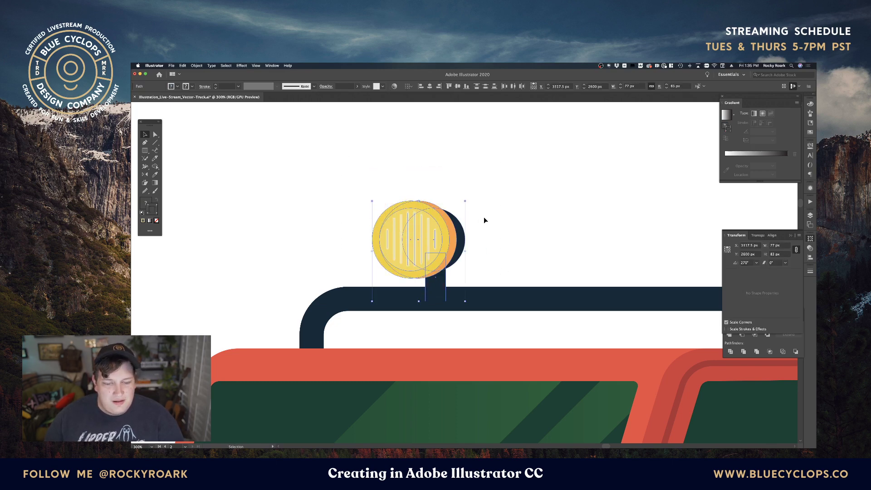
{"action": "left_click", "coordinate": [492, 224]}
{"action": "key", "text": "super+1"}
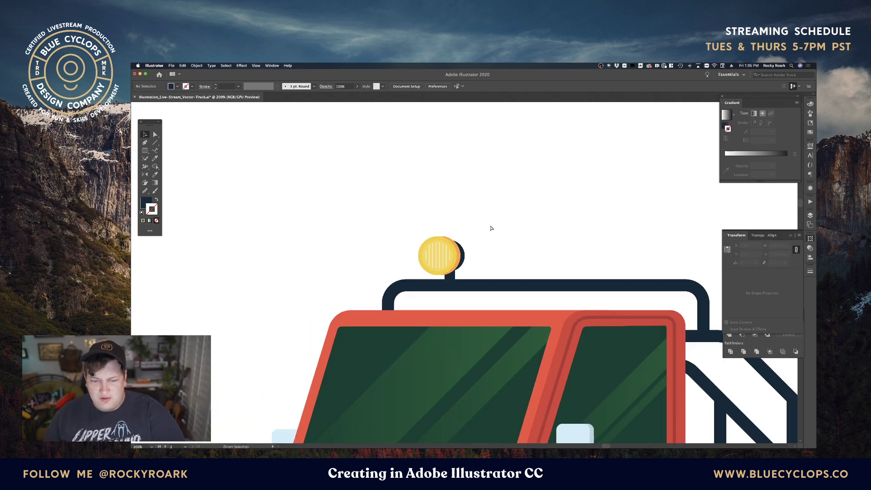
Scale the light and its post down to about 58 x 62 px above the front end of the roof bar
{"action": "left_click_drag", "start_coordinate": [491, 158], "coordinate": [437, 138]}
{"action": "left_click", "coordinate": [385, 136]}
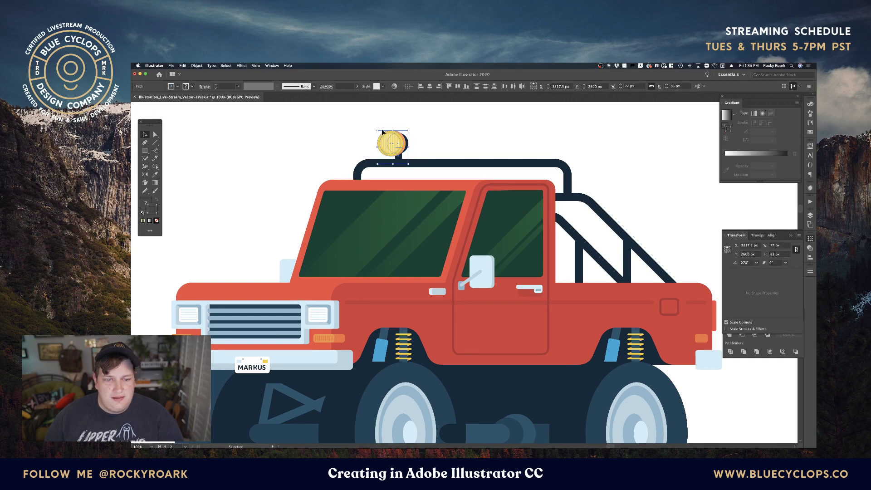
{"action": "left_click_drag", "start_coordinate": [393, 130], "coordinate": [390, 151]}
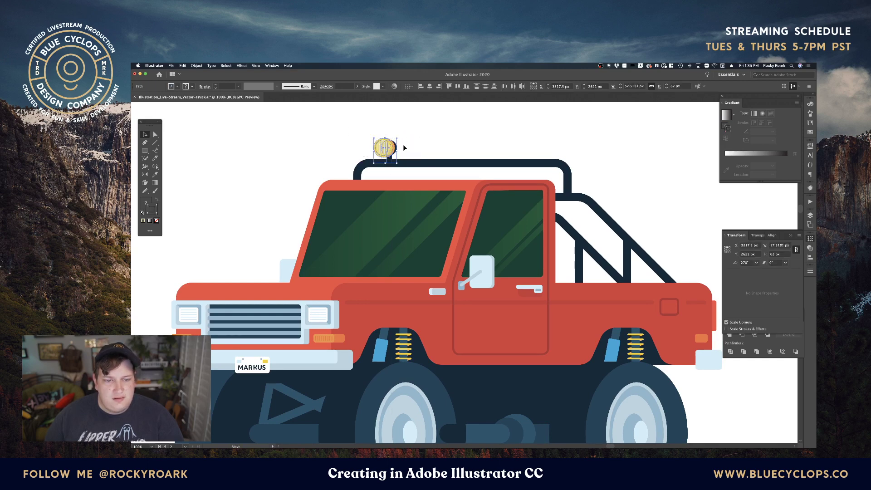
Delete the post beneath the light and group the remaining light parts
{"action": "left_click", "coordinate": [403, 145]}
{"action": "key", "text": "Delete"}
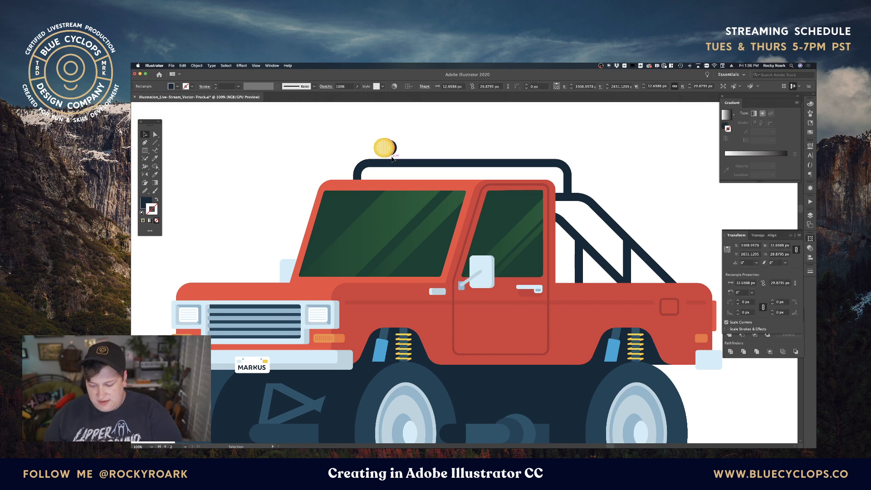
{"action": "left_click_drag", "start_coordinate": [415, 154], "coordinate": [357, 120]}
{"action": "key", "text": "v"}
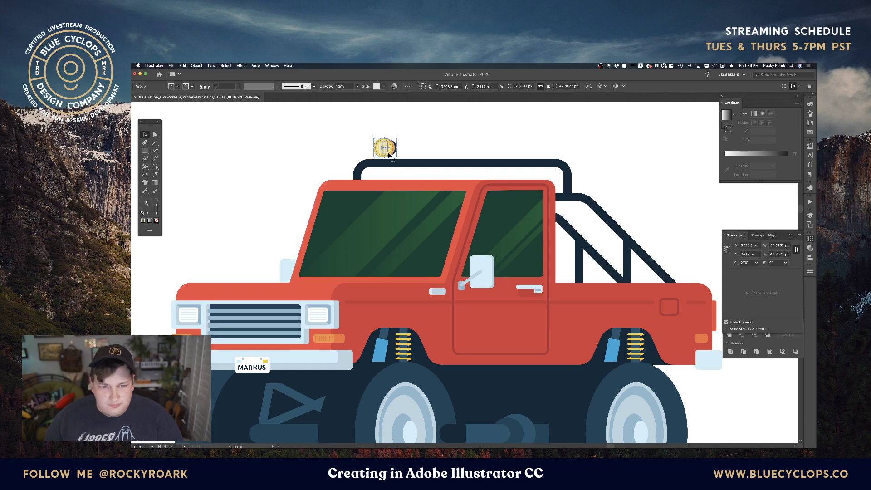
Lower the grouped light onto the front of the roof bar and enlarge it to about 65 x 54 px
{"action": "mouse_move", "coordinate": [386, 150]}
{"action": "left_mouse_down"}
{"action": "mouse_move", "coordinate": [386, 157]}
{"action": "mouse_move", "coordinate": [387, 143]}
{"action": "mouse_move", "coordinate": [387, 159]}
{"action": "left_mouse_up"}
{"action": "left_click", "coordinate": [407, 152]}
{"action": "left_click", "coordinate": [435, 140]}
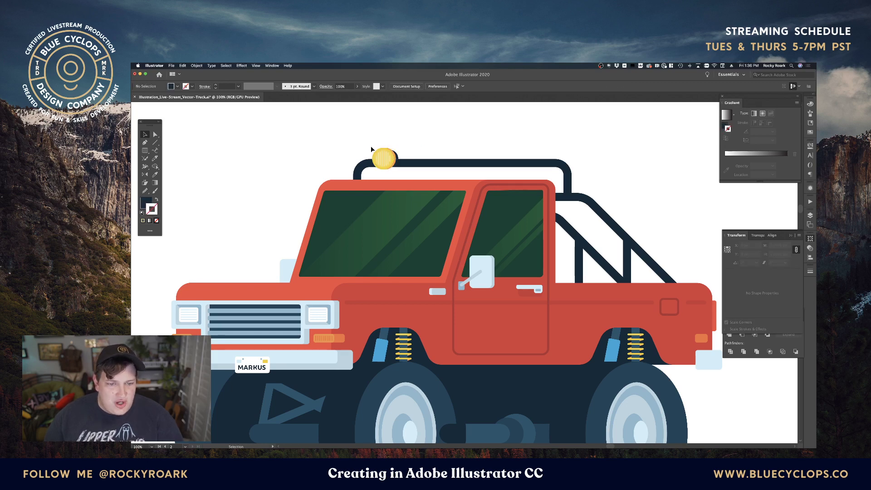
Duplicate the light four times at equal spacing along the roof bar to make a row of five
{"action": "left_click", "coordinate": [382, 158]}
{"action": "left_click_drag", "start_coordinate": [382, 158], "coordinate": [417, 157]}
{"action": "key", "text": "super+d"}
{"action": "key", "text": "super+d"}
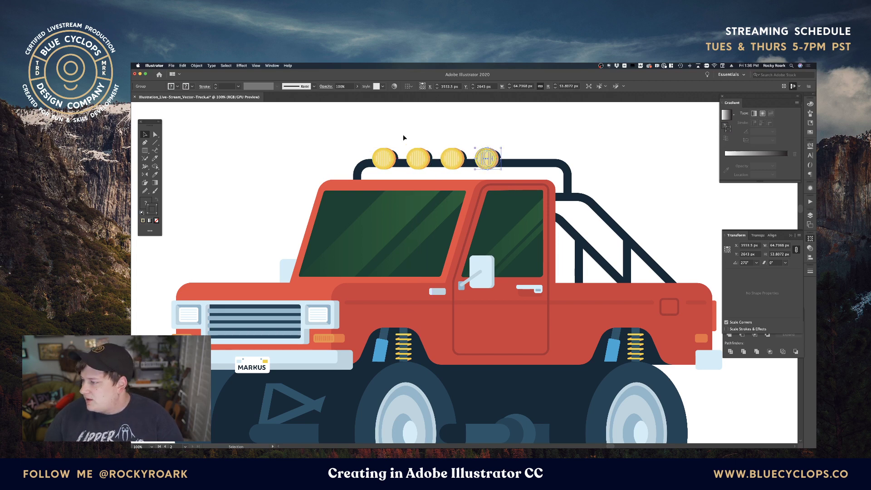
{"action": "key", "text": "a"}
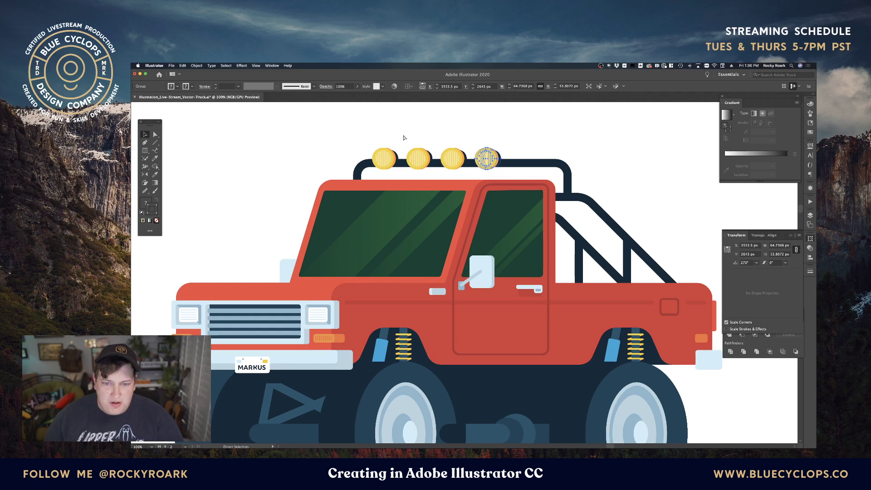
{"action": "key", "text": "super+d"}
Move the row of five lights right along the roof bar to an X position of about 3481.5 px, centring it
{"action": "left_click_drag", "start_coordinate": [381, 130], "coordinate": [525, 154]}
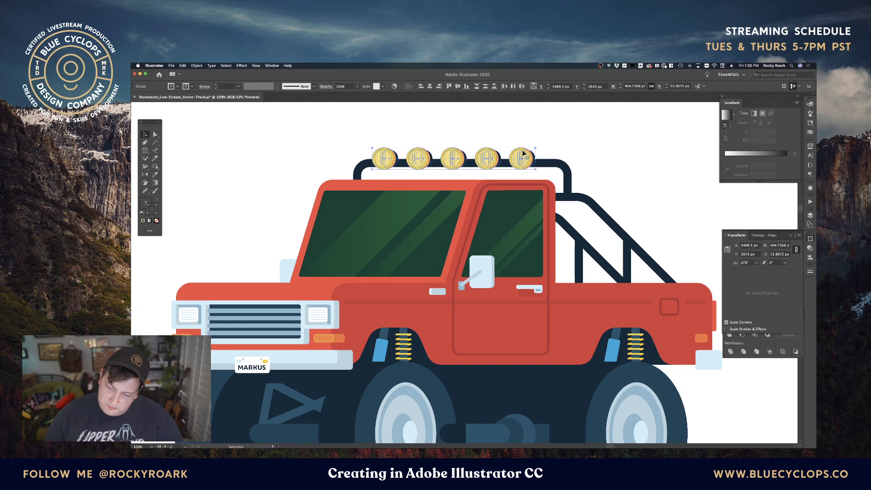
{"action": "left_click_drag", "start_coordinate": [525, 155], "coordinate": [529, 155]}
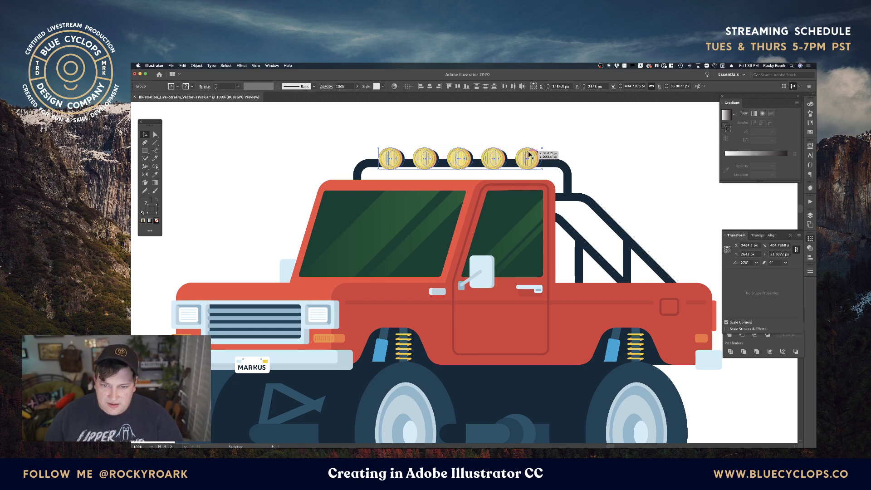
{"action": "key", "text": "shift+Right"}
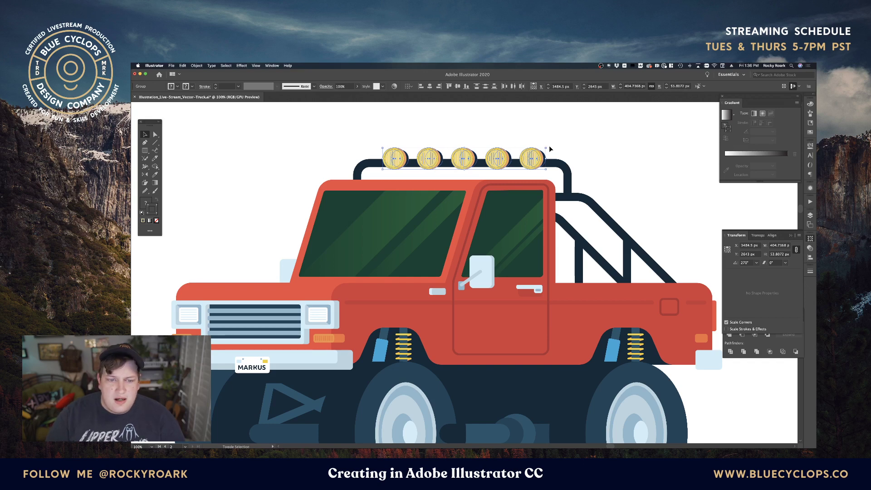
{"action": "key", "text": "shift+Left"}
{"action": "key", "text": "shift+Right"}
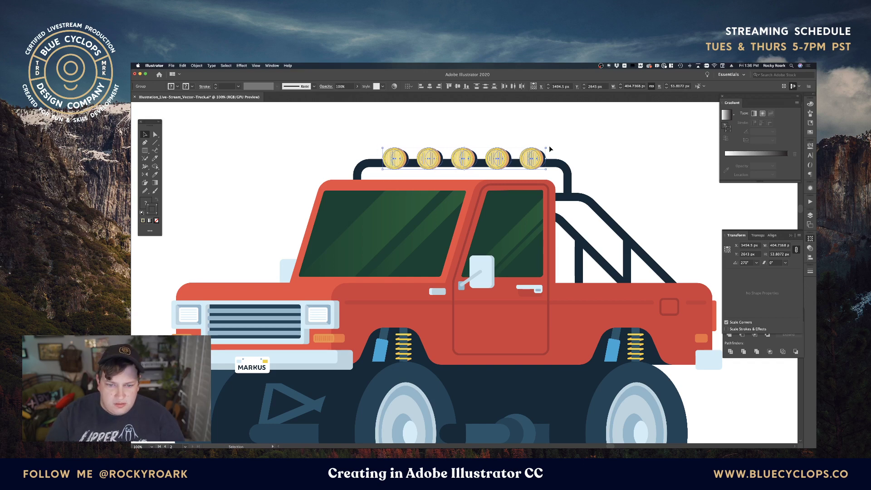
{"action": "key", "text": "Left"}
{"action": "key", "text": "Left"}
{"action": "key", "text": "Left"}
{"action": "key", "text": "Left"}
{"action": "key", "text": "Left"}
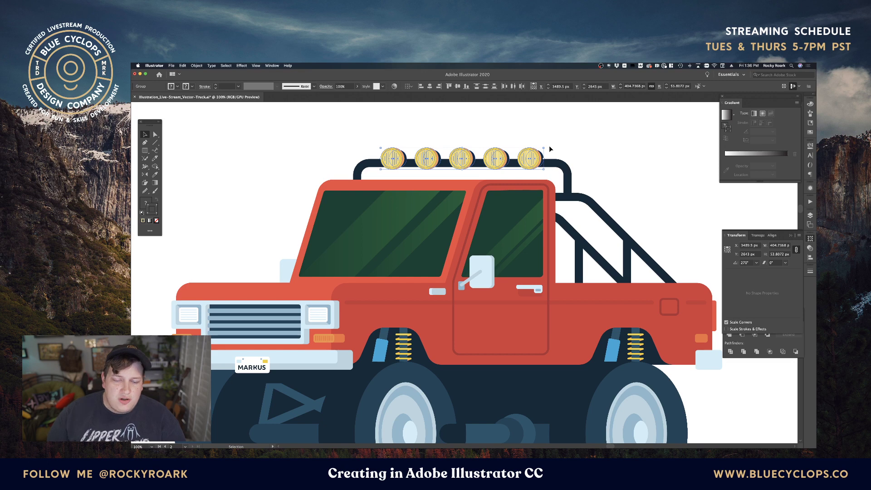
{"action": "left_click_drag", "start_coordinate": [466, 159], "coordinate": [464, 158]}
{"action": "left_click", "coordinate": [482, 133]}
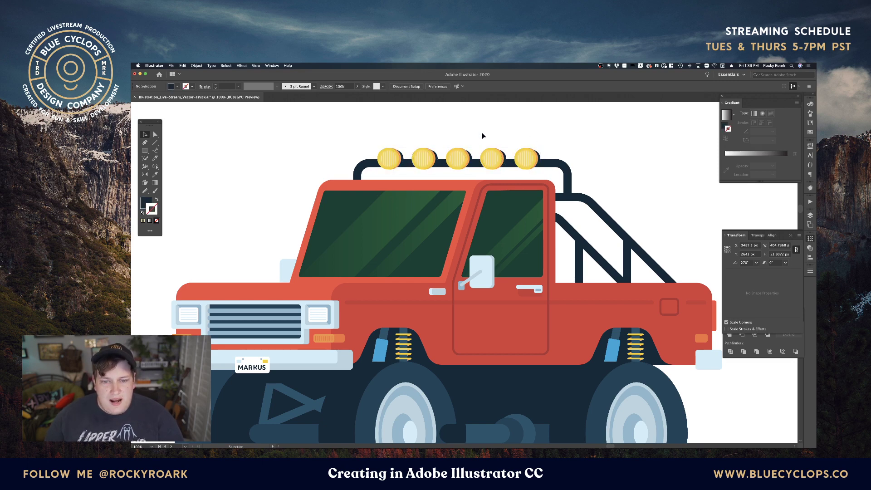
Enlarge the row of five lights proportionally from its centre to about 417 px wide
{"action": "left_click", "coordinate": [459, 151]}
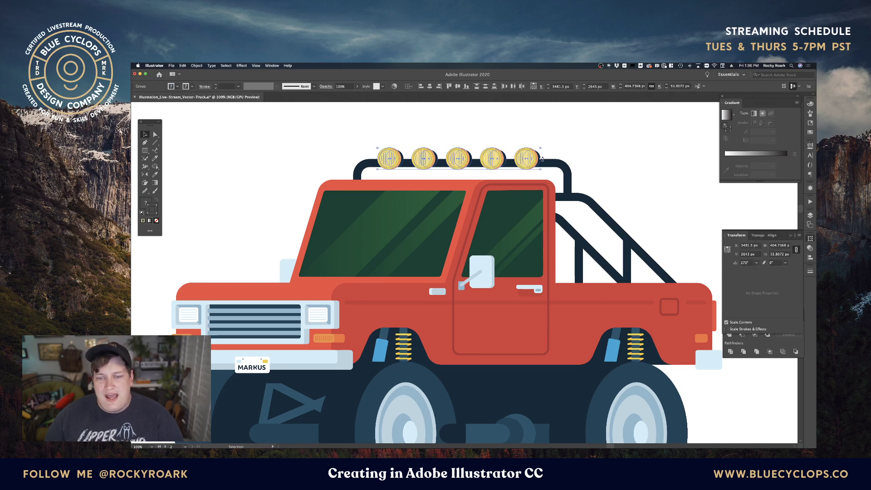
{"action": "left_click_drag", "start_coordinate": [542, 158], "coordinate": [545, 158]}
{"action": "left_click", "coordinate": [585, 129]}
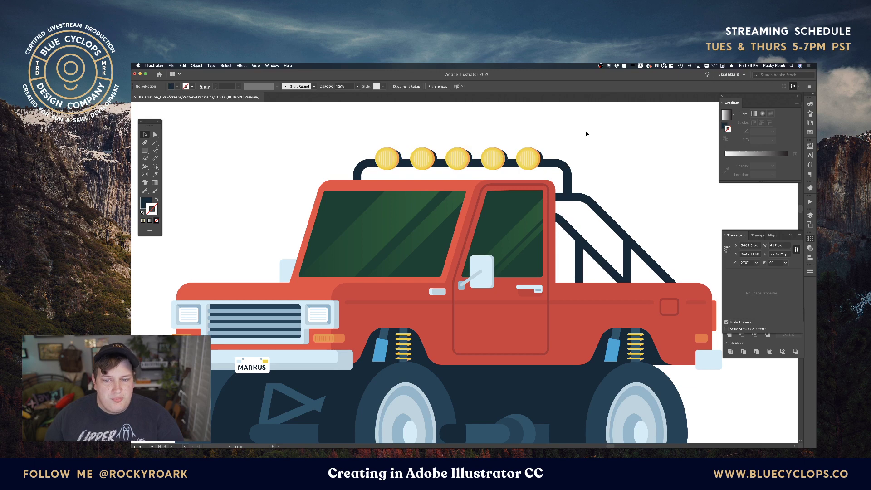
{"action": "mouse_move", "coordinate": [606, 185]}
{"action": "left_mouse_down"}
{"action": "mouse_move", "coordinate": [584, 134]}
{"action": "mouse_move", "coordinate": [582, 155]}
{"action": "mouse_move", "coordinate": [602, 199]}
{"action": "left_mouse_up"}
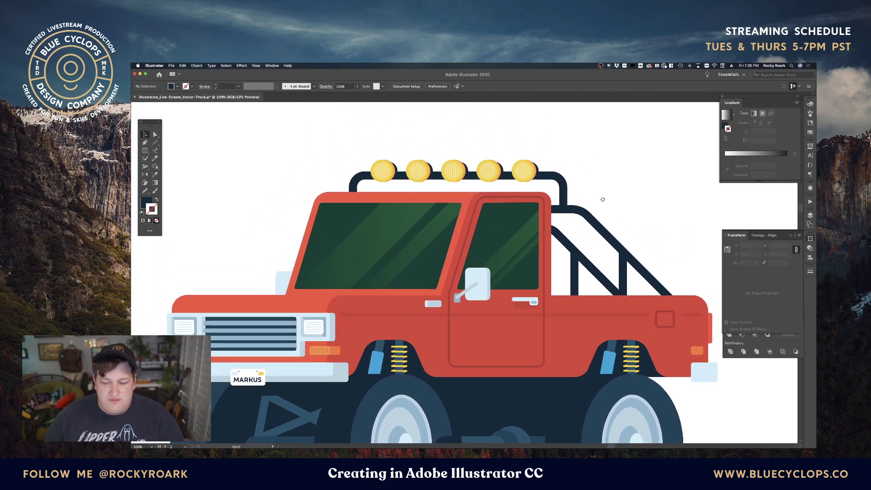
{"action": "left_click", "coordinate": [559, 183]}
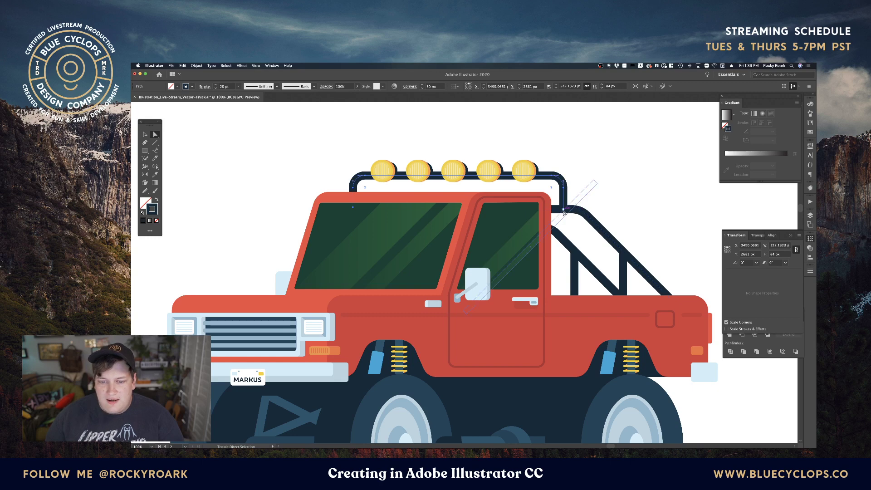
{"action": "left_click", "coordinate": [327, 150]}
{"action": "key", "text": "v"}
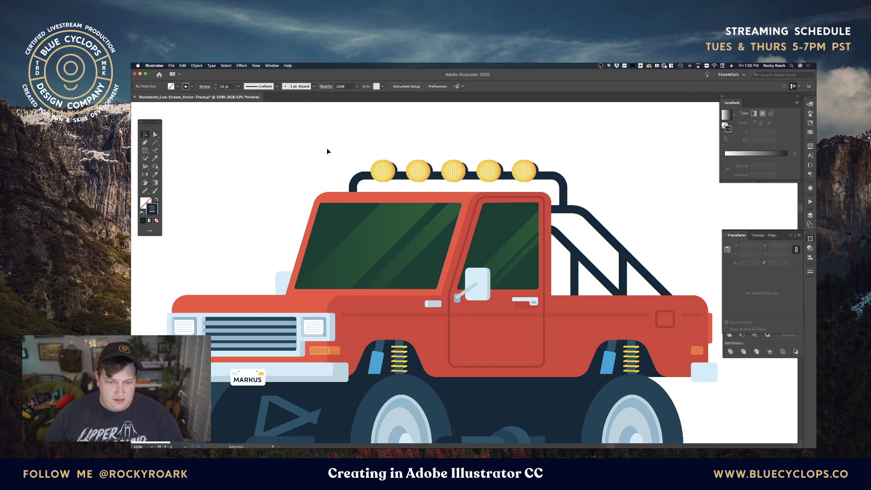
Recolour the off-road truck's front body and windshield frame from the swatches with a light green fill
{"action": "key", "text": "super+minus"}
{"action": "key", "text": "super+minus"}
{"action": "key", "text": "super+minus"}
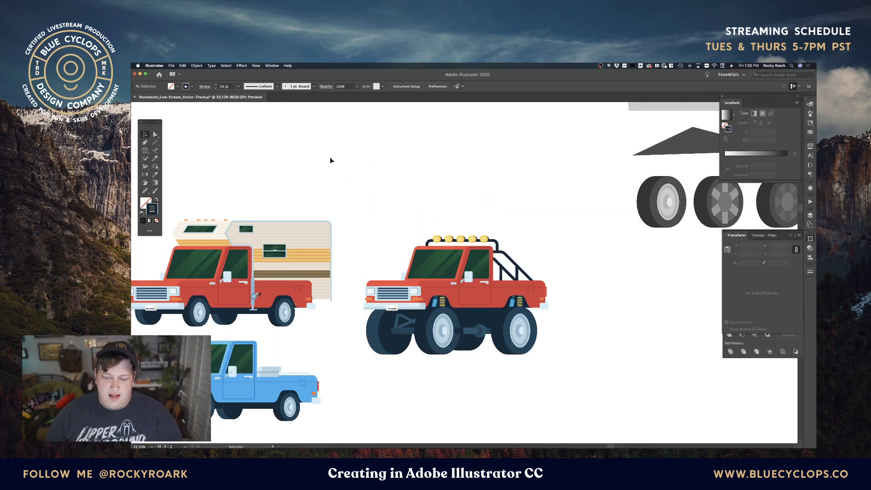
{"action": "key", "text": "space"}
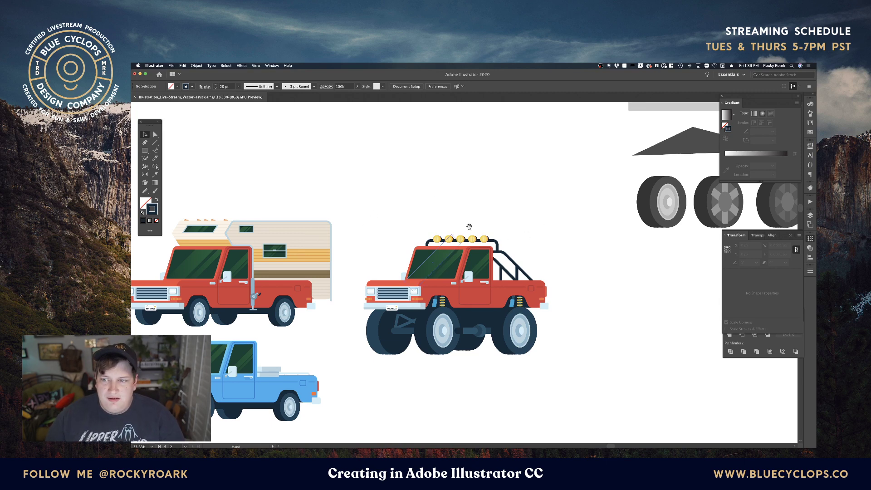
{"action": "left_click_drag", "start_coordinate": [432, 303], "coordinate": [481, 258]}
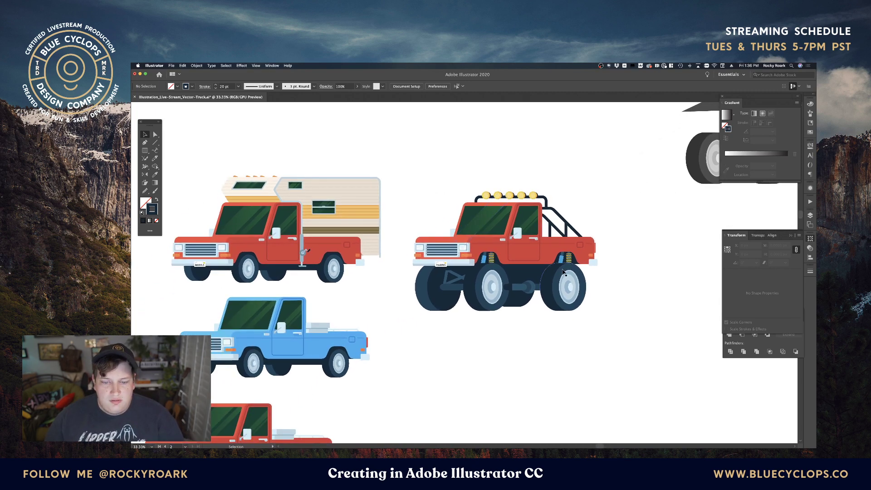
{"action": "key", "text": "a"}
{"action": "left_click", "coordinate": [459, 241]}
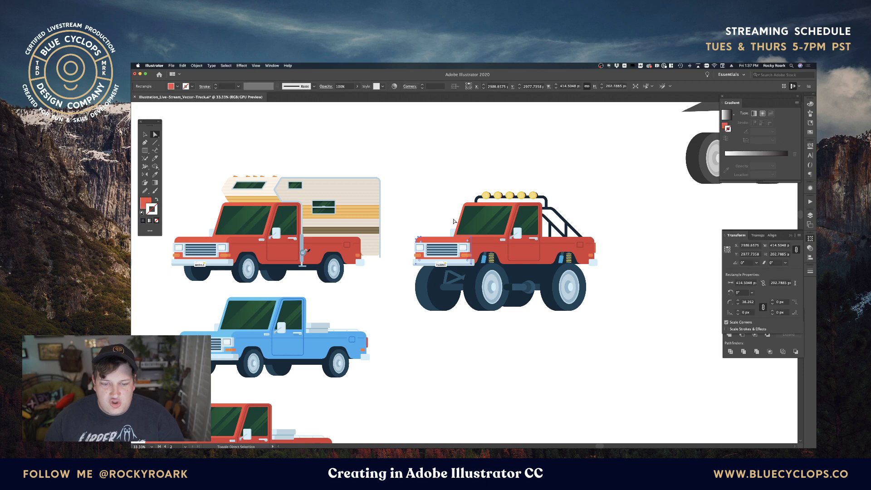
{"action": "left_click", "coordinate": [460, 219], "text": "shift"}
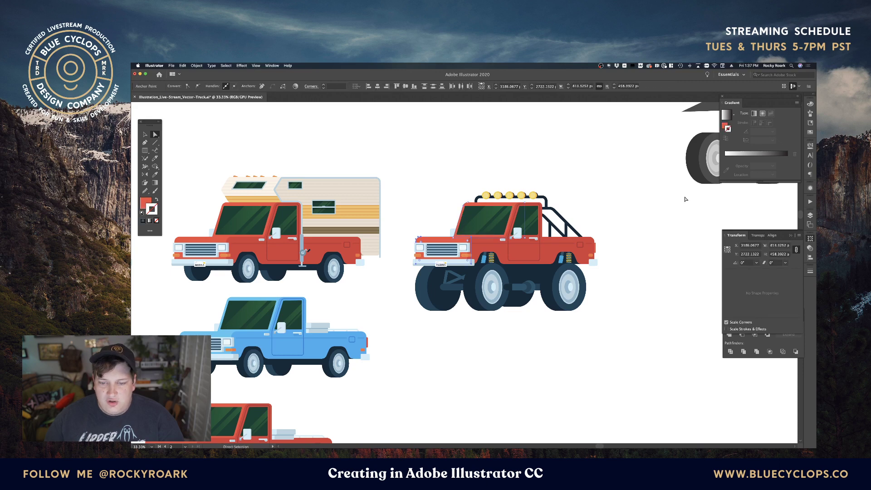
{"action": "left_click", "coordinate": [811, 133]}
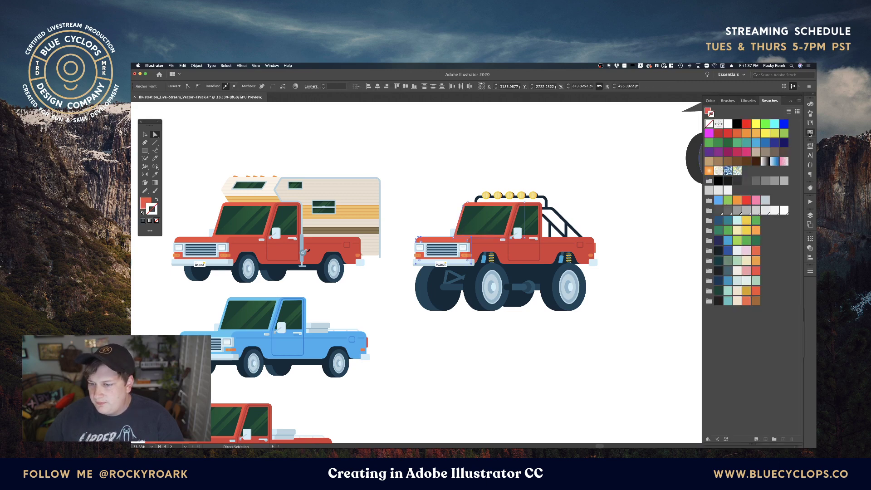
{"action": "left_click", "coordinate": [729, 233]}
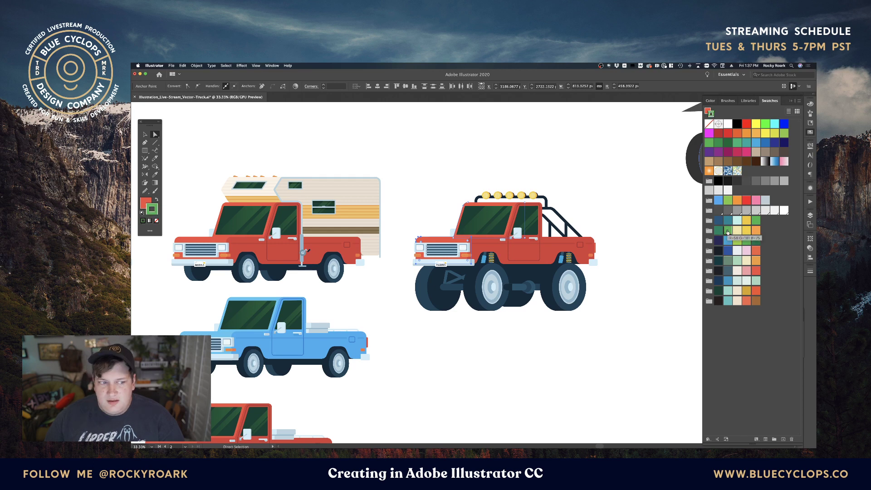
{"action": "key", "text": "super+z"}
{"action": "key", "text": "x"}
{"action": "left_click", "coordinate": [738, 245]}
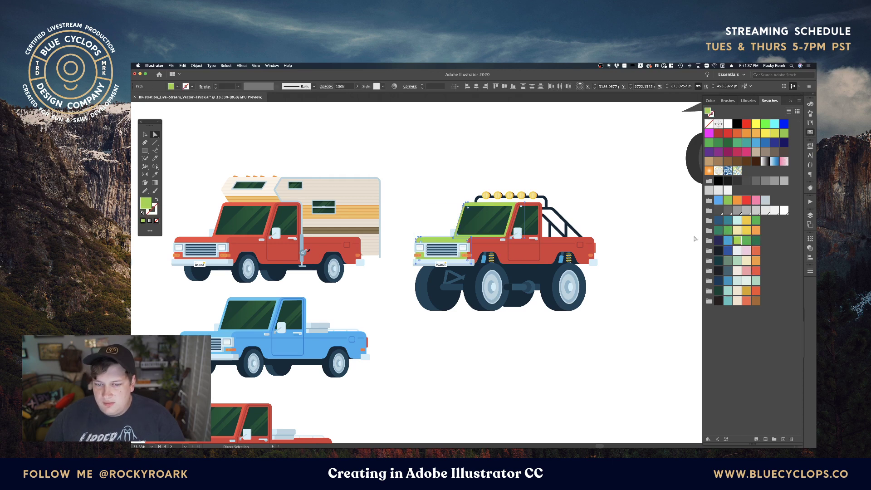
Fill the off-road truck's side body and cab side with medium green, and recolour the thin line along the side green
{"action": "left_click", "coordinate": [515, 221]}
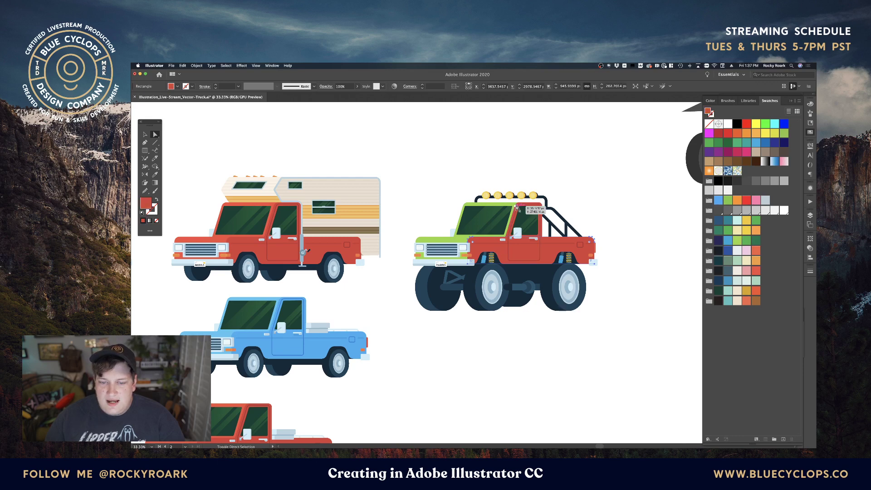
{"action": "left_click", "coordinate": [516, 207]}
{"action": "left_click", "coordinate": [744, 242]}
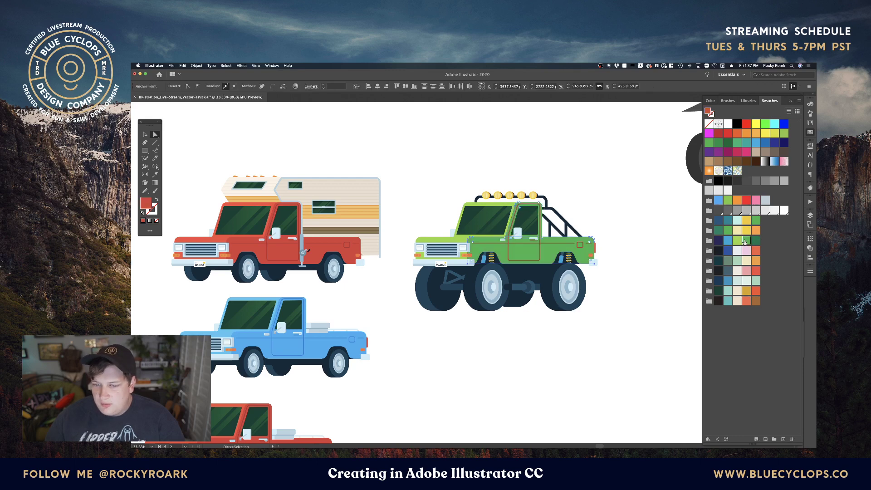
{"action": "left_click", "coordinate": [616, 201]}
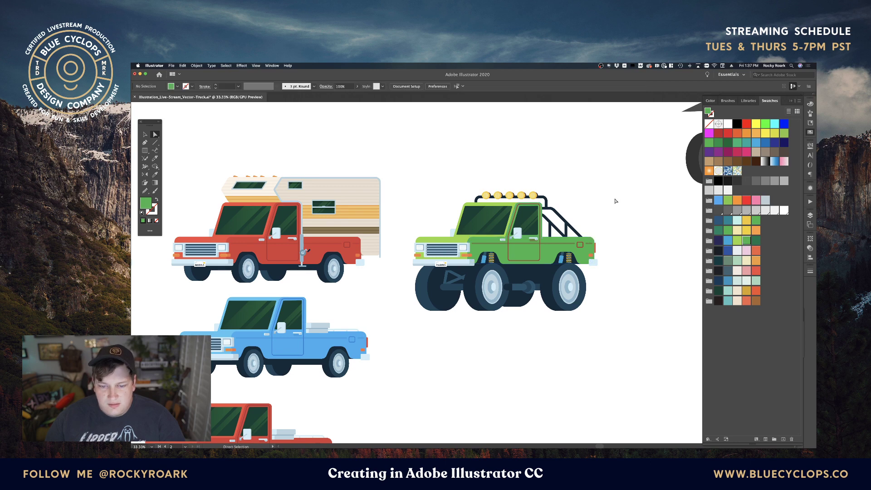
{"action": "left_click", "coordinate": [517, 245]}
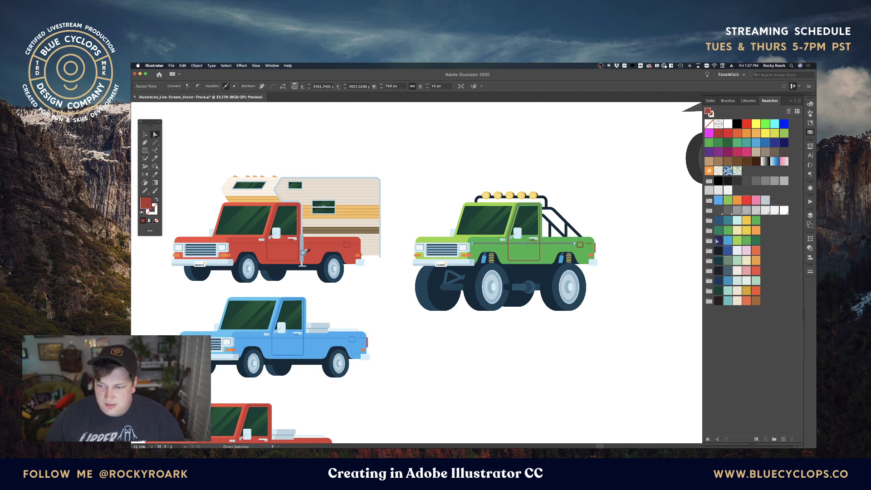
{"action": "left_click", "coordinate": [614, 244]}
Try a dark green stroke on the off-road truck's door and fuel-cap outlines
{"action": "left_click", "coordinate": [578, 248]}
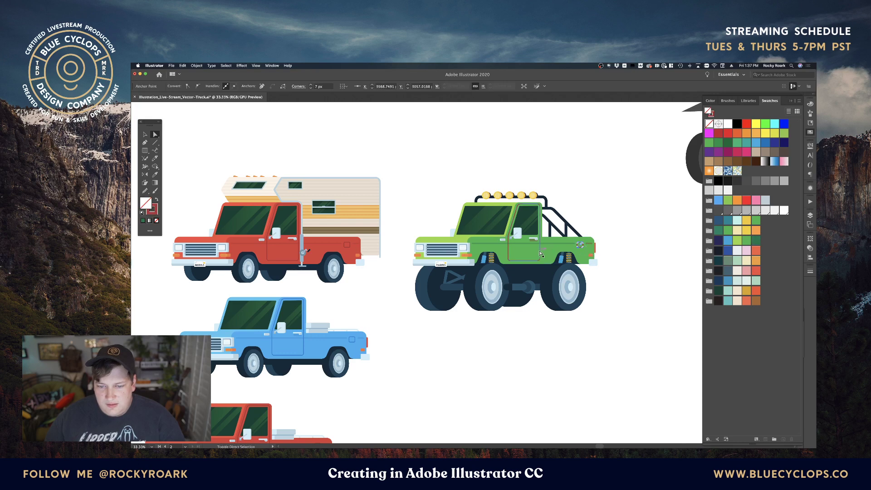
{"action": "left_click", "coordinate": [540, 254]}
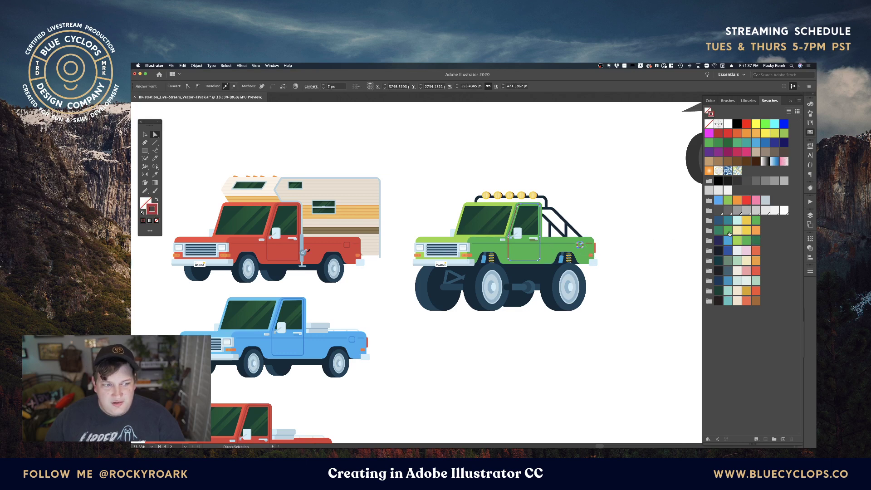
{"action": "left_click", "coordinate": [756, 241]}
{"action": "left_click", "coordinate": [640, 264]}
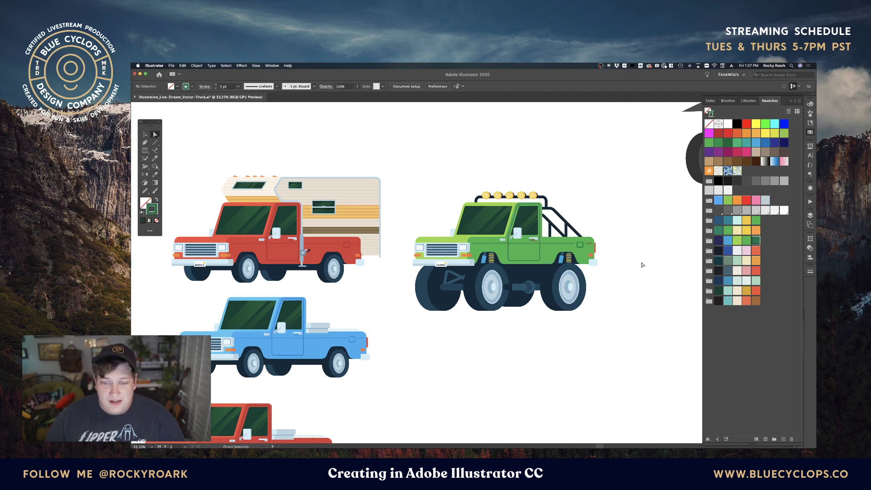
Set the stroke of the off-road truck's door and fuel-cap outlines to green 33A33D
{"action": "left_click", "coordinate": [590, 243]}
{"action": "left_click", "coordinate": [582, 246], "text": "shift"}
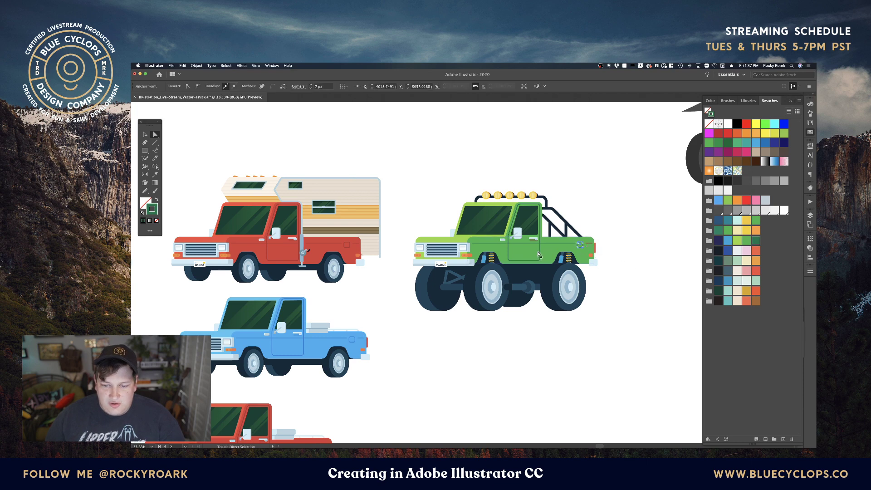
{"action": "left_click", "coordinate": [540, 253], "text": "shift"}
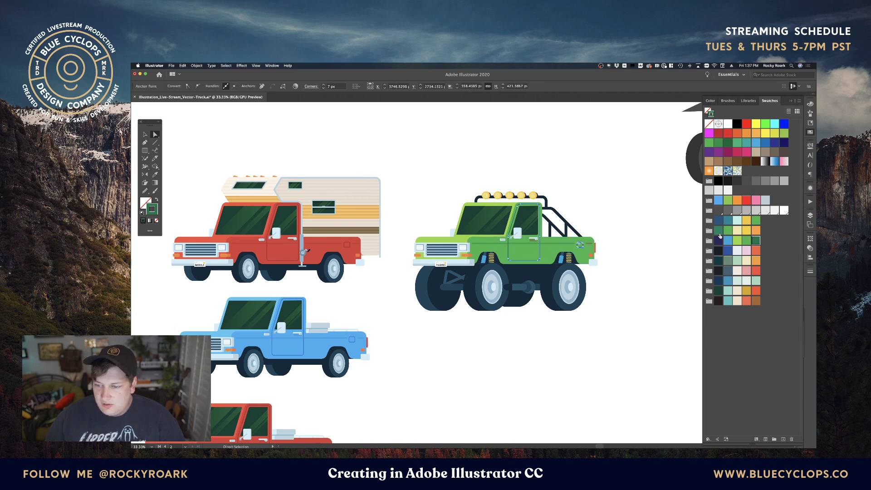
{"action": "left_click", "coordinate": [746, 241]}
{"action": "double_click", "coordinate": [156, 207]}
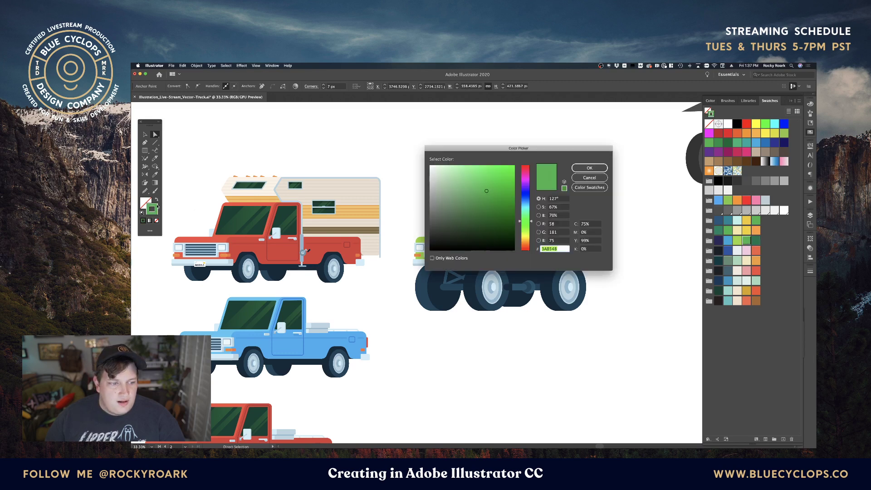
{"action": "left_click", "coordinate": [489, 195]}
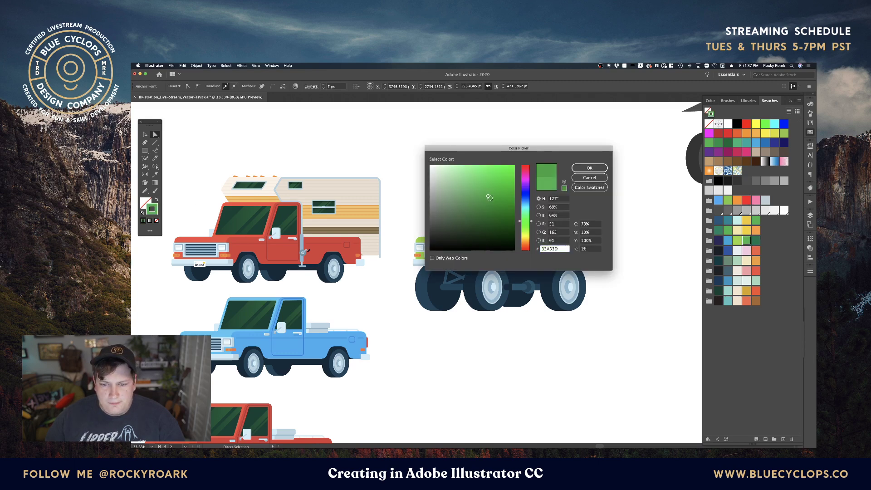
{"action": "left_click", "coordinate": [580, 168]}
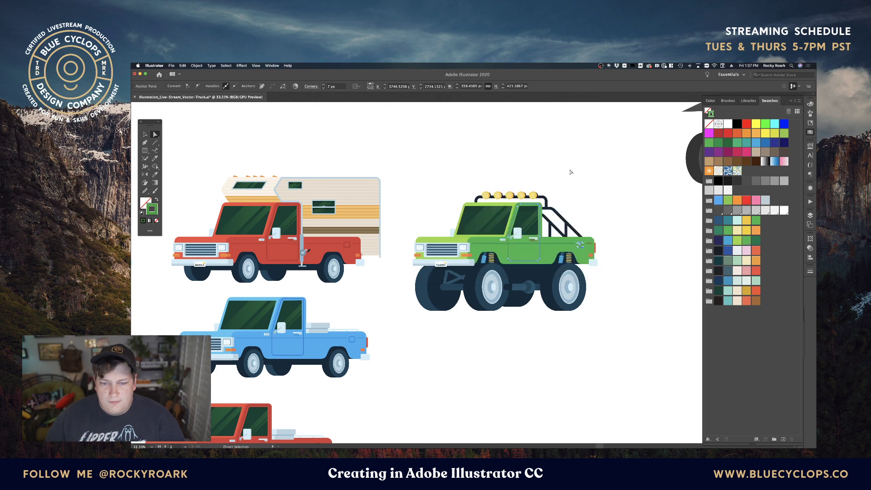
{"action": "left_click", "coordinate": [546, 171]}
{"action": "key", "text": "v"}
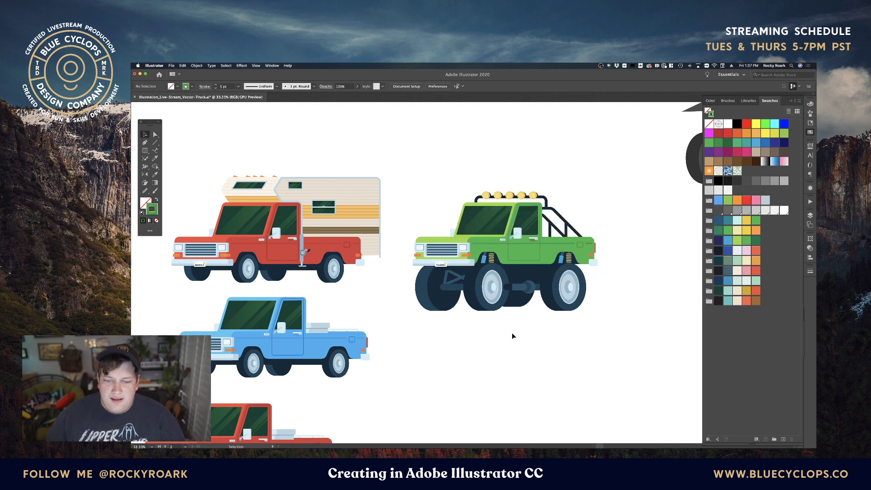
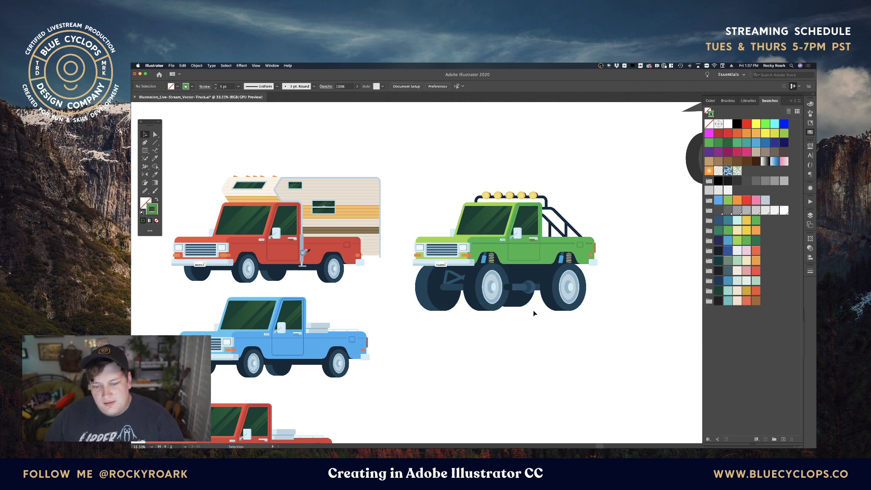
{"action": "key", "text": "super+equal"}
{"action": "key", "text": "super+equal"}
{"action": "left_click", "coordinate": [537, 324]}
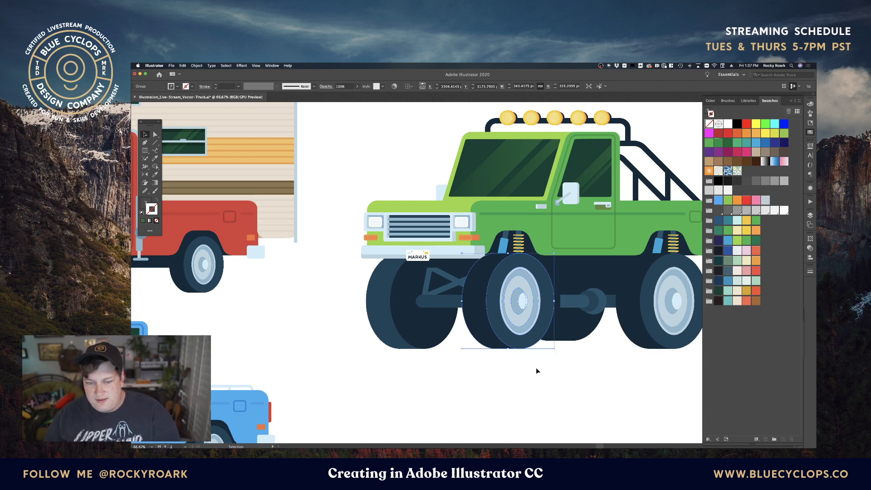
{"action": "left_click", "coordinate": [537, 347]}
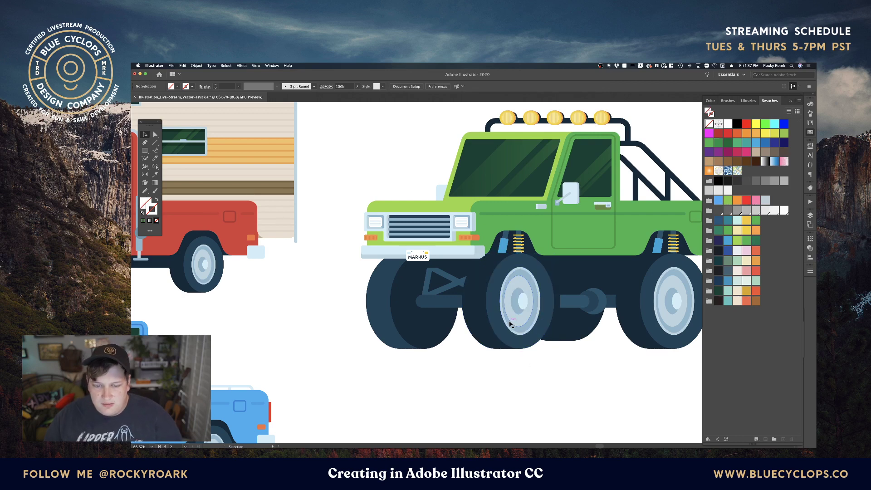
{"action": "left_click", "coordinate": [467, 253]}
{"action": "left_click", "coordinate": [463, 258], "text": "shift"}
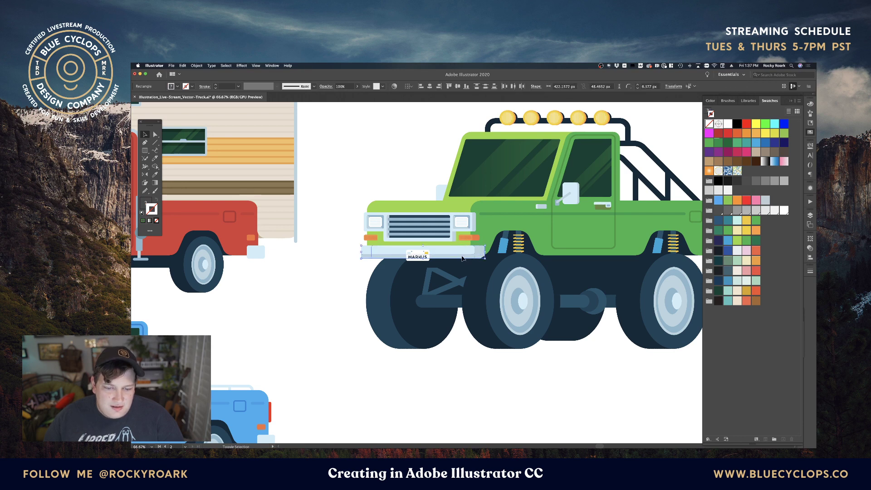
{"action": "left_click", "coordinate": [335, 257]}
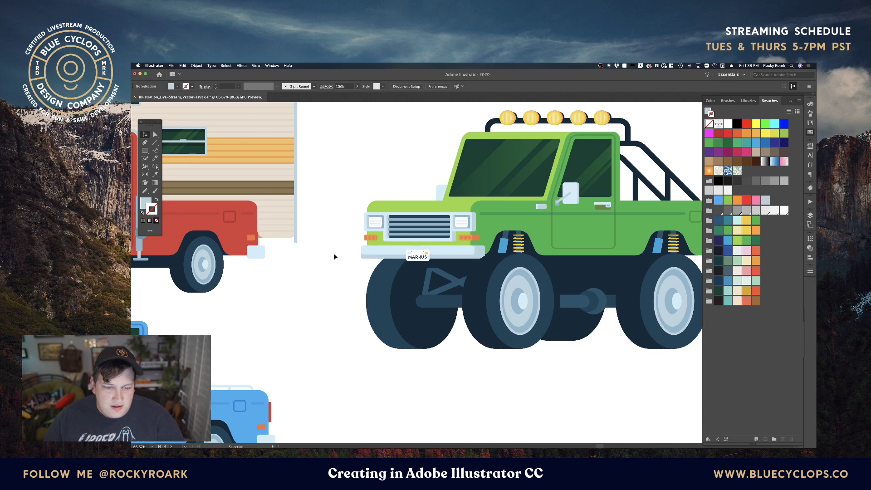
Group the parts of the off-road truck's front bumper together with its licence plate, leaving body, wheel and axle parts out
{"action": "left_click_drag", "start_coordinate": [466, 258], "coordinate": [475, 260]}
{"action": "left_click_drag", "start_coordinate": [344, 251], "coordinate": [484, 260]}
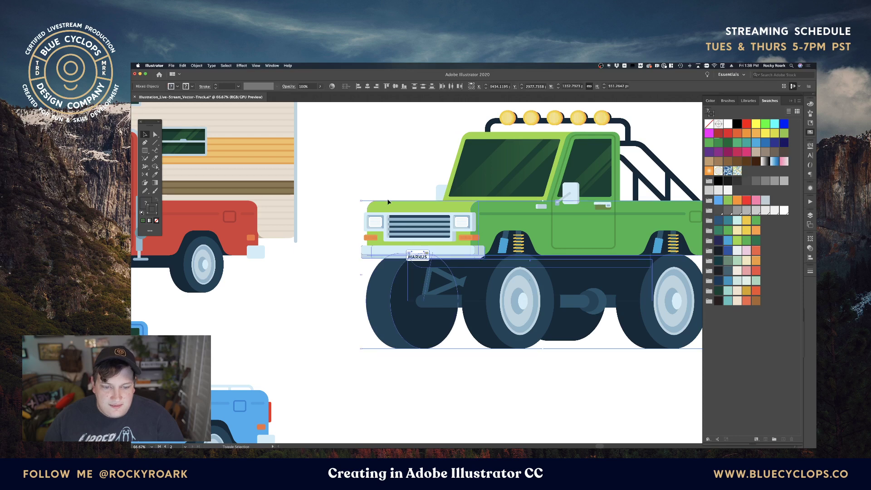
{"action": "left_click_drag", "start_coordinate": [416, 208], "coordinate": [433, 210]}
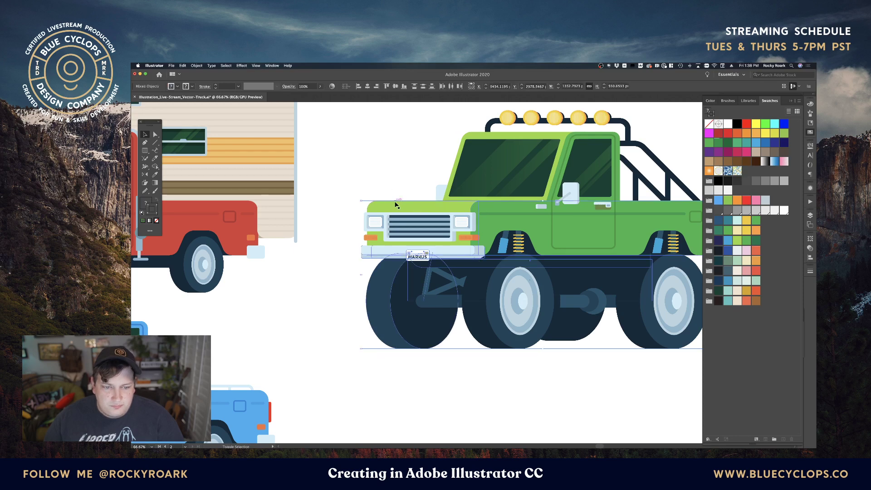
{"action": "left_click", "coordinate": [394, 204], "text": "shift"}
{"action": "left_click", "coordinate": [394, 203], "text": "shift"}
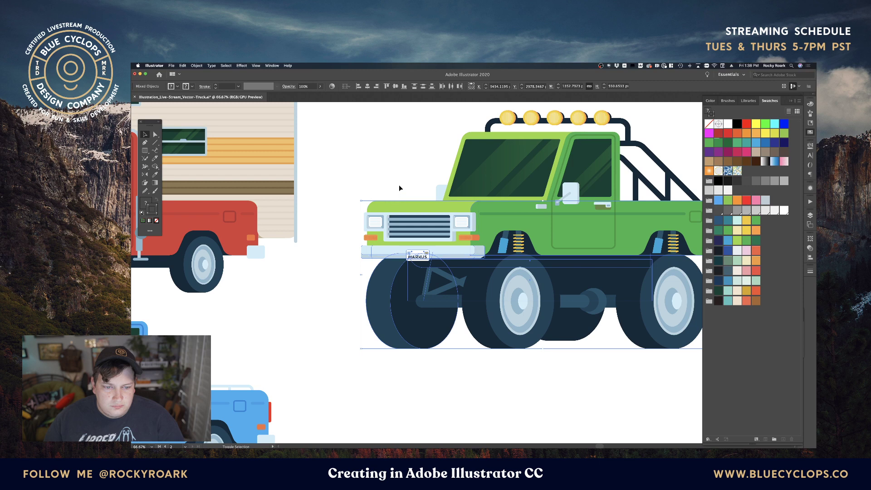
{"action": "left_click", "coordinate": [473, 206], "text": "shift"}
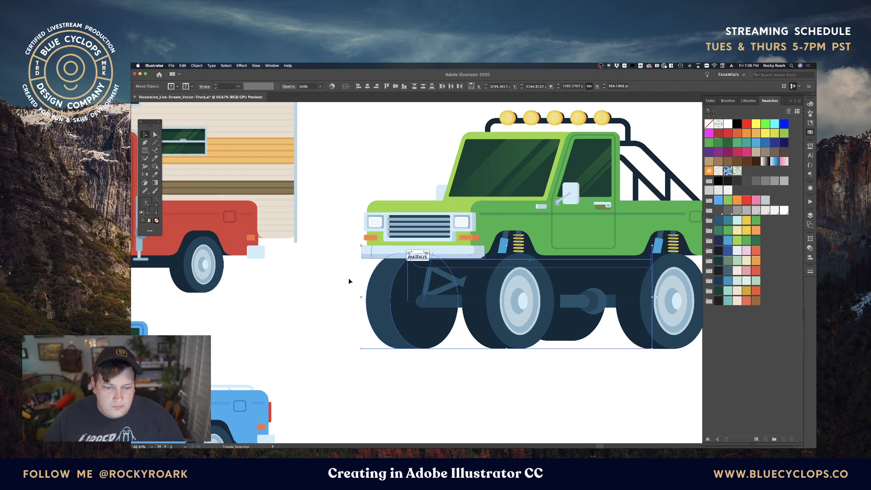
{"action": "left_click_drag", "start_coordinate": [355, 266], "coordinate": [438, 316]}
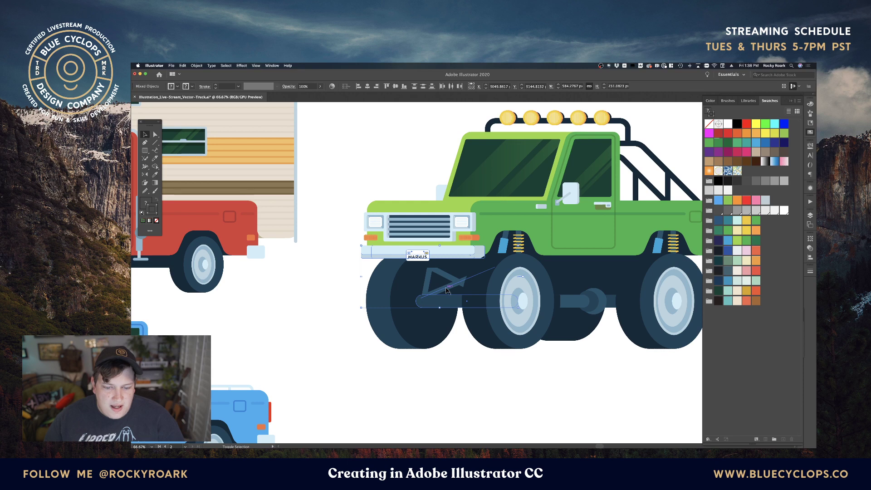
{"action": "left_click", "coordinate": [454, 292], "text": "shift"}
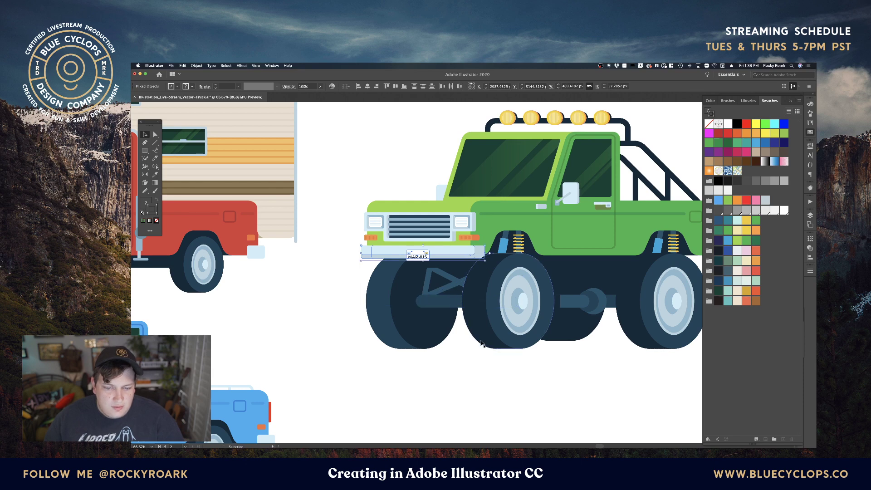
{"action": "key", "text": "super+g"}
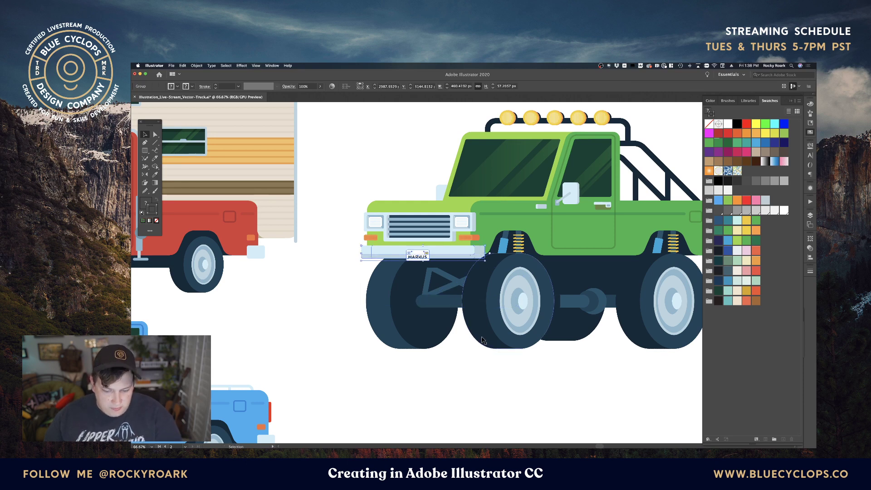
{"action": "left_click", "coordinate": [469, 366]}
Recolour the shadow below the off-road truck's door handle and the small trim piece near the tail light dark green
{"action": "left_click_drag", "start_coordinate": [576, 338], "coordinate": [495, 347]}
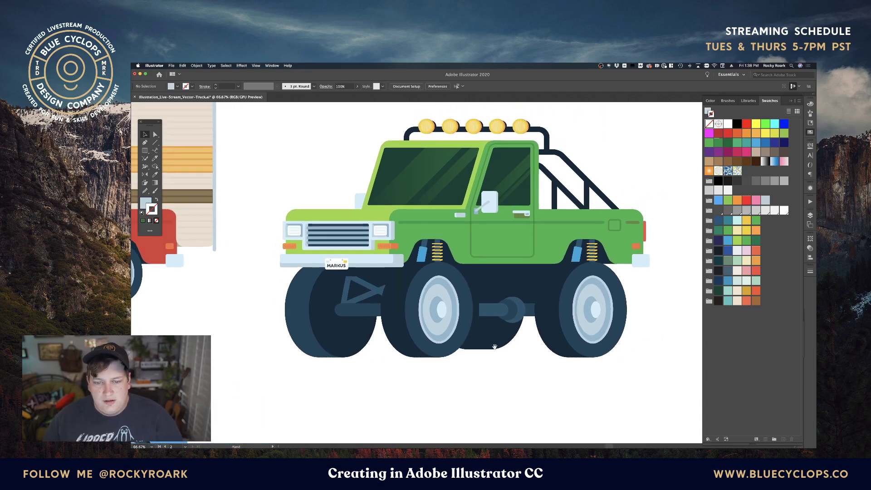
{"action": "key", "text": "a"}
{"action": "left_click", "coordinate": [517, 217]}
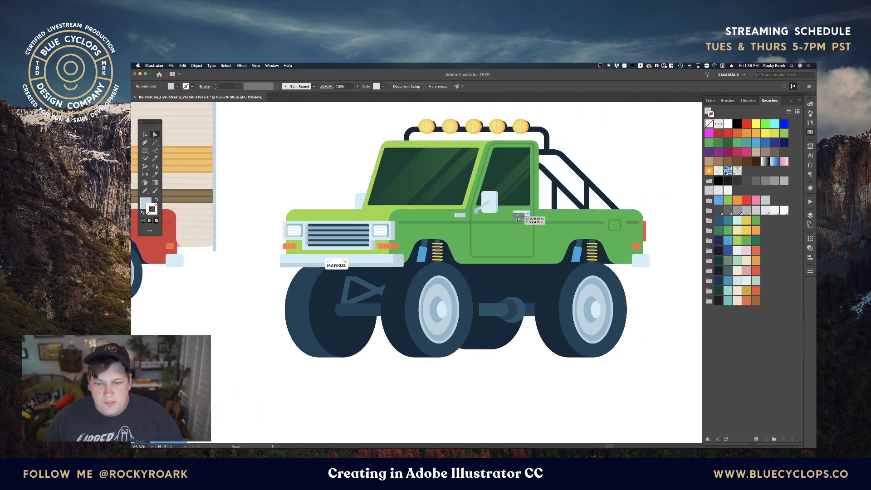
{"action": "left_click", "coordinate": [629, 224]}
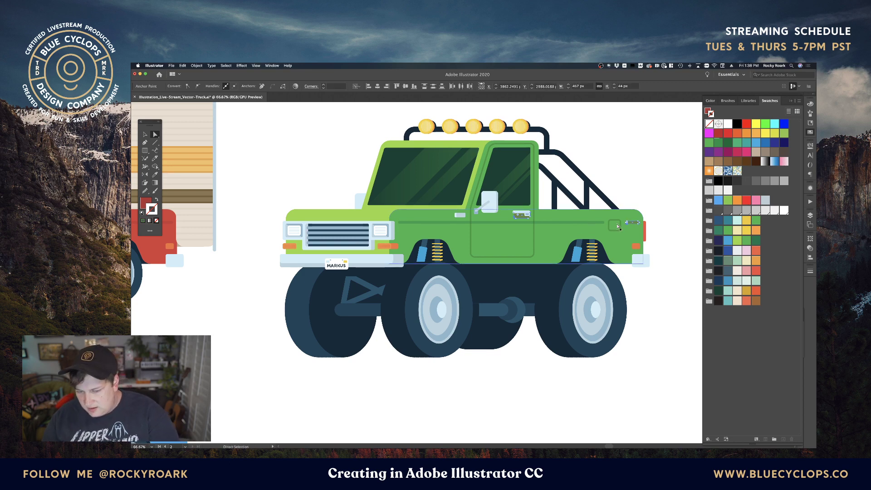
{"action": "key", "text": "v"}
{"action": "left_click", "coordinate": [642, 278]}
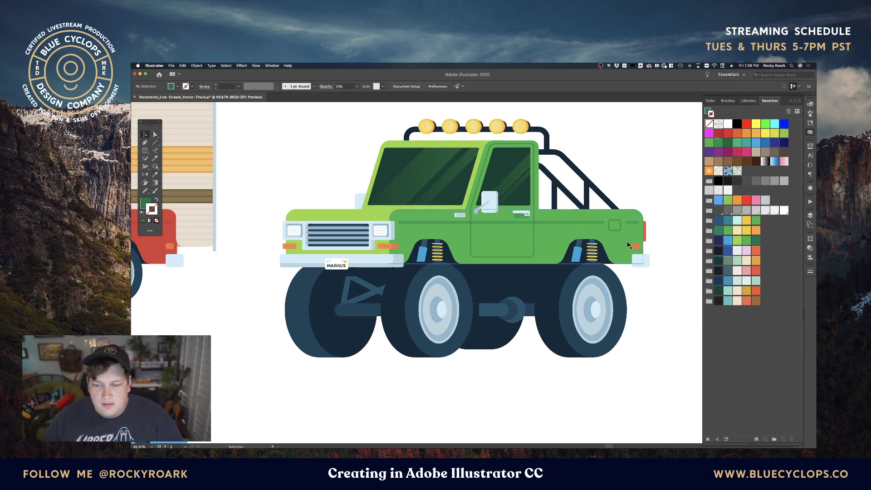
Try a dark green stroke at 50% opacity on the door and fuel-cap outlines, and undo it
{"action": "left_click", "coordinate": [540, 245]}
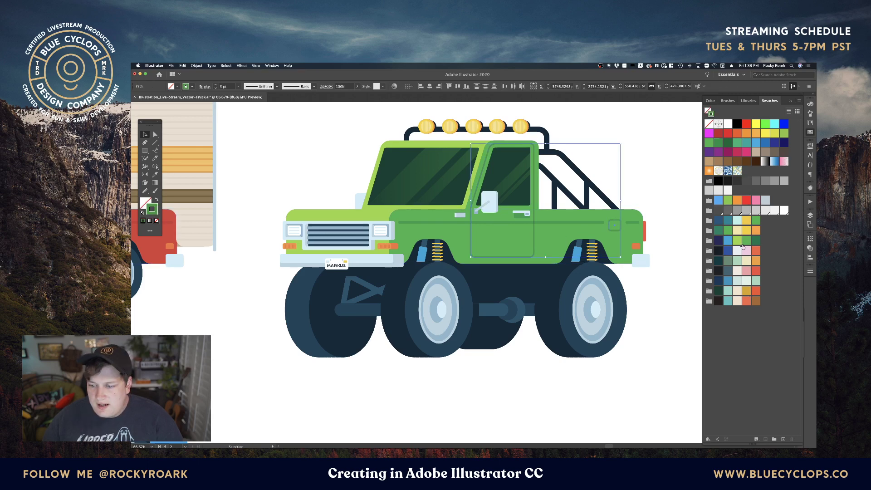
{"action": "left_click", "coordinate": [756, 241]}
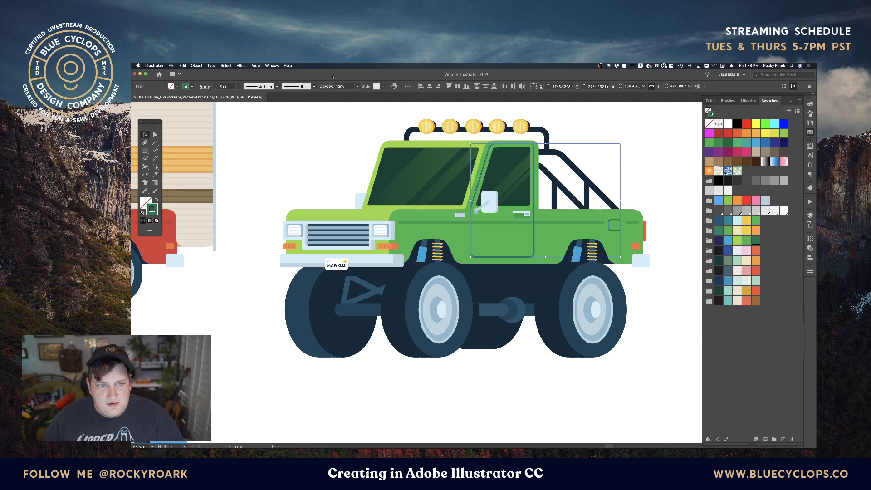
{"action": "left_click", "coordinate": [351, 86]}
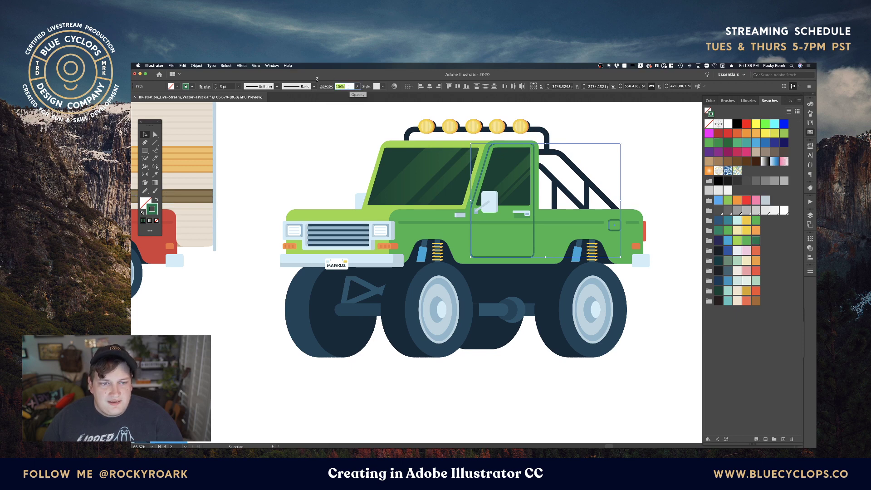
{"action": "type", "text": "50"}
{"action": "key", "text": "Return"}
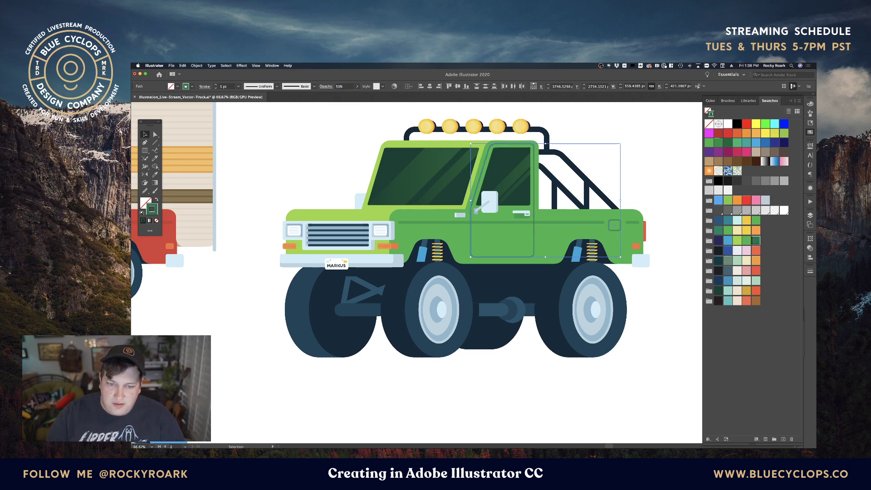
{"action": "left_click", "coordinate": [327, 125]}
{"action": "left_click_drag", "start_coordinate": [342, 138], "coordinate": [328, 141]}
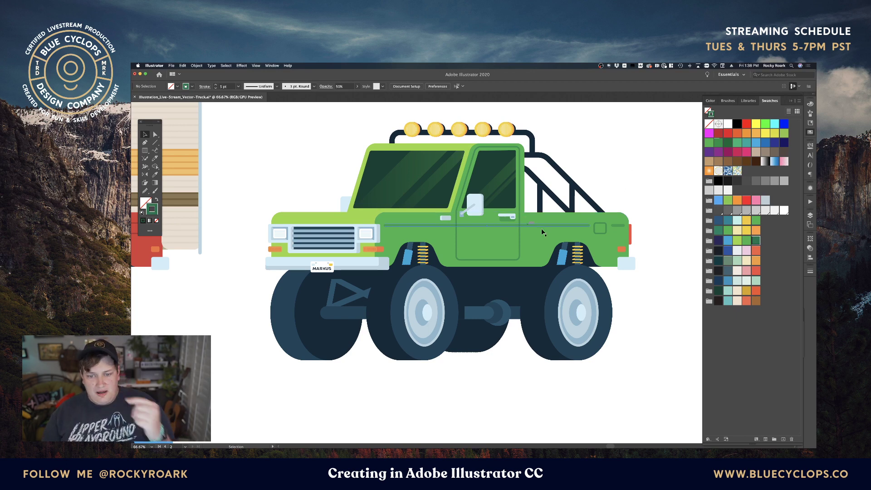
{"action": "left_click", "coordinate": [600, 235]}
{"action": "key", "text": "super+shift+z"}
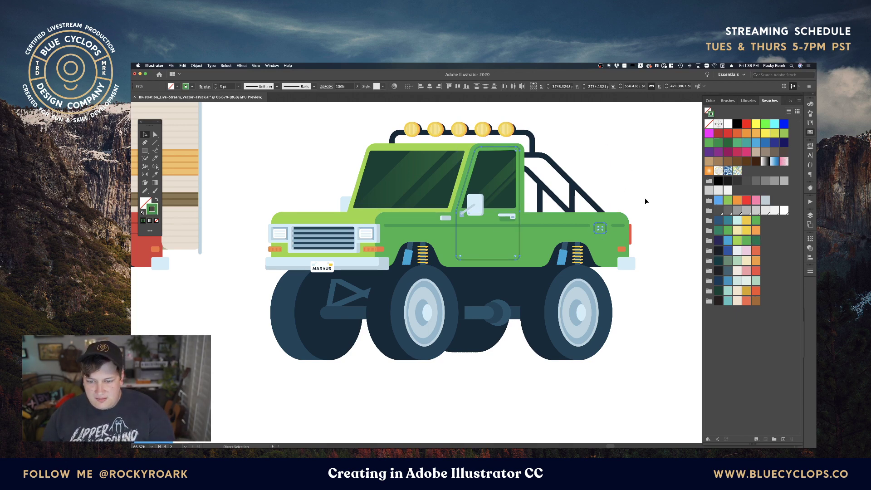
Draw a 145 px square over the truck's lower side and fill it with the green sampled from the door outline
{"action": "left_click_drag", "start_coordinate": [149, 153], "coordinate": [172, 151]}
{"action": "left_click_drag", "start_coordinate": [521, 235], "coordinate": [561, 272]}
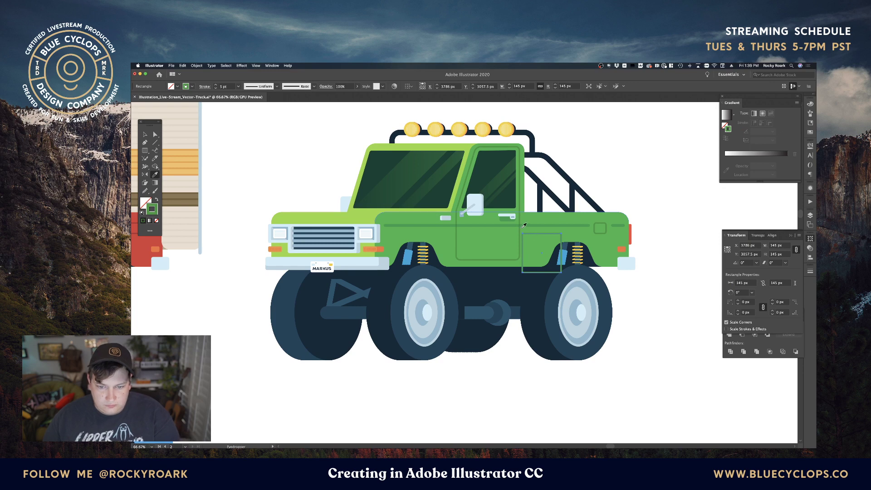
{"action": "key", "text": "i"}
{"action": "left_click", "coordinate": [522, 220]}
{"action": "key", "text": "v"}
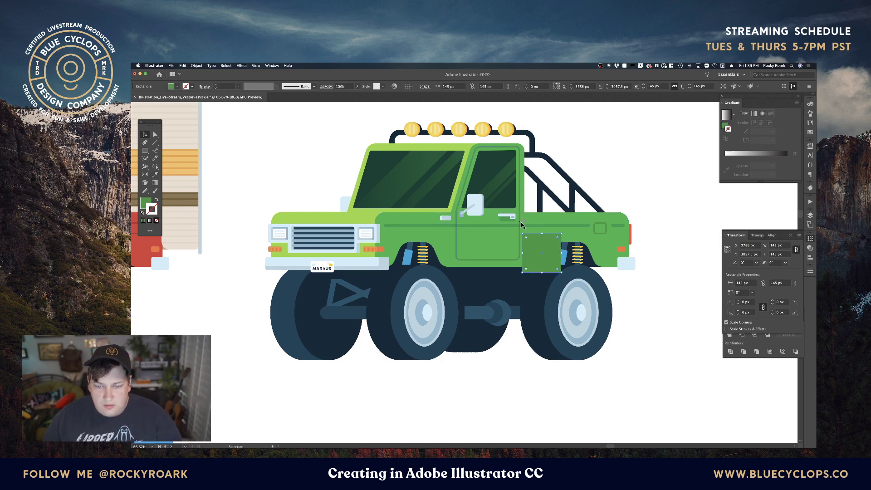
{"action": "key", "text": "a"}
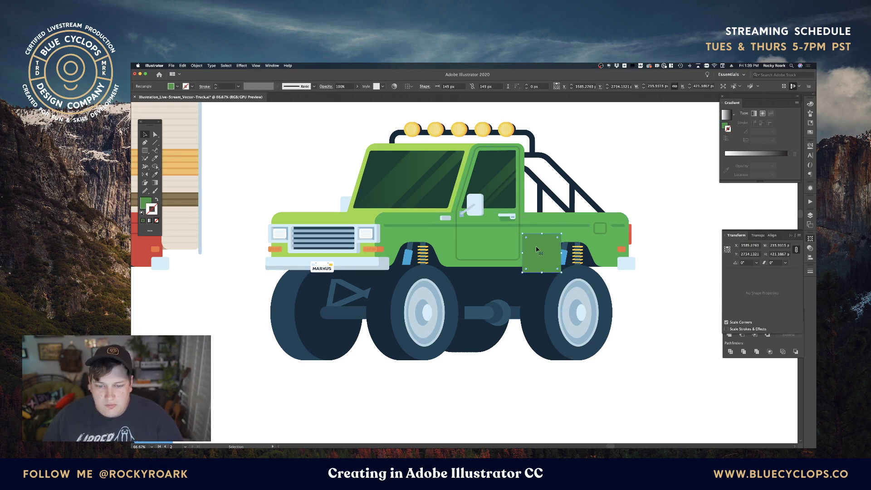
{"action": "left_click", "coordinate": [537, 250]}
{"action": "key", "text": "v"}
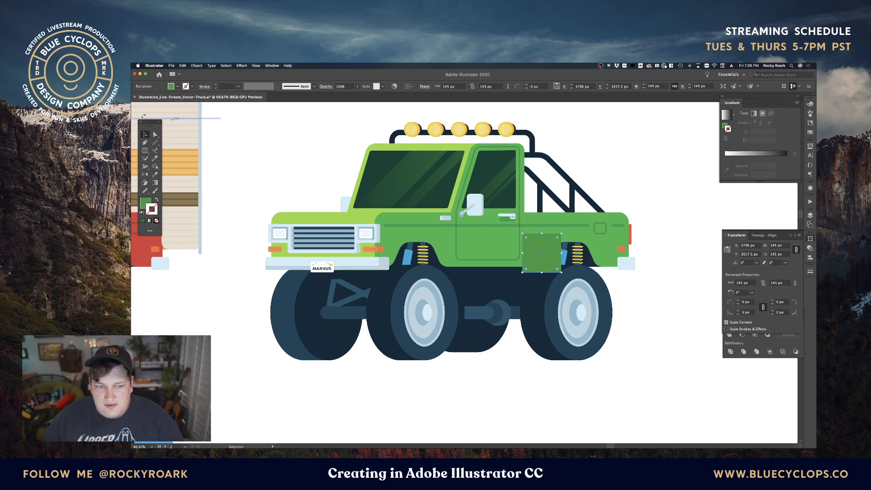
{"action": "left_click", "coordinate": [268, 142]}
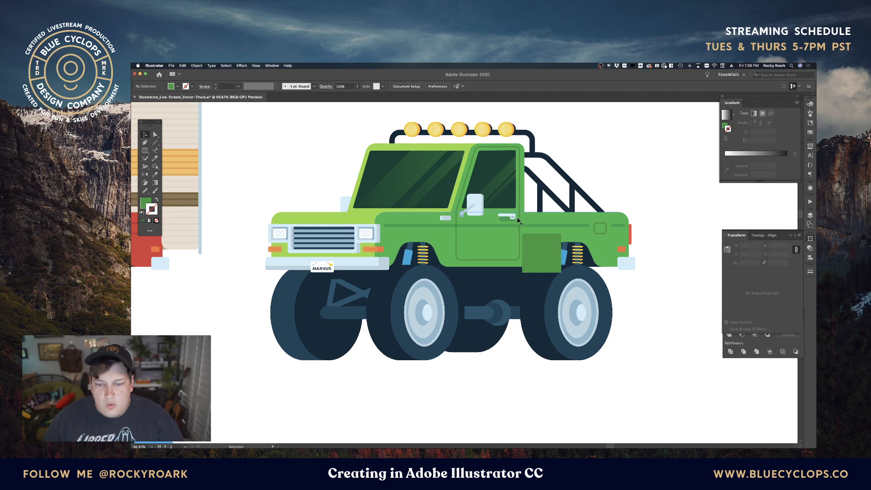
Set the door and fuel-cap outlines to the dark green swatch as stroke with 50% opacity
{"action": "left_click", "coordinate": [519, 227]}
{"action": "left_click", "coordinate": [596, 231], "text": "shift"}
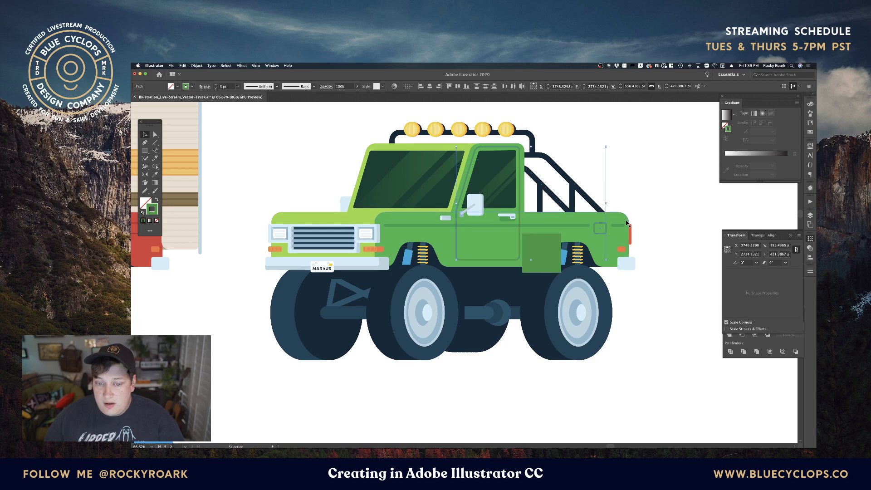
{"action": "left_click", "coordinate": [810, 132]}
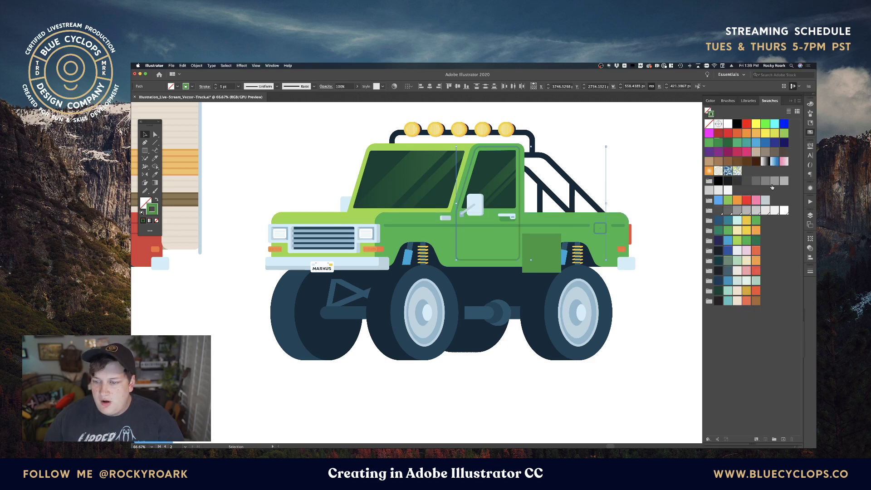
{"action": "left_click", "coordinate": [755, 241]}
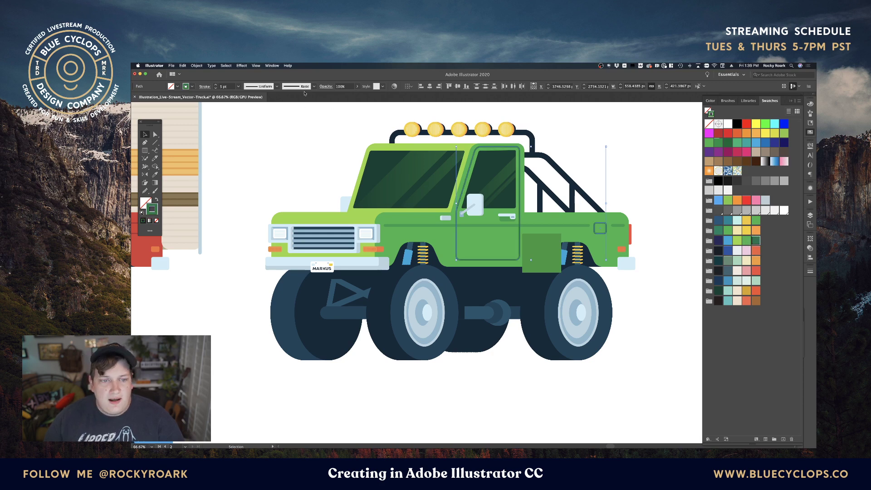
{"action": "left_click", "coordinate": [351, 86]}
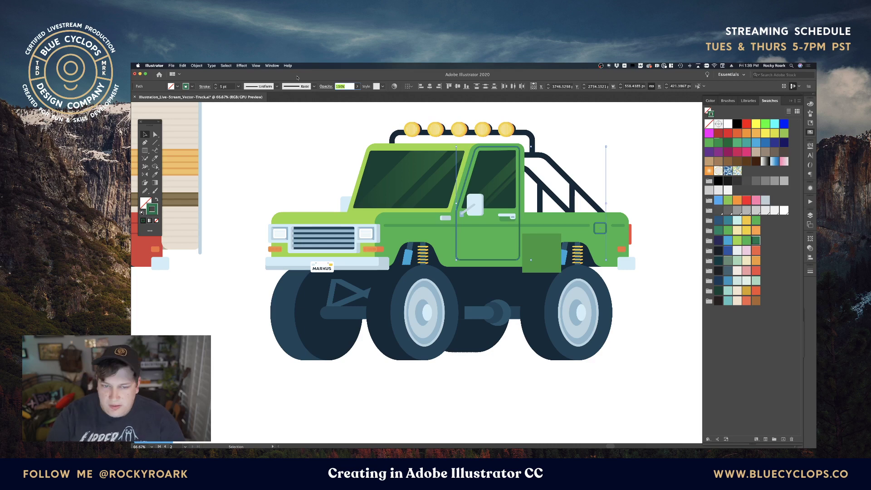
{"action": "type", "text": "50"}
{"action": "key", "text": "Return"}
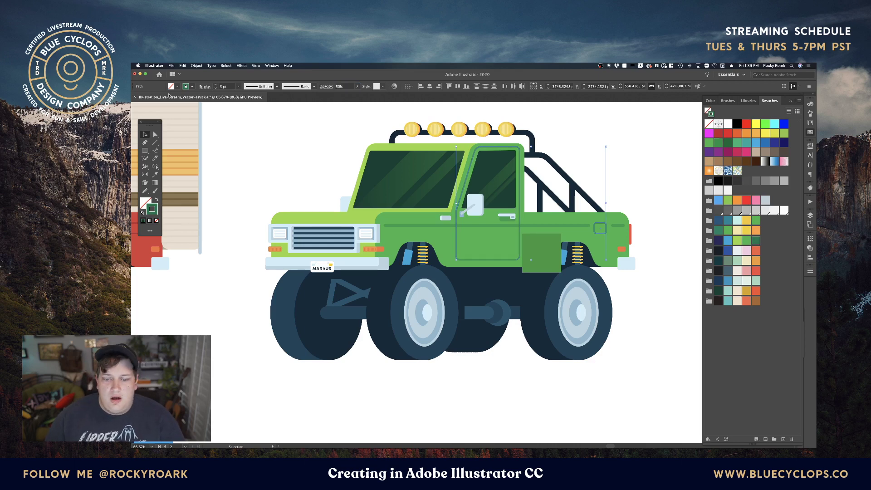
{"action": "left_click", "coordinate": [255, 137]}
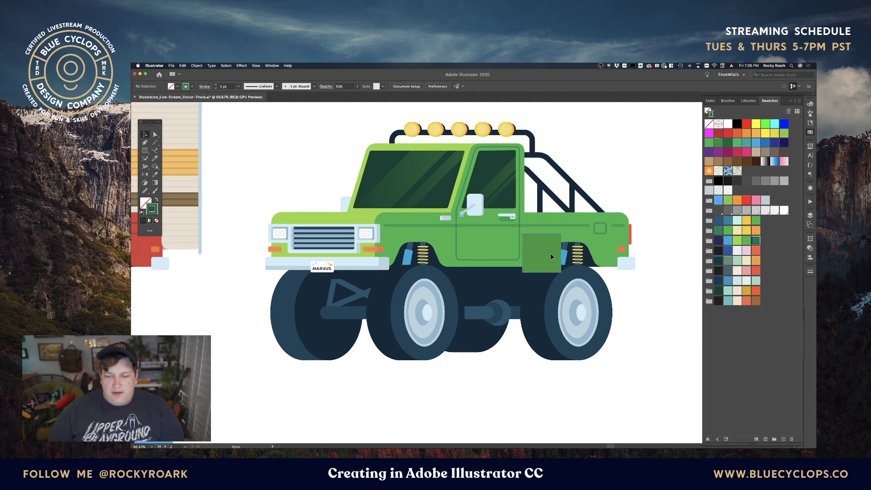
Delete the green sample square from the truck's side
{"action": "left_click_drag", "start_coordinate": [551, 257], "coordinate": [557, 251]}
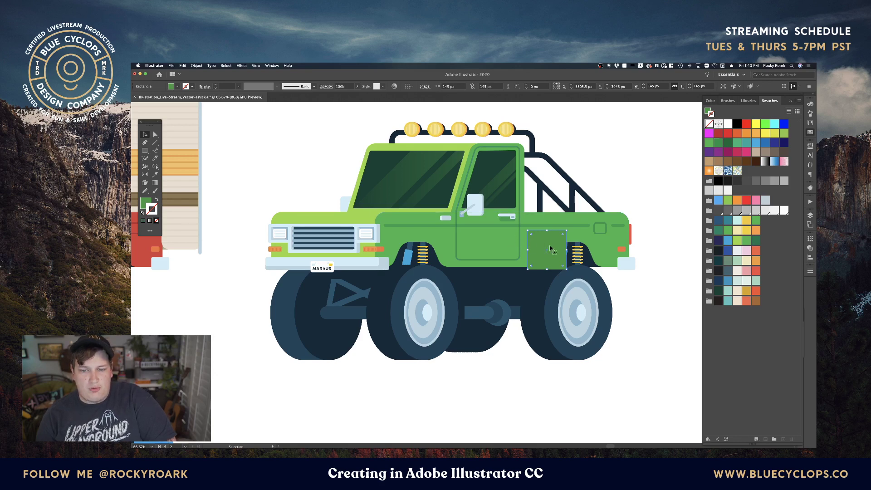
{"action": "key", "text": "Delete"}
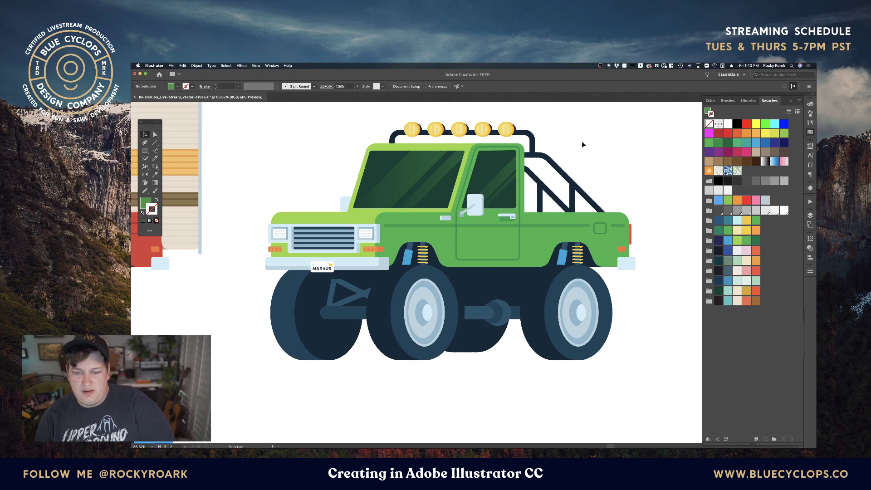
Draw a green circle about 330 px wide above the off-road truck and place a copy of it beside it
{"action": "left_click_drag", "start_coordinate": [582, 143], "coordinate": [554, 281]}
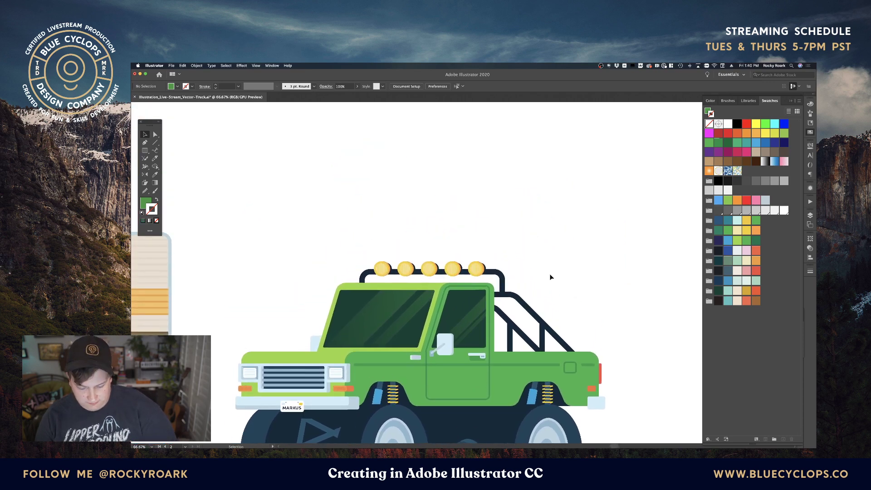
{"action": "key", "text": "l"}
{"action": "mouse_move", "coordinate": [320, 158]}
{"action": "left_mouse_down"}
{"action": "mouse_move", "coordinate": [414, 218]}
{"action": "mouse_move", "coordinate": [408, 202]}
{"action": "mouse_move", "coordinate": [467, 202]}
{"action": "left_mouse_up"}
{"action": "key", "text": "v"}
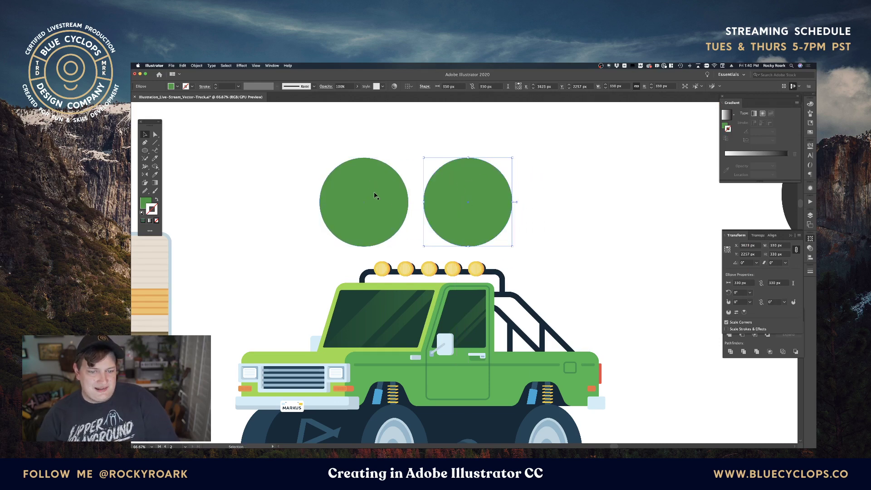
Fill the first circle with the truck's body green, and move the darker circle so it partly overlaps it
{"action": "left_click", "coordinate": [373, 192]}
{"action": "key", "text": "i"}
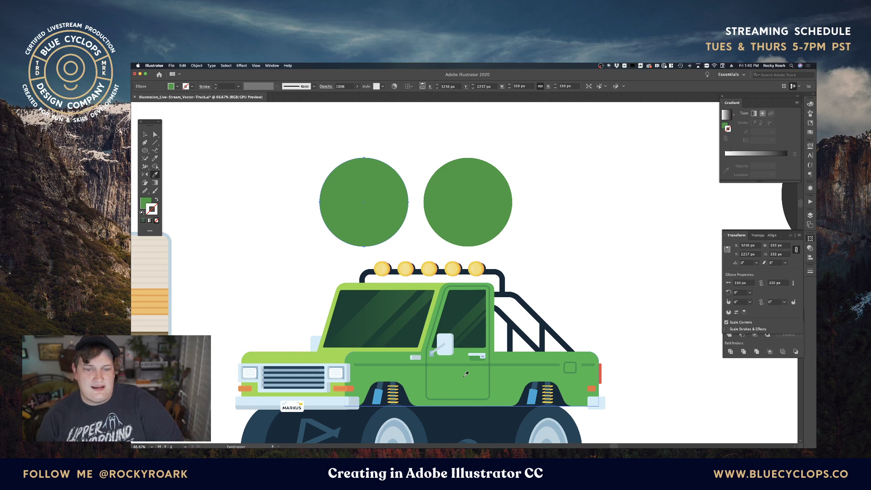
{"action": "left_click", "coordinate": [466, 374]}
{"action": "key", "text": "v"}
{"action": "left_click", "coordinate": [576, 226]}
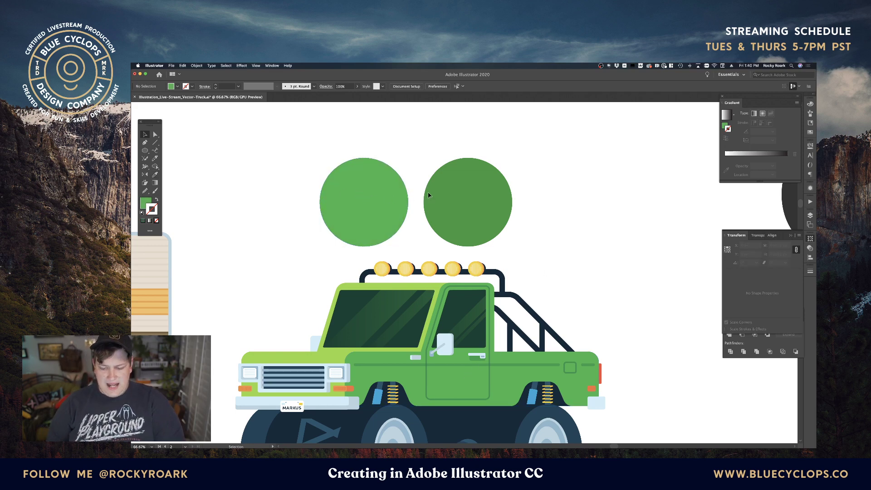
{"action": "left_click_drag", "start_coordinate": [459, 200], "coordinate": [408, 200]}
{"action": "left_click", "coordinate": [532, 197]}
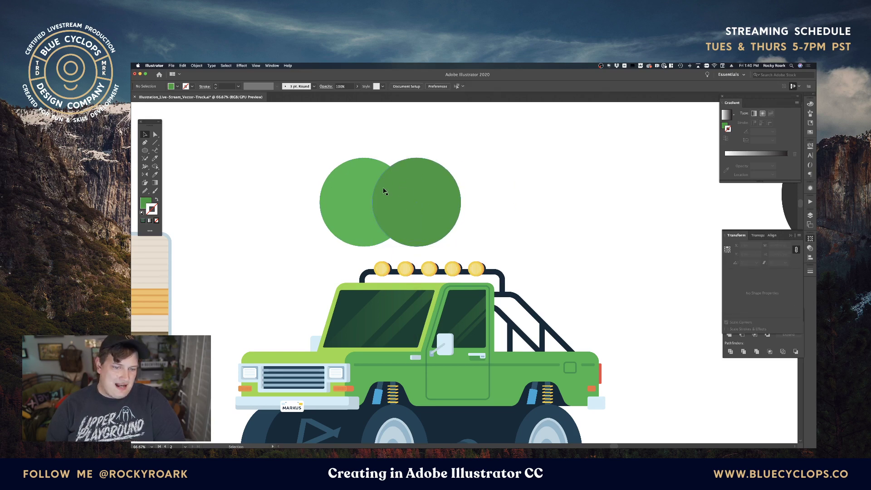
Check the RGB values of the lighter circle's green fill
{"action": "left_click", "coordinate": [342, 176]}
{"action": "double_click", "coordinate": [142, 202]}
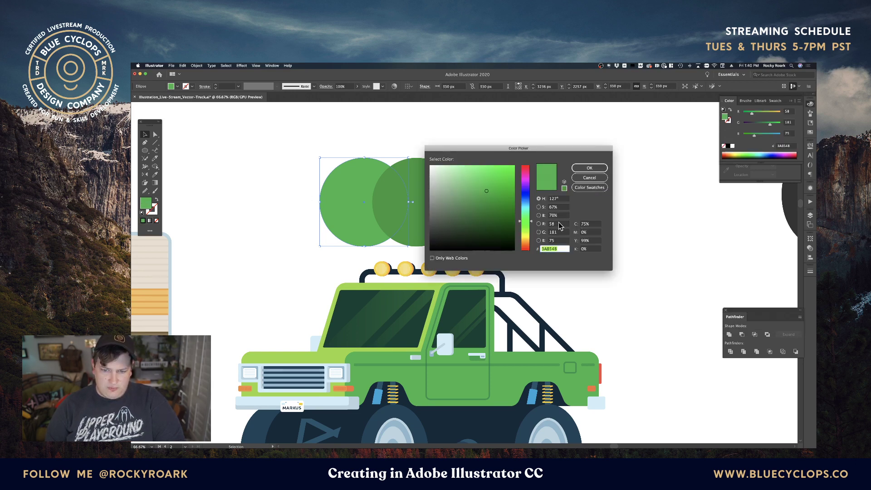
{"action": "left_click", "coordinate": [589, 178]}
Try red values of 60 and 50 for the darker circle's fill, and discard the change
{"action": "left_click", "coordinate": [460, 203]}
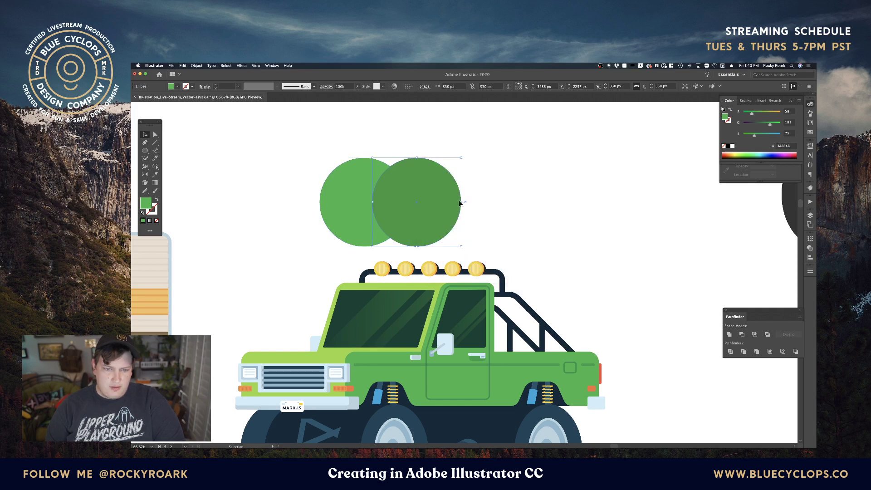
{"action": "double_click", "coordinate": [146, 203]}
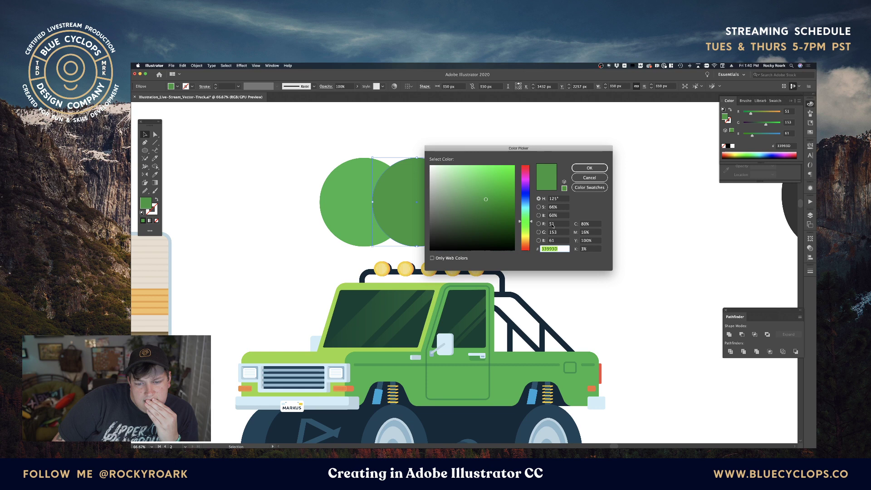
{"action": "double_click", "coordinate": [554, 225]}
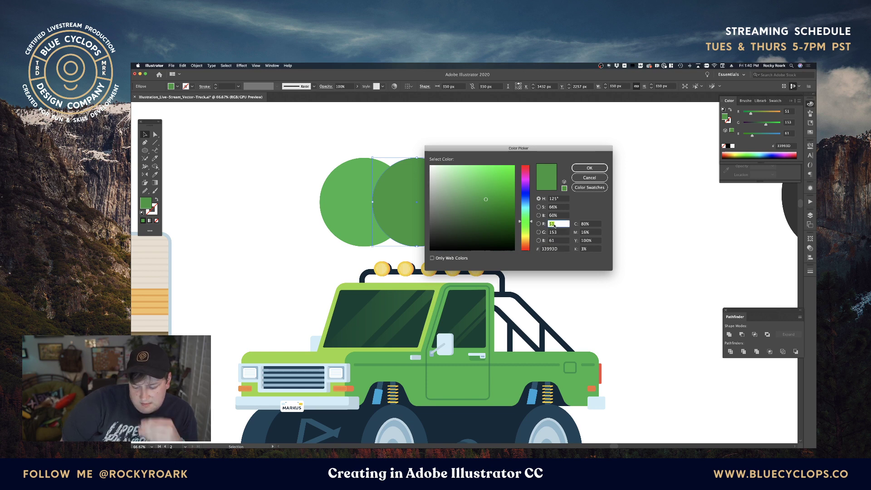
{"action": "type", "text": "60"}
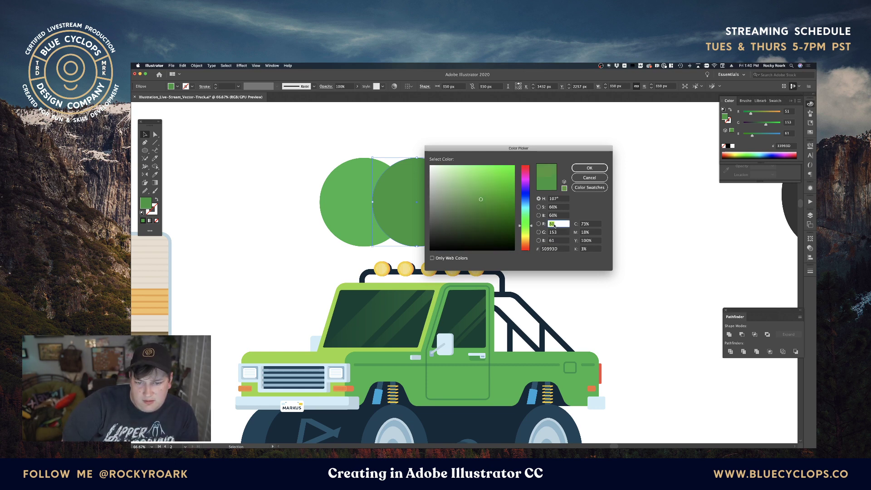
{"action": "type", "text": "50"}
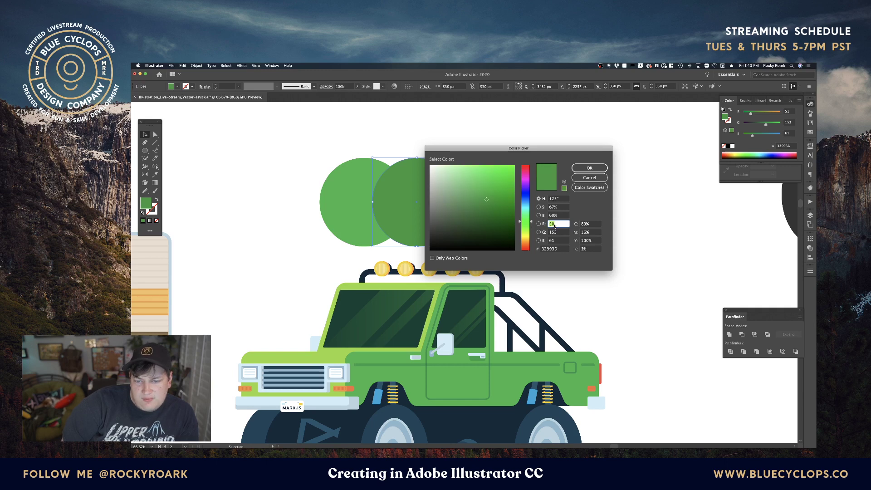
{"action": "left_click", "coordinate": [581, 178]}
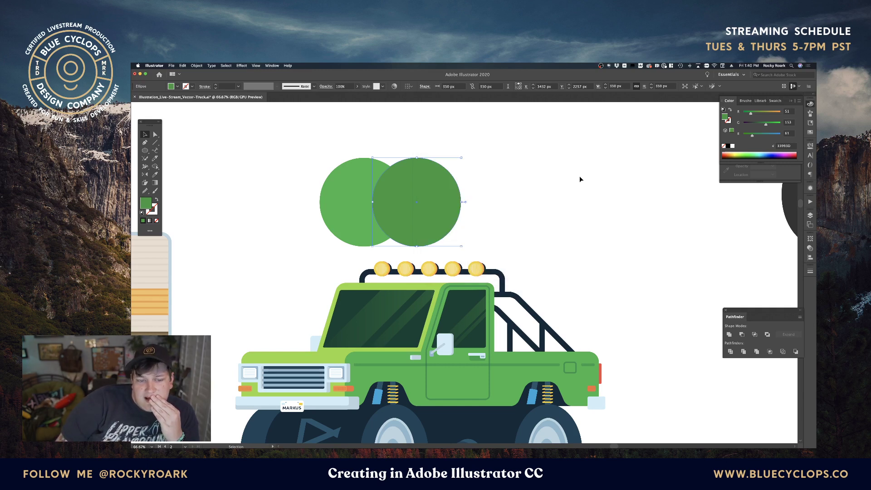
Compare the RGB fill values of the darker and lighter circles
{"action": "left_click", "coordinate": [483, 197]}
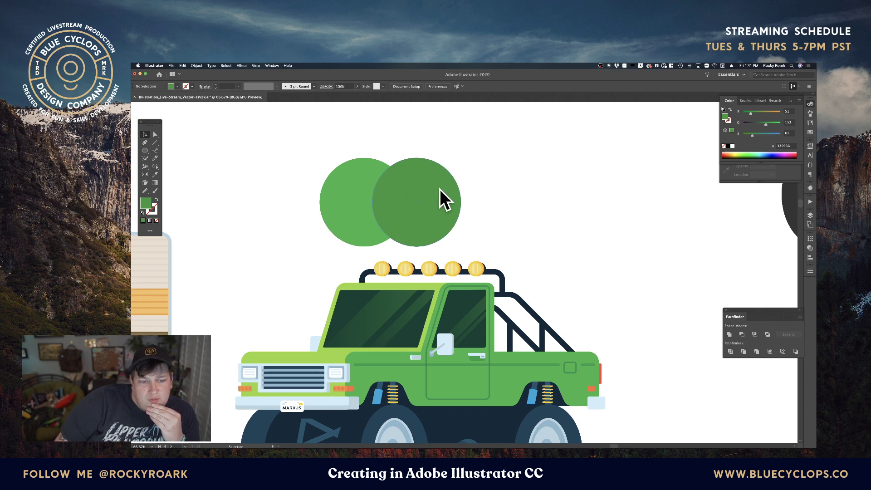
{"action": "left_click", "coordinate": [415, 183]}
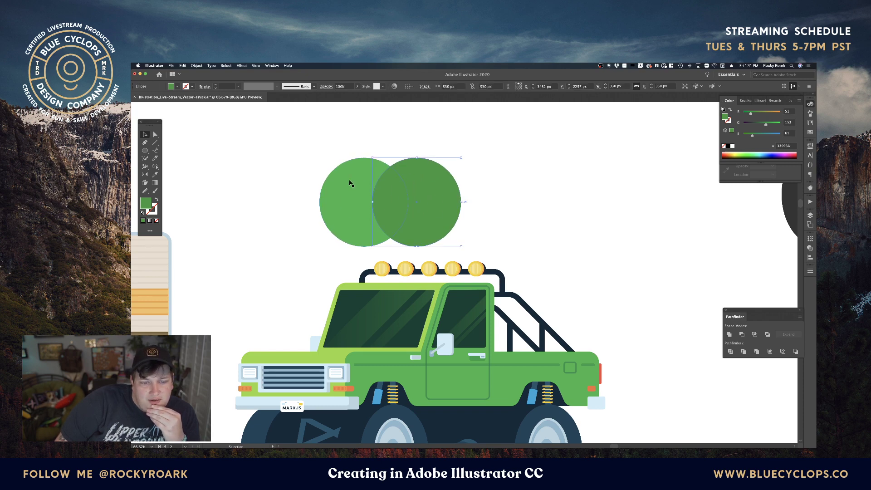
{"action": "double_click", "coordinate": [147, 206]}
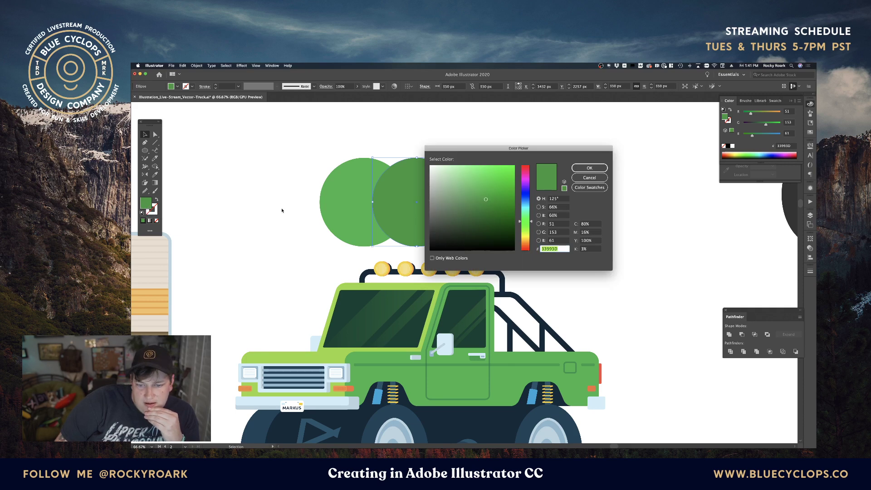
{"action": "left_click", "coordinate": [589, 178]}
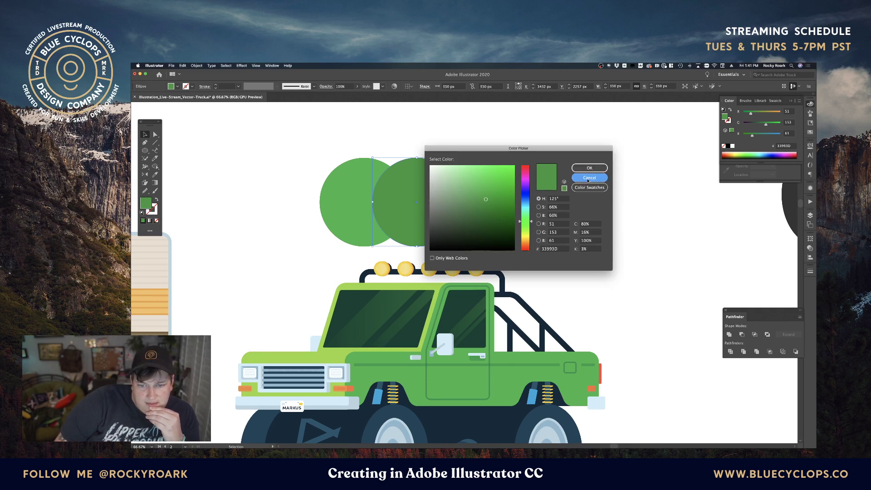
{"action": "left_click", "coordinate": [341, 185]}
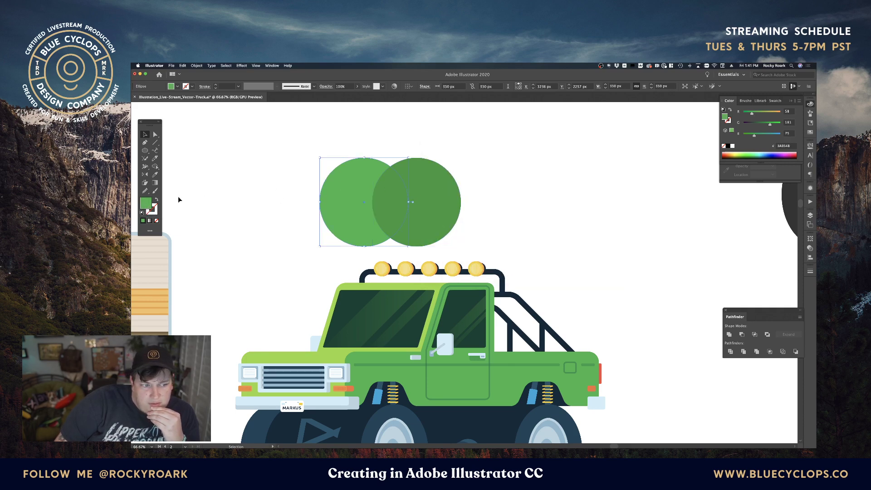
{"action": "double_click", "coordinate": [147, 205]}
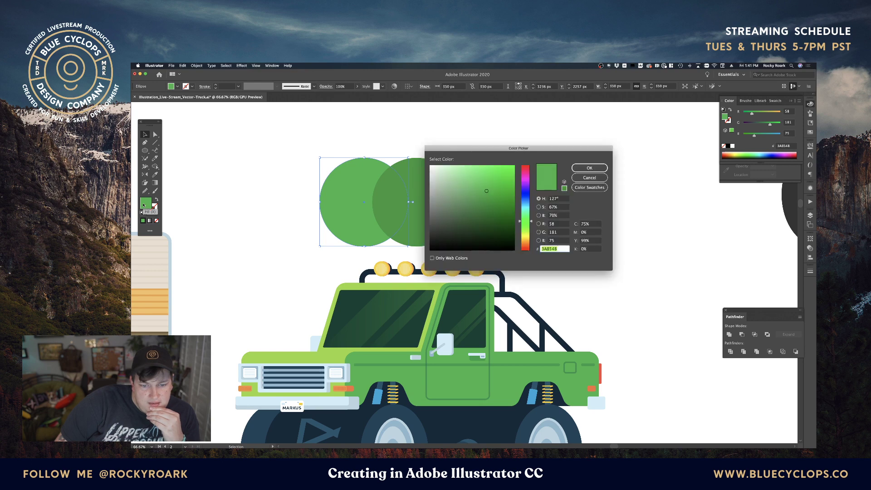
{"action": "left_click", "coordinate": [575, 179]}
{"action": "left_click", "coordinate": [433, 199]}
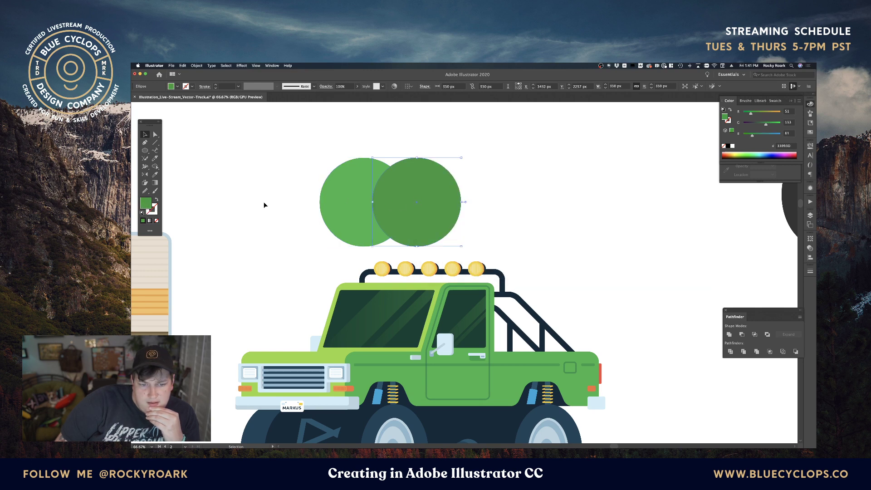
{"action": "double_click", "coordinate": [148, 201]}
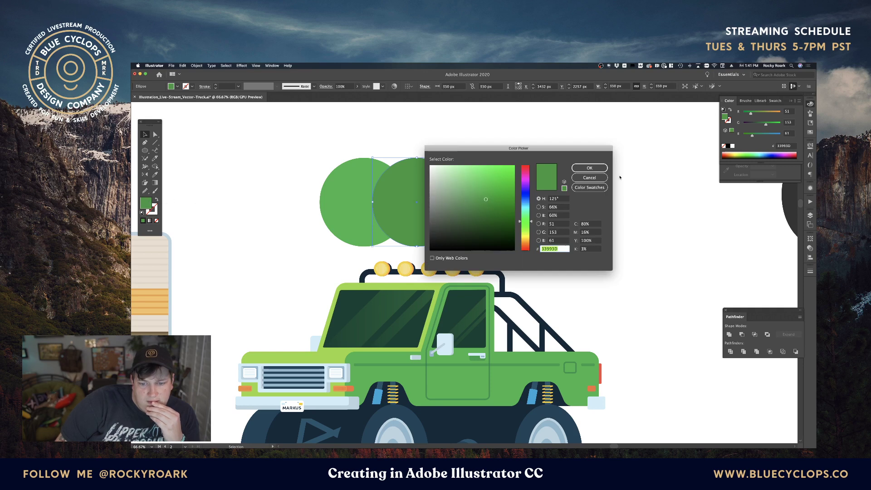
{"action": "left_click", "coordinate": [589, 178]}
{"action": "left_click", "coordinate": [342, 192]}
{"action": "double_click", "coordinate": [145, 202]}
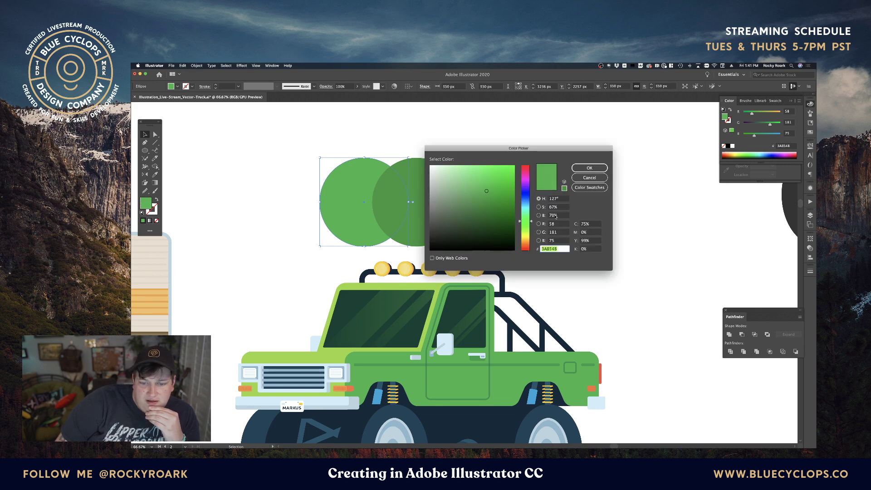
{"action": "left_click", "coordinate": [585, 179]}
{"action": "left_click", "coordinate": [443, 204]}
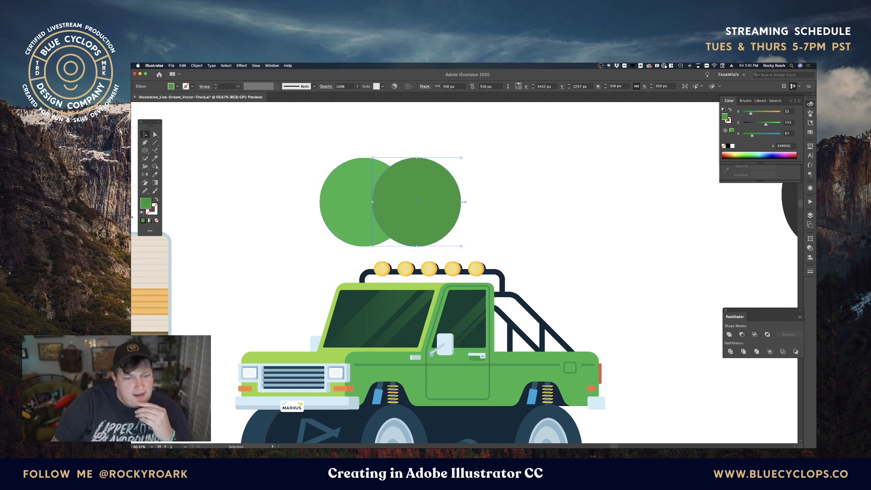
{"action": "double_click", "coordinate": [145, 202]}
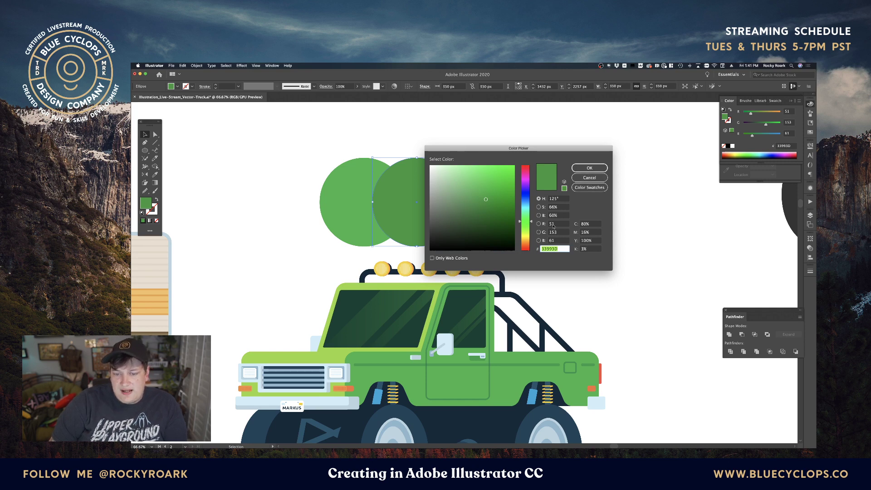
{"action": "left_click", "coordinate": [589, 177]}
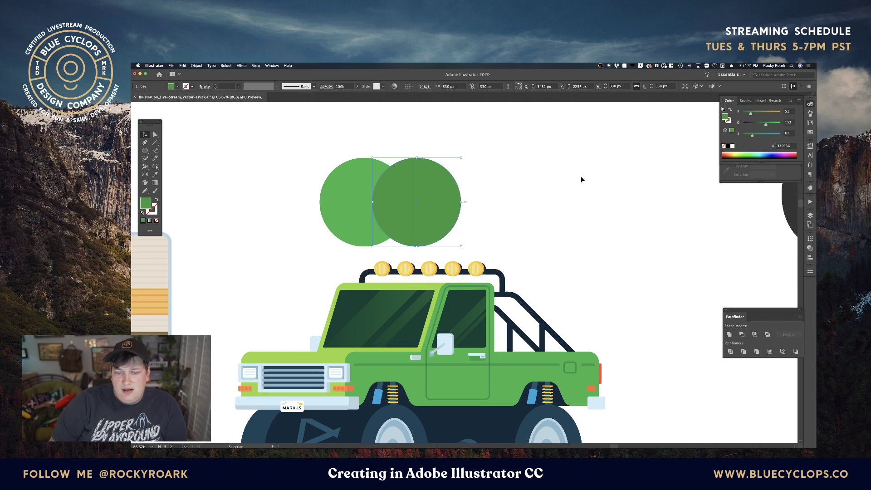
Set the green value of the lighter circle's fill to 151
{"action": "left_click", "coordinate": [356, 188]}
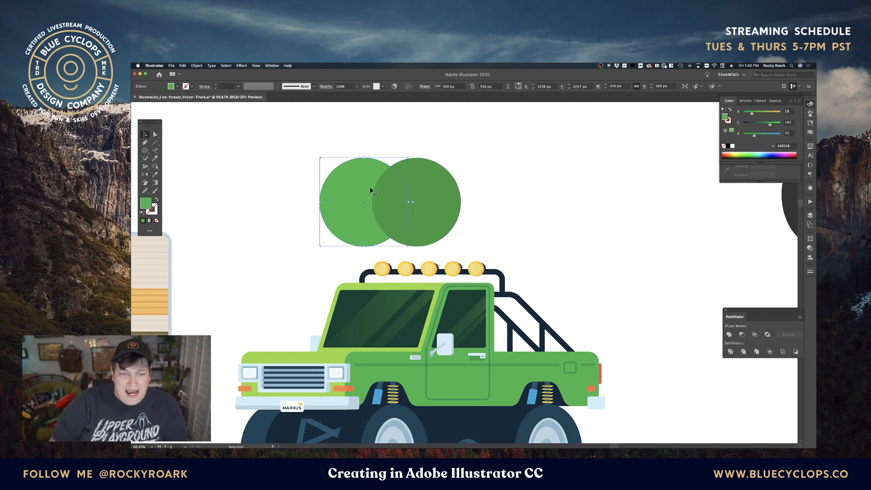
{"action": "double_click", "coordinate": [142, 203]}
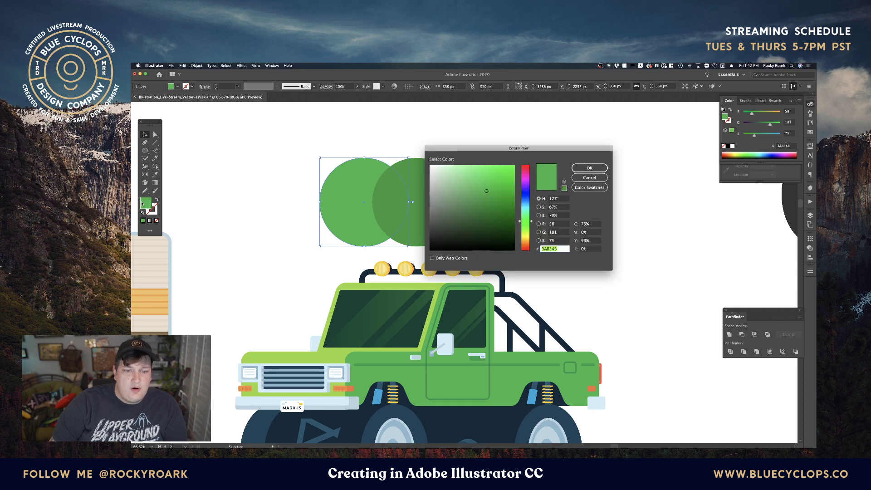
{"action": "left_click", "coordinate": [560, 234]}
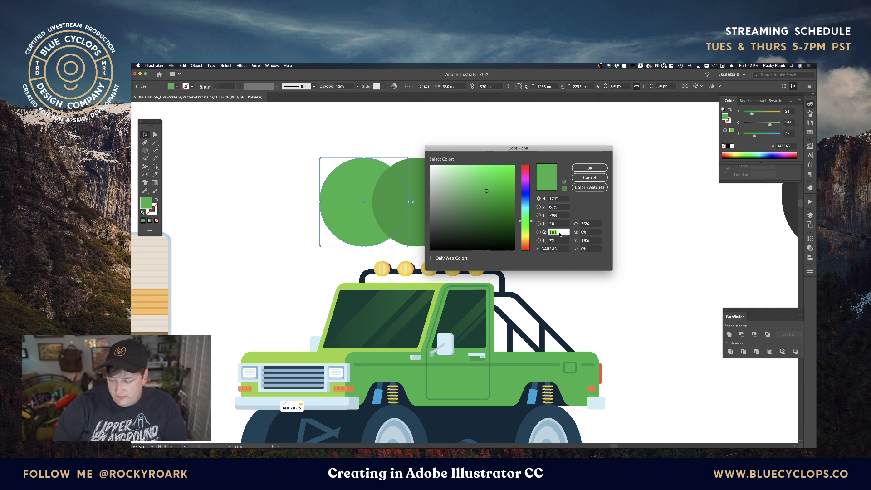
{"action": "type", "text": "5"}
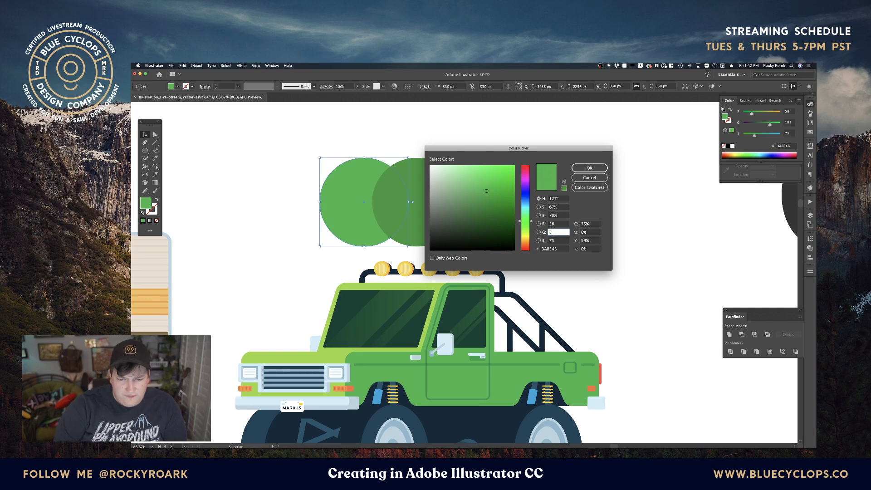
{"action": "type", "text": "151"}
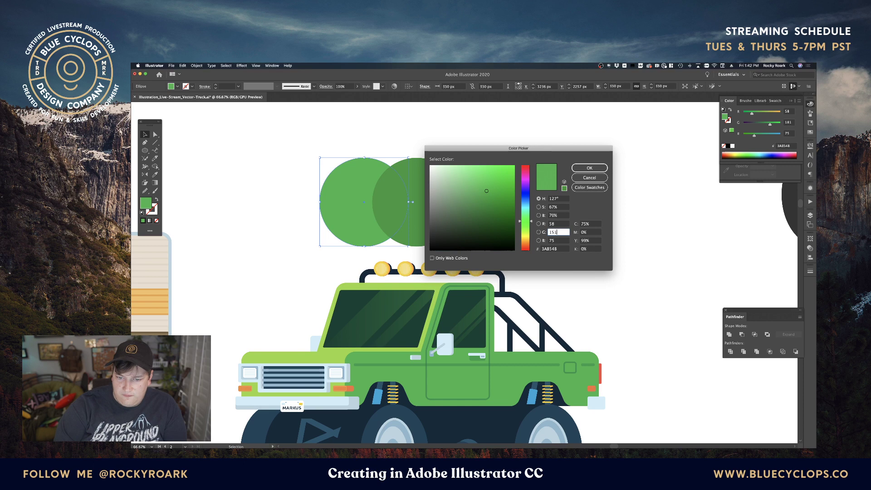
{"action": "key", "text": "Return"}
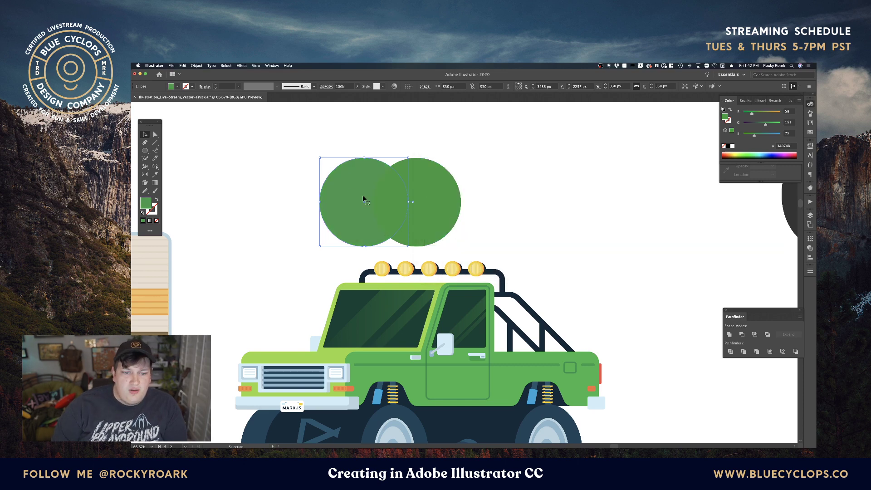
Check the recoloured circle's fill values, and delete both overlapping circles above the truck
{"action": "double_click", "coordinate": [146, 203]}
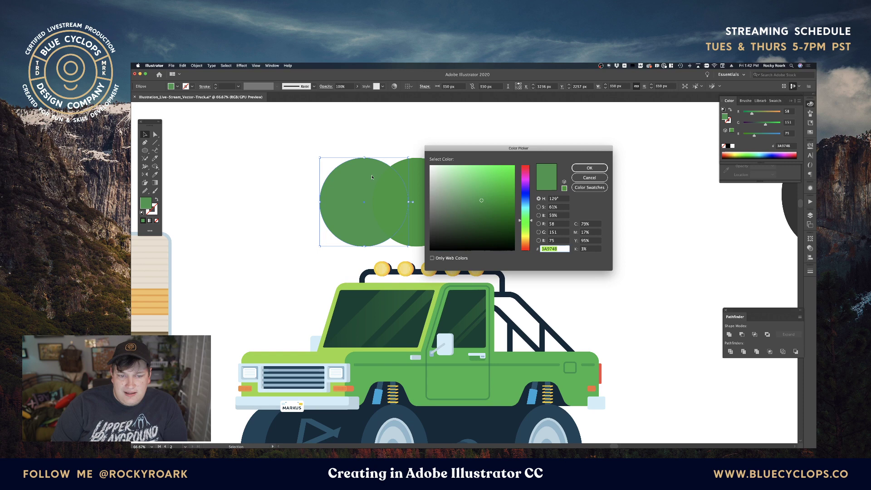
{"action": "left_click", "coordinate": [590, 177]}
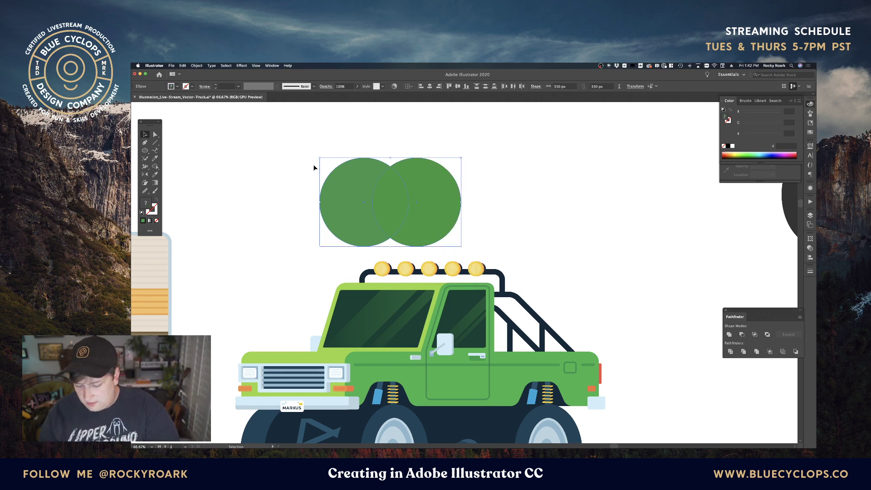
{"action": "key", "text": "Delete"}
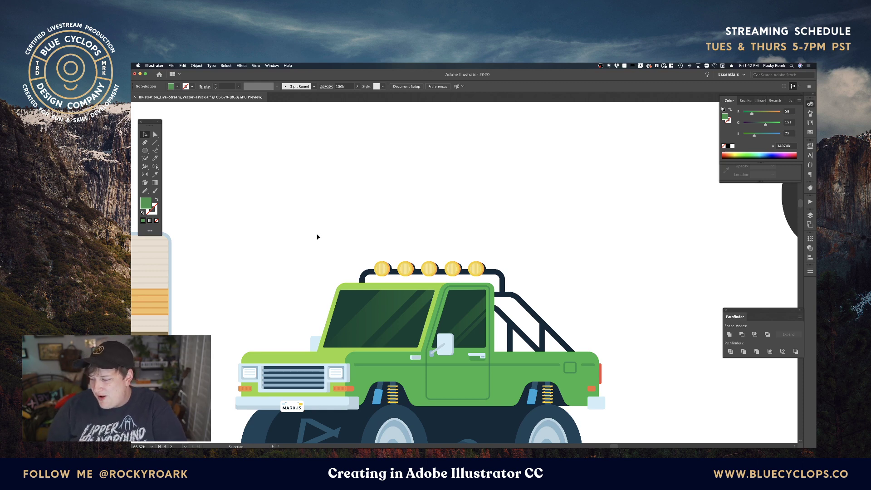
Review the finished green off-road truck, the grey base trucks and the other coloured truck variations
{"action": "left_click_drag", "start_coordinate": [316, 233], "coordinate": [381, 145]}
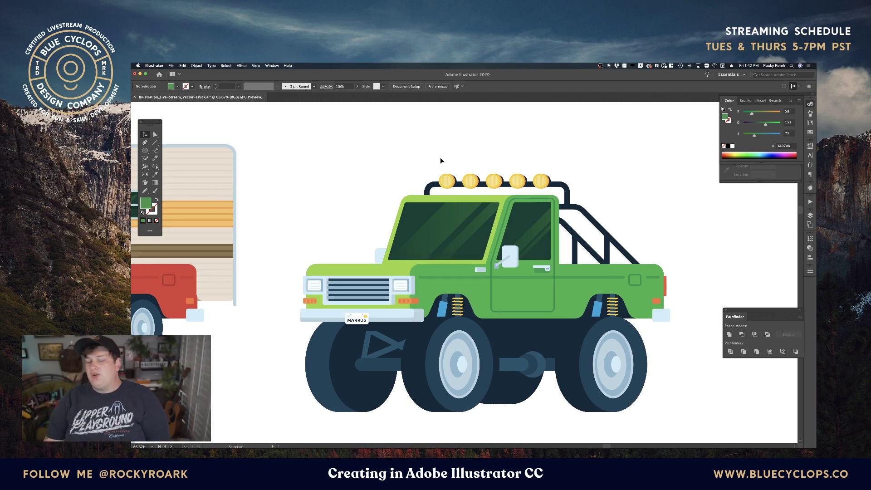
{"action": "key", "text": "super+minus"}
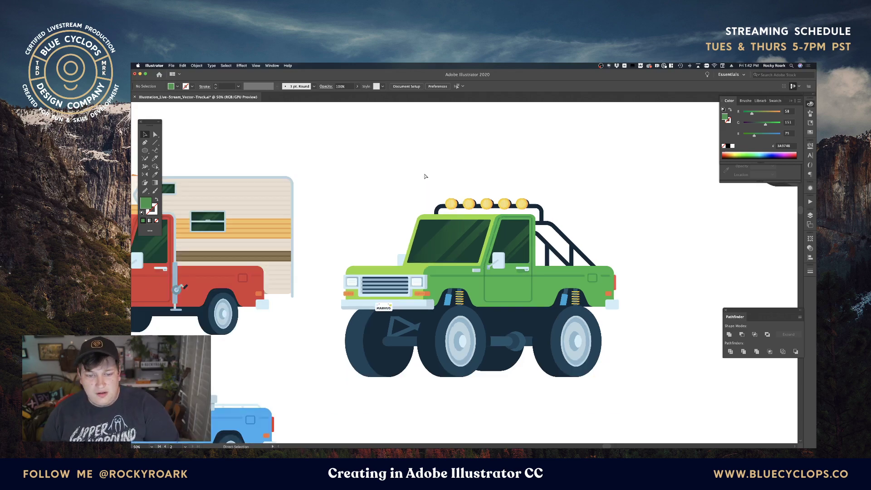
{"action": "key", "text": "super+minus"}
{"action": "left_click_drag", "start_coordinate": [338, 310], "coordinate": [680, 147]}
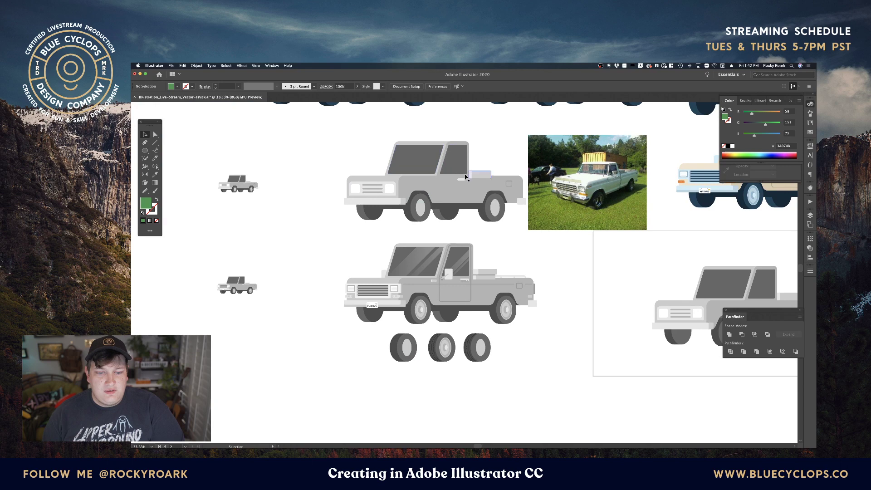
{"action": "key", "text": "super+equal"}
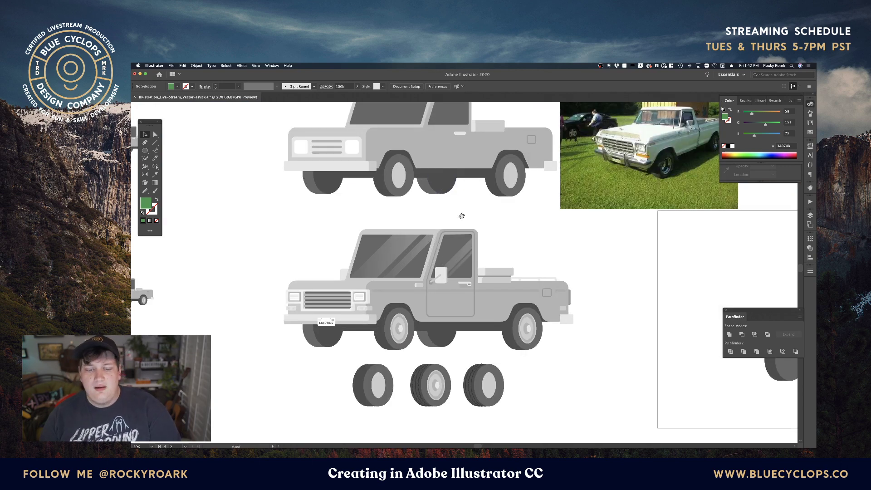
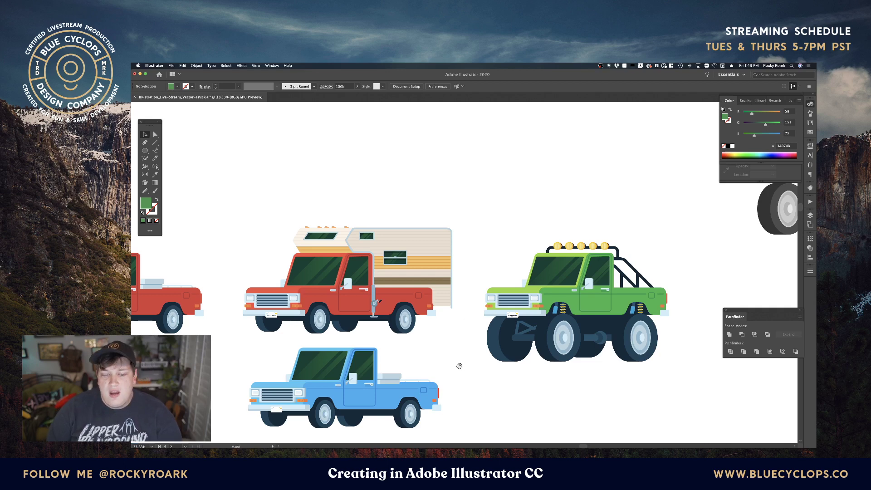
{"action": "left_click_drag", "start_coordinate": [458, 363], "coordinate": [500, 309]}
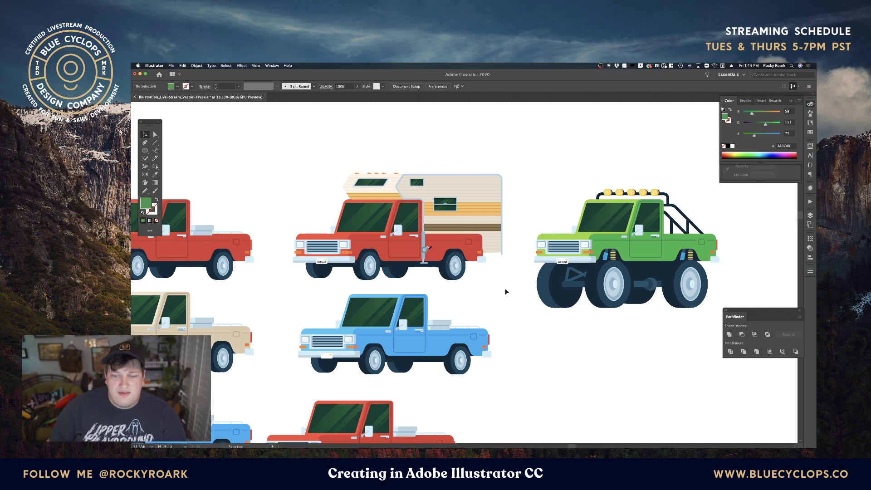
{"action": "left_click_drag", "start_coordinate": [453, 293], "coordinate": [502, 295]}
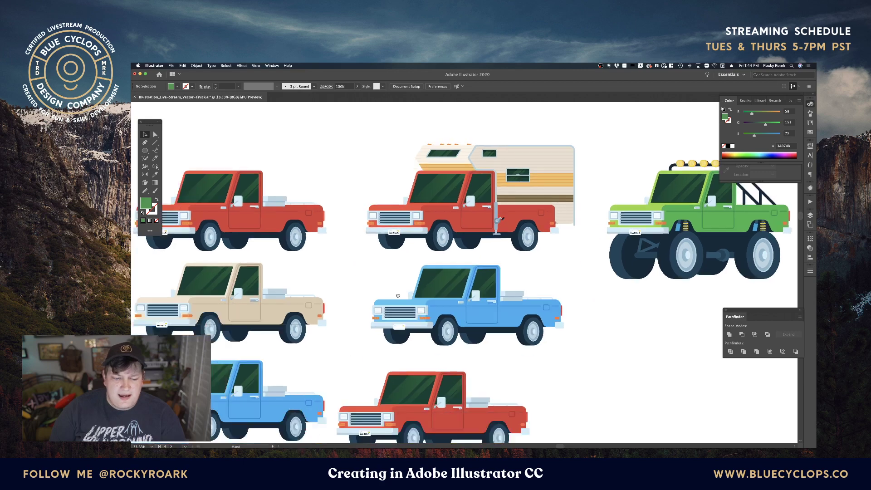
Duplicate the plain red pickup and place the copy in the empty space above the red camper truck
{"action": "scroll", "coordinate": [486, 293], "scroll_direction": "down", "scroll_amount": 10}
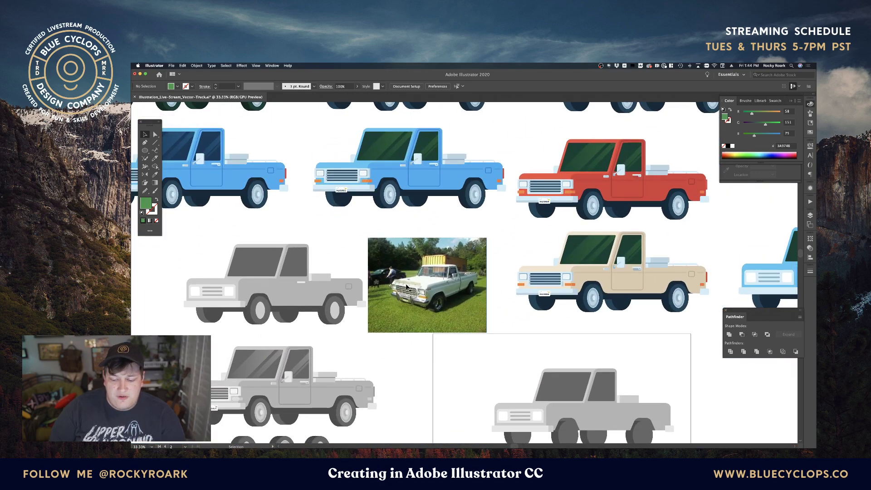
{"action": "left_click_drag", "start_coordinate": [511, 183], "coordinate": [490, 225]}
{"action": "scroll", "coordinate": [477, 219], "scroll_direction": "up", "scroll_amount": 15}
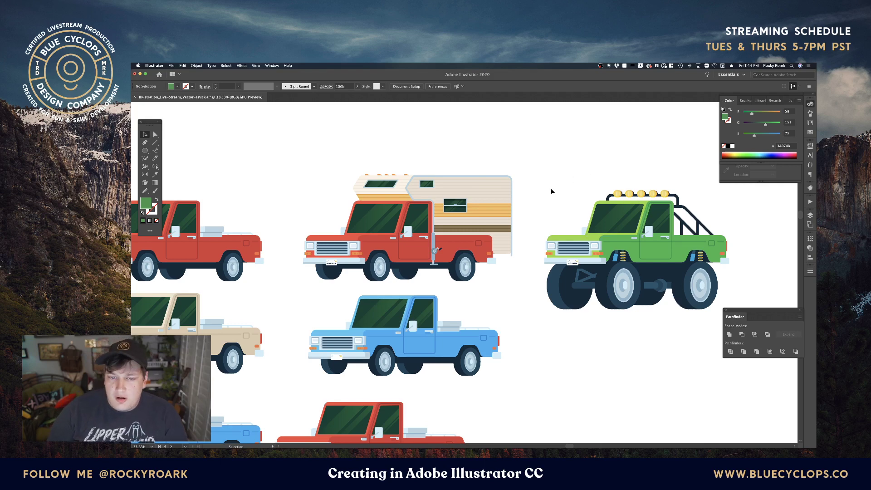
{"action": "key", "text": "space"}
{"action": "left_click_drag", "start_coordinate": [564, 186], "coordinate": [575, 224]}
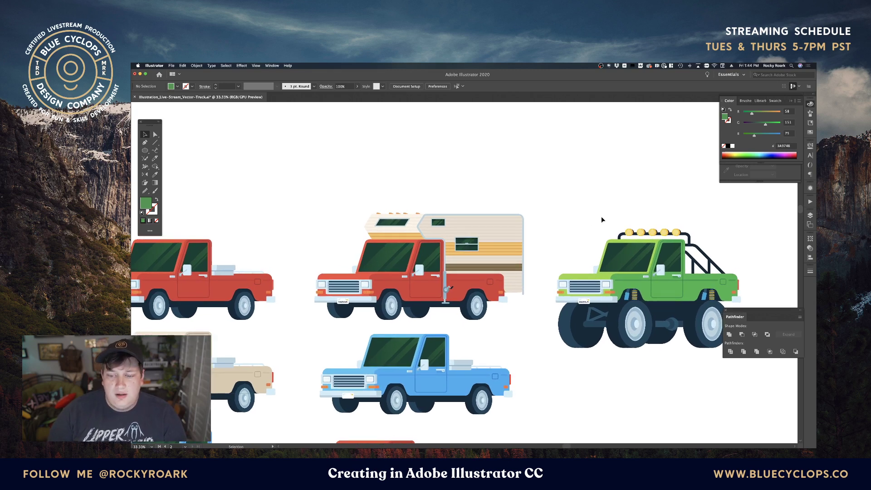
{"action": "left_click_drag", "start_coordinate": [525, 200], "coordinate": [544, 206]}
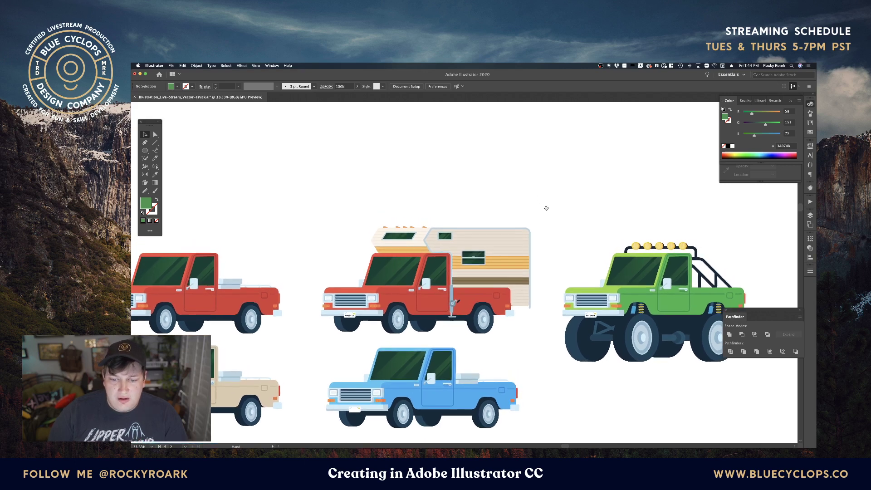
{"action": "left_click_drag", "start_coordinate": [289, 301], "coordinate": [411, 333]}
{"action": "left_click_drag", "start_coordinate": [331, 302], "coordinate": [557, 160]}
{"action": "left_click", "coordinate": [632, 178]}
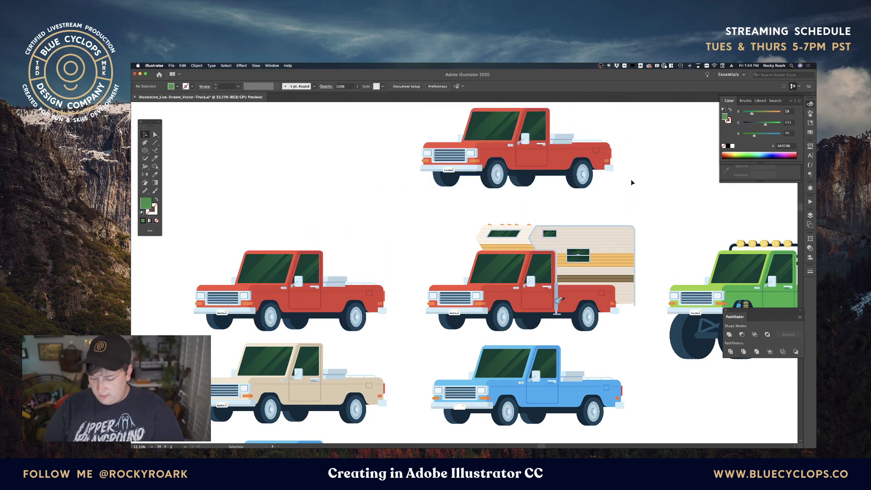
Delete the toolbox and the side rail from the bed of the copied red pickup
{"action": "key", "text": "super+equal"}
{"action": "key", "text": "super+equal"}
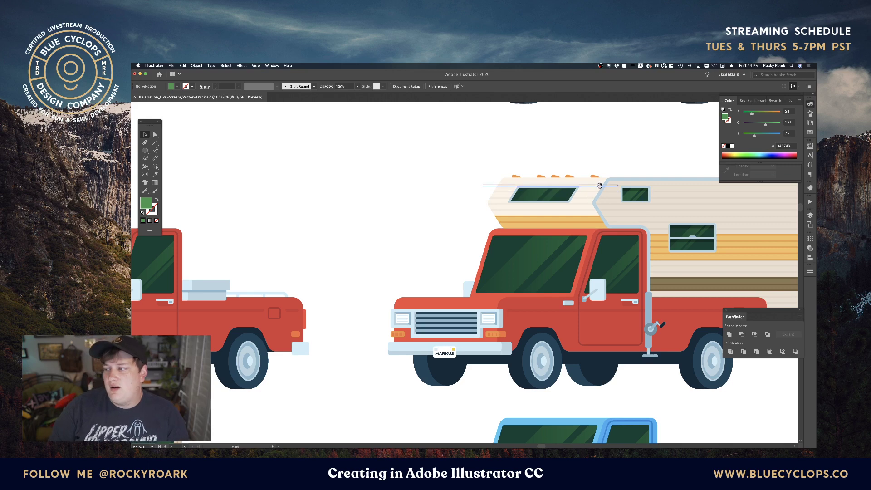
{"action": "left_click_drag", "start_coordinate": [599, 188], "coordinate": [461, 339]}
{"action": "left_click_drag", "start_coordinate": [525, 241], "coordinate": [561, 307]}
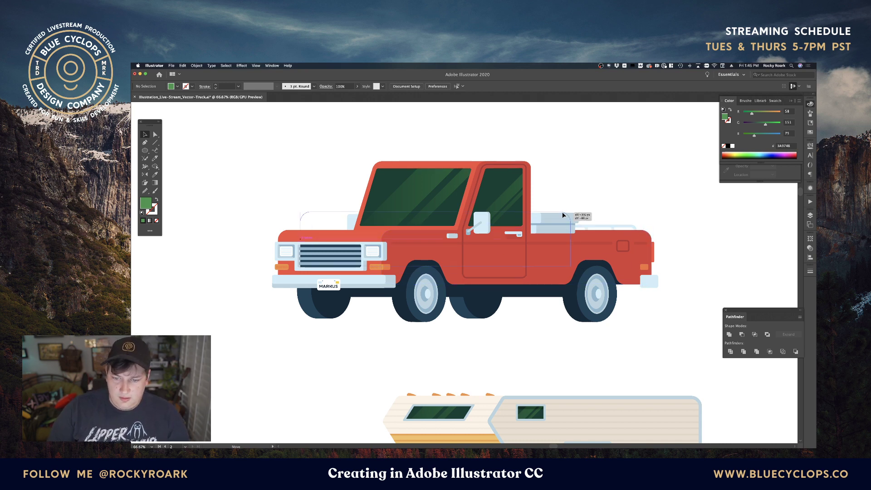
{"action": "left_click", "coordinate": [595, 234]}
{"action": "left_click", "coordinate": [538, 205]}
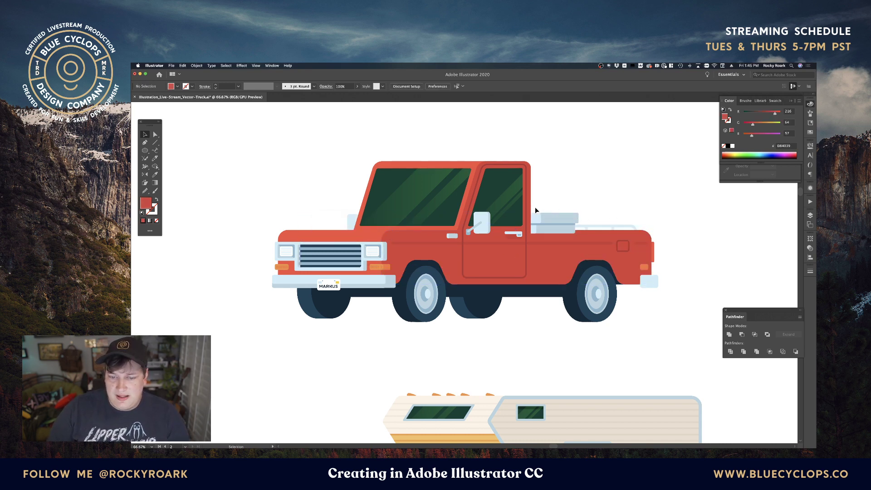
{"action": "left_click_drag", "start_coordinate": [652, 228], "coordinate": [654, 231]}
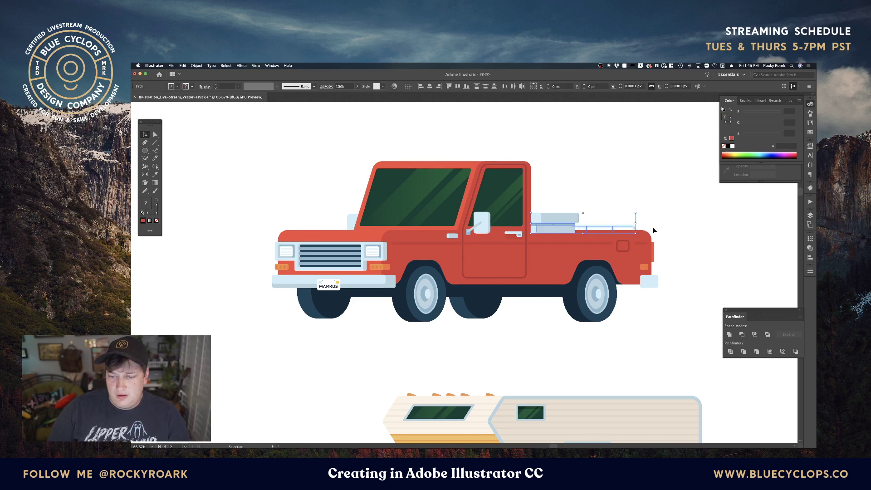
{"action": "key", "text": "Delete"}
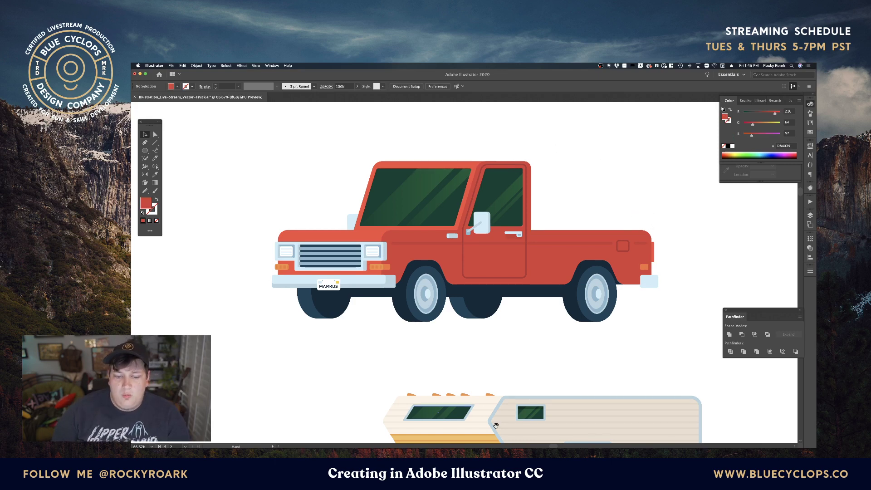
Draw a red rectangle about 473 by 261 px over the truck bed at roof height, and send it behind the cab
{"action": "scroll", "coordinate": [537, 346], "scroll_direction": "down", "scroll_amount": 10}
{"action": "scroll", "coordinate": [576, 264], "scroll_direction": "up", "scroll_amount": 8}
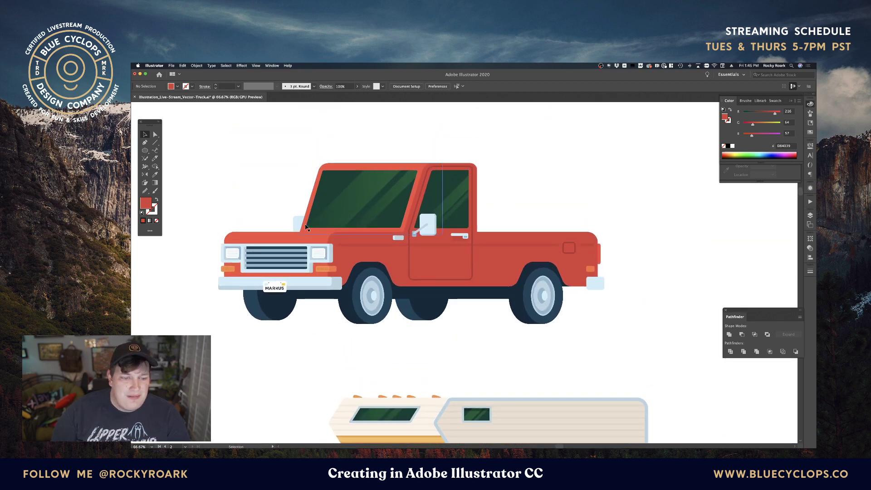
{"action": "left_click_drag", "start_coordinate": [145, 150], "coordinate": [175, 155]}
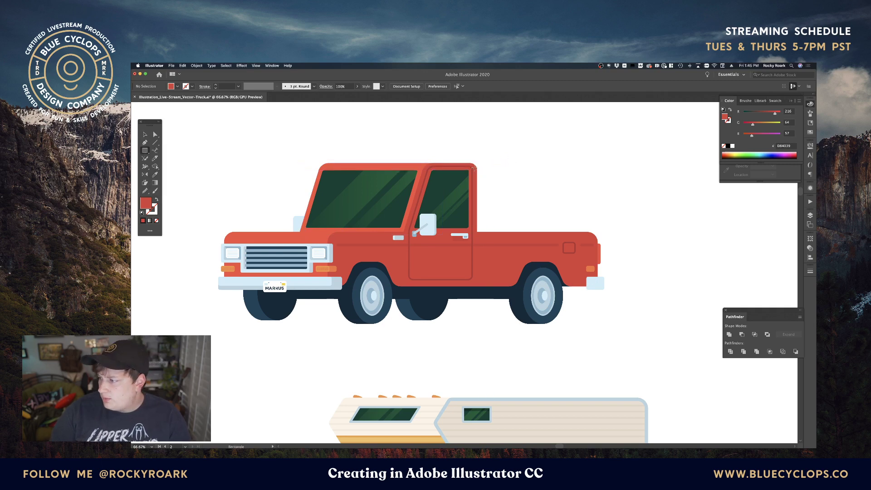
{"action": "left_click_drag", "start_coordinate": [475, 164], "coordinate": [593, 233]}
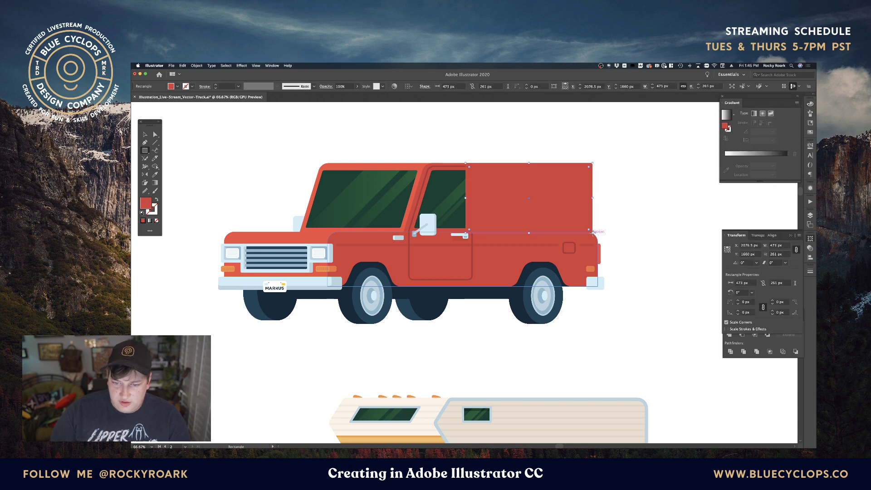
{"action": "key", "text": "super+minus"}
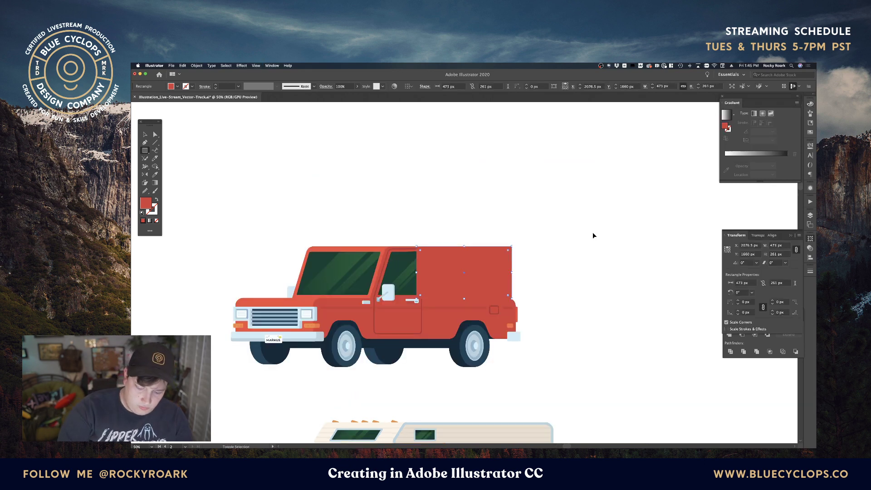
{"action": "key", "text": "super+equal"}
{"action": "key", "text": "super+shift+bracketleft"}
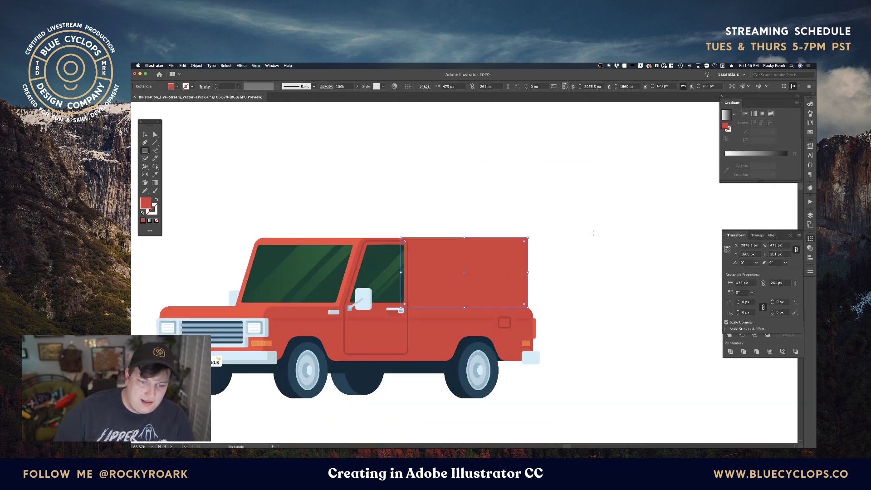
{"action": "key", "text": "v"}
{"action": "left_click", "coordinate": [510, 208]}
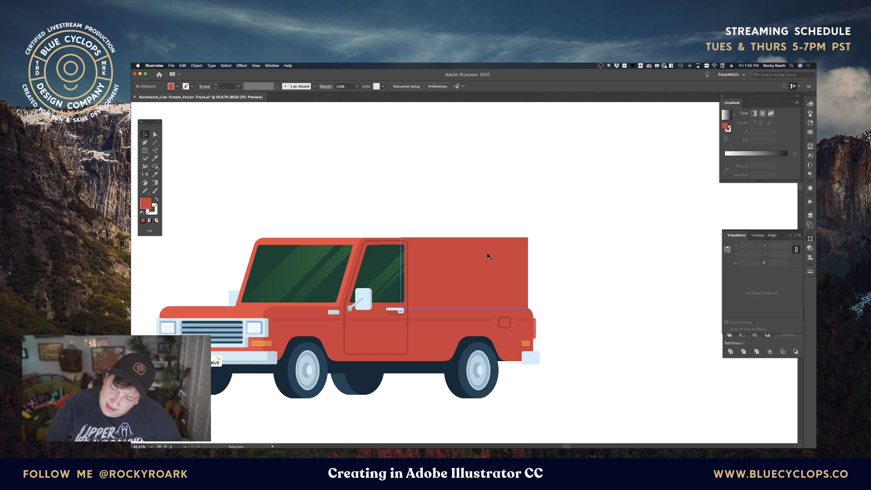
Move the upper rear corner point of the red rectangle 20 px toward the cab to slant the back edge
{"action": "key", "text": "a"}
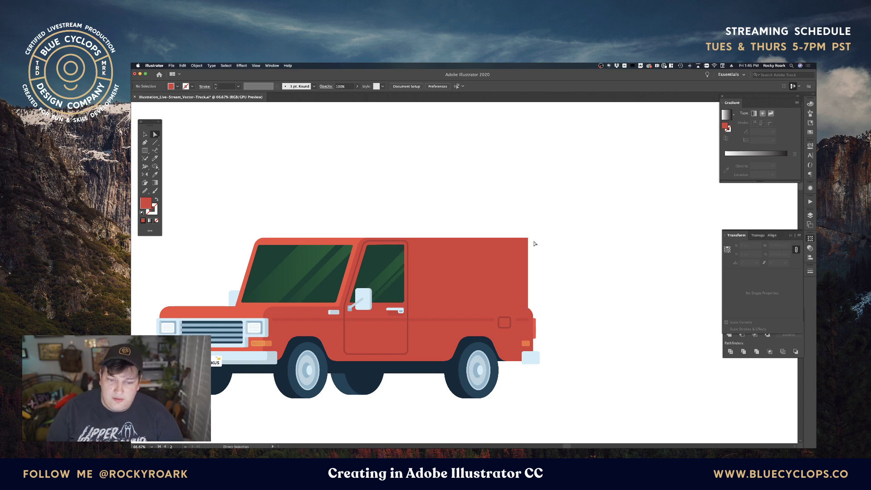
{"action": "left_click_drag", "start_coordinate": [517, 228], "coordinate": [549, 252]}
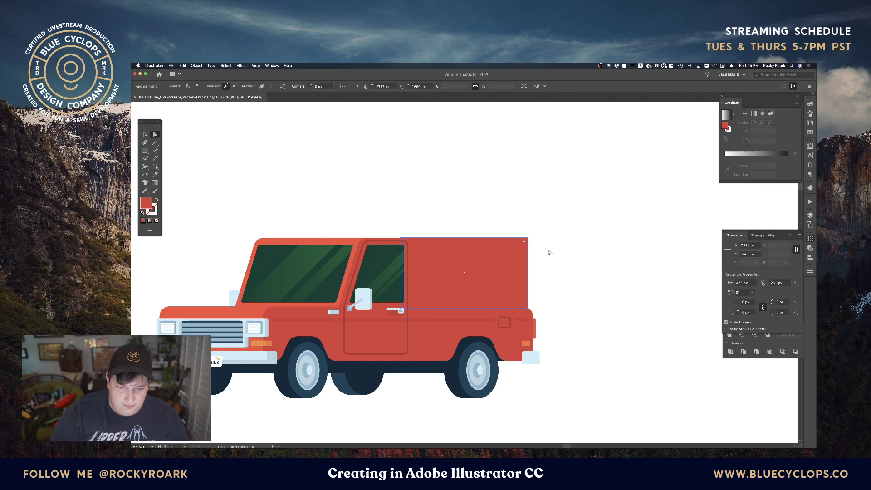
{"action": "key", "text": "shift+Left"}
{"action": "key", "text": "shift+Left"}
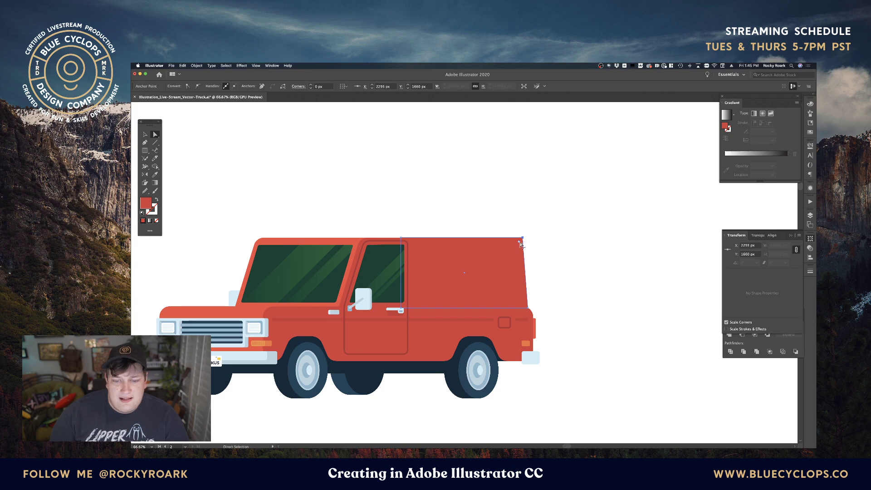
Round the upper rear corner of the red shell with a 40 px corner radius
{"action": "left_click_drag", "start_coordinate": [519, 241], "coordinate": [519, 248]}
{"action": "key", "text": "super+z"}
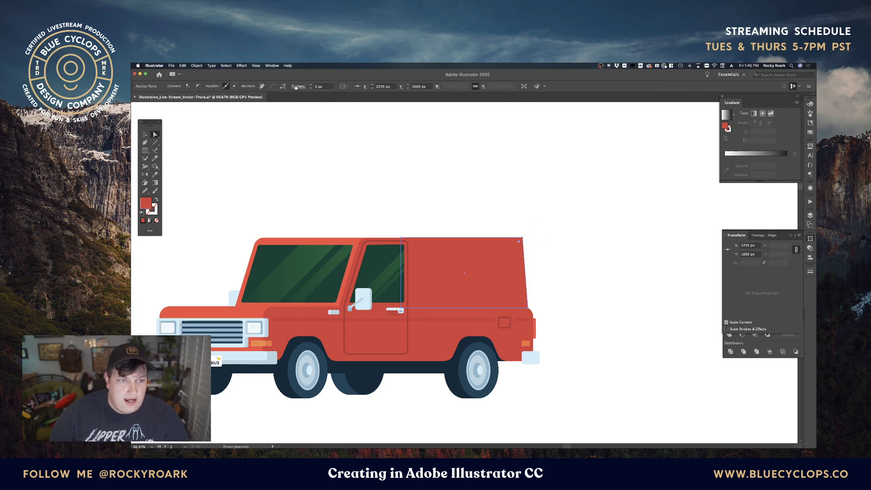
{"action": "left_click", "coordinate": [310, 85], "text": "shift"}
{"action": "left_click", "coordinate": [310, 85], "text": "shift"}
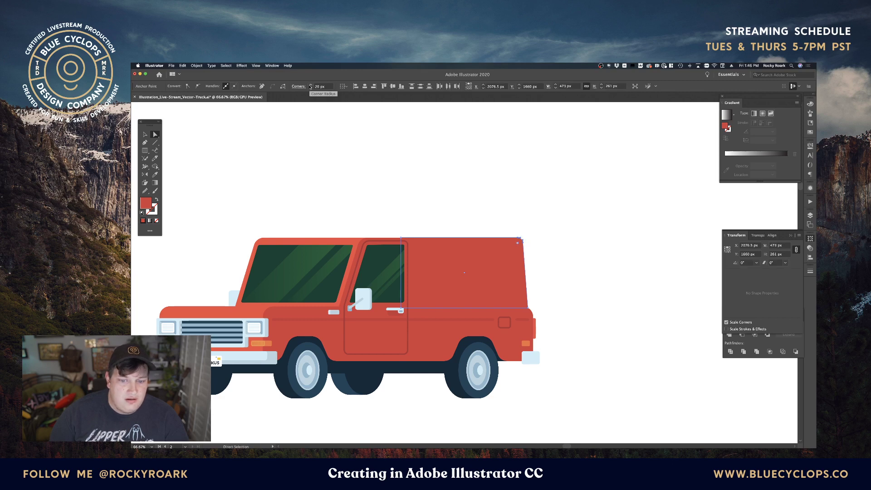
{"action": "left_click", "coordinate": [310, 85], "text": "shift"}
{"action": "left_click", "coordinate": [310, 85], "text": "shift"}
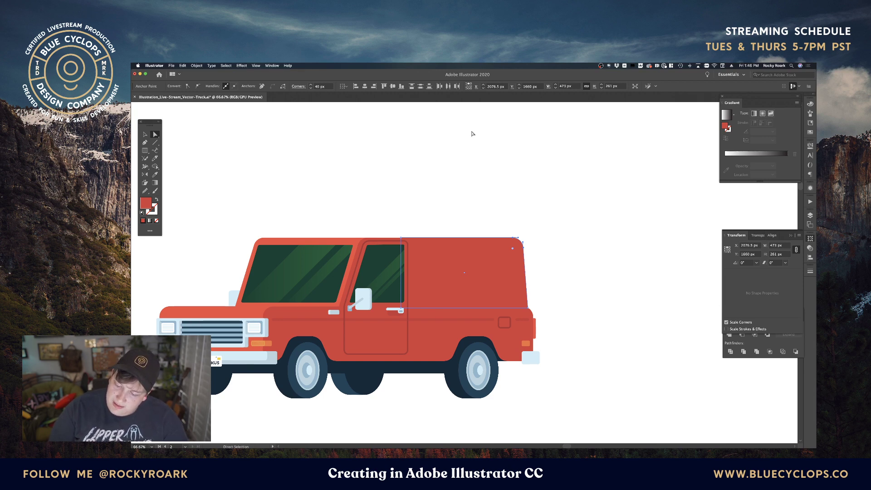
{"action": "left_click", "coordinate": [483, 214]}
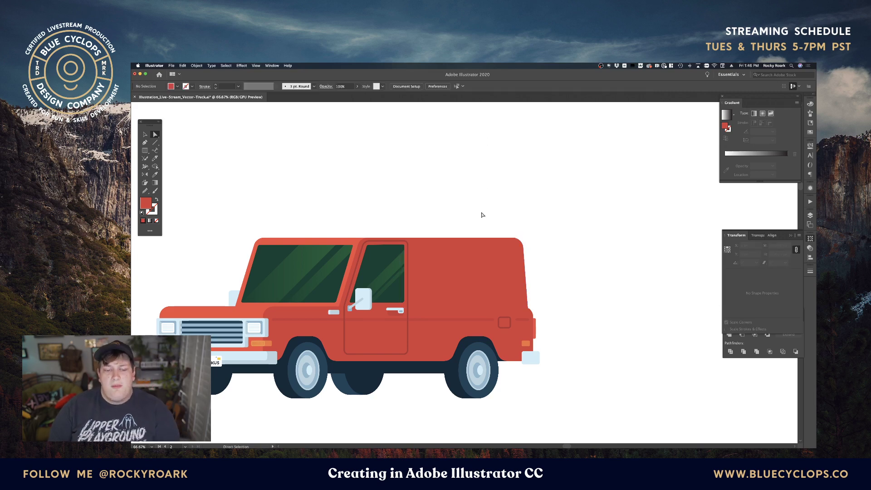
Create an inset copy of the red rear shell's outline with an Offset Path of -25 px
{"action": "key", "text": "space"}
{"action": "left_click_drag", "start_coordinate": [440, 241], "coordinate": [508, 194]}
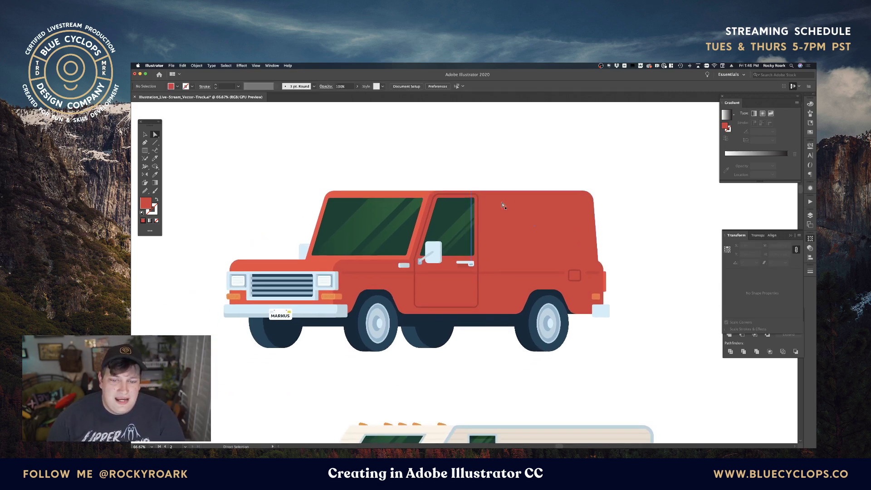
{"action": "left_click", "coordinate": [500, 208]}
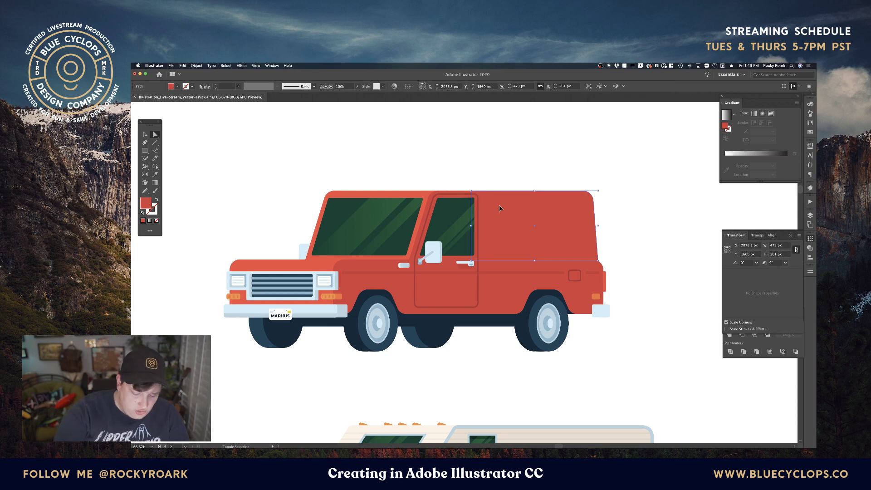
{"action": "key", "text": "super+shift+a"}
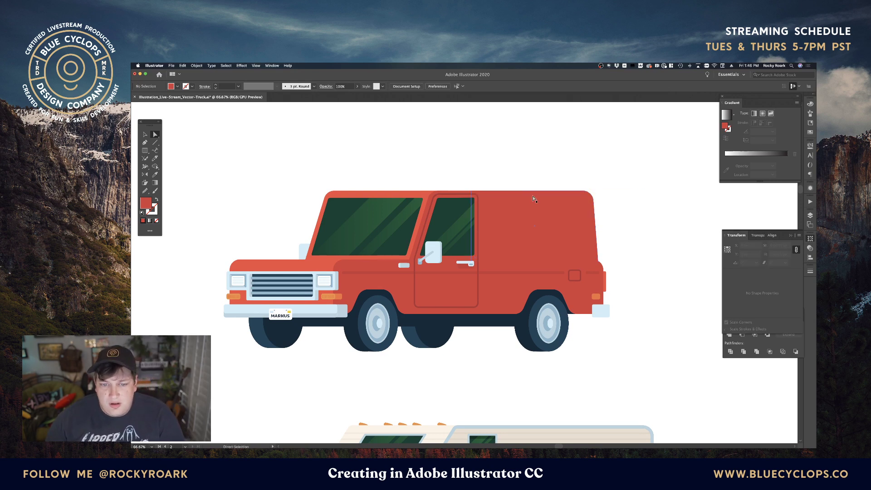
{"action": "left_click", "coordinate": [497, 209]}
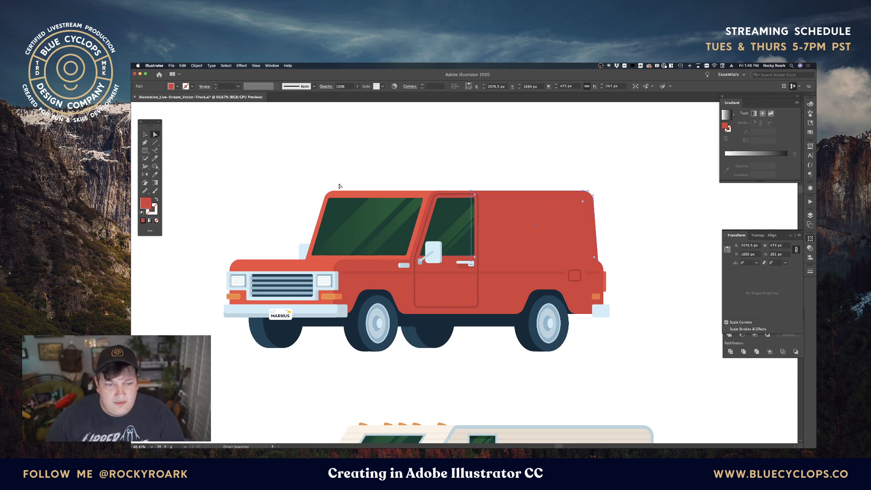
{"action": "key", "text": "m"}
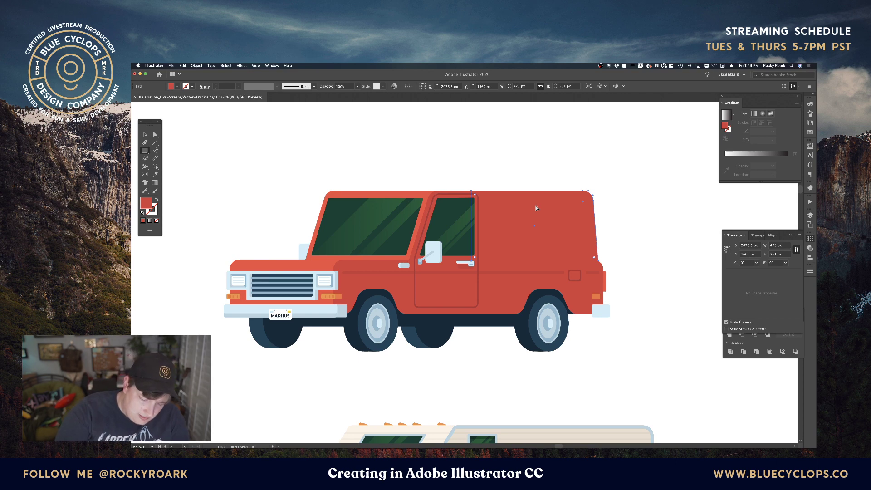
{"action": "key", "text": "super+alt+shift+o"}
{"action": "type", "text": "-22"}
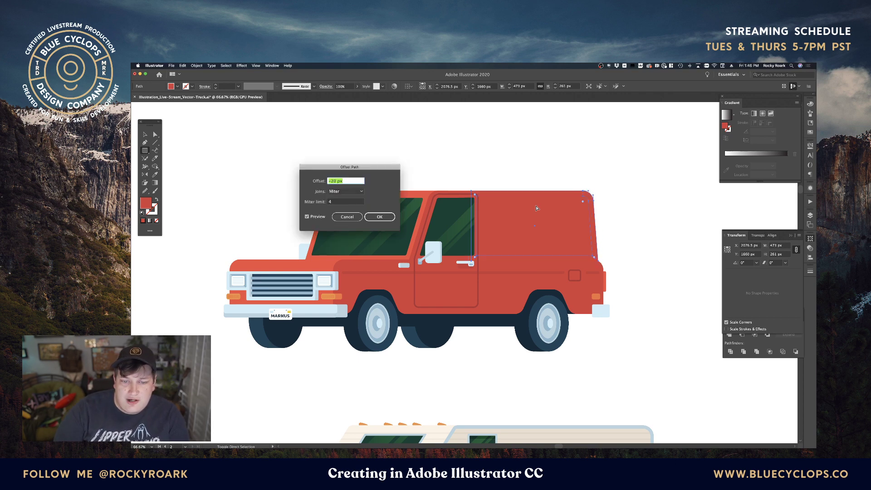
{"action": "key", "text": "Down"}
{"action": "key", "text": "Down"}
{"action": "key", "text": "Down"}
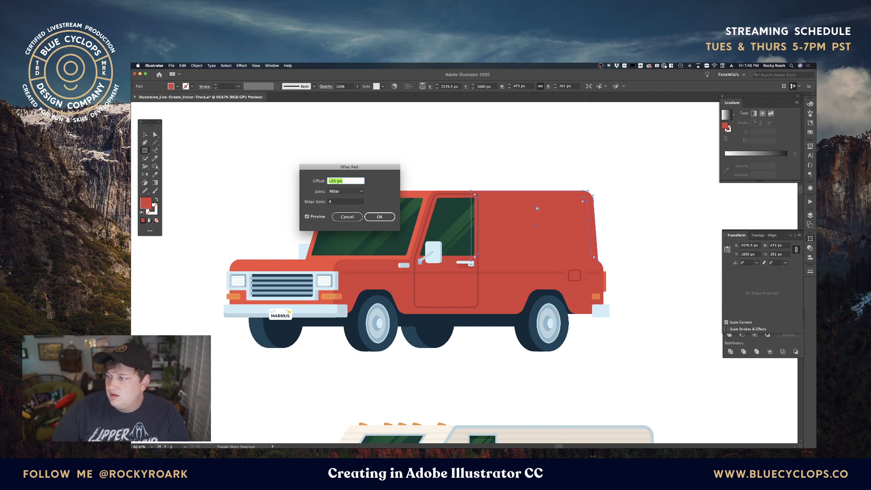
{"action": "key", "text": "Return"}
Move the inset shape's front edge slightly away from the door, and fill it with the dark green sampled from the door window
{"action": "key", "text": "a"}
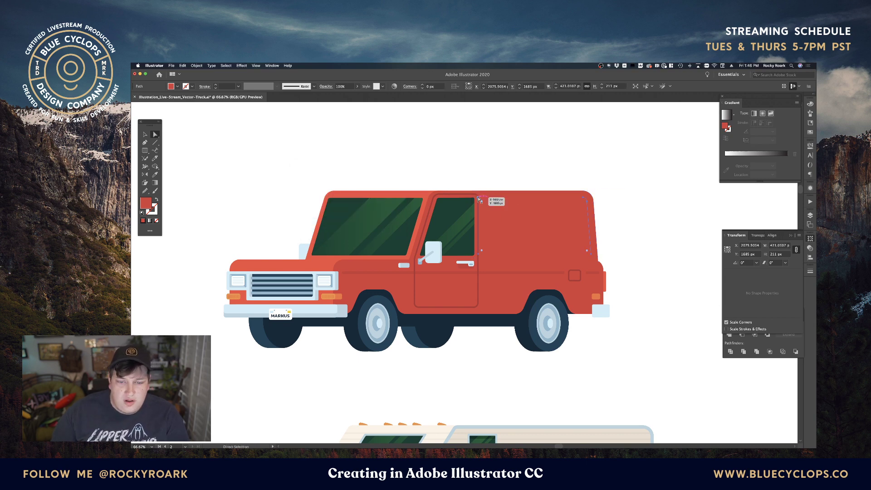
{"action": "left_click", "coordinate": [479, 200]}
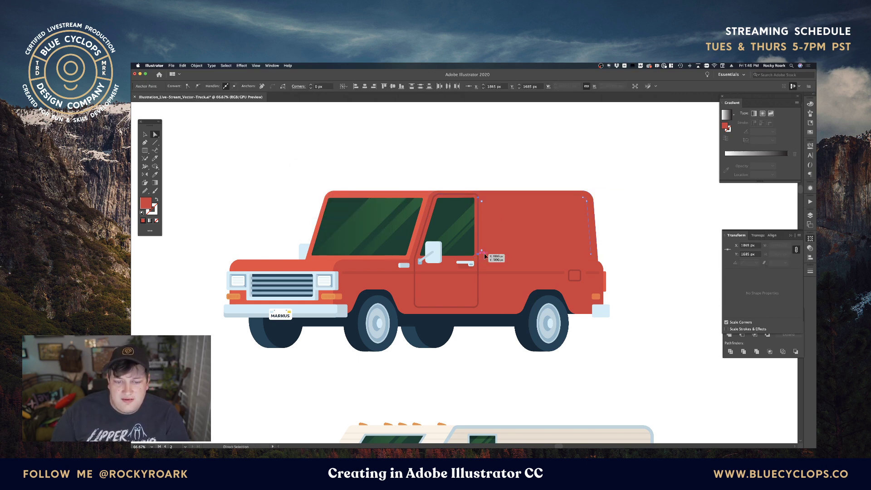
{"action": "left_click_drag", "start_coordinate": [485, 256], "coordinate": [486, 256]}
{"action": "key", "text": "i"}
{"action": "left_click", "coordinate": [446, 209]}
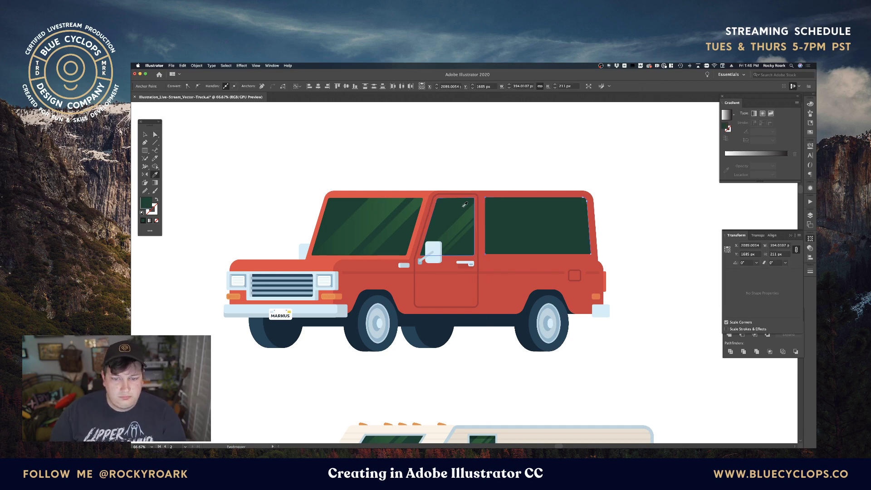
{"action": "key", "text": "v"}
{"action": "left_click", "coordinate": [483, 160]}
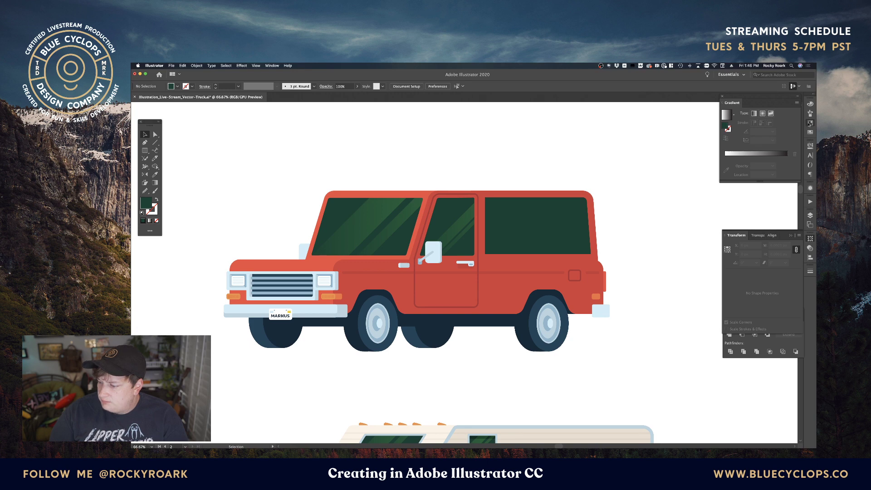
Browse the colour themes in My Library for a new palette for the SUV
{"action": "left_click", "coordinate": [811, 123]}
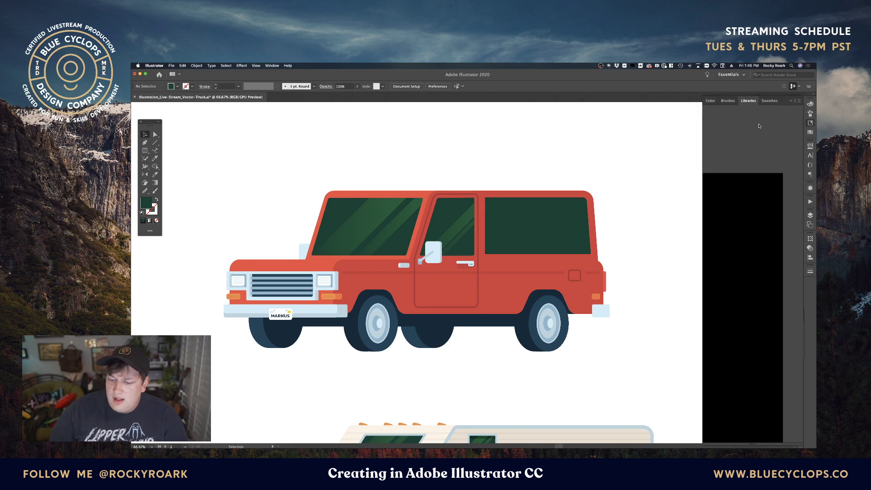
{"action": "left_click", "coordinate": [791, 101]}
{"action": "left_click", "coordinate": [811, 122]}
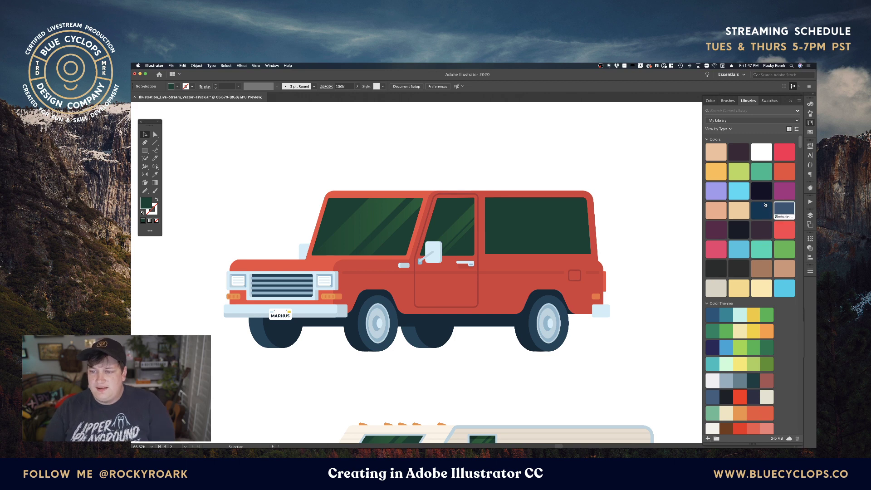
{"action": "scroll", "coordinate": [763, 196], "scroll_direction": "down", "scroll_amount": 3}
{"action": "scroll", "coordinate": [763, 195], "scroll_direction": "down", "scroll_amount": 10}
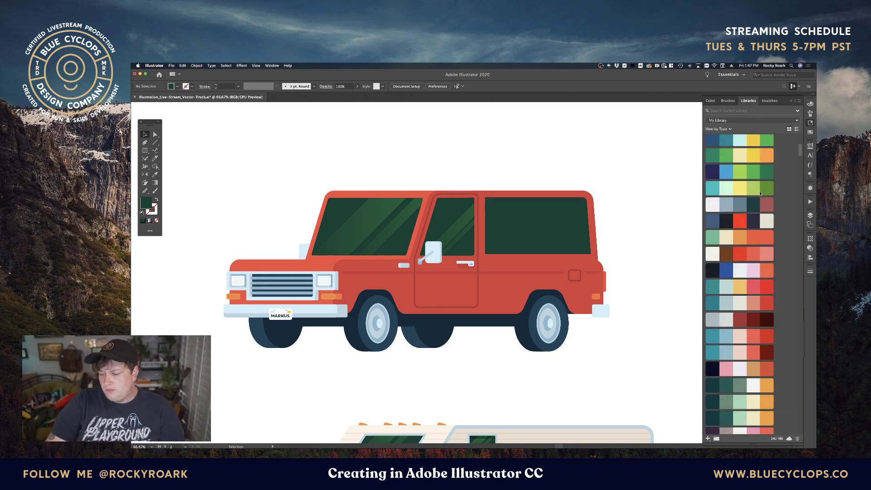
{"action": "scroll", "coordinate": [760, 194], "scroll_direction": "down", "scroll_amount": 10}
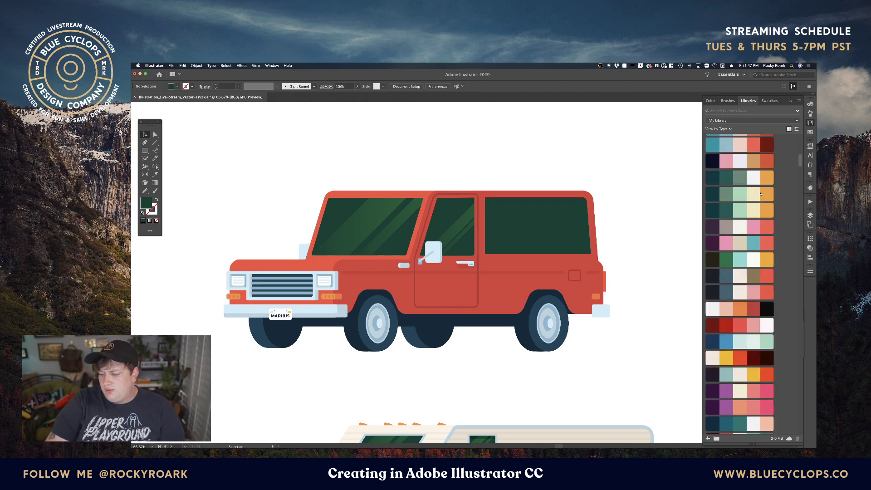
{"action": "scroll", "coordinate": [760, 194], "scroll_direction": "down", "scroll_amount": 10}
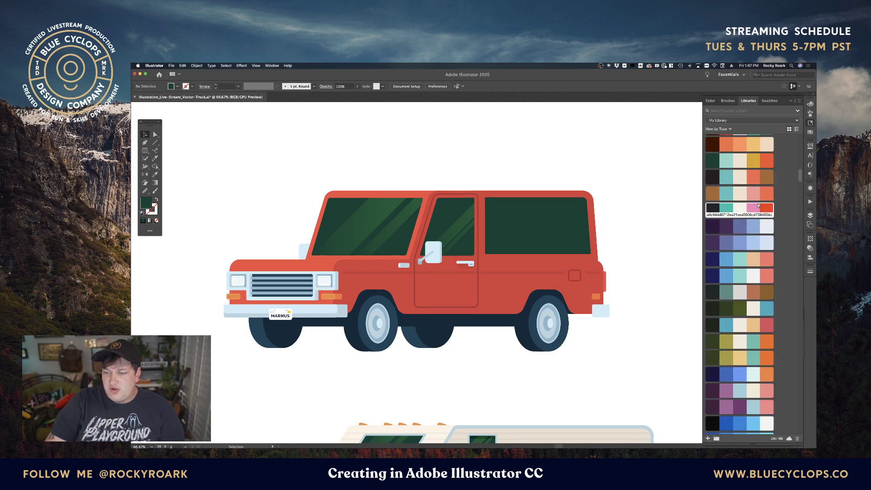
{"action": "scroll", "coordinate": [740, 242], "scroll_direction": "down", "scroll_amount": 1}
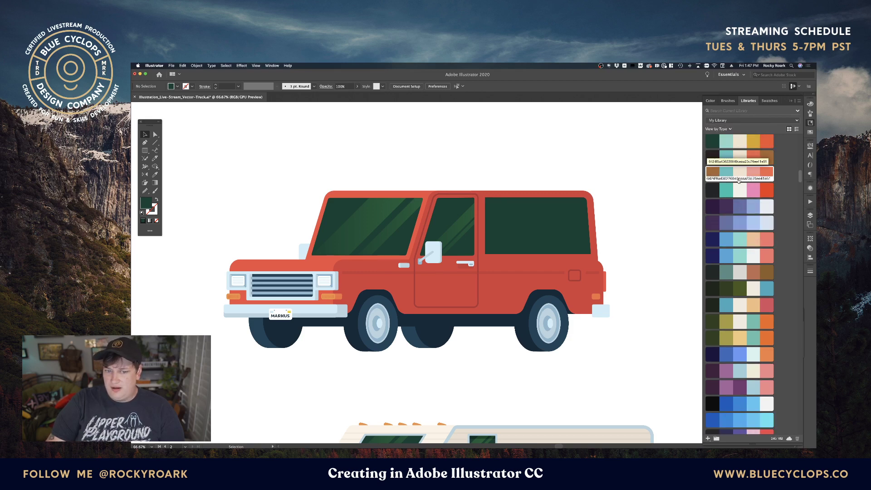
{"action": "scroll", "coordinate": [739, 181], "scroll_direction": "down", "scroll_amount": 6}
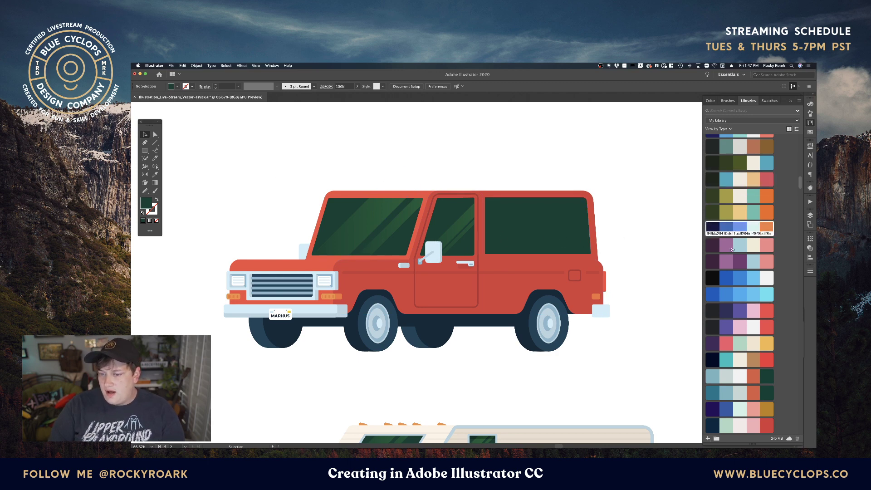
{"action": "scroll", "coordinate": [745, 285], "scroll_direction": "down", "scroll_amount": 10}
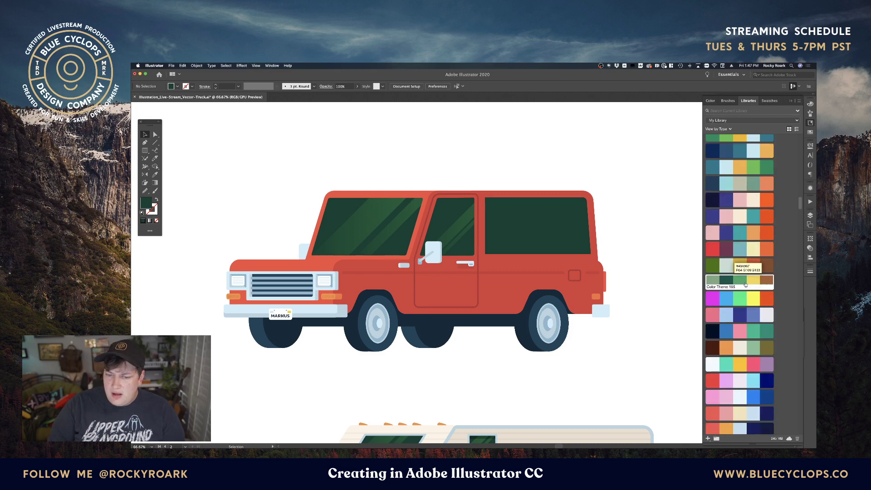
{"action": "scroll", "coordinate": [746, 285], "scroll_direction": "up", "scroll_amount": 2}
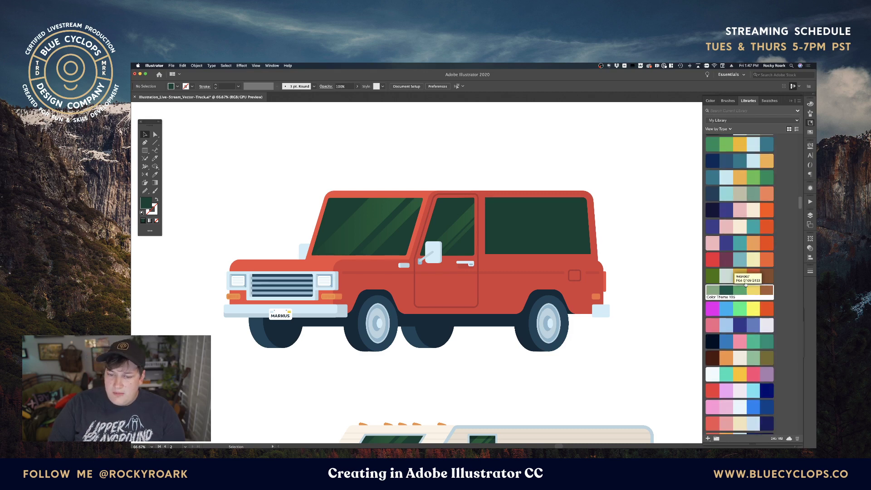
{"action": "left_click", "coordinate": [793, 101]}
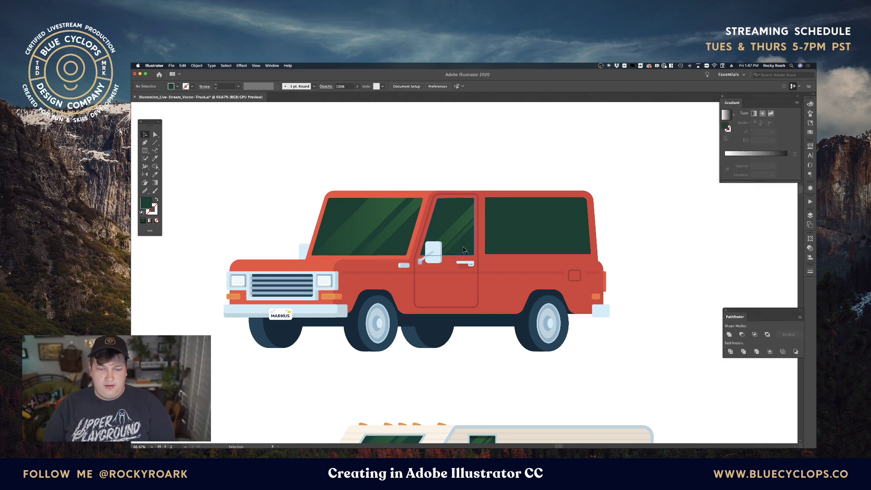
Fill the SUV's red front body shape, including the hood and windshield frame, with the light mint green swatch
{"action": "key", "text": "a"}
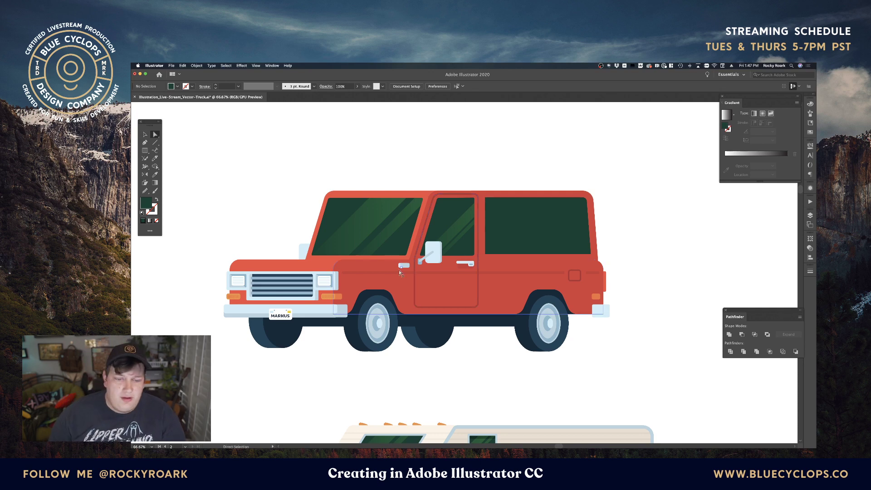
{"action": "left_click", "coordinate": [319, 261]}
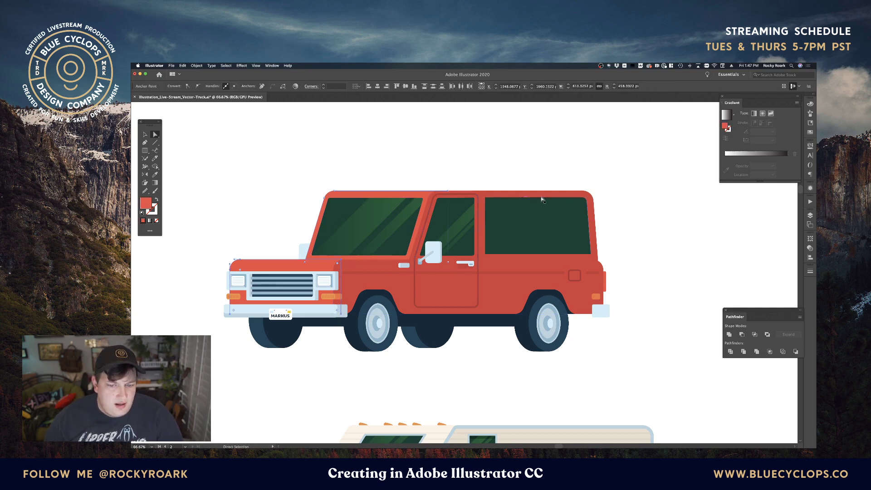
{"action": "left_click", "coordinate": [811, 133]}
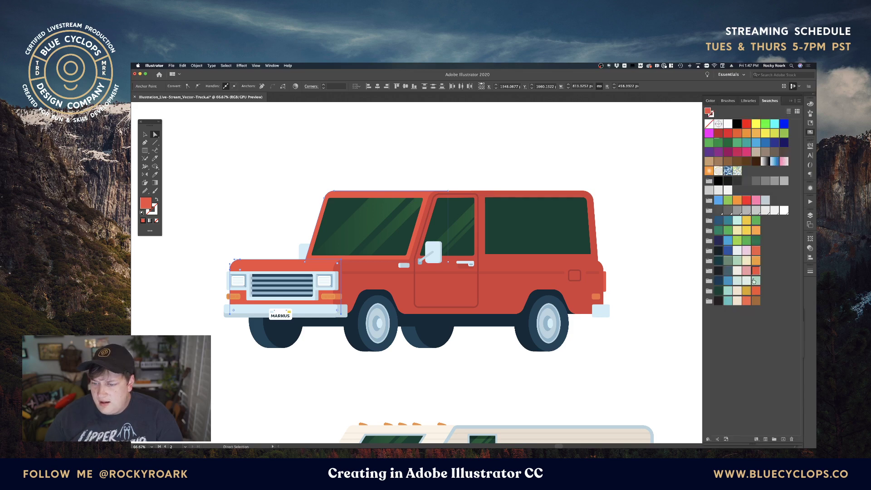
{"action": "left_click", "coordinate": [738, 261]}
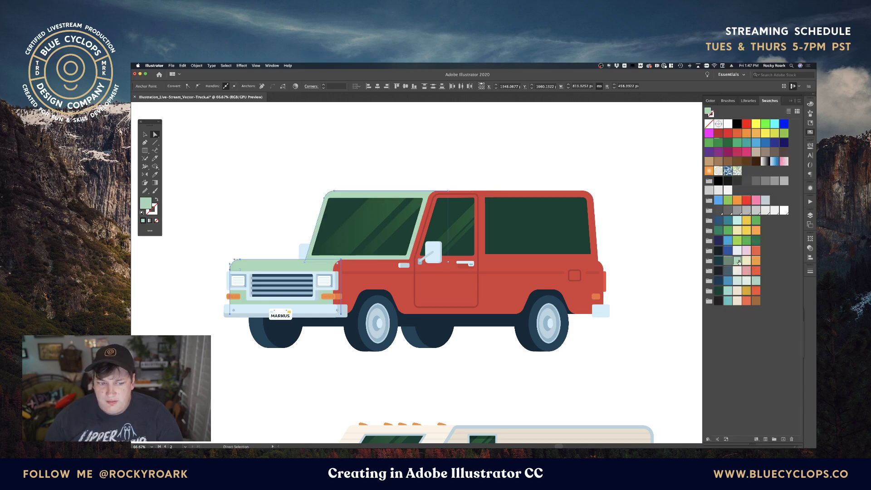
Fill the SUV's red side body with a slightly darker shade of the mint green, 83B597
{"action": "left_click", "coordinate": [604, 257]}
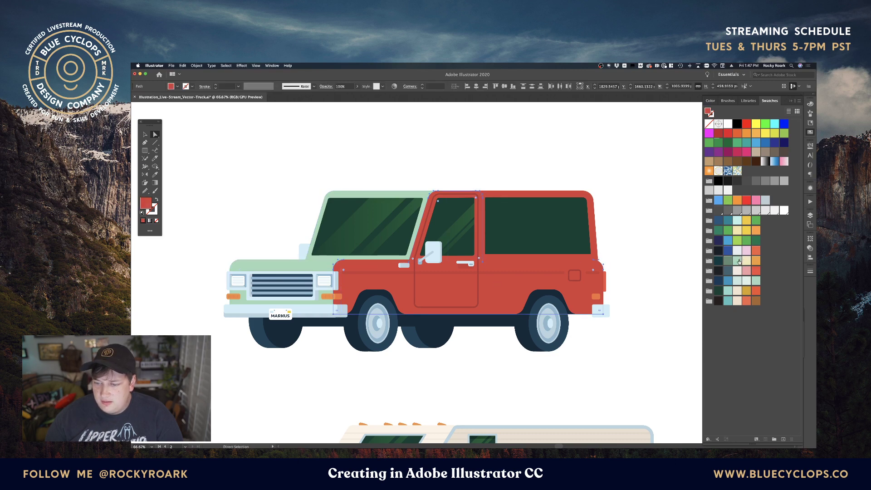
{"action": "left_click", "coordinate": [737, 260]}
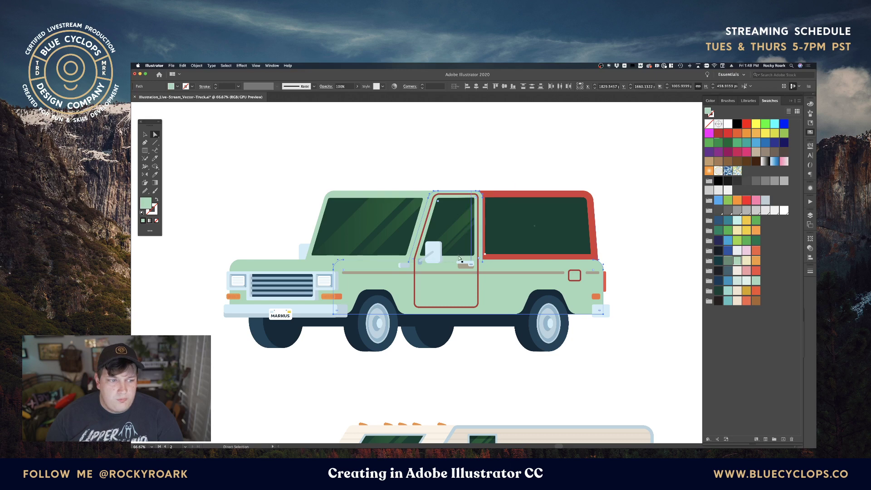
{"action": "left_click", "coordinate": [729, 261]}
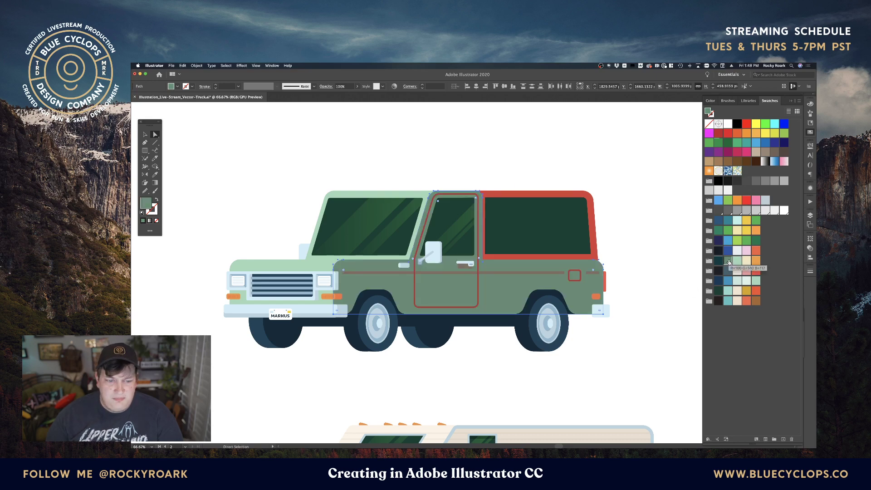
{"action": "key", "text": "super+z"}
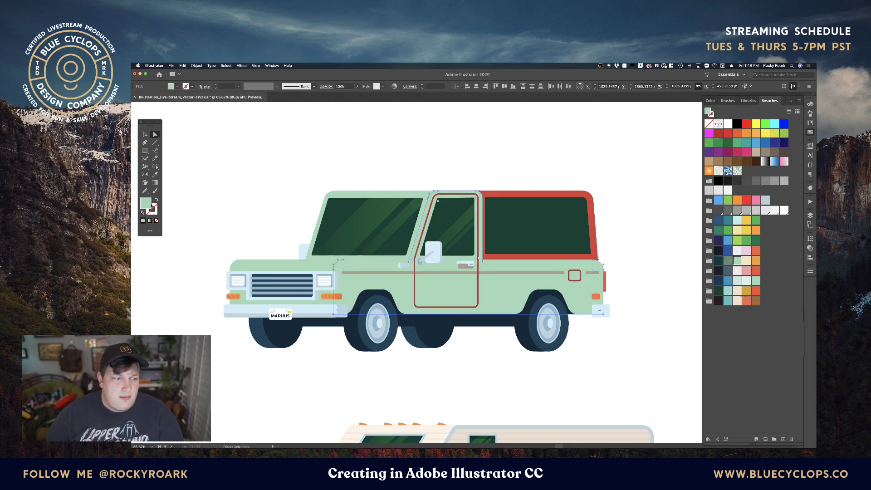
{"action": "double_click", "coordinate": [152, 205]}
{"action": "left_click_drag", "start_coordinate": [446, 180], "coordinate": [453, 190]}
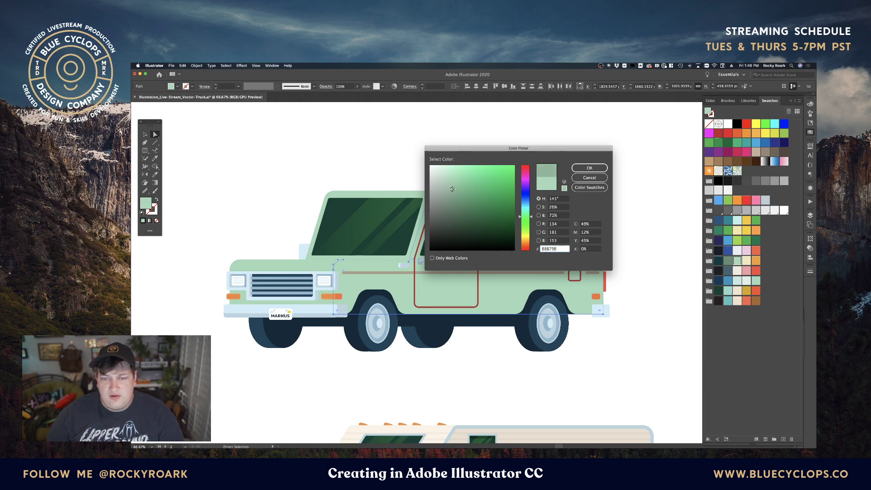
{"action": "left_click", "coordinate": [582, 169]}
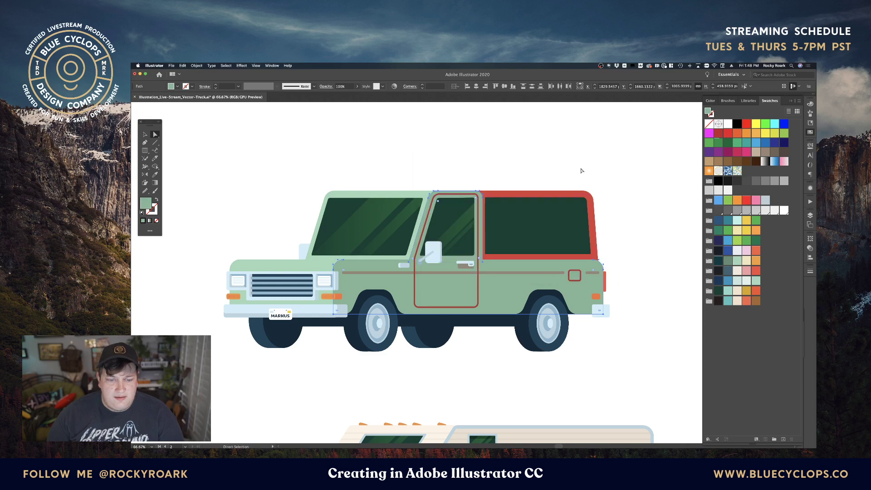
Fill the red rear shell around the back side window with the pale cream swatch
{"action": "left_click", "coordinate": [490, 176]}
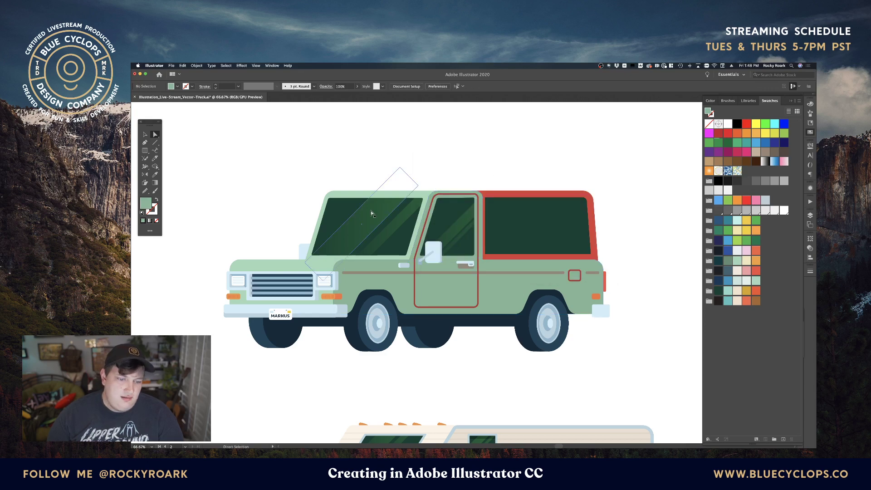
{"action": "left_click", "coordinate": [502, 194]}
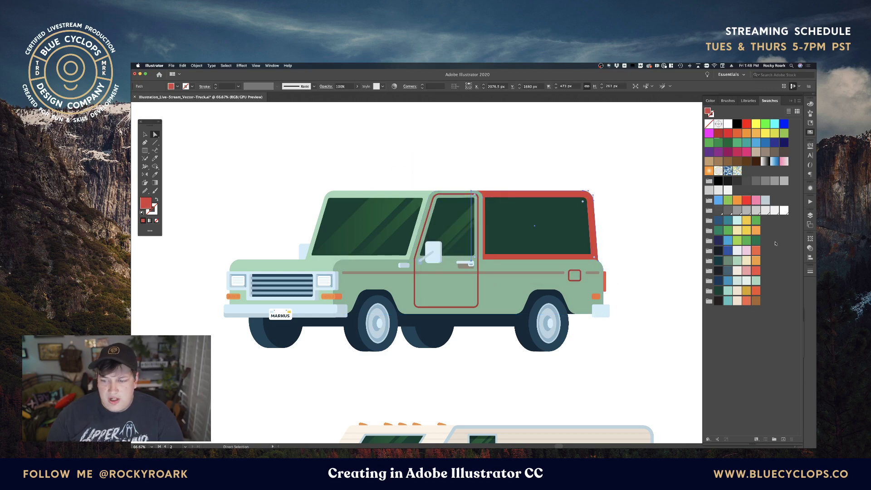
{"action": "left_click", "coordinate": [747, 261]}
{"action": "left_click", "coordinate": [650, 178]}
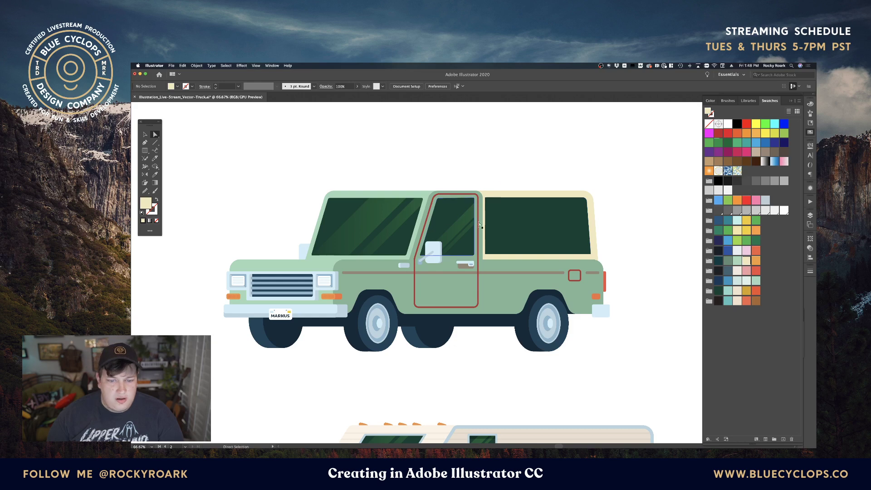
Fill the side trim strips and the door handle's shadow with 6EA083, a darker shade based on the side body's green
{"action": "left_click", "coordinate": [496, 273]}
{"action": "left_click", "coordinate": [466, 267], "text": "shift"}
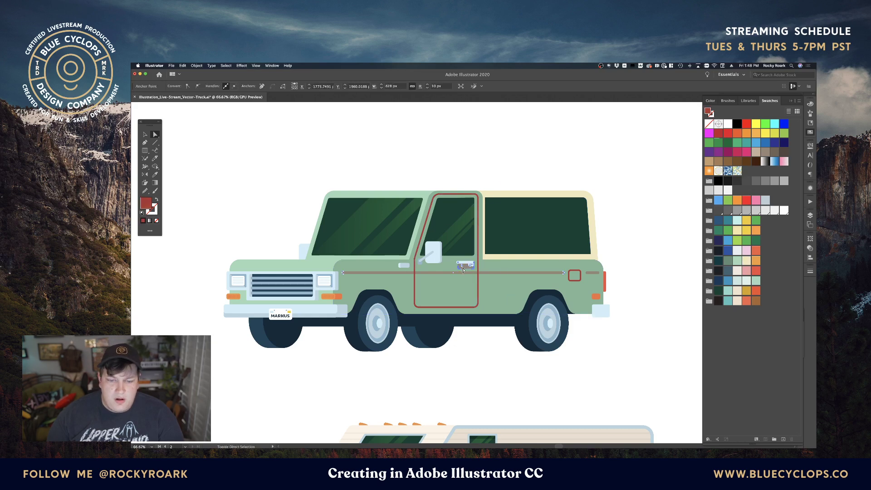
{"action": "left_click", "coordinate": [598, 274], "text": "shift"}
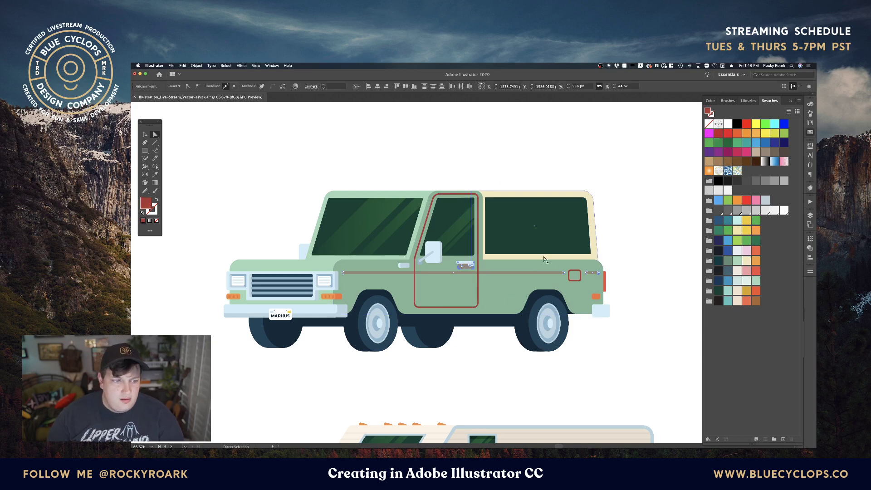
{"action": "key", "text": "i"}
{"action": "left_click", "coordinate": [380, 265]}
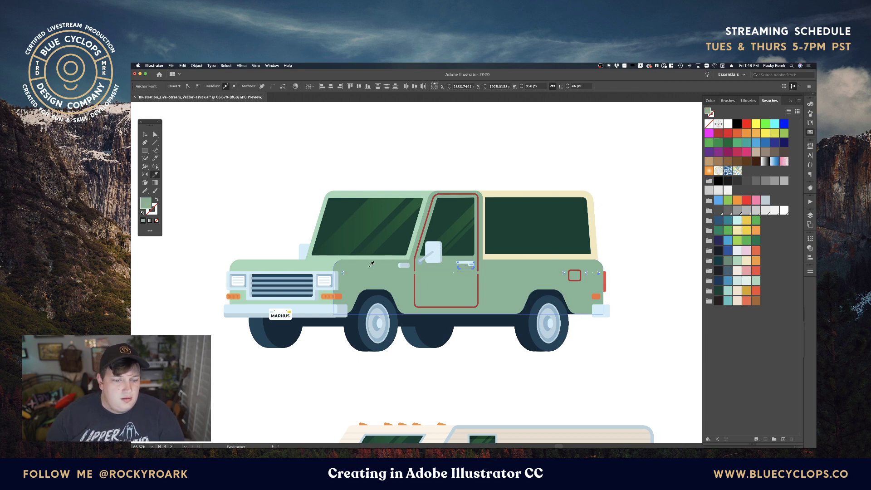
{"action": "double_click", "coordinate": [144, 204]}
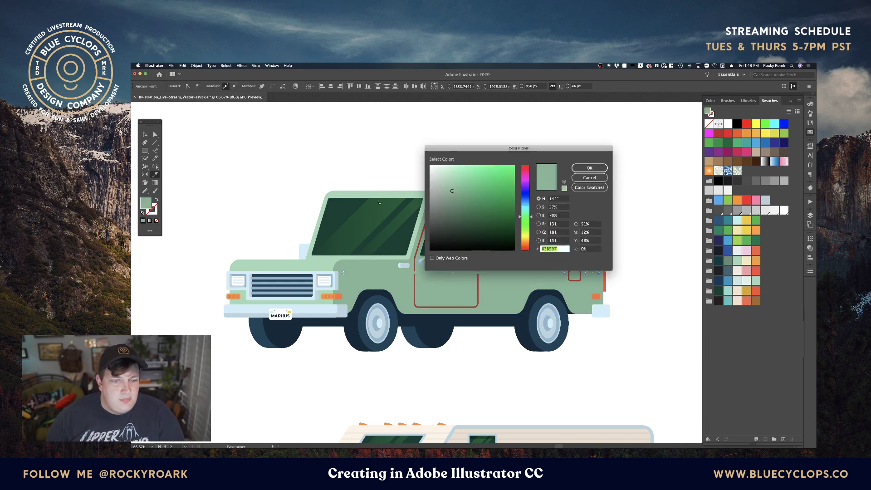
{"action": "left_click", "coordinate": [458, 194]}
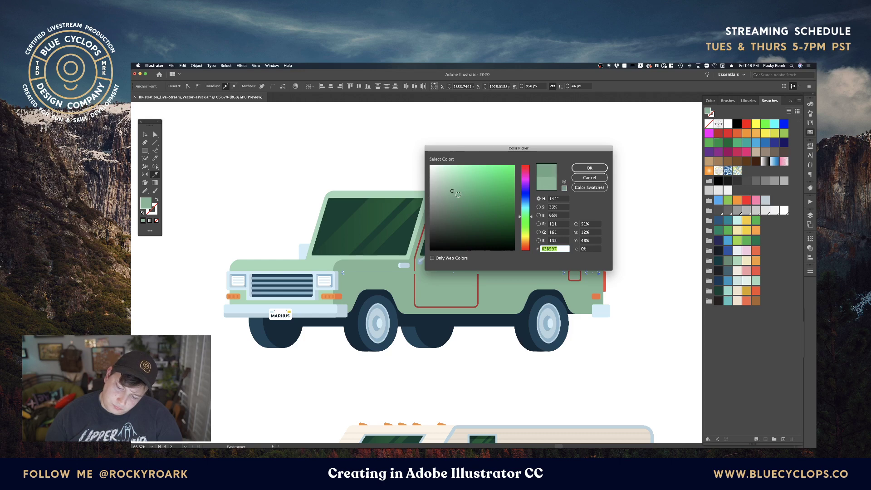
{"action": "left_click", "coordinate": [586, 167]}
Set the opacity of the side trim strips and door handle shadow to 35%
{"action": "key", "text": "v"}
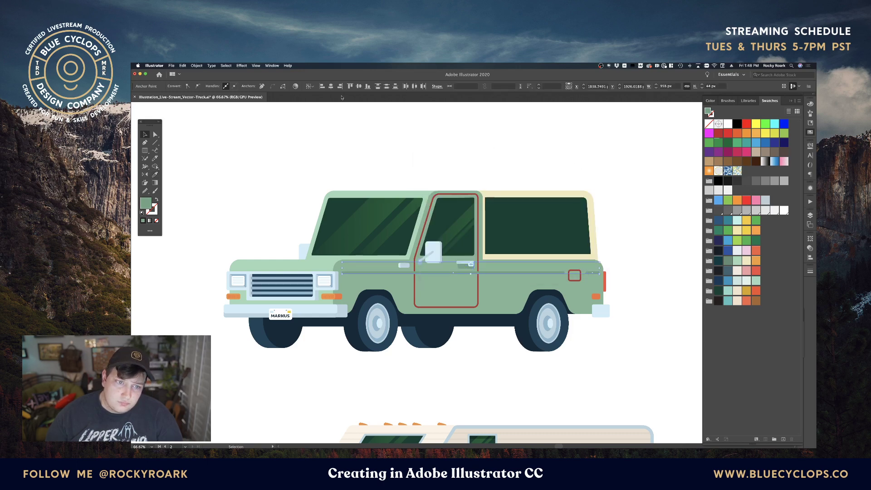
{"action": "left_click", "coordinate": [523, 276]}
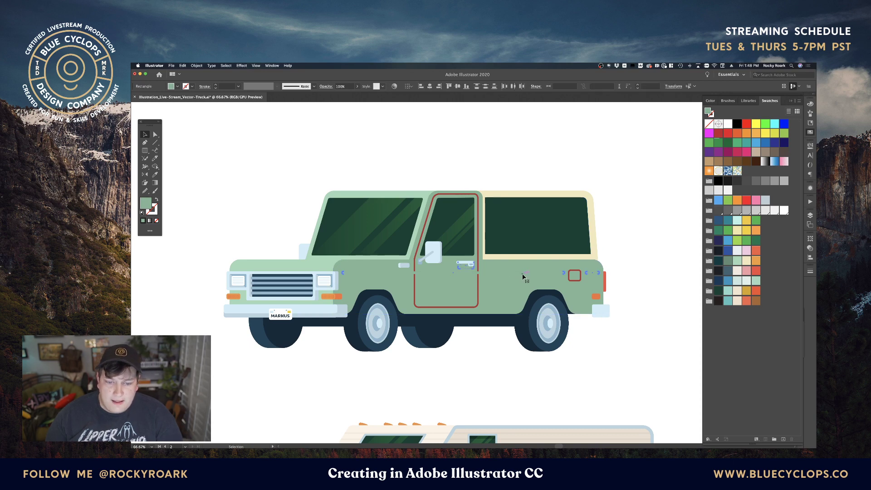
{"action": "left_click", "coordinate": [810, 249]}
{"action": "left_click", "coordinate": [780, 246]}
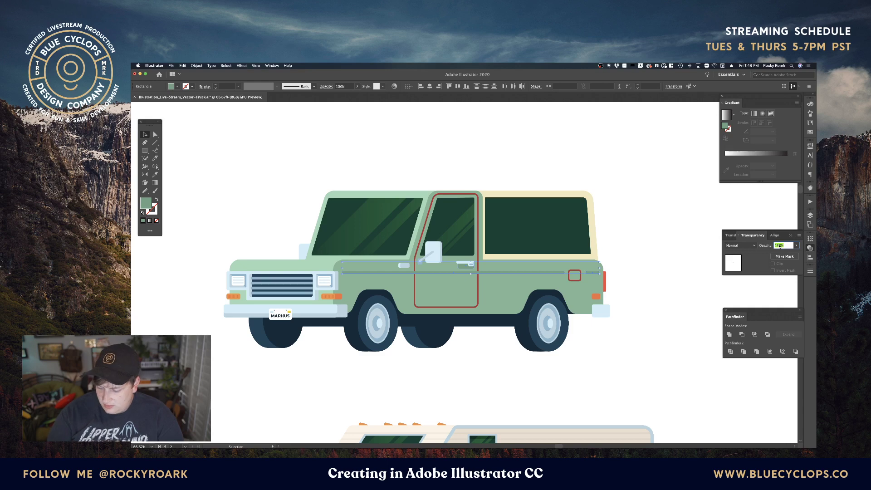
{"action": "type", "text": "35"}
{"action": "key", "text": "Return"}
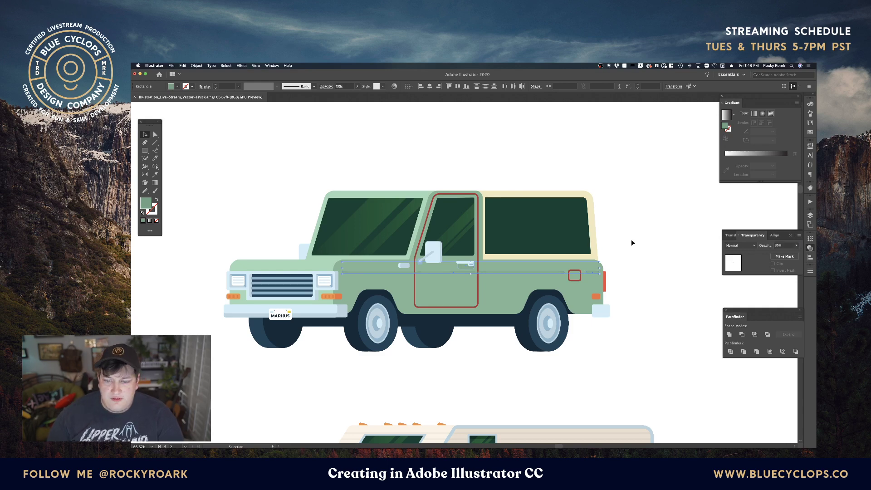
Darken the fill of the side trim strips and door handle shadow to 618E73
{"action": "double_click", "coordinate": [146, 203]}
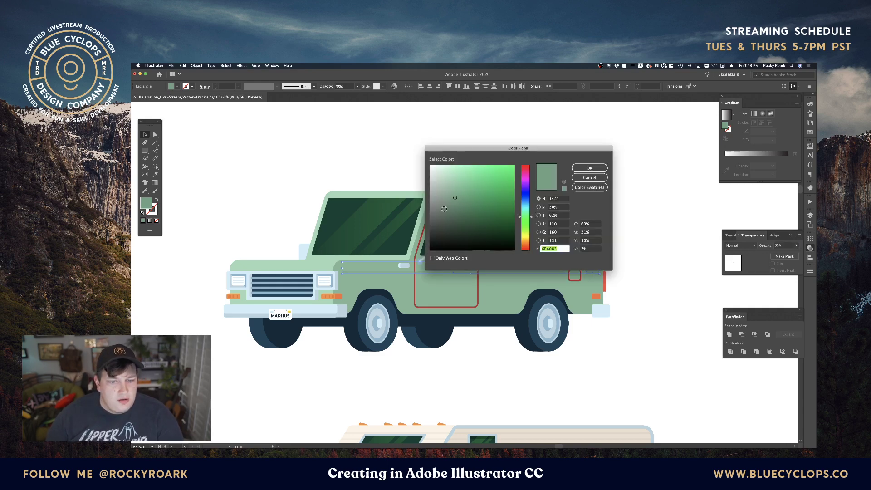
{"action": "left_click_drag", "start_coordinate": [455, 200], "coordinate": [458, 202]}
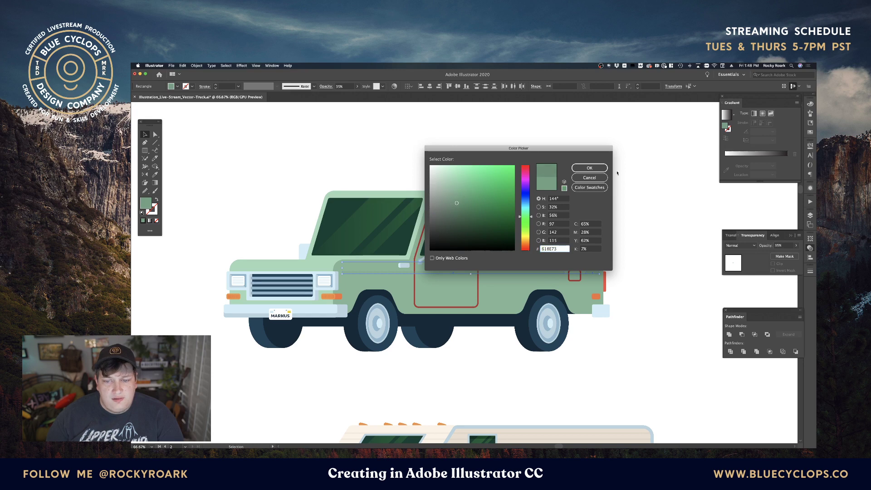
{"action": "left_click", "coordinate": [598, 168]}
{"action": "left_click", "coordinate": [630, 217]}
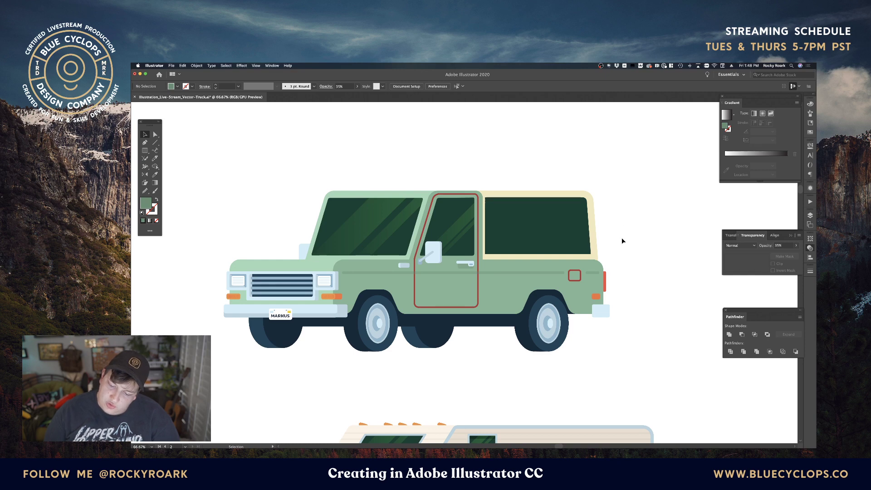
Apply the side trim's green to the outlines of the door and fuel cap, with a 5 pt stroke
{"action": "left_click", "coordinate": [478, 196]}
{"action": "left_click", "coordinate": [580, 274], "text": "shift"}
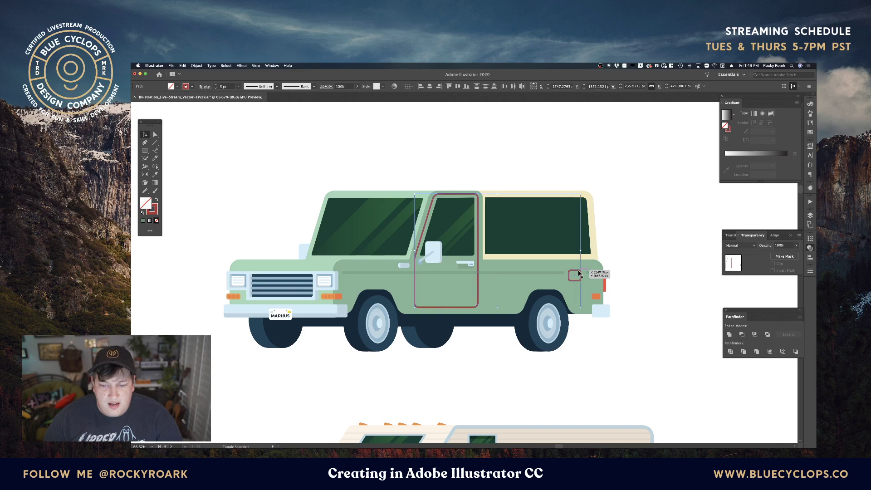
{"action": "key", "text": "i"}
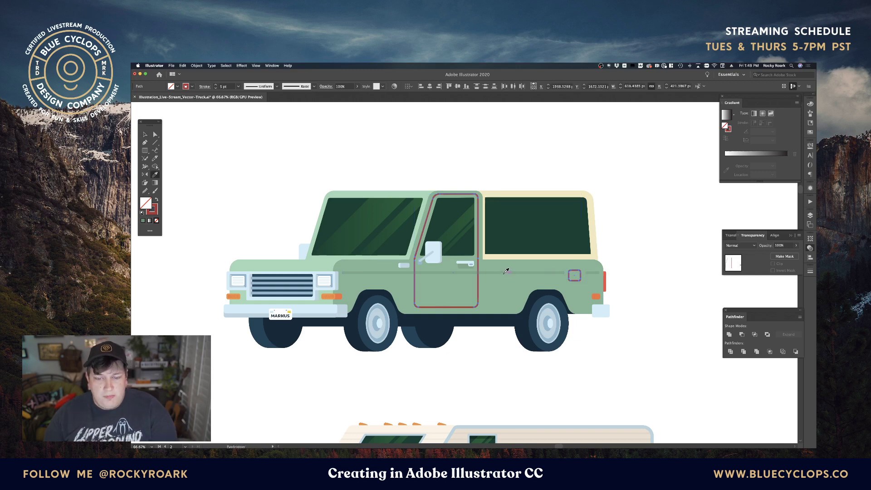
{"action": "left_click", "coordinate": [506, 271]}
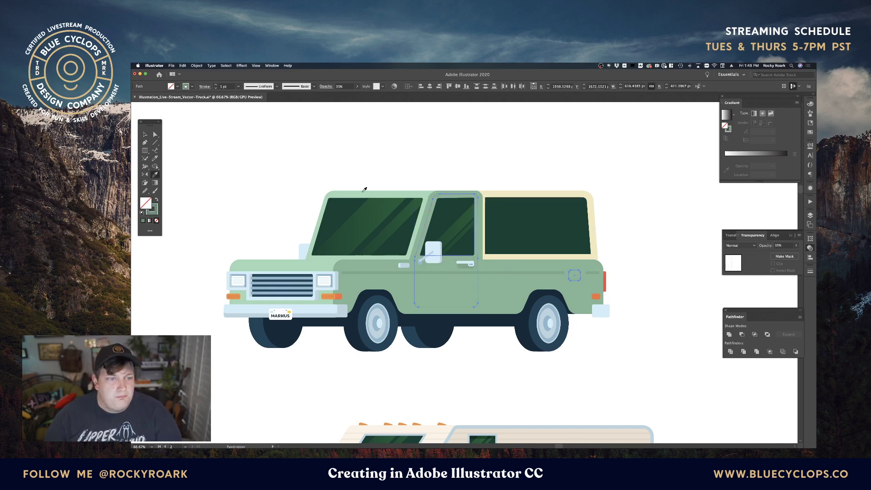
{"action": "left_click", "coordinate": [216, 85]}
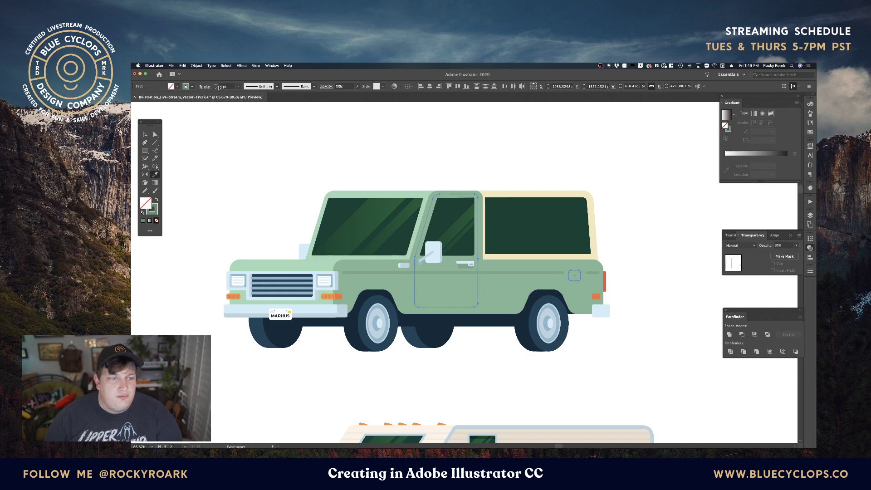
{"action": "left_click", "coordinate": [216, 86]}
{"action": "key", "text": "v"}
{"action": "left_click", "coordinate": [272, 139]}
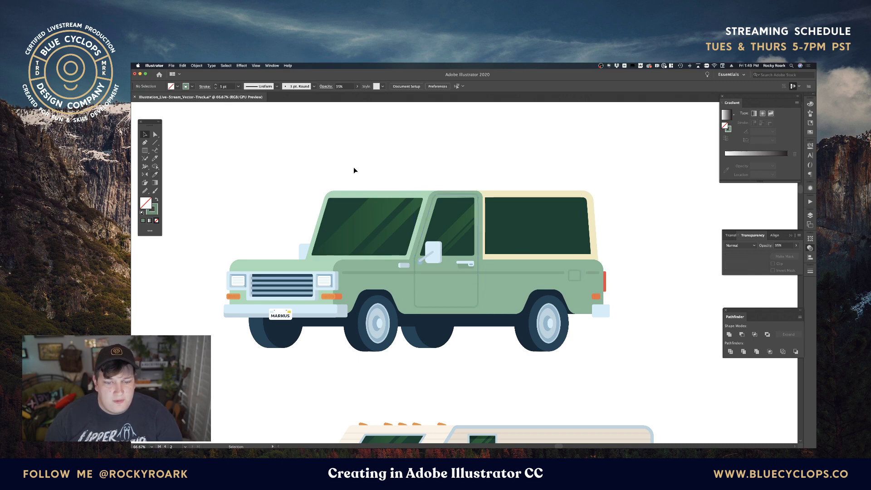
Set the opacity of the door and fuel cap outlines to 100%
{"action": "left_click", "coordinate": [478, 284]}
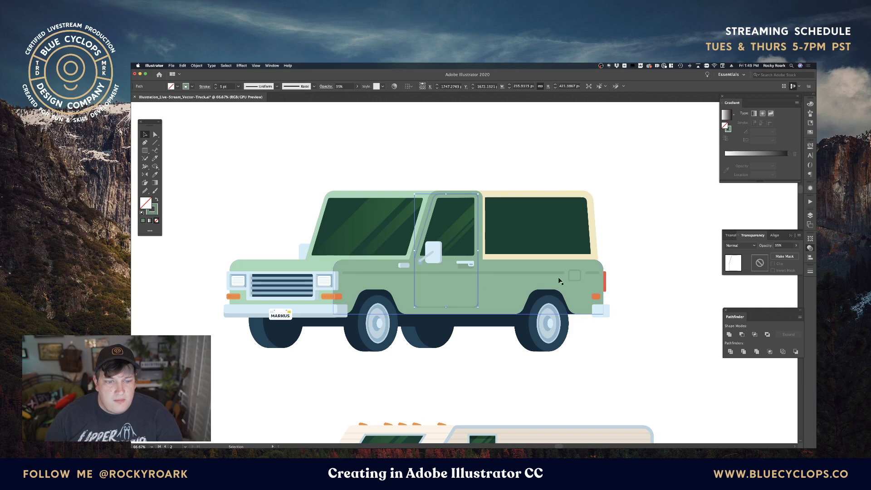
{"action": "left_click", "coordinate": [569, 277], "text": "shift"}
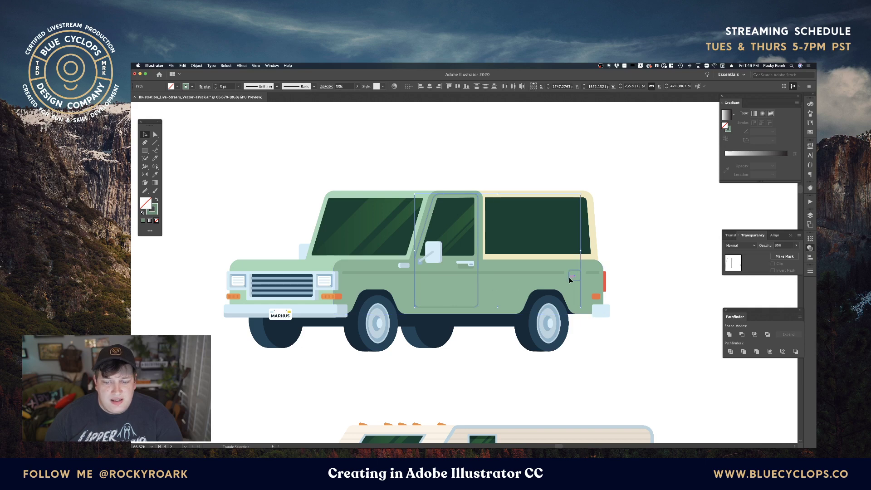
{"action": "left_click", "coordinate": [798, 246]}
{"action": "left_click_drag", "start_coordinate": [800, 255], "coordinate": [802, 256]}
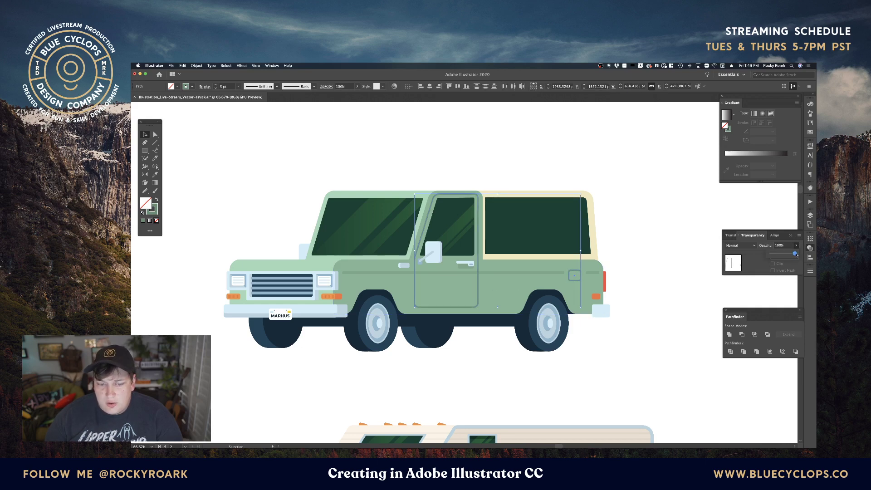
{"action": "left_click", "coordinate": [670, 233]}
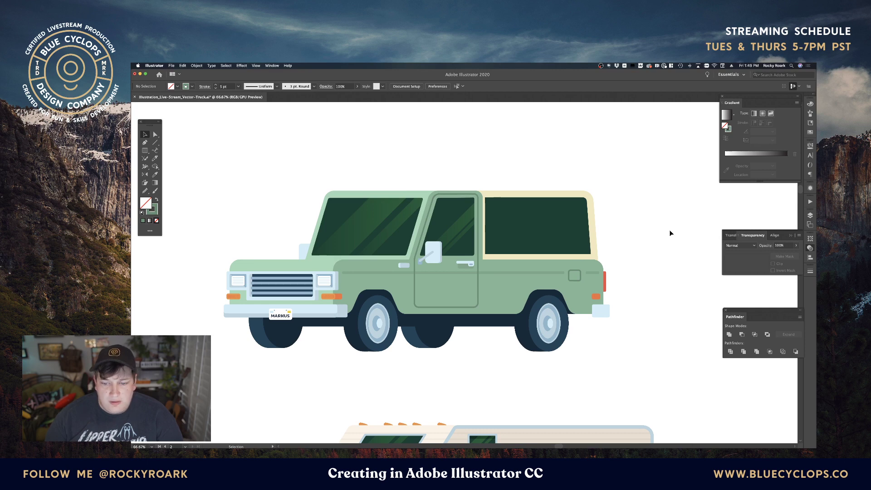
Move the front edge of the back side window slightly toward the rear to widen the cream pillar behind the door
{"action": "left_click", "coordinate": [495, 210]}
{"action": "key", "text": "a"}
{"action": "left_click", "coordinate": [486, 198]}
{"action": "left_click", "coordinate": [488, 253], "text": "shift"}
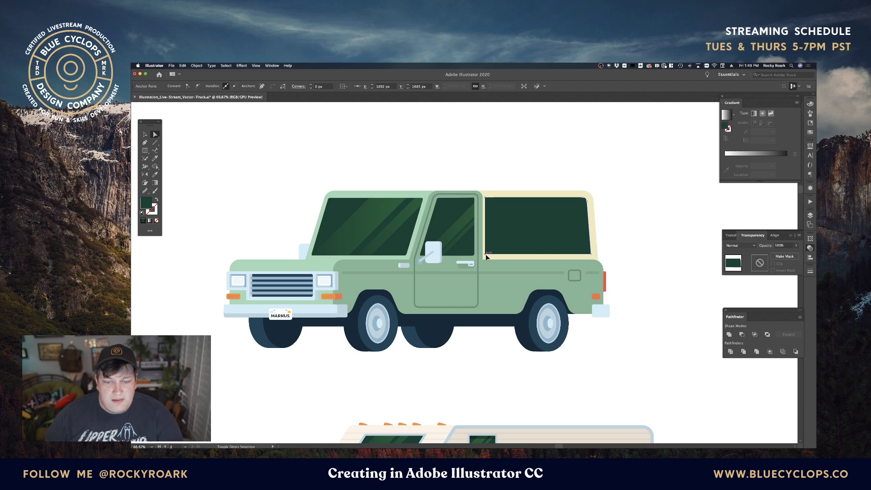
{"action": "key", "text": "Right"}
{"action": "key", "text": "Right"}
{"action": "key", "text": "Right"}
{"action": "key", "text": "Right"}
{"action": "key", "text": "Right"}
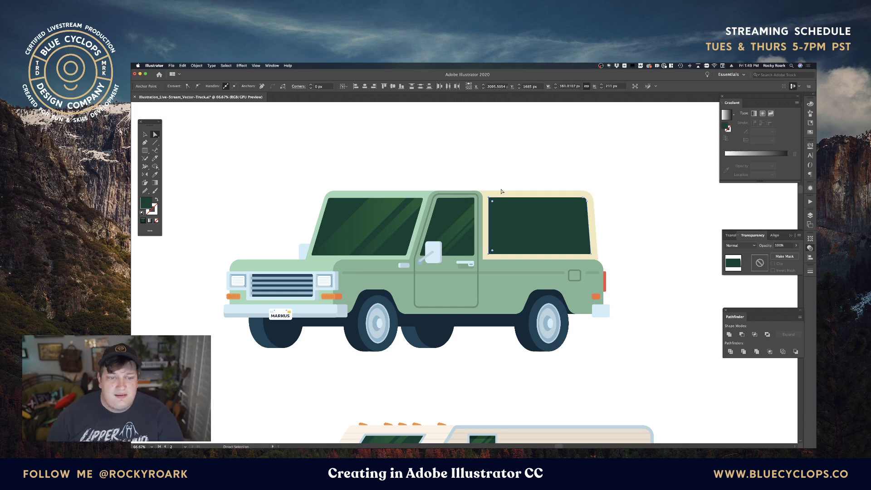
Round the corners of the back side window slightly
{"action": "left_click", "coordinate": [589, 256], "text": "shift"}
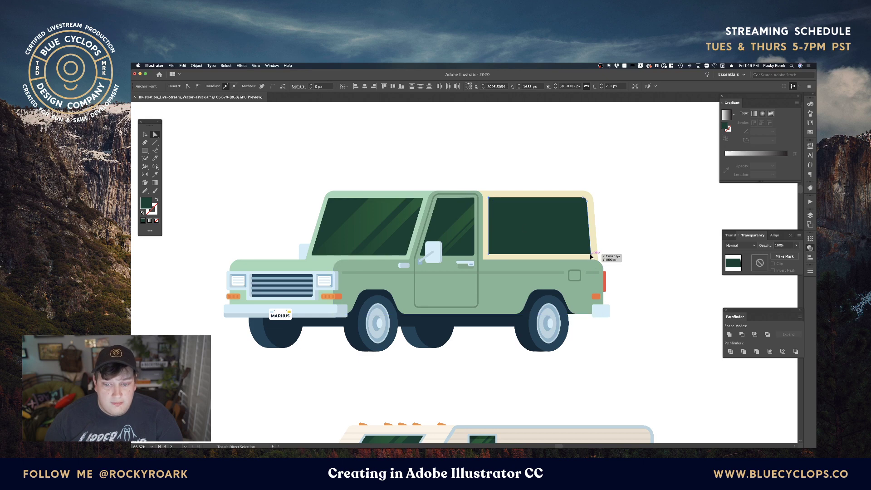
{"action": "left_click", "coordinate": [310, 85]}
{"action": "left_click", "coordinate": [310, 85]}
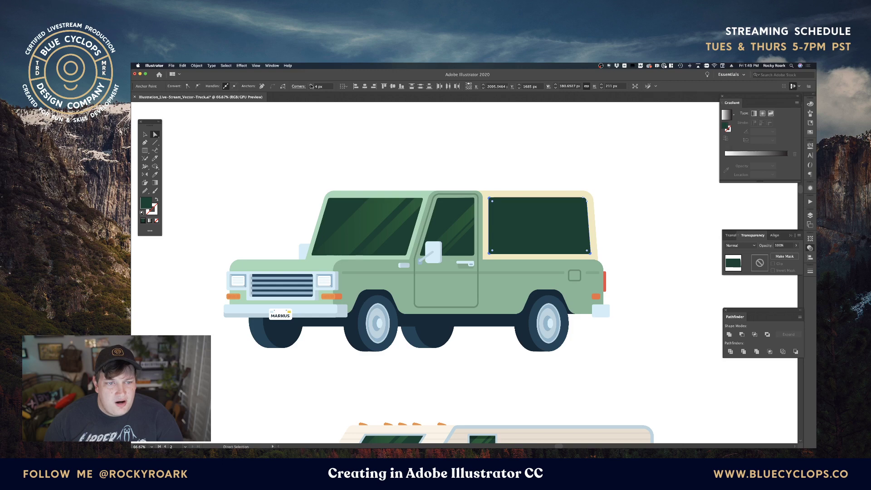
{"action": "left_click", "coordinate": [448, 140]}
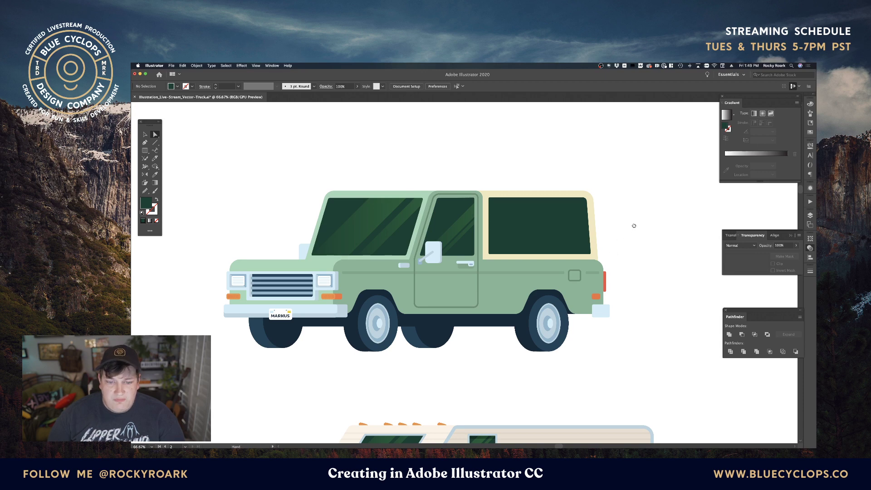
Copy the windshield's two diagonal reflection stripes and place the copy over the back side window
{"action": "left_click_drag", "start_coordinate": [634, 226], "coordinate": [648, 218]}
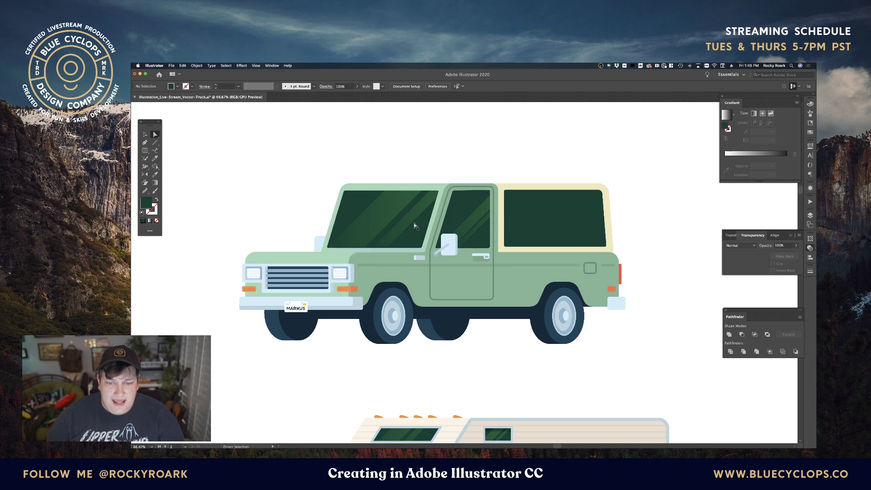
{"action": "left_click", "coordinate": [412, 220]}
{"action": "left_click", "coordinate": [410, 222], "text": "shift"}
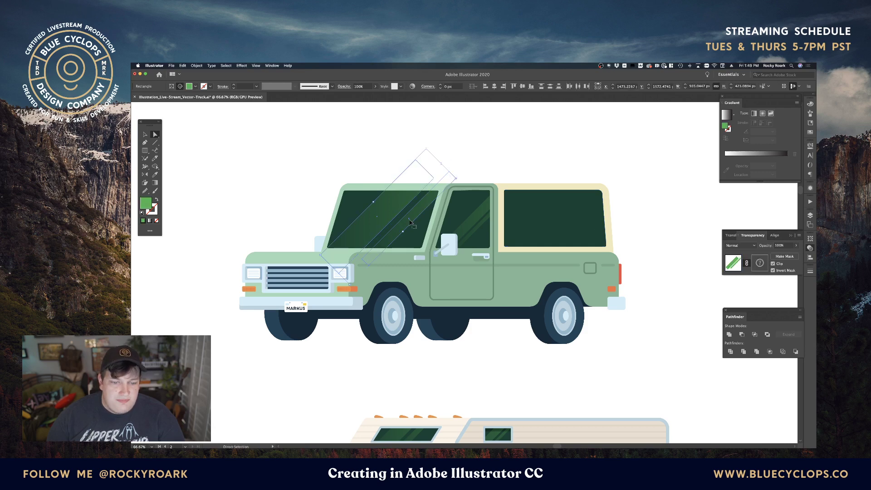
{"action": "key", "text": "super+c"}
{"action": "left_click", "coordinate": [516, 164]}
{"action": "key", "text": "super+f"}
{"action": "key", "text": "v"}
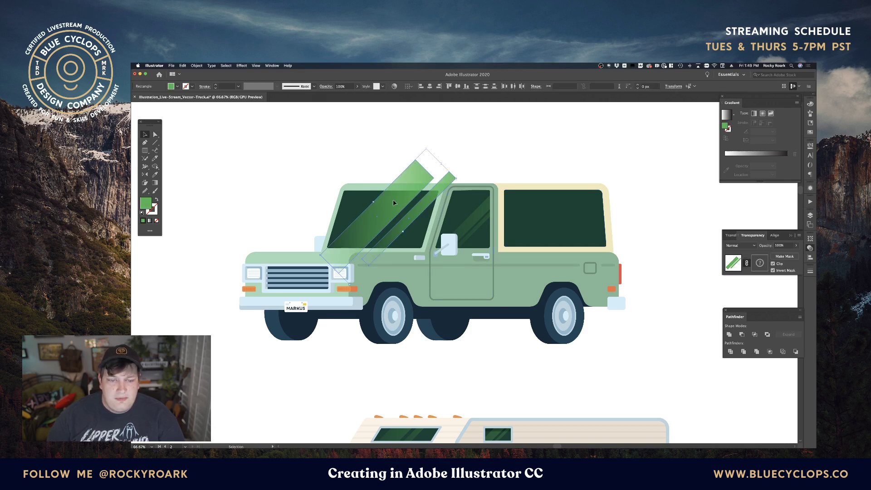
{"action": "left_click_drag", "start_coordinate": [408, 204], "coordinate": [588, 213]}
Group the two copied reflection stripes and set the group's opacity to 30%
{"action": "key", "text": "super+shift+a"}
{"action": "key", "text": "a"}
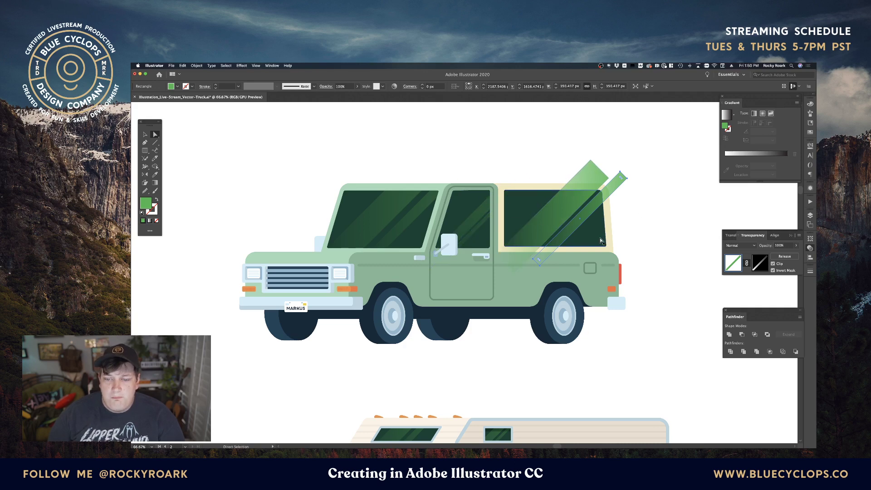
{"action": "key", "text": "v"}
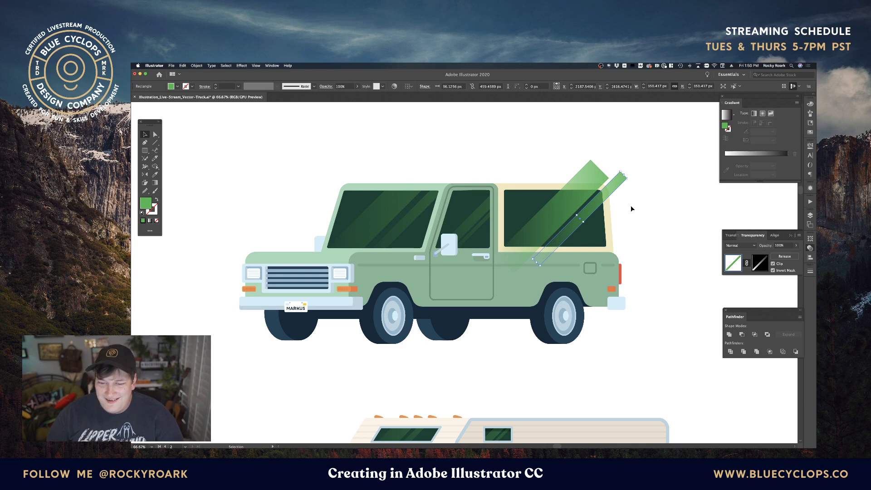
{"action": "left_click", "coordinate": [607, 195], "text": "shift"}
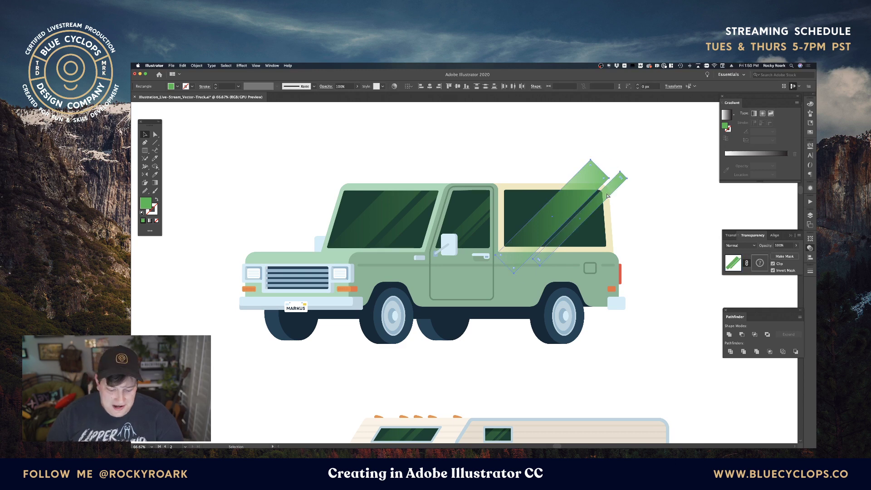
{"action": "key", "text": "ctrl+g"}
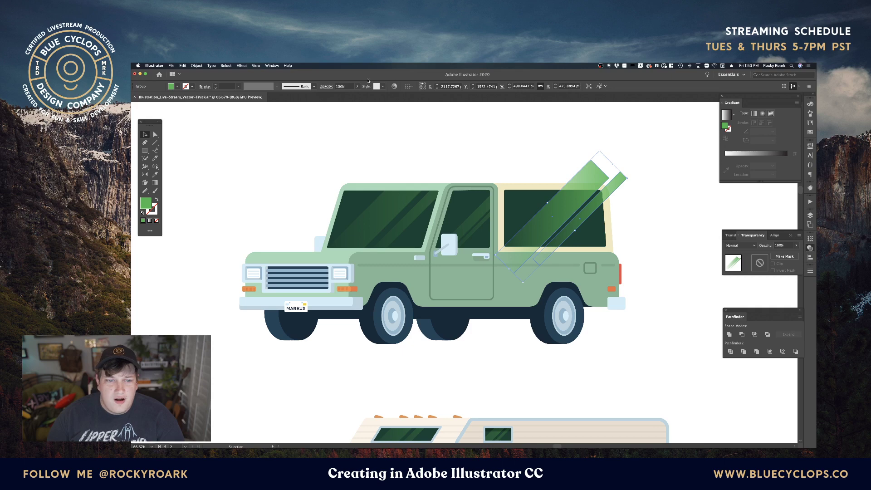
{"action": "left_click", "coordinate": [352, 86]}
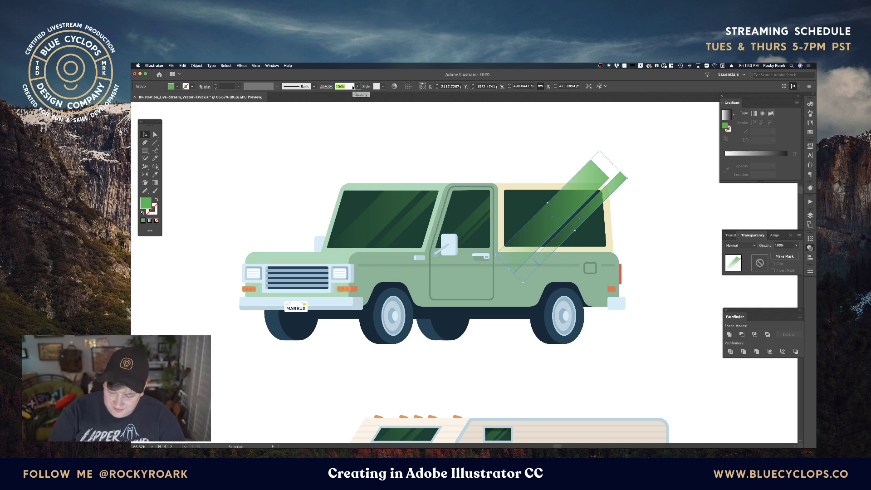
{"action": "type", "text": "30"}
{"action": "key", "text": "Return"}
Clip the reflection stripes to the back side window, using a copy of the window shape in front as the mask
{"action": "key", "text": "a"}
{"action": "left_click", "coordinate": [554, 186]}
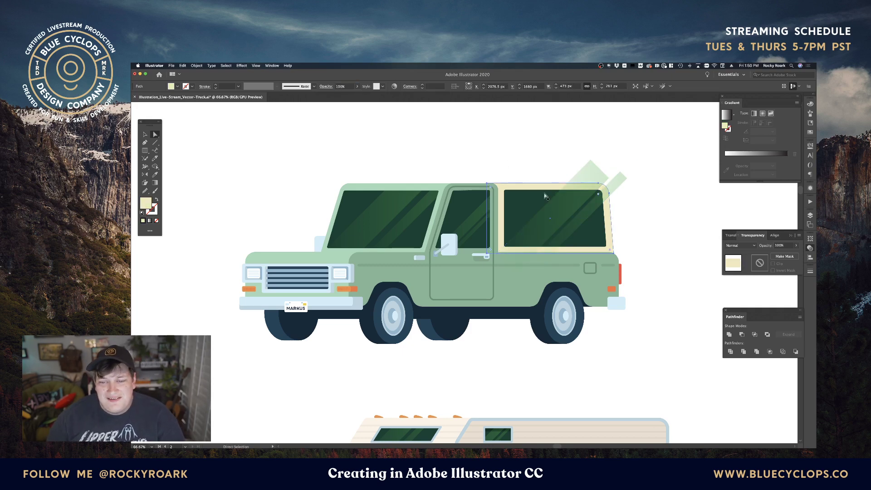
{"action": "left_click", "coordinate": [546, 197]}
{"action": "key", "text": "super+shift+bracketright"}
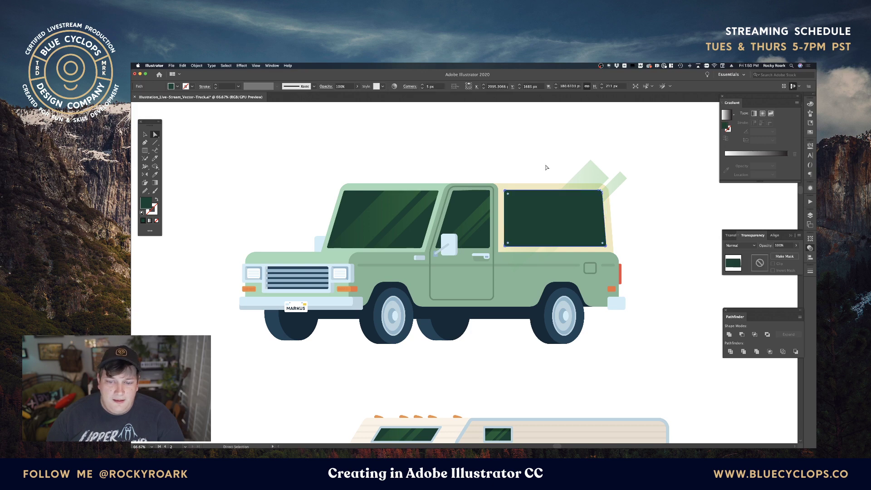
{"action": "key", "text": "v"}
{"action": "left_click", "coordinate": [606, 181], "text": "shift"}
{"action": "key", "text": "ctrl+7"}
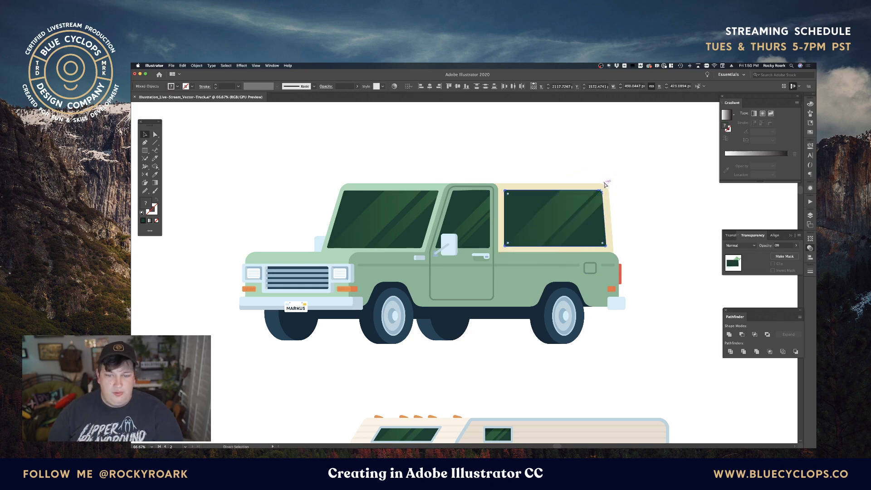
{"action": "left_click", "coordinate": [506, 167]}
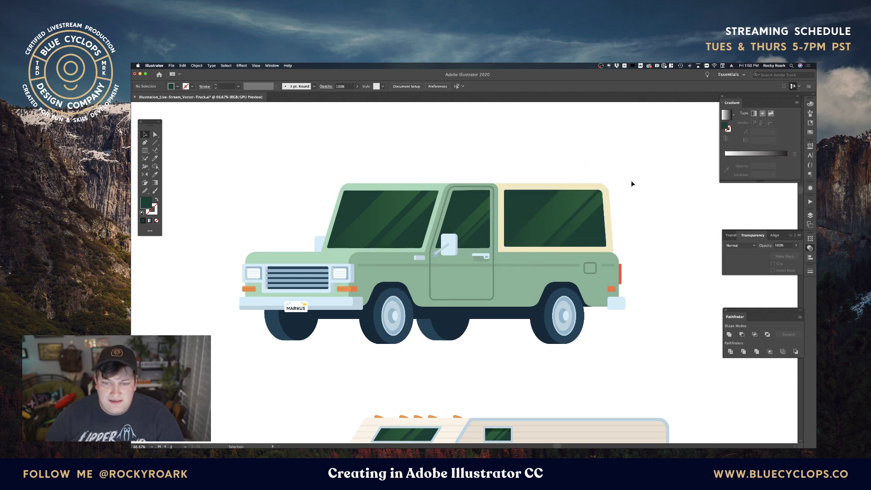
Try releasing the clipping mask on the back side window's reflection stripes, and undo it
{"action": "scroll", "coordinate": [590, 204], "scroll_direction": "right", "scroll_amount": 2}
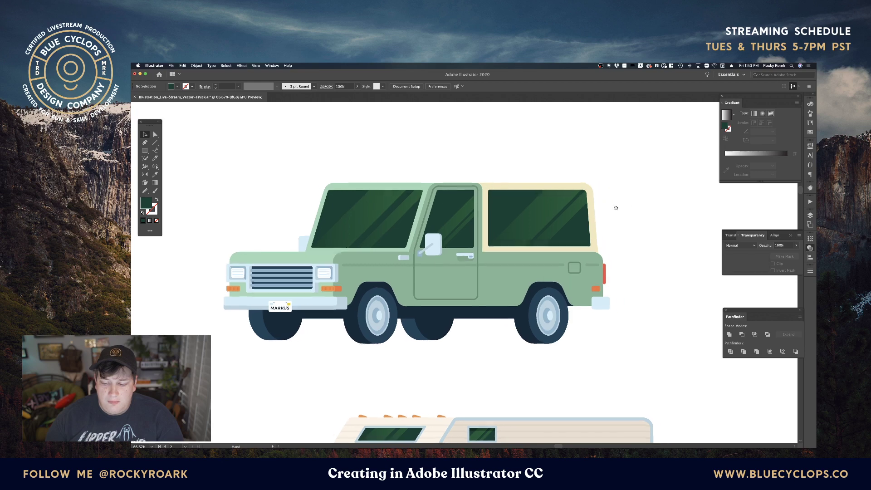
{"action": "left_click", "coordinate": [548, 200]}
{"action": "key", "text": "super+alt"}
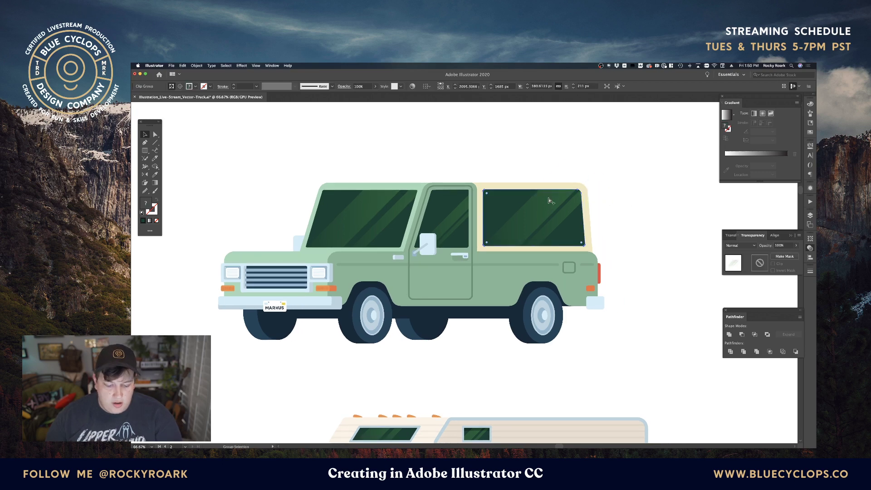
{"action": "key", "text": "Delete"}
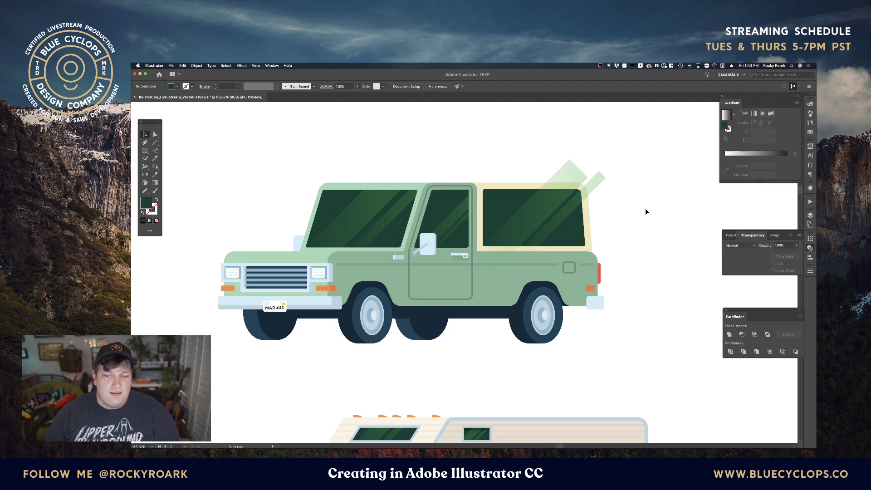
{"action": "key", "text": "super+z"}
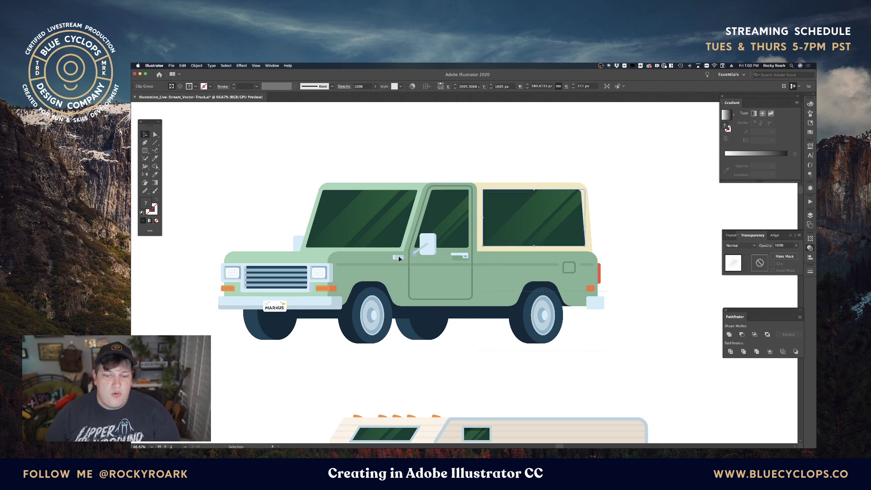
Try releasing all of the SUV's window clipping masks at once, and undo it
{"action": "key", "text": "super+alt+a"}
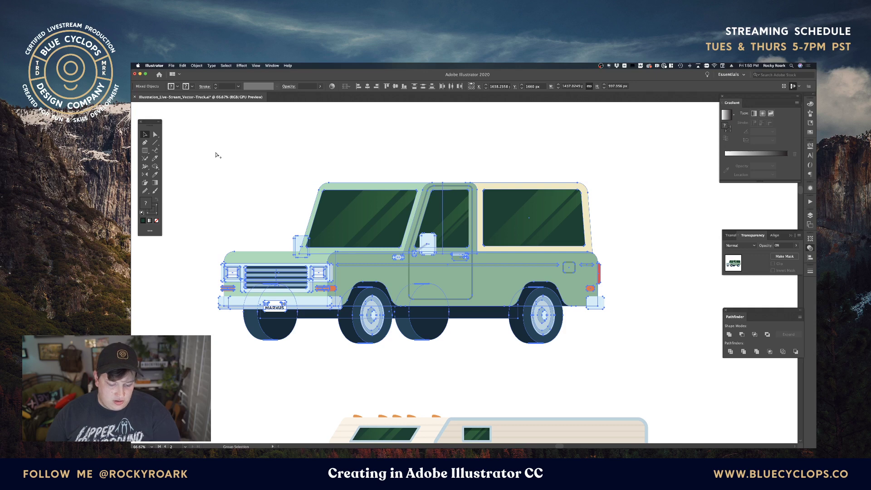
{"action": "key", "text": "super+alt+7"}
{"action": "key", "text": "a"}
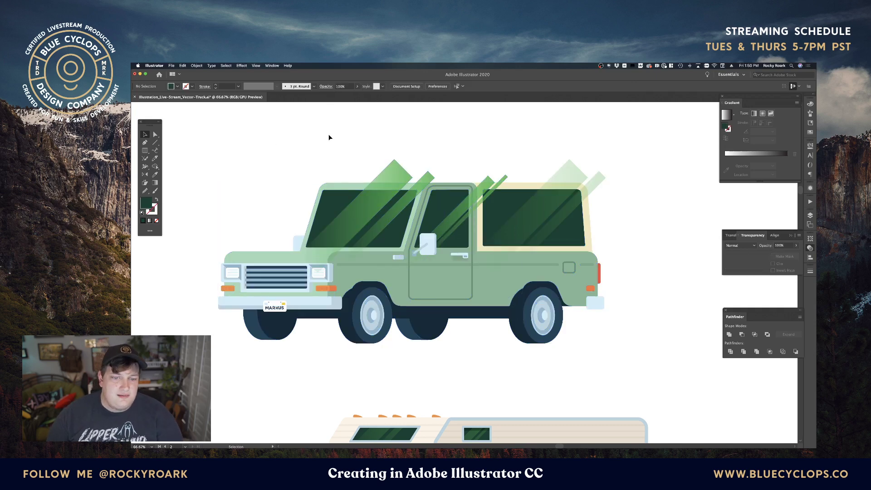
{"action": "key", "text": "super+z"}
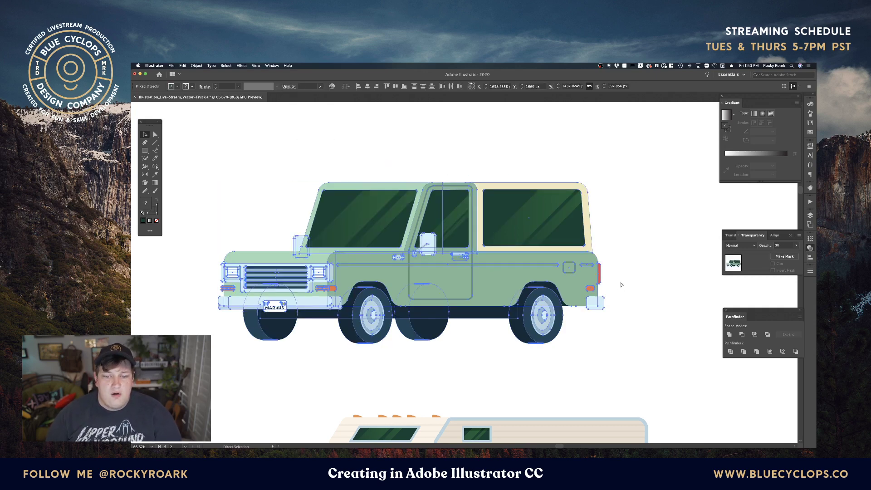
{"action": "key", "text": "v"}
{"action": "left_click", "coordinate": [635, 272]}
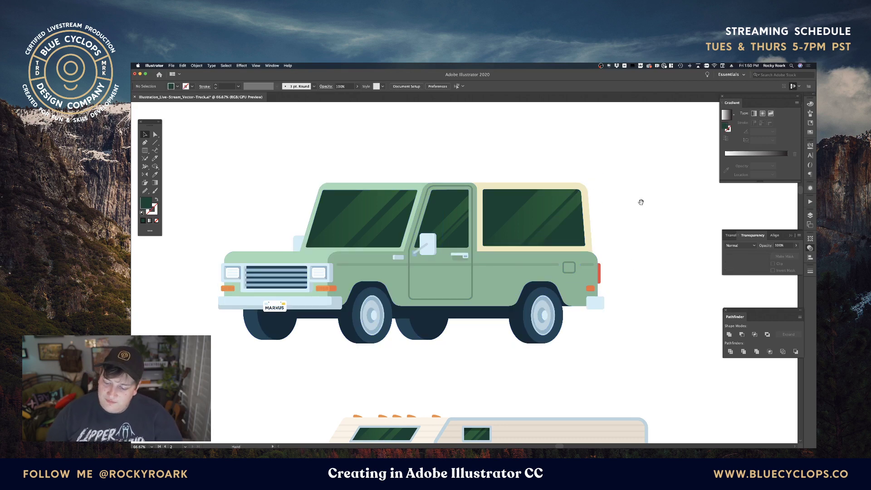
{"action": "key", "text": "space"}
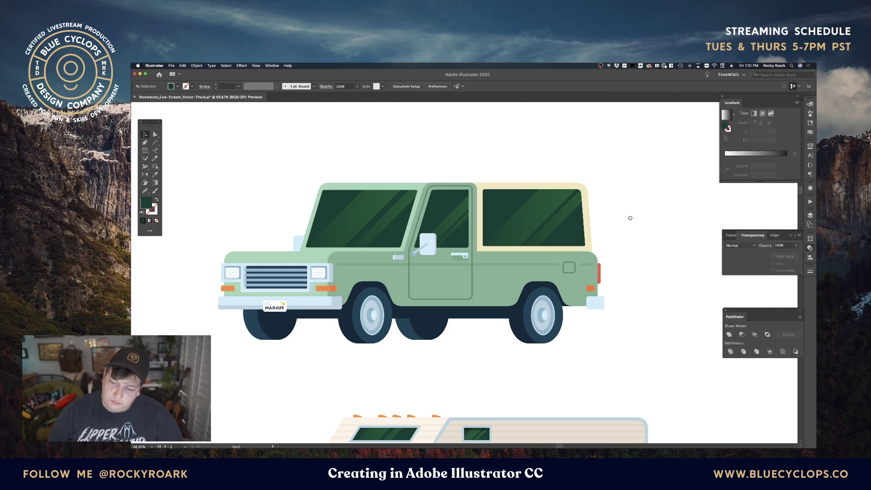
Enlarge the SUV's near-side front wheel, nudge it slightly right and down, and delete the old wheel piece in its arch
{"action": "left_click_drag", "start_coordinate": [628, 216], "coordinate": [677, 203]}
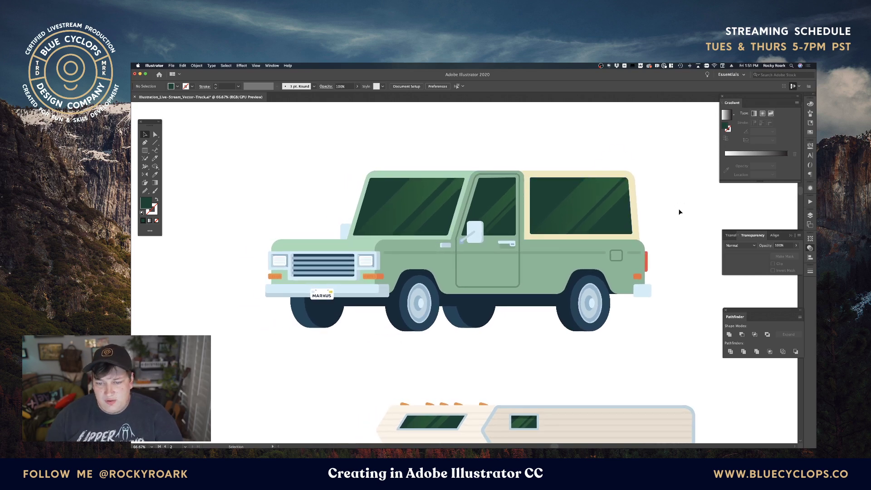
{"action": "left_click", "coordinate": [418, 317]}
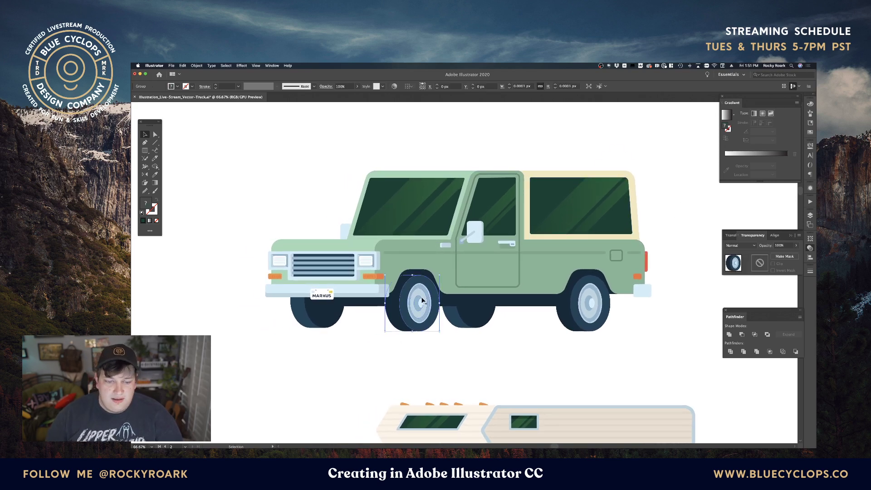
{"action": "mouse_move", "coordinate": [413, 331]}
{"action": "left_mouse_down"}
{"action": "mouse_move", "coordinate": [413, 344]}
{"action": "mouse_move", "coordinate": [418, 324]}
{"action": "left_mouse_up"}
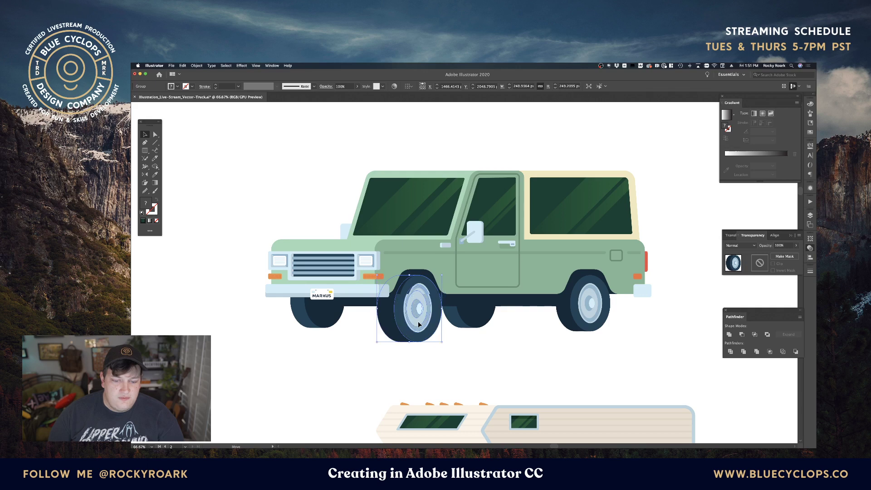
{"action": "key", "text": "Right"}
{"action": "key", "text": "shift+Right"}
{"action": "key", "text": "shift+Down"}
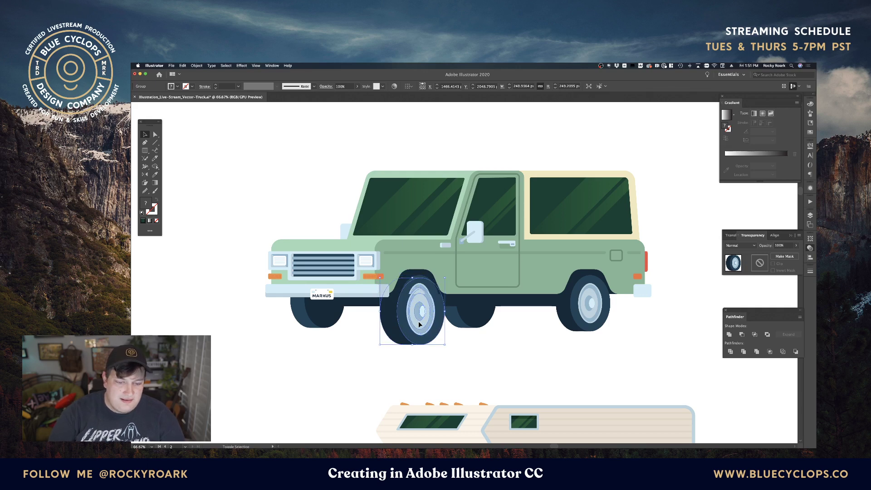
{"action": "key", "text": "shift+Down"}
{"action": "left_click", "coordinate": [473, 343]}
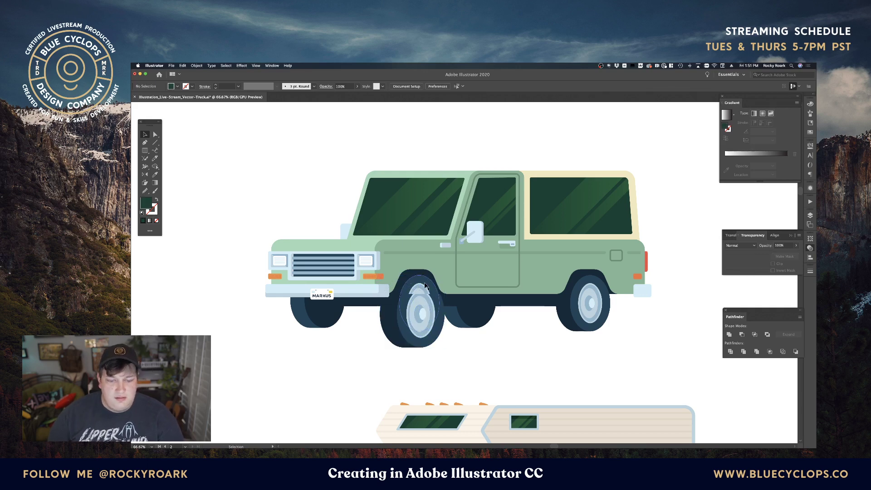
{"action": "left_click", "coordinate": [421, 284]}
{"action": "key", "text": "Delete"}
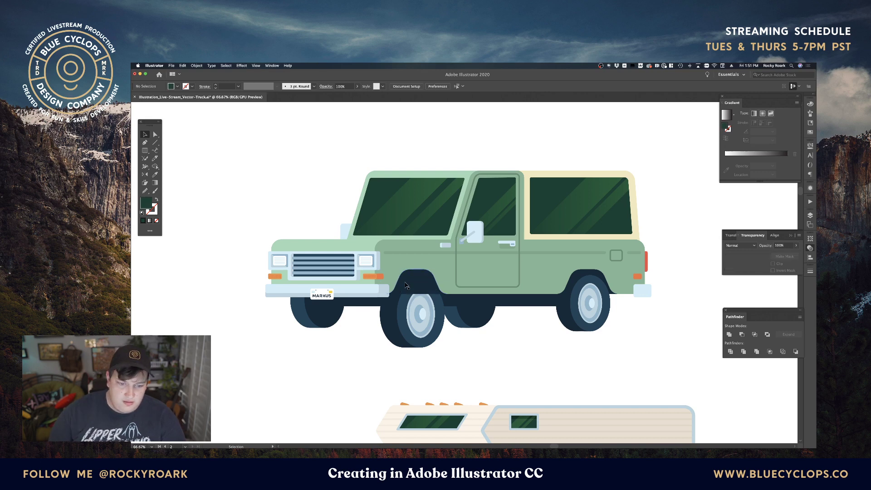
Copy the enlarged front wheel straight across to the rear axle and delete the old smaller rear wheel
{"action": "left_click", "coordinate": [408, 309]}
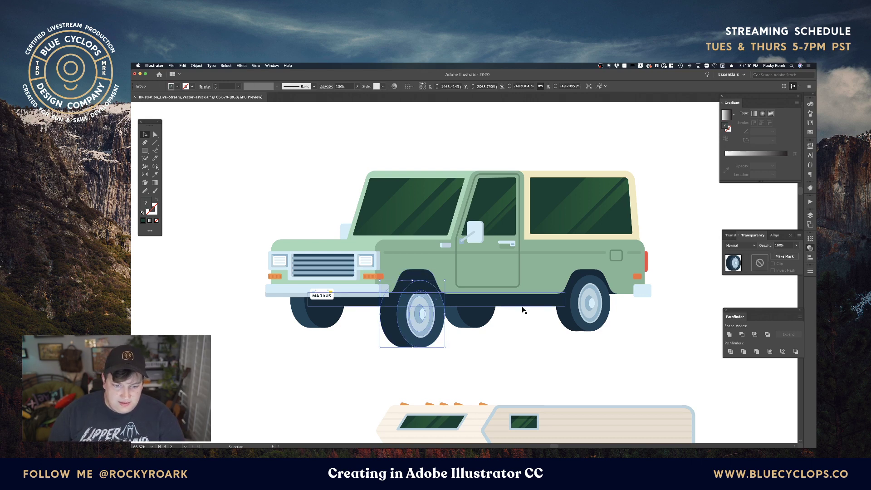
{"action": "left_click_drag", "start_coordinate": [441, 322], "coordinate": [611, 315]}
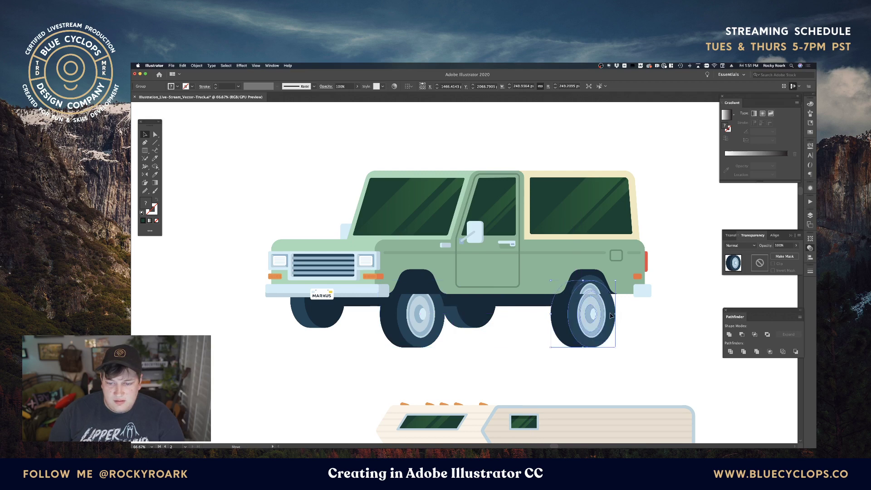
{"action": "left_click", "coordinate": [591, 291]}
{"action": "left_click", "coordinate": [642, 336]}
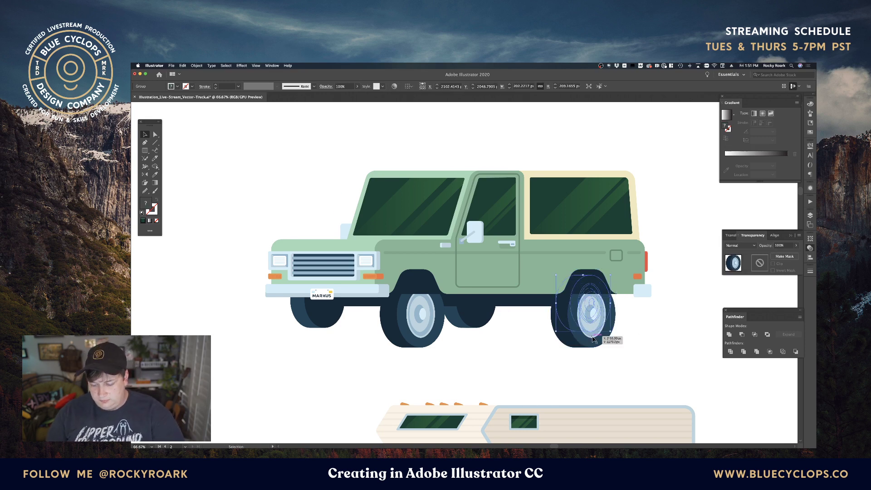
Delete the two old far-side wheels under the SUV
{"action": "left_click", "coordinate": [414, 313]}
{"action": "left_click", "coordinate": [476, 321]}
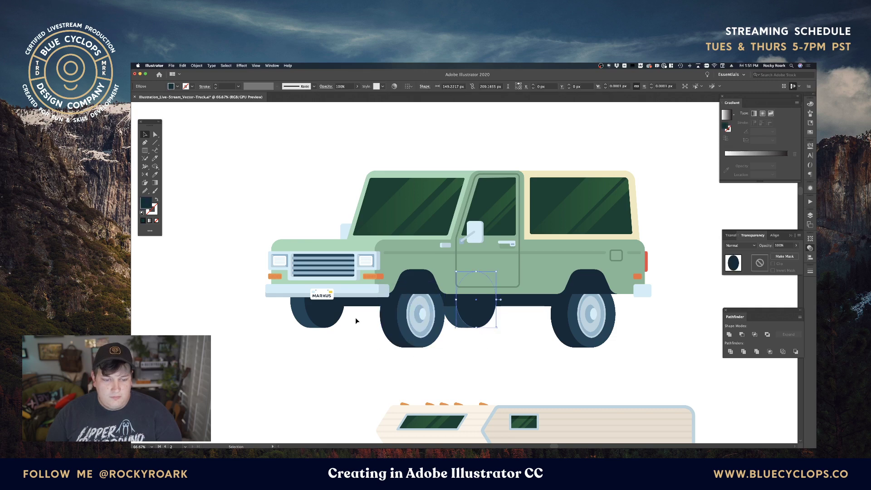
{"action": "left_click", "coordinate": [321, 322], "text": "shift"}
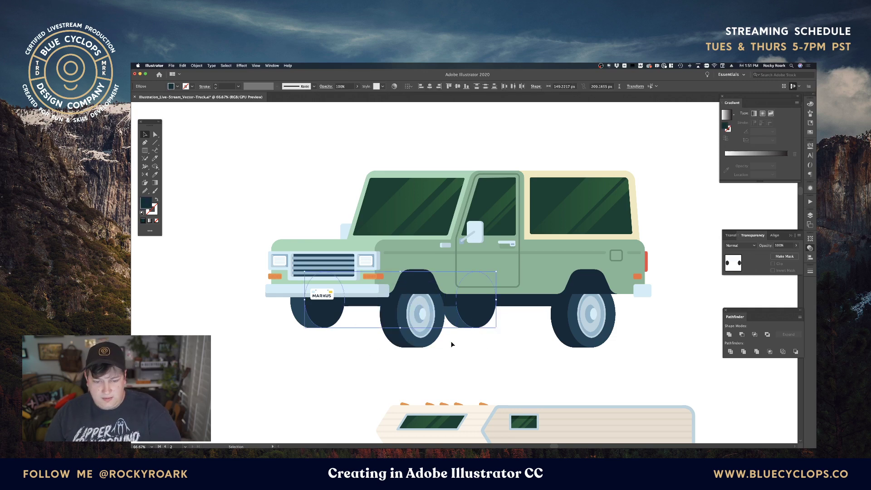
{"action": "key", "text": "Delete"}
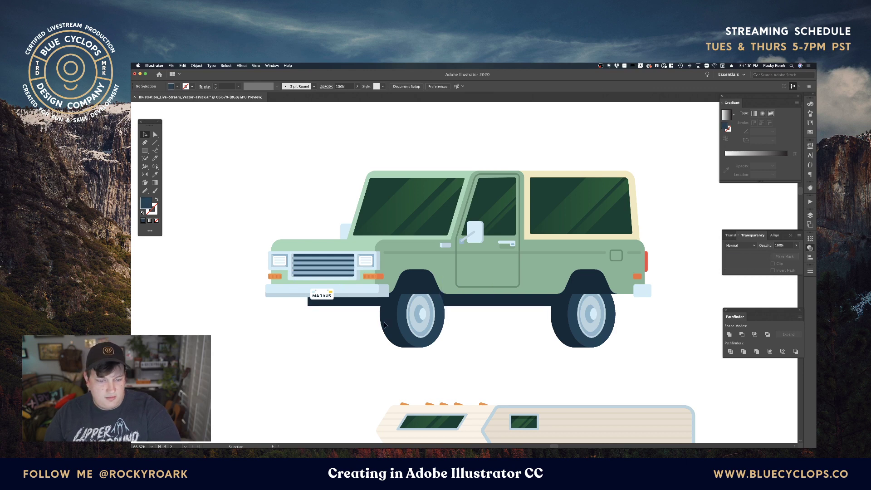
Duplicate both enlarged wheels behind the body and shift the copies slightly up and well to the left as far-side wheels
{"action": "left_click", "coordinate": [415, 331]}
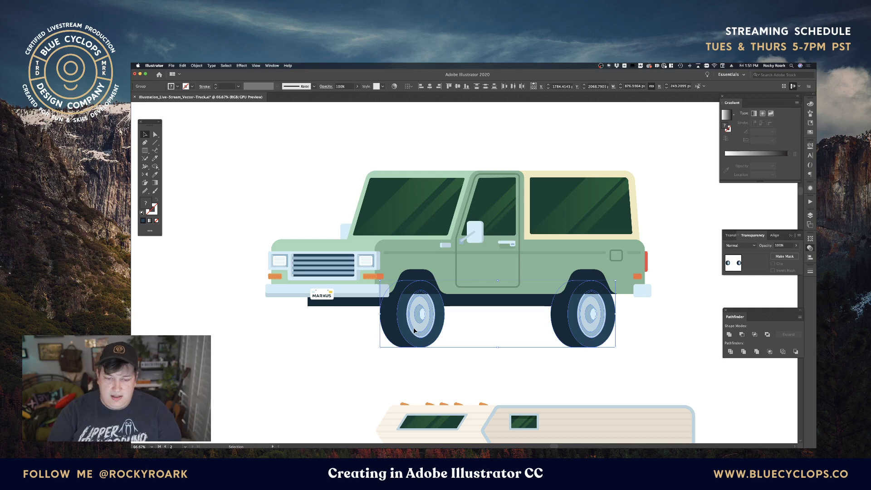
{"action": "left_click", "coordinate": [414, 330], "text": "shift"}
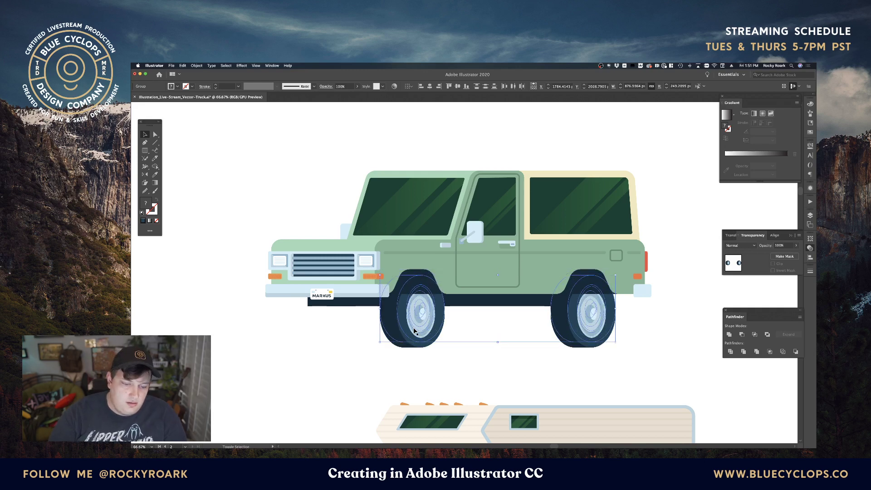
{"action": "key", "text": "shift+Left"}
{"action": "key", "text": "shift+Left"}
{"action": "key", "text": "shift+Left"}
{"action": "key", "text": "shift+Left"}
{"action": "key", "text": "shift+Left"}
{"action": "key", "text": "shift+Left"}
{"action": "key", "text": "shift+Left"}
{"action": "key", "text": "shift+Left"}
{"action": "key", "text": "shift+Left"}
{"action": "key", "text": "shift+Left"}
{"action": "key", "text": "shift+Left"}
{"action": "key", "text": "shift+Left"}
{"action": "key", "text": "shift+Left"}
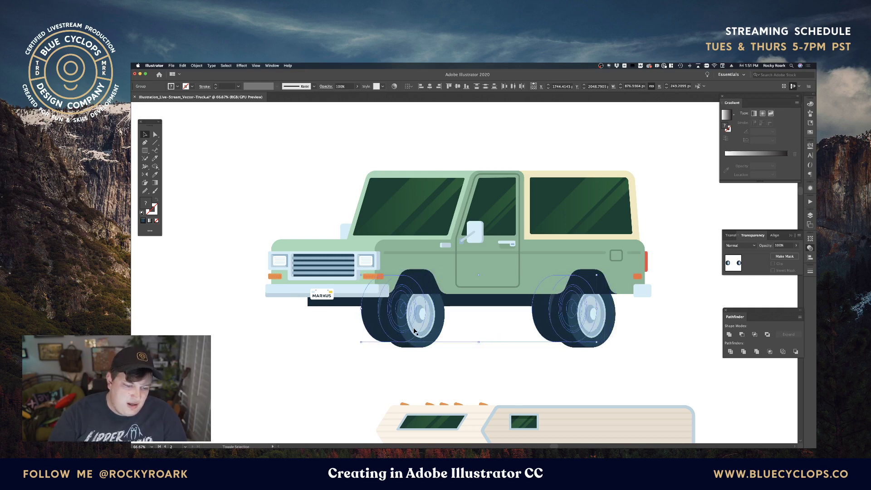
{"action": "key", "text": "shift+Left"}
{"action": "key", "text": "shift+Left"}
{"action": "key", "text": "shift+Left"}
{"action": "key", "text": "shift+Left"}
{"action": "key", "text": "shift+Left"}
{"action": "key", "text": "shift+Left"}
{"action": "key", "text": "shift+Left"}
{"action": "key", "text": "shift+Left"}
{"action": "key", "text": "shift+Left"}
{"action": "key", "text": "shift+Left"}
{"action": "key", "text": "shift+Left"}
{"action": "key", "text": "shift+Left"}
{"action": "key", "text": "shift+Left"}
{"action": "key", "text": "shift+Left"}
{"action": "key", "text": "shift+Left"}
{"action": "key", "text": "shift+Left"}
{"action": "key", "text": "shift+Left"}
{"action": "key", "text": "shift+Left"}
{"action": "key", "text": "shift+Left"}
{"action": "key", "text": "shift+Left"}
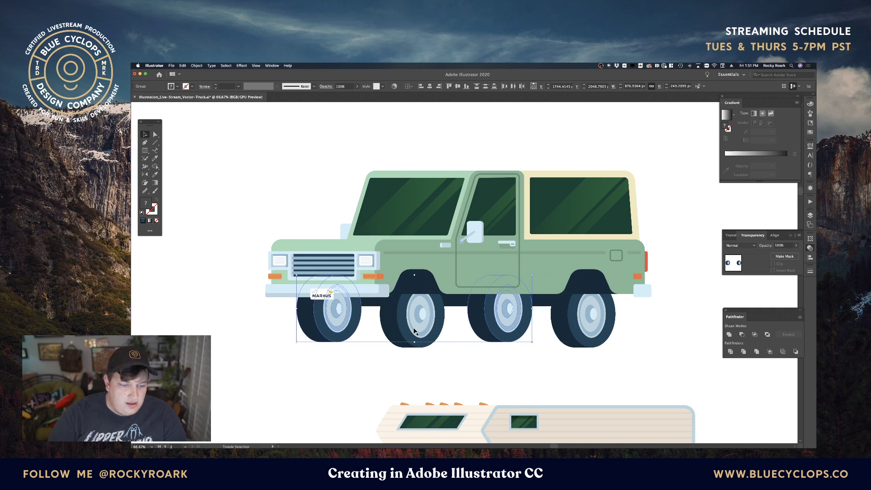
{"action": "key", "text": "shift+Left"}
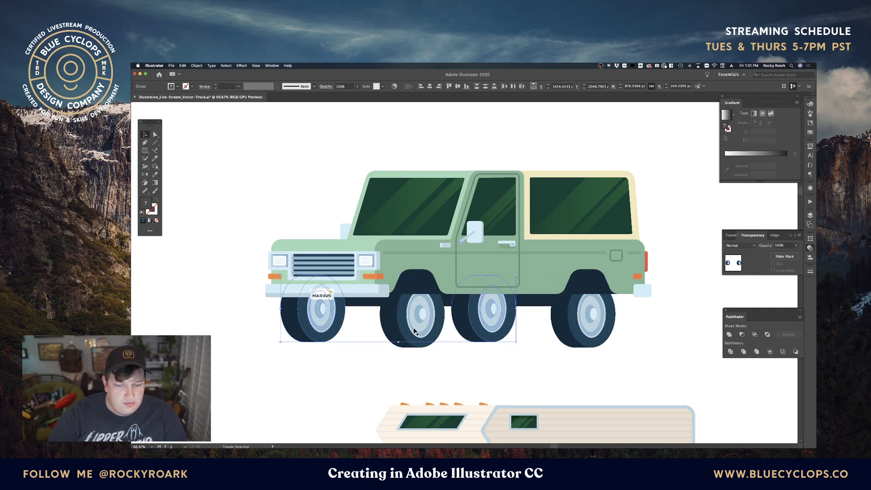
Delete the rim and hub ellipses from the far-side front wheel, leaving only the tire shapes
{"action": "left_click", "coordinate": [340, 356]}
{"action": "key", "text": "a"}
{"action": "left_click", "coordinate": [324, 332]}
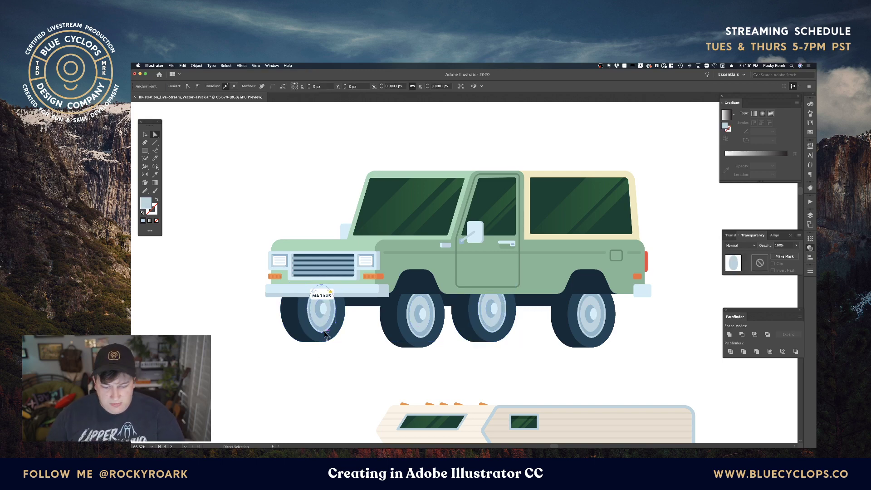
{"action": "key", "text": "Delete"}
{"action": "key", "text": "Delete"}
{"action": "left_click", "coordinate": [324, 327]}
{"action": "key", "text": "Delete"}
{"action": "left_click", "coordinate": [324, 327]}
{"action": "key", "text": "Delete"}
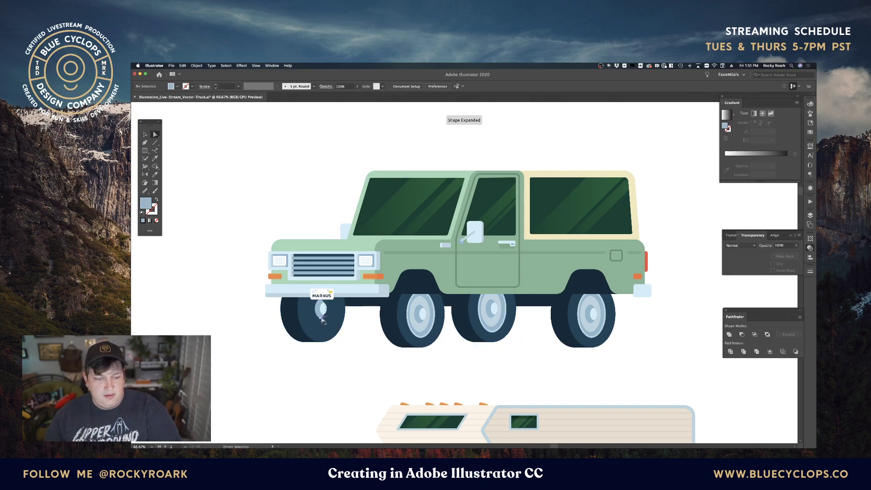
{"action": "left_click", "coordinate": [323, 313]}
{"action": "key", "text": "Delete"}
Delete the rim and hub ellipses from the far-side rear wheel, leaving only the tire shapes
{"action": "left_click", "coordinate": [493, 329]}
{"action": "key", "text": "Delete"}
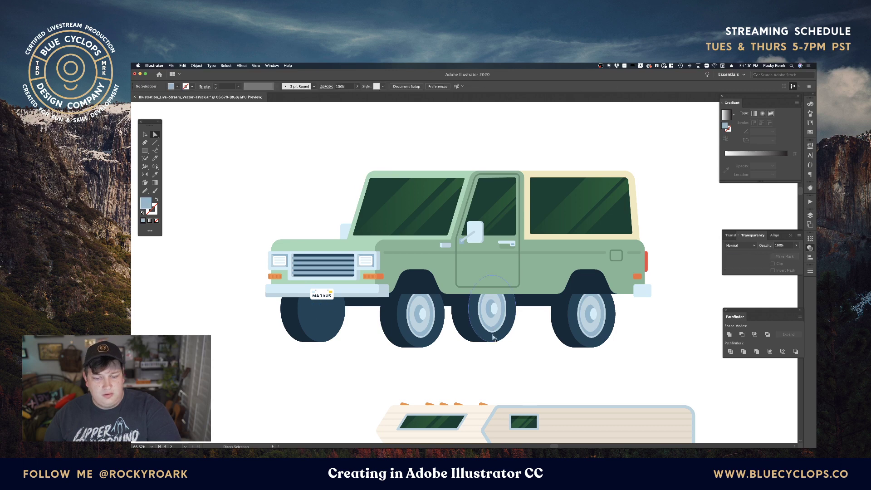
{"action": "left_click", "coordinate": [494, 328]}
{"action": "key", "text": "Delete"}
{"action": "key", "text": "Delete"}
{"action": "left_click", "coordinate": [494, 328]}
{"action": "key", "text": "Delete"}
{"action": "key", "text": "Delete"}
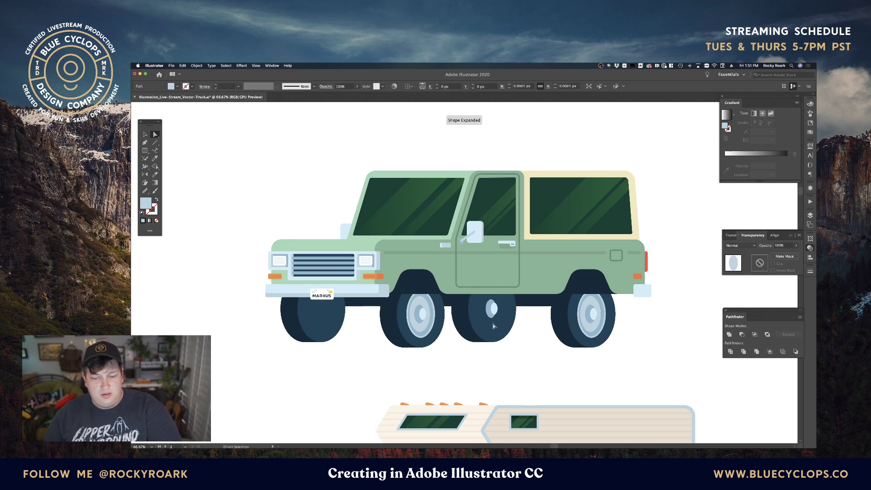
{"action": "left_click", "coordinate": [494, 317]}
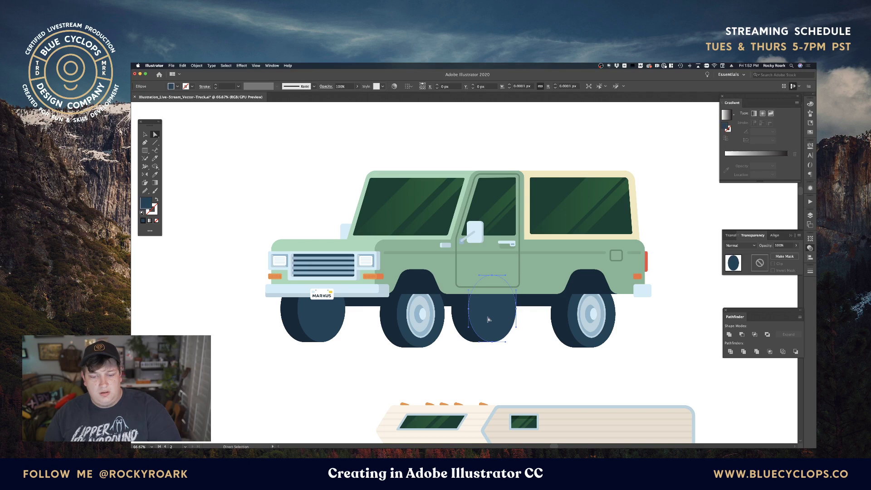
Recolor both far-side wheels with dark navy faces and lighter blue treads, sampling the colors from the existing artwork
{"action": "left_click", "coordinate": [331, 321], "text": "shift"}
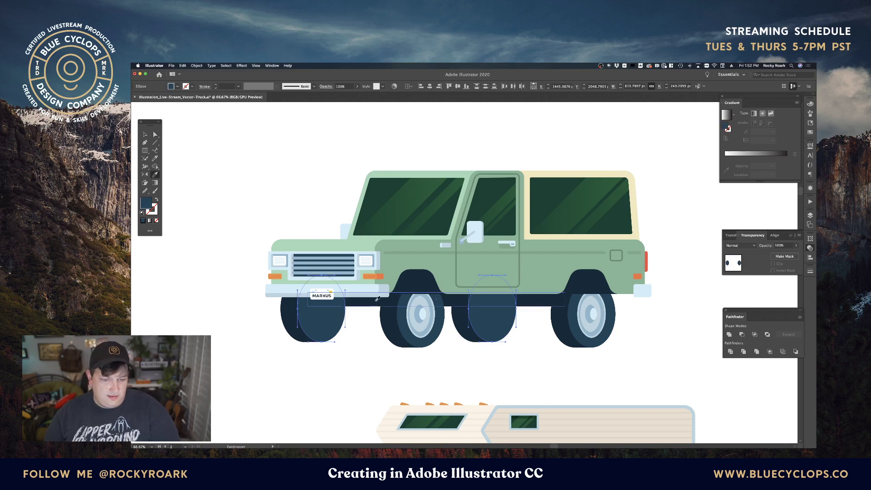
{"action": "key", "text": "Delete"}
{"action": "left_click", "coordinate": [307, 314]}
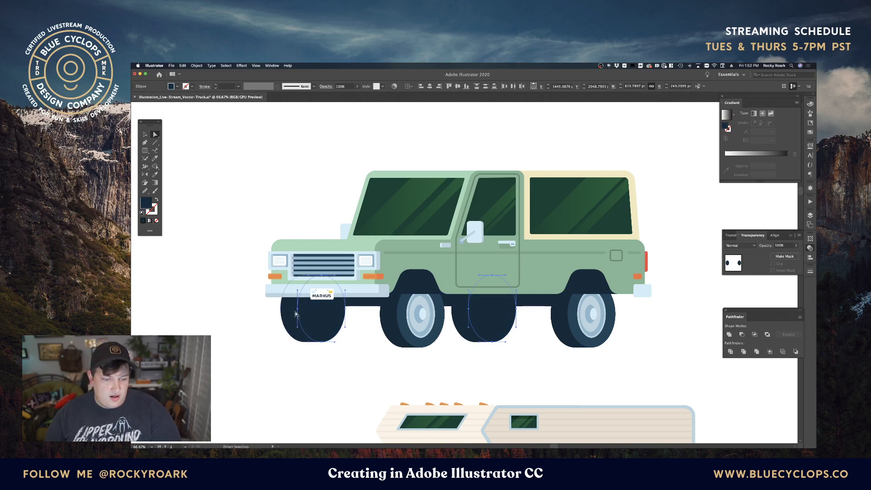
{"action": "left_click", "coordinate": [456, 316], "text": "shift"}
{"action": "key", "text": "i"}
{"action": "left_click", "coordinate": [445, 309]}
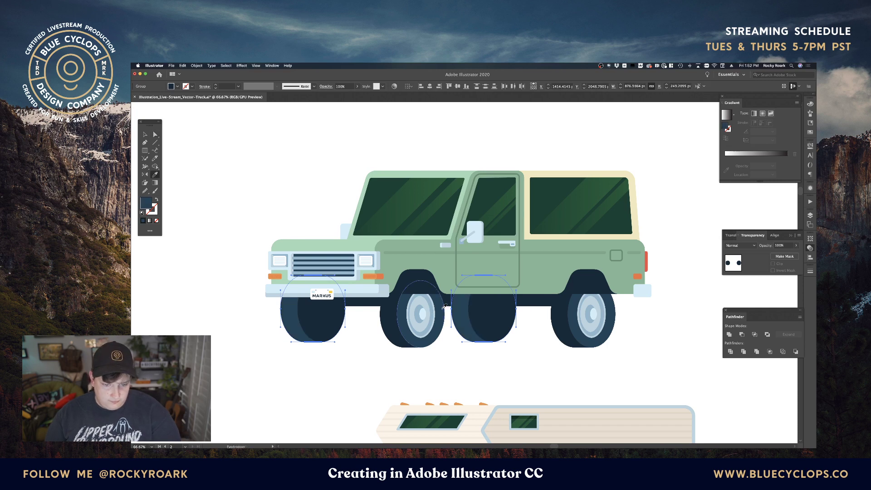
{"action": "key", "text": "v"}
{"action": "left_click", "coordinate": [518, 359]}
{"action": "left_click_drag", "start_coordinate": [477, 337], "coordinate": [476, 339]}
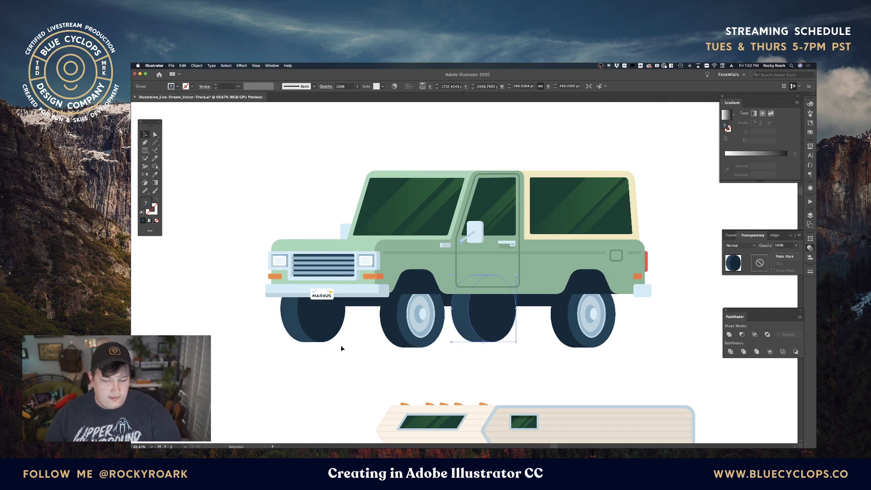
{"action": "left_click", "coordinate": [372, 386]}
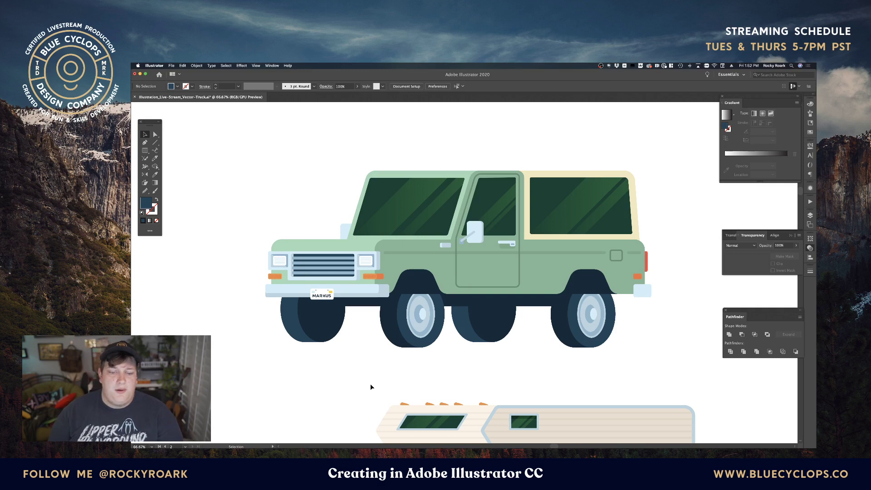
Duplicate the two near-side wheels in place in front of the wheel arches
{"action": "left_click", "coordinate": [427, 332]}
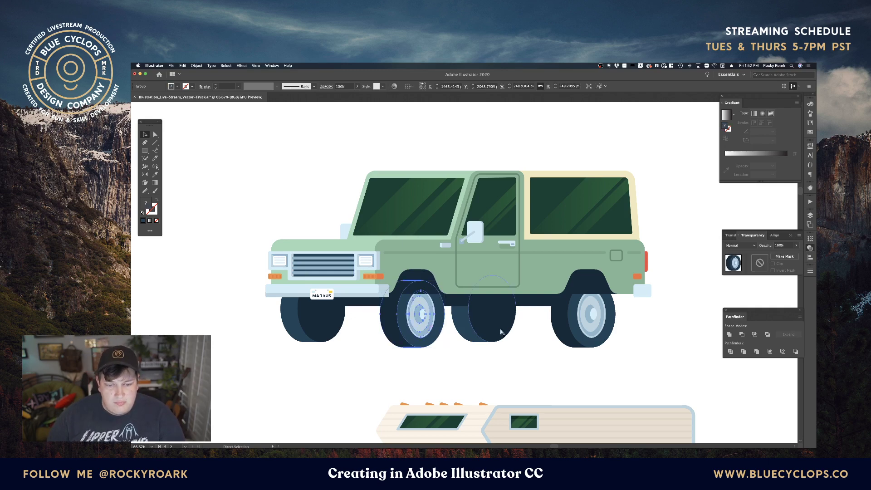
{"action": "left_click", "coordinate": [572, 326], "text": "shift"}
{"action": "key", "text": "super+2"}
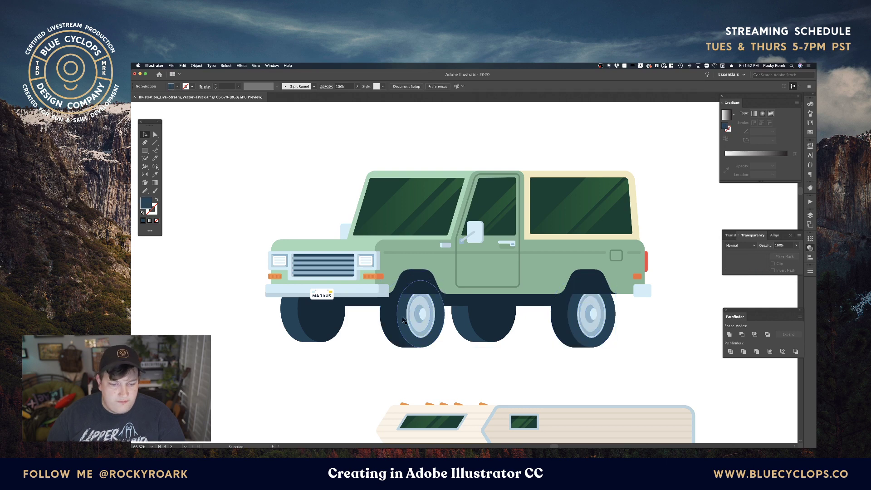
{"action": "left_click", "coordinate": [596, 327]}
{"action": "left_click", "coordinate": [409, 322], "text": "shift"}
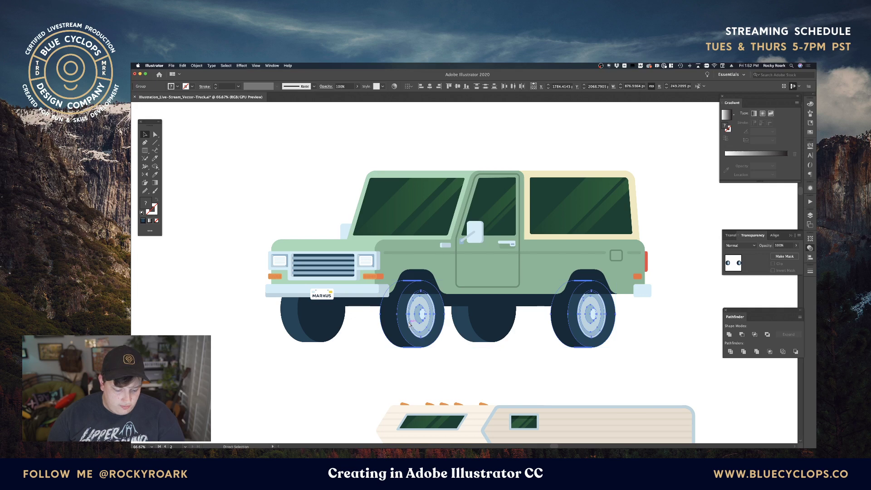
Clip the duplicated front wheel inside the front wheel arch, using a copy of the arch shape as the mask
{"action": "left_click", "coordinate": [426, 280]}
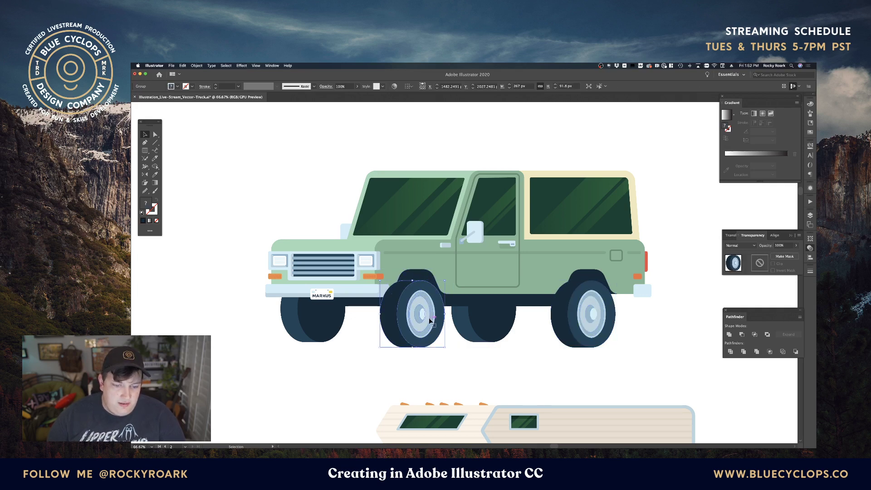
{"action": "key", "text": "super+shift+["}
{"action": "left_click", "coordinate": [422, 287]}
{"action": "key", "text": "super+shift+["}
{"action": "left_click", "coordinate": [428, 325], "text": "shift"}
{"action": "key", "text": "super+]"}
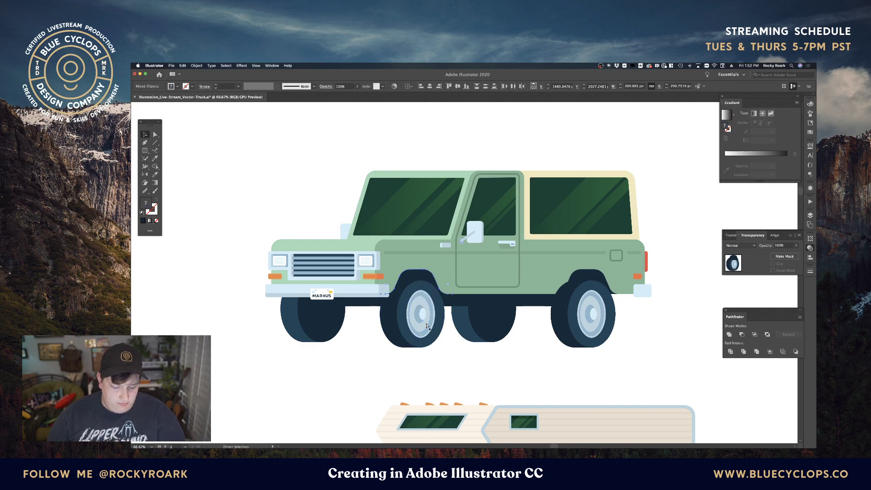
{"action": "left_click", "coordinate": [455, 369]}
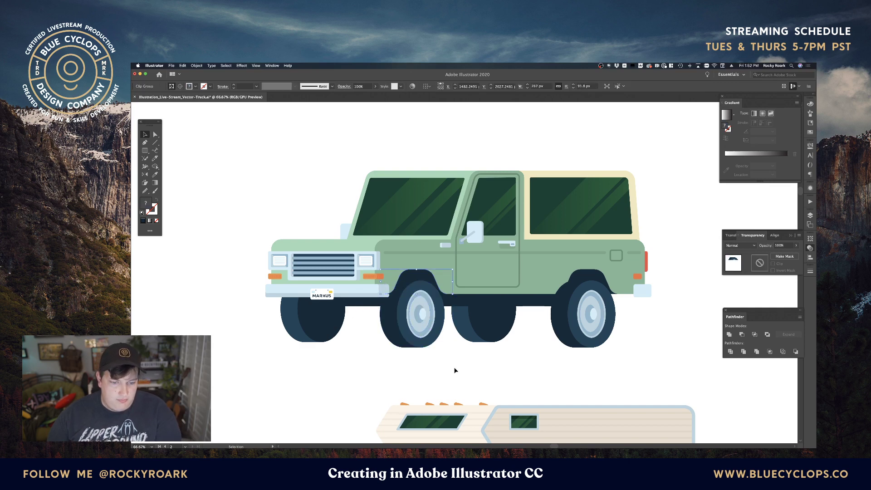
Clip the duplicated rear wheel inside the rear wheel arch, using a copy of the arch shape as the mask
{"action": "left_click", "coordinate": [583, 278]}
{"action": "left_click", "coordinate": [583, 321]}
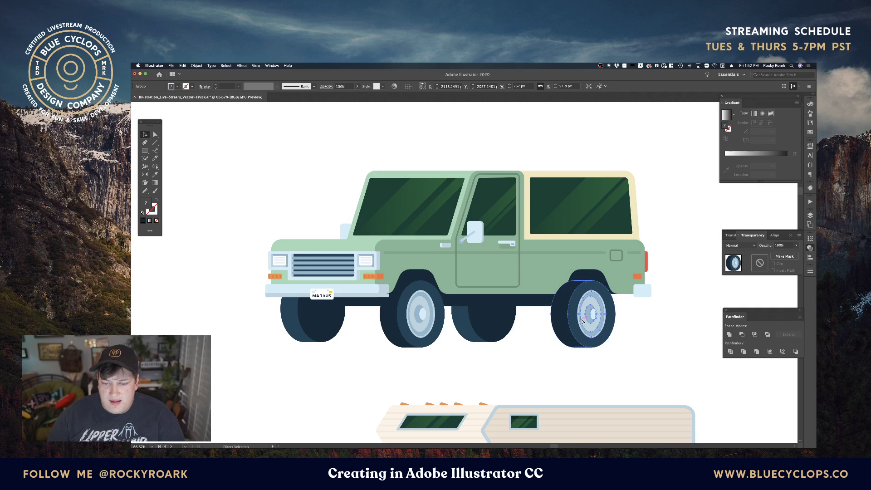
{"action": "key", "text": "super+f"}
{"action": "left_click", "coordinate": [584, 323], "text": "shift"}
{"action": "key", "text": "super+7"}
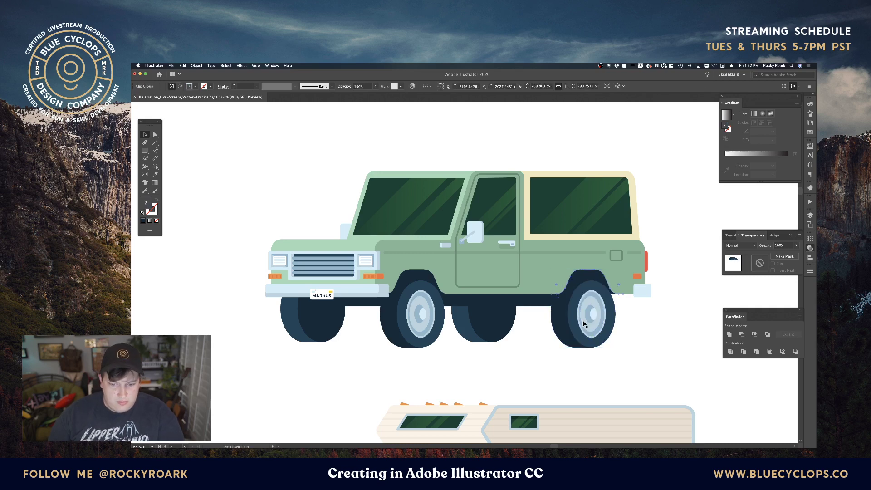
Group the front bumper pieces together with the license plate
{"action": "key", "text": "v"}
{"action": "left_click", "coordinate": [533, 347]}
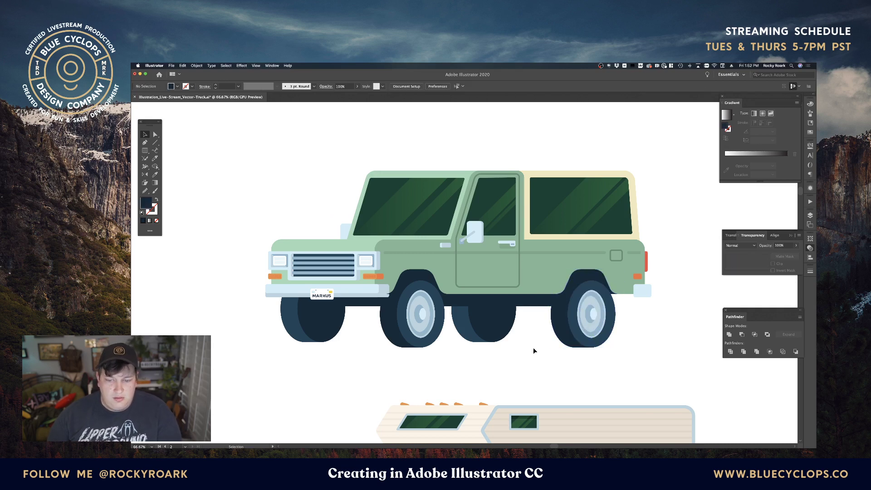
{"action": "left_click", "coordinate": [382, 292]}
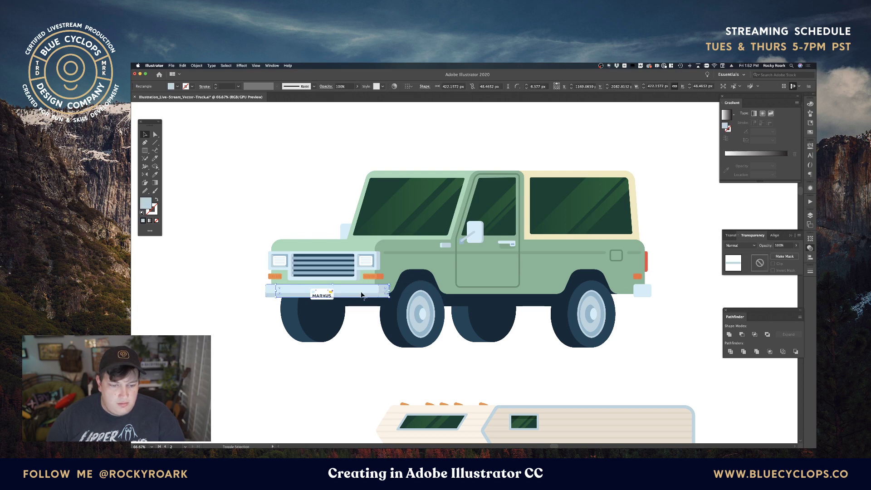
{"action": "left_click", "coordinate": [275, 313]}
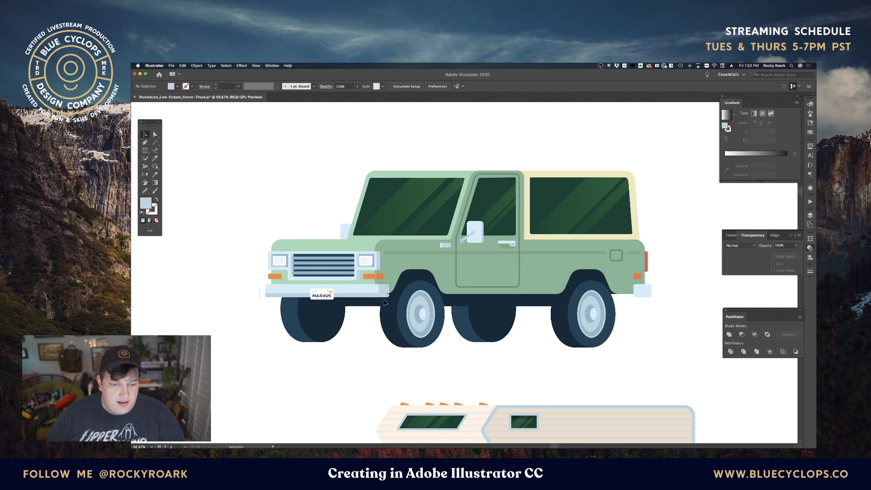
{"action": "left_click_drag", "start_coordinate": [381, 302], "coordinate": [362, 331]}
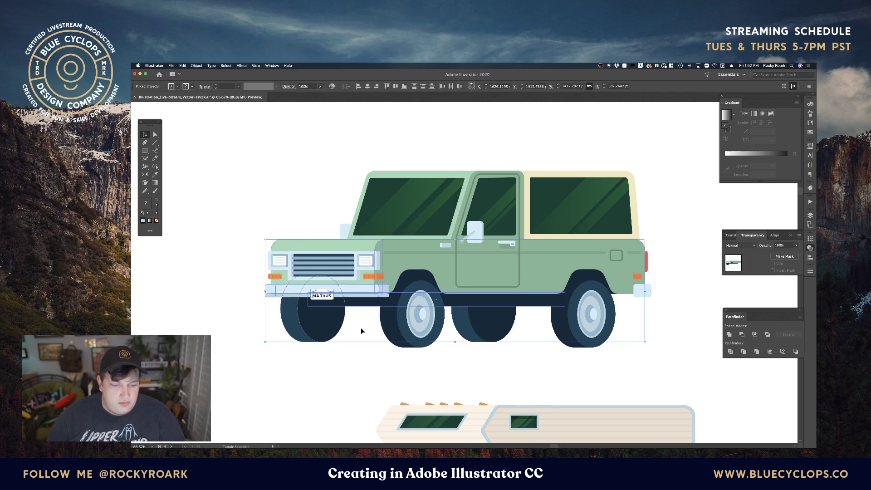
{"action": "left_click", "coordinate": [284, 307], "text": "shift"}
{"action": "left_click", "coordinate": [352, 247], "text": "shift"}
{"action": "left_click", "coordinate": [401, 248], "text": "shift"}
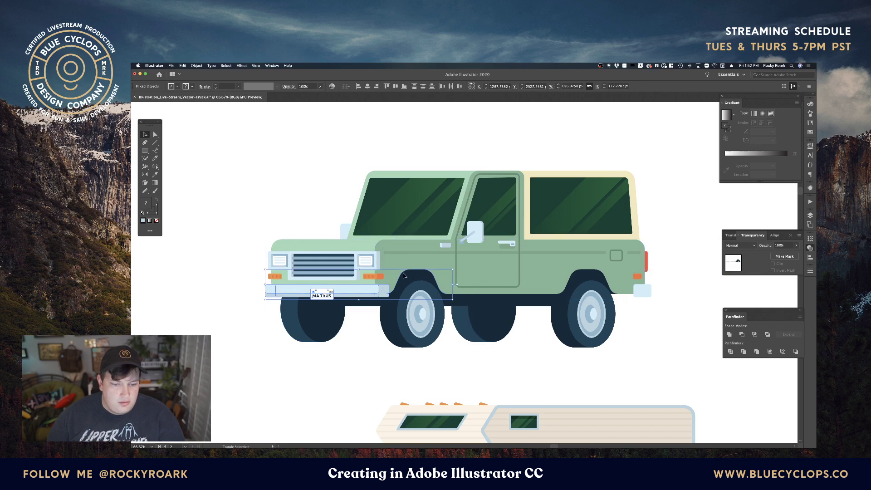
{"action": "left_click", "coordinate": [419, 277], "text": "shift"}
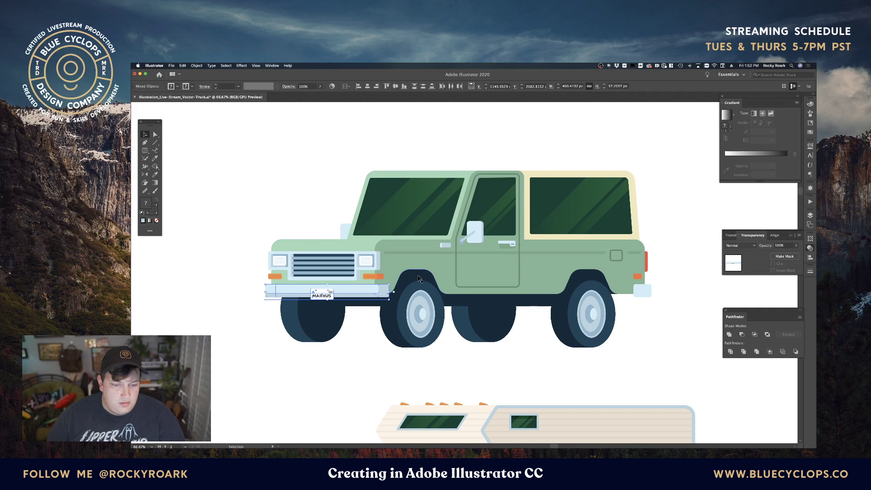
{"action": "key", "text": "a"}
{"action": "key", "text": "super+g"}
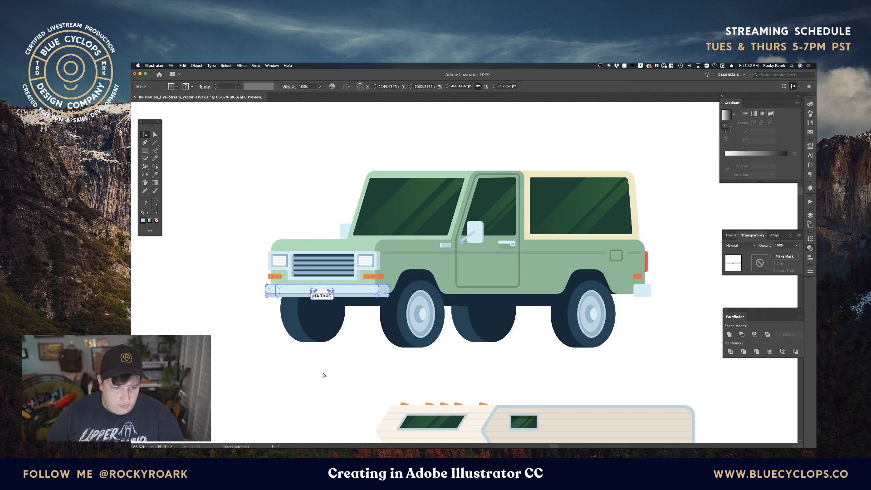
{"action": "key", "text": "v"}
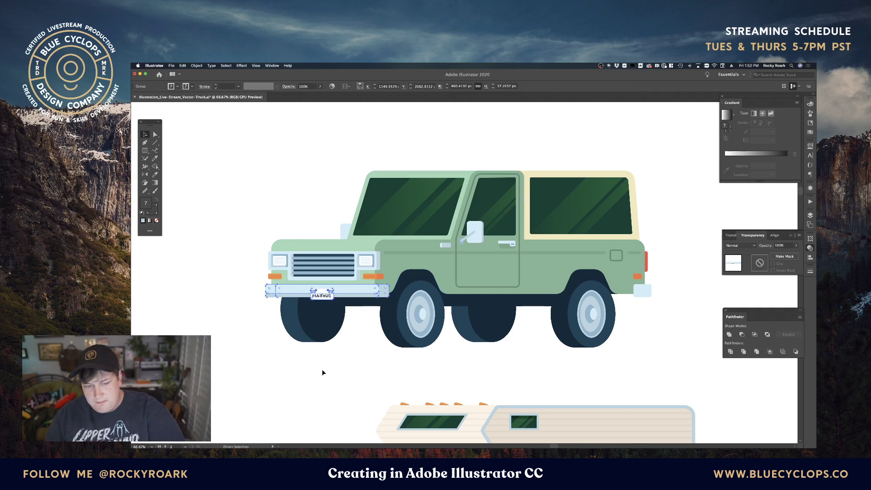
{"action": "left_click", "coordinate": [324, 372]}
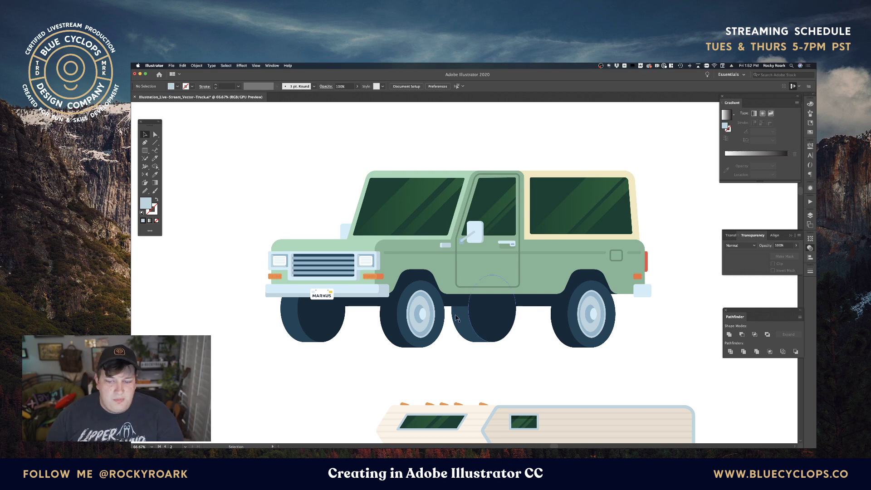
Extend the dark underbody rectangle downward behind the wheels to a height of about 102 px
{"action": "key", "text": "a"}
{"action": "left_click", "coordinate": [356, 308]}
{"action": "key", "text": "v"}
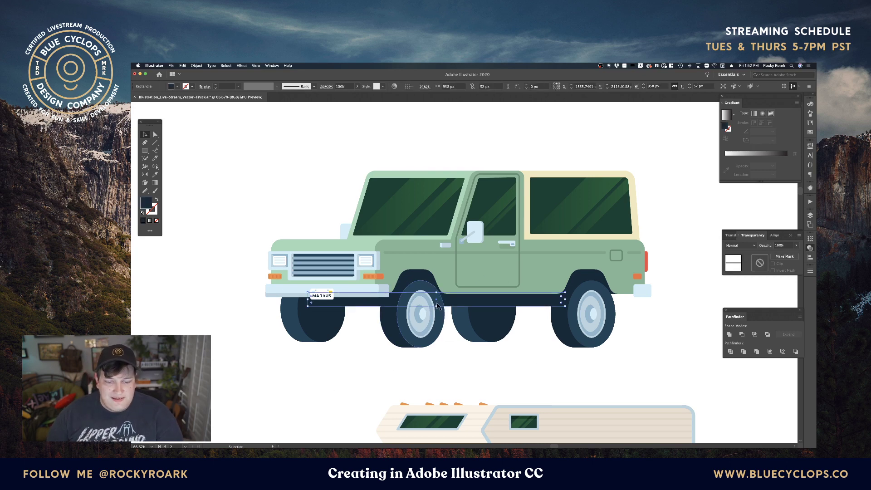
{"action": "left_click_drag", "start_coordinate": [437, 307], "coordinate": [439, 319]}
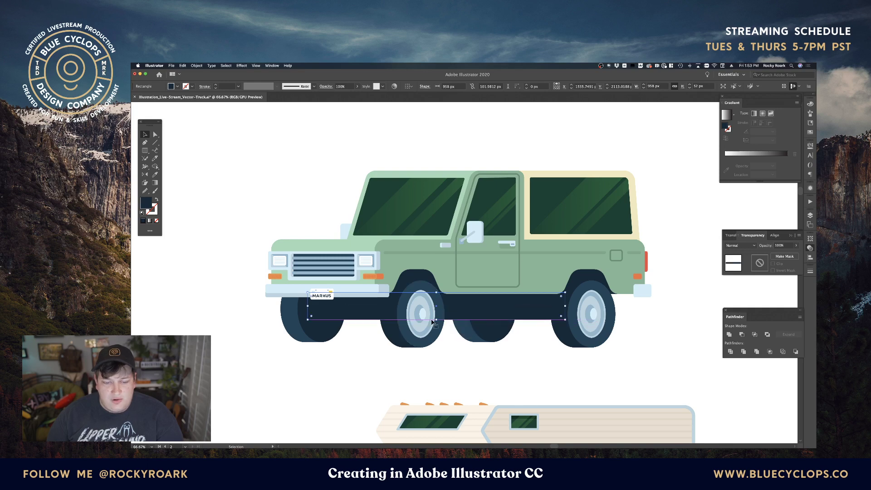
{"action": "key", "text": "a"}
{"action": "left_click", "coordinate": [369, 360]}
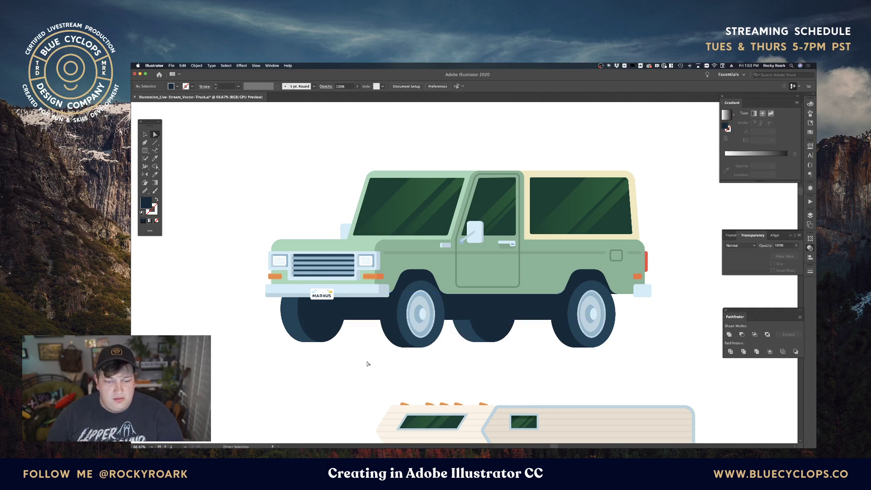
Try recoloring the SUV's green side body panel with a very light gray swatch
{"action": "key", "text": "v"}
{"action": "left_click_drag", "start_coordinate": [525, 324], "coordinate": [501, 311]}
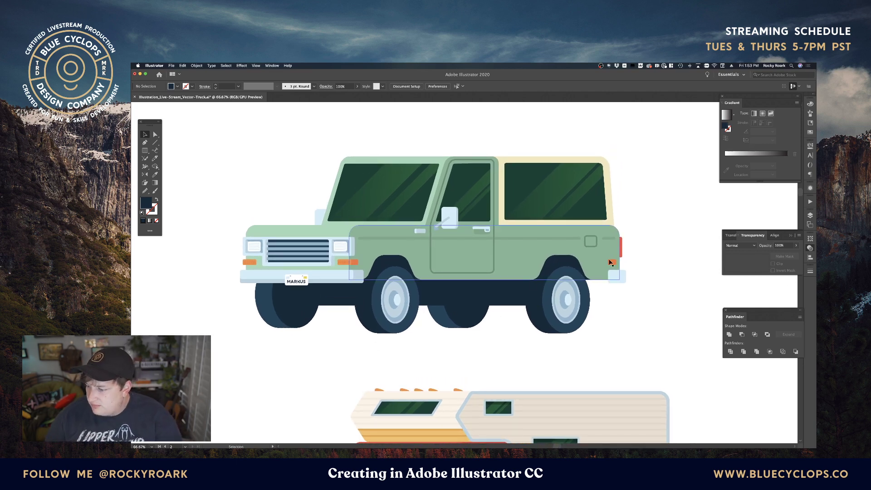
{"action": "left_click_drag", "start_coordinate": [285, 154], "coordinate": [287, 172]}
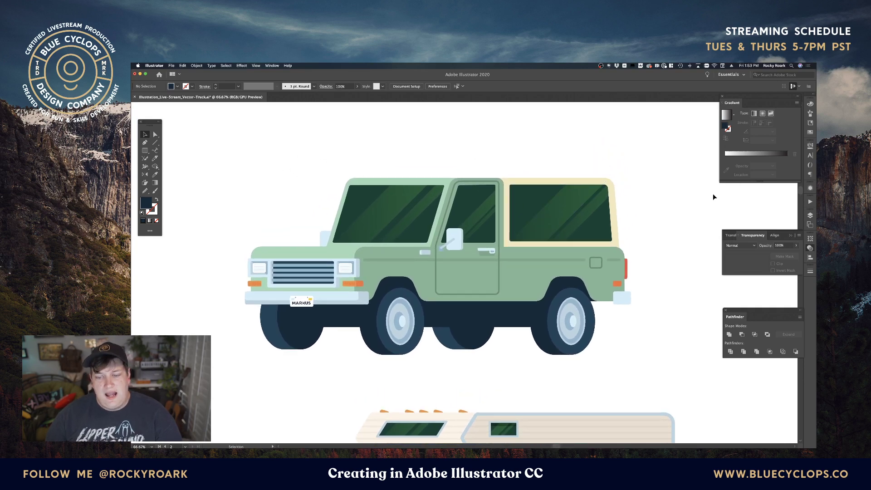
{"action": "key", "text": "a"}
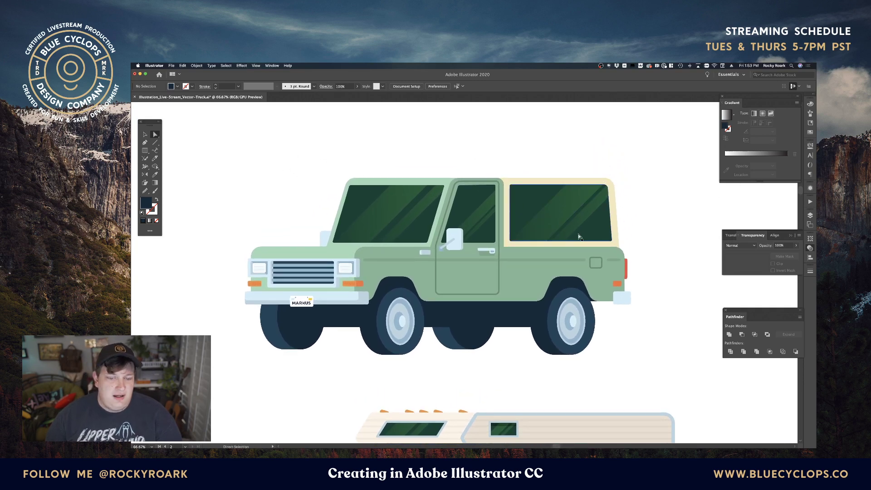
{"action": "left_click", "coordinate": [526, 275]}
{"action": "left_click", "coordinate": [503, 228]}
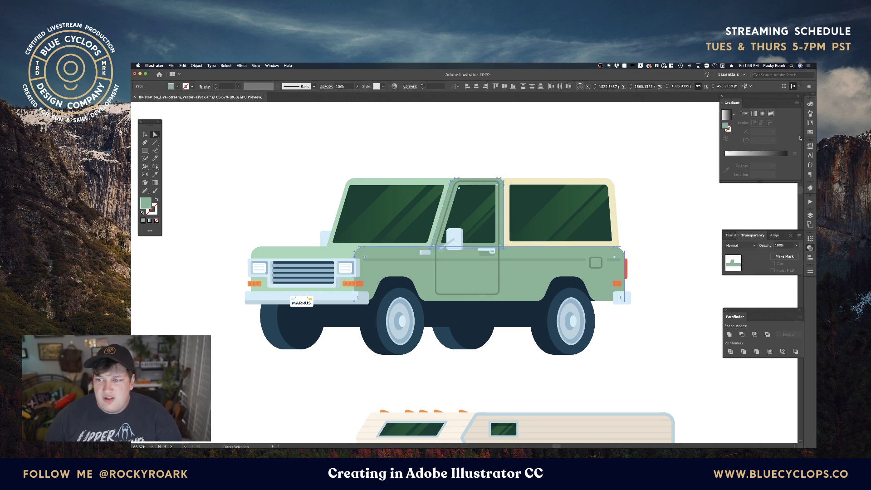
{"action": "left_click", "coordinate": [810, 132]}
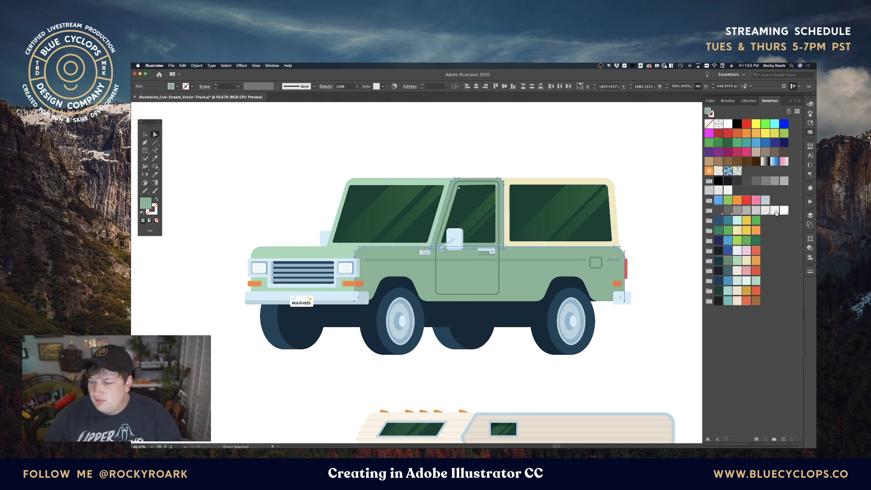
{"action": "left_click", "coordinate": [774, 210]}
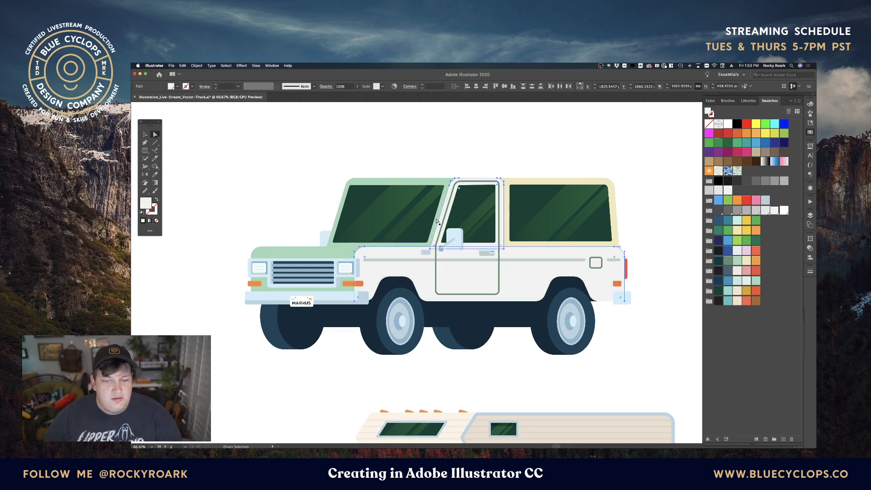
Try white on the hood, front end and windshield frame, and light gray on the cream rear shell
{"action": "left_click", "coordinate": [417, 181]}
{"action": "left_click", "coordinate": [306, 254], "text": "shift"}
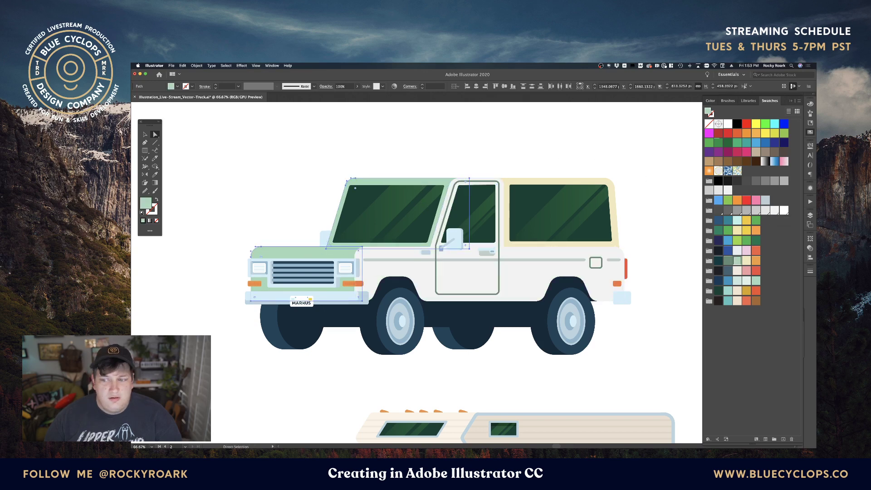
{"action": "left_click", "coordinate": [784, 210]}
{"action": "left_click", "coordinate": [589, 161]}
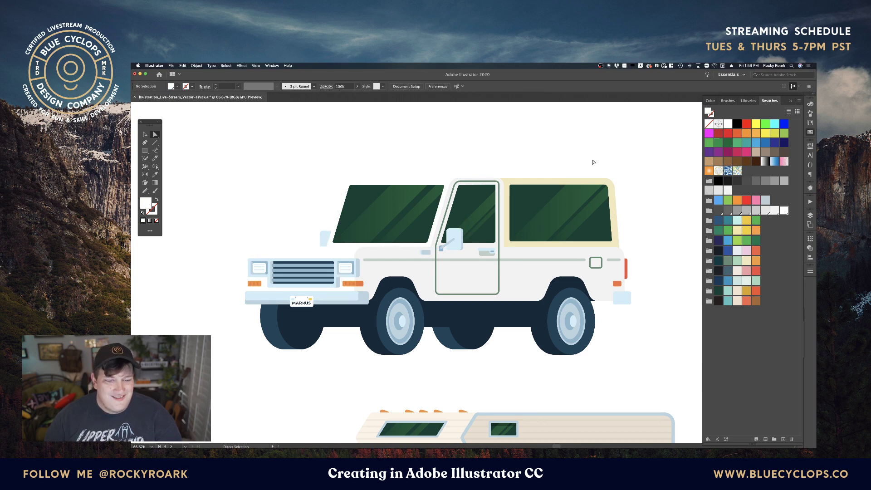
{"action": "left_click", "coordinate": [590, 181]}
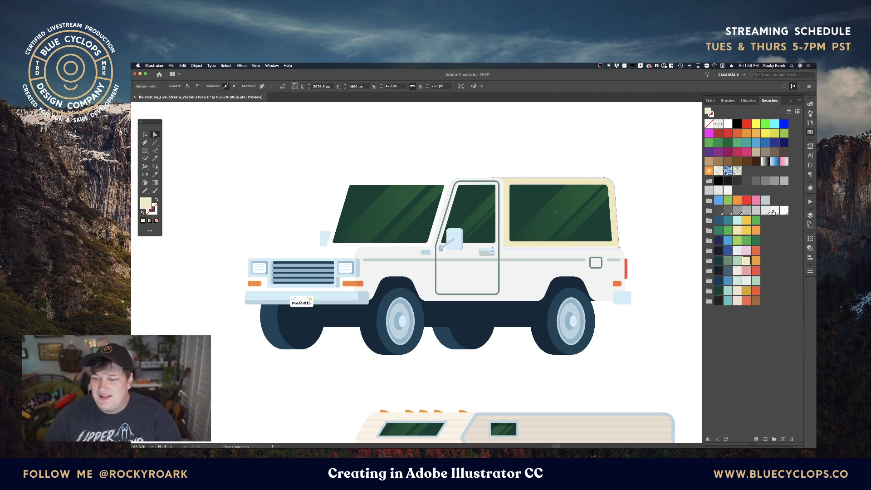
{"action": "left_click", "coordinate": [773, 212]}
{"action": "left_click", "coordinate": [665, 157]}
Undo the gray and white recoloring of the SUV's body and rear shell
{"action": "key", "text": "super+z"}
{"action": "key", "text": "super+z"}
{"action": "key", "text": "super+z"}
{"action": "key", "text": "super+z"}
{"action": "key", "text": "super+z"}
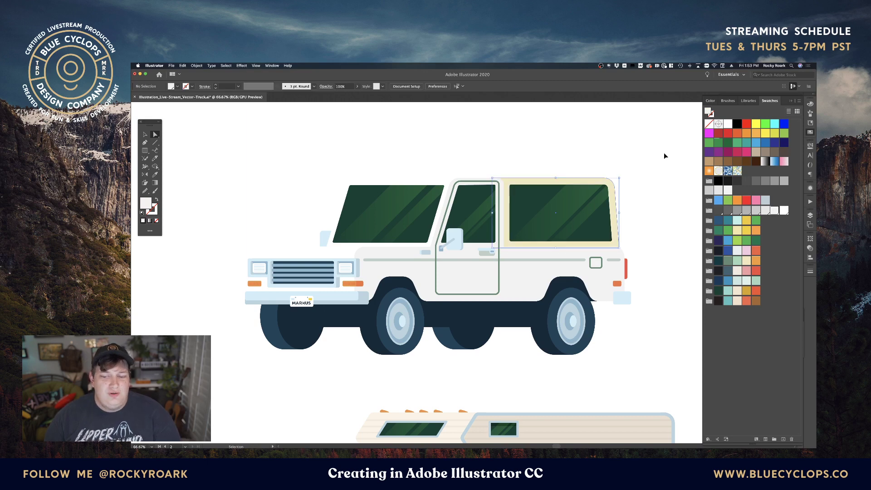
{"action": "left_click", "coordinate": [665, 156]}
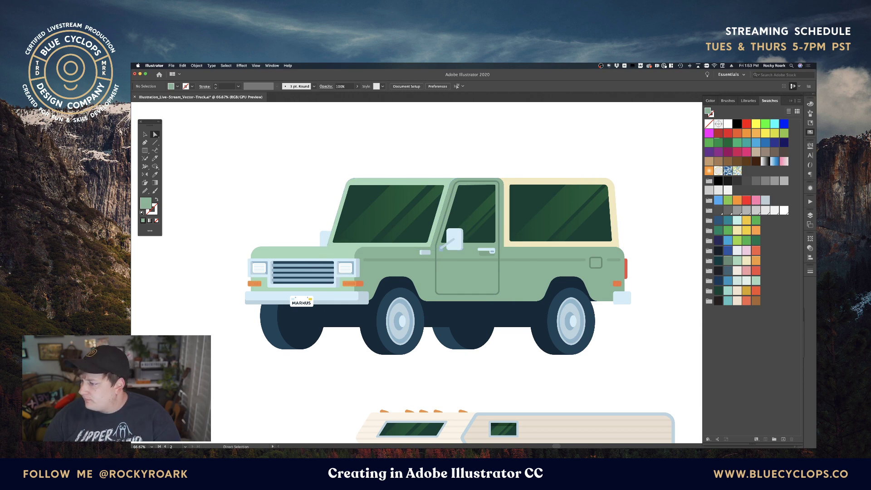
Examine the green SUV alongside the camper, monster truck and other pickup variations
{"action": "key", "text": "Tab"}
{"action": "key", "text": "Tab"}
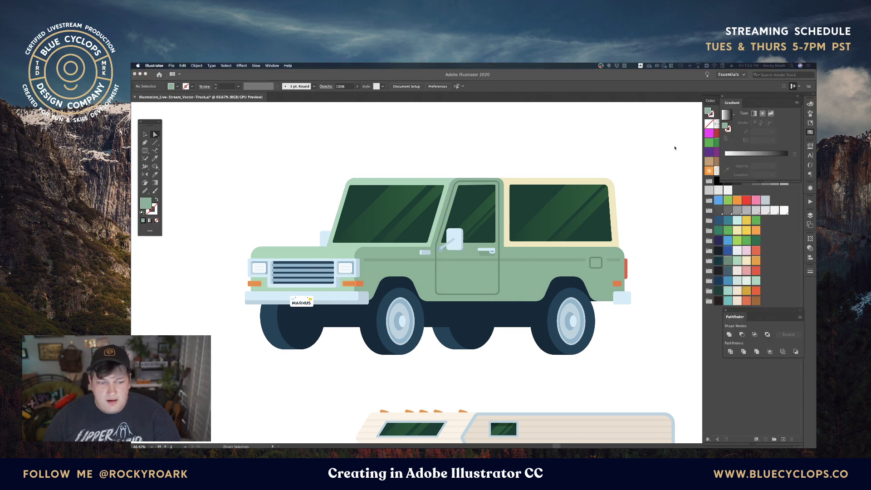
{"action": "key", "text": "super+minus"}
{"action": "key", "text": "super+minus"}
{"action": "key", "text": "super+minus"}
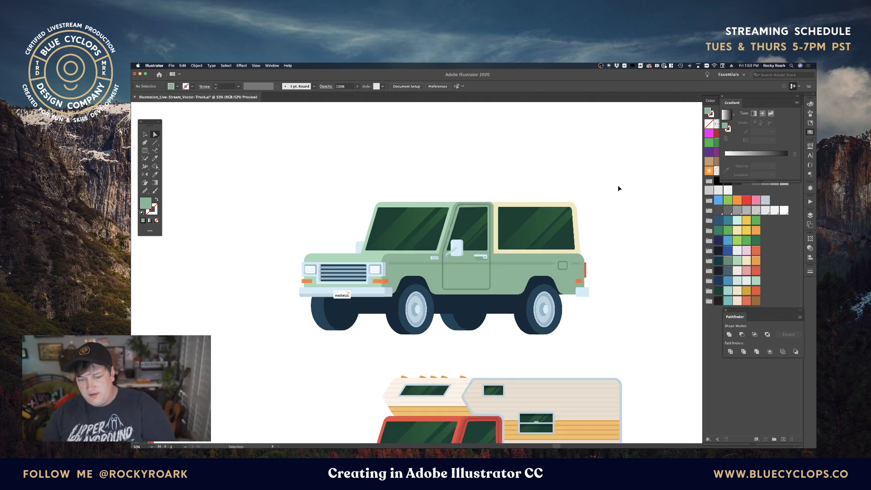
{"action": "key", "text": "space"}
{"action": "left_click_drag", "start_coordinate": [542, 267], "coordinate": [501, 212]}
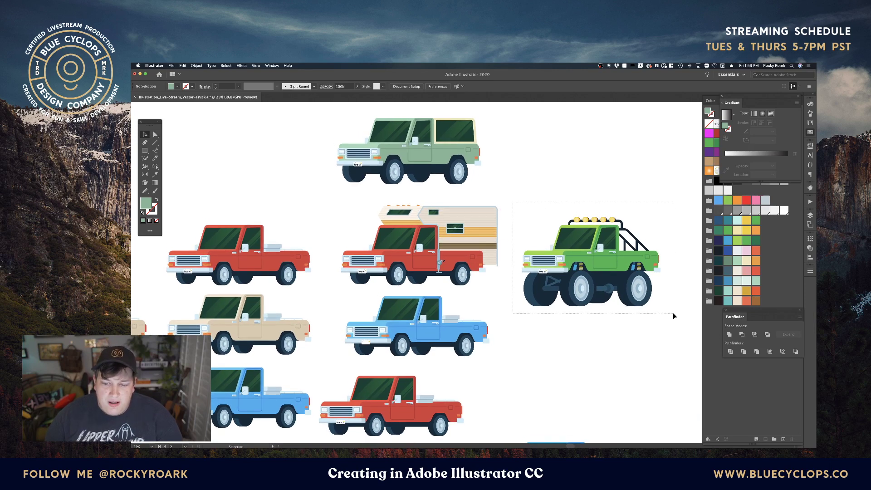
{"action": "left_click_drag", "start_coordinate": [674, 316], "coordinate": [673, 316]}
{"action": "left_click", "coordinate": [670, 332]}
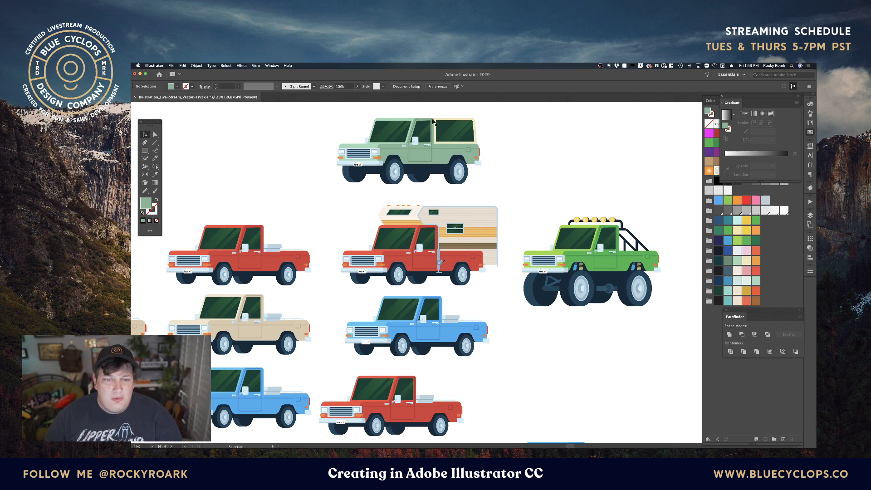
{"action": "key", "text": "space"}
{"action": "left_click_drag", "start_coordinate": [519, 144], "coordinate": [527, 167]}
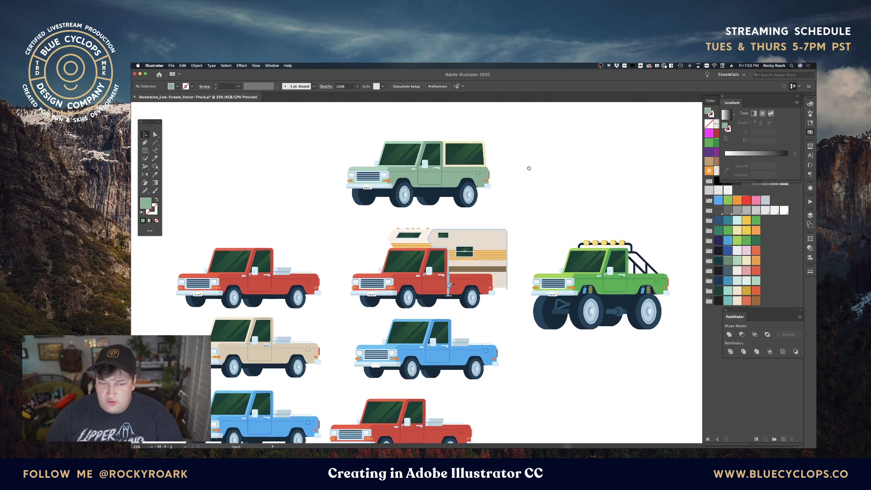
{"action": "key", "text": "super+equal"}
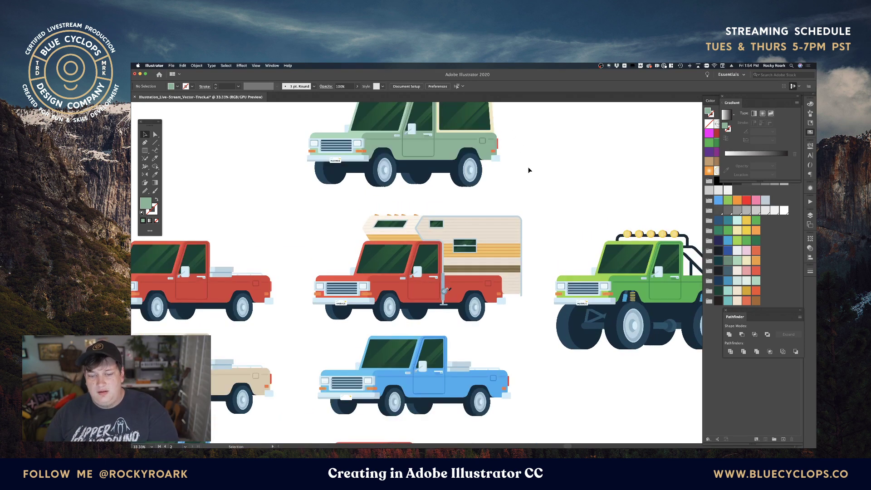
{"action": "key", "text": "super+equal"}
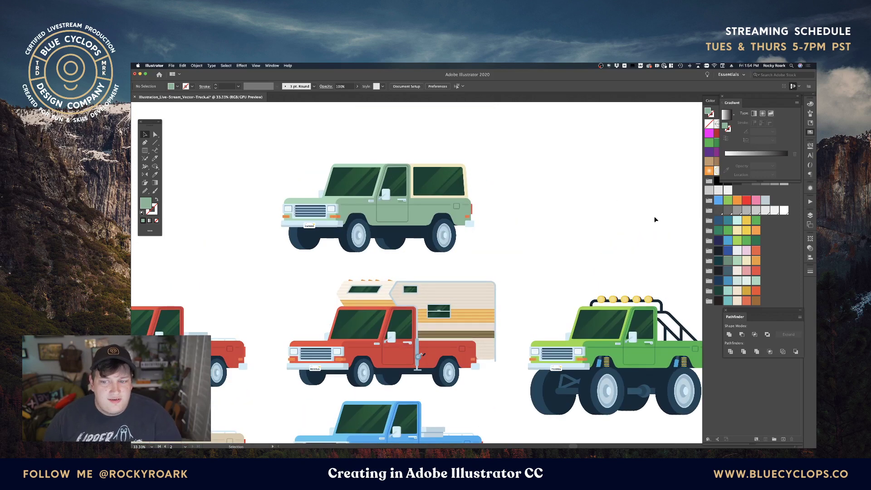
Examine the angular silver pickup artwork on the dark background, and return to the colorful truck variations
{"action": "left_click_drag", "start_coordinate": [667, 214], "coordinate": [371, 192]}
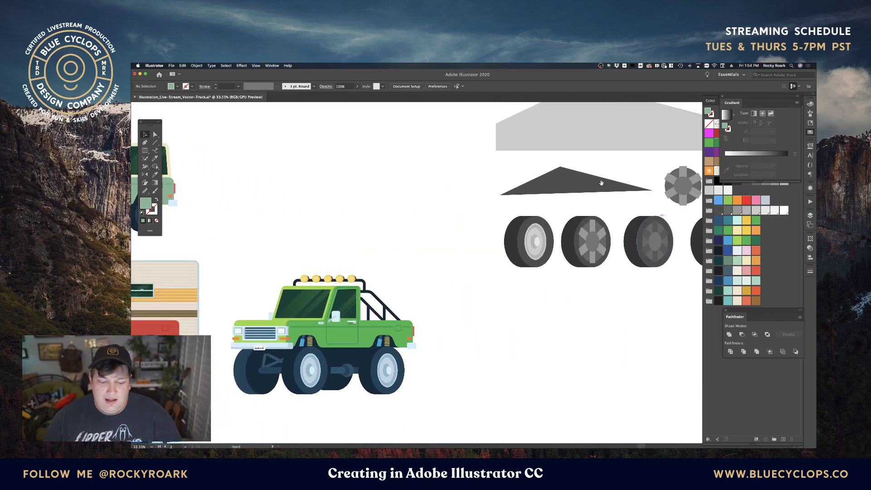
{"action": "left_click_drag", "start_coordinate": [602, 182], "coordinate": [431, 327]}
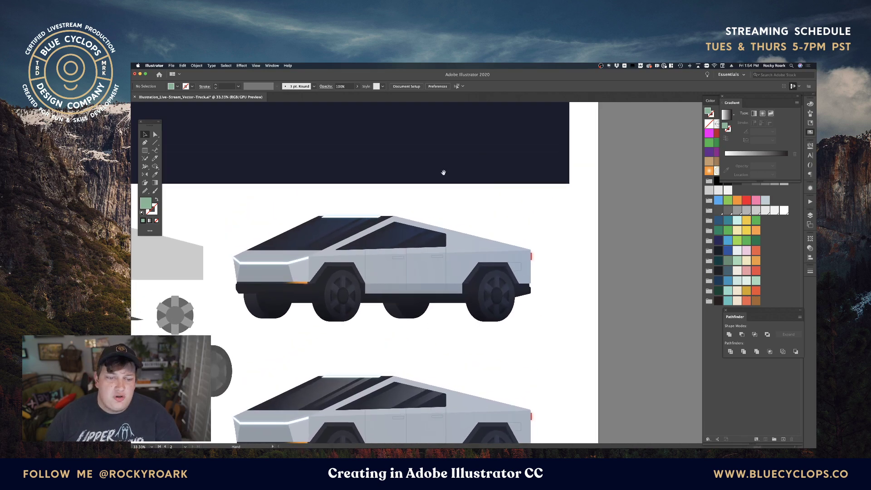
{"action": "left_click_drag", "start_coordinate": [420, 155], "coordinate": [548, 270]}
{"action": "left_click_drag", "start_coordinate": [531, 182], "coordinate": [527, 297]}
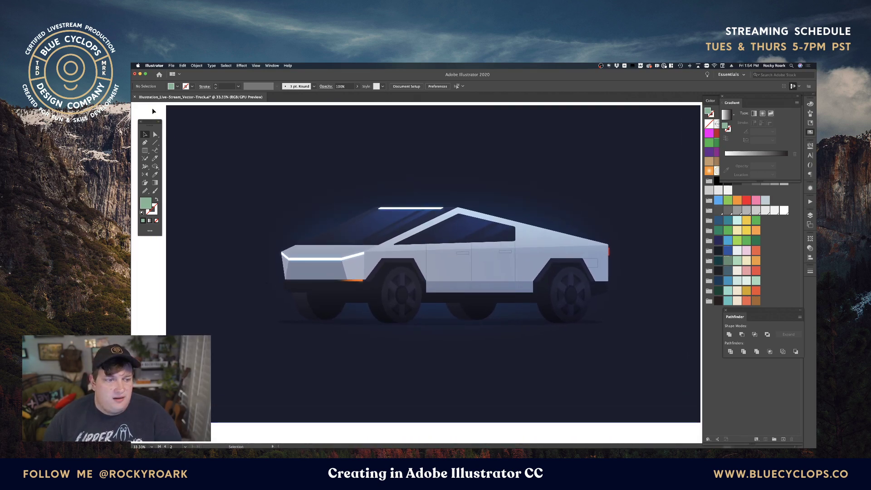
{"action": "mouse_move", "coordinate": [321, 169]}
{"action": "left_mouse_down"}
{"action": "mouse_move", "coordinate": [357, 191]}
{"action": "mouse_move", "coordinate": [322, 164]}
{"action": "mouse_move", "coordinate": [325, 171]}
{"action": "left_mouse_up"}
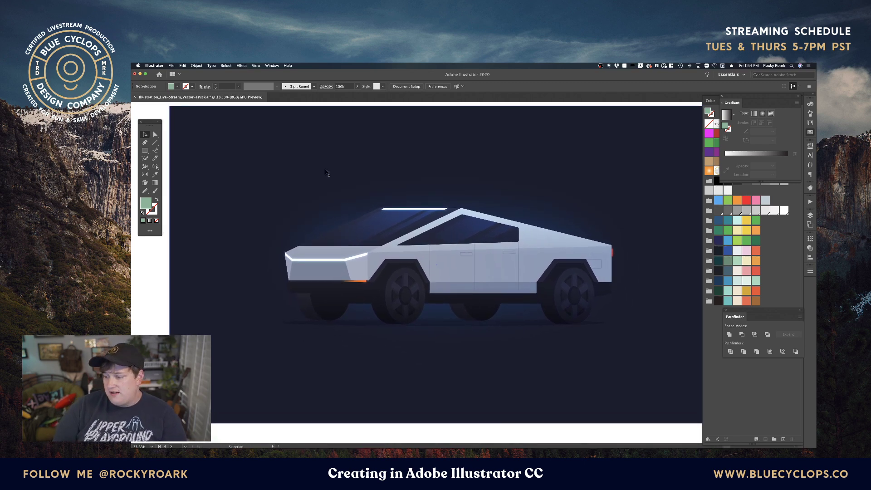
{"action": "key", "text": "super+Tab"}
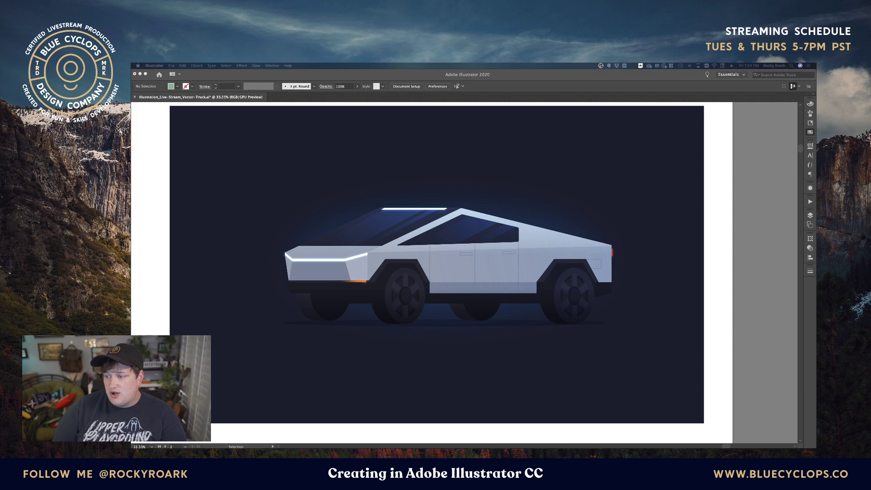
{"action": "left_click", "coordinate": [146, 193]}
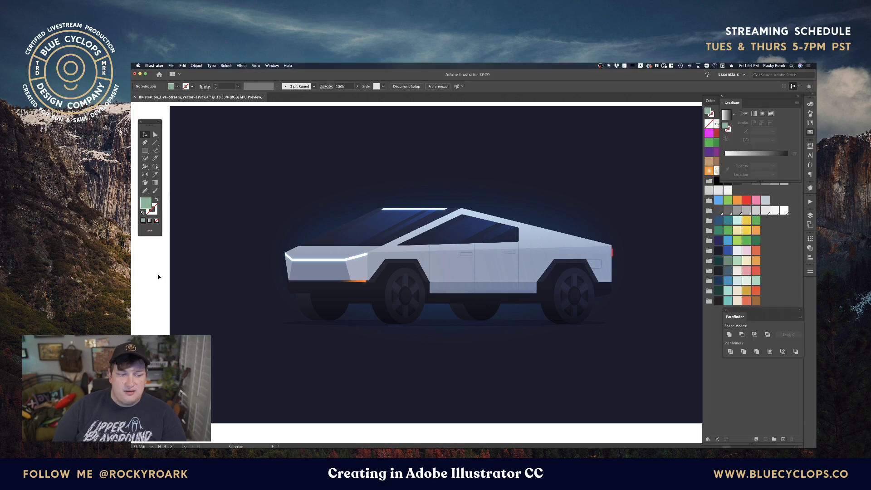
{"action": "key", "text": "space"}
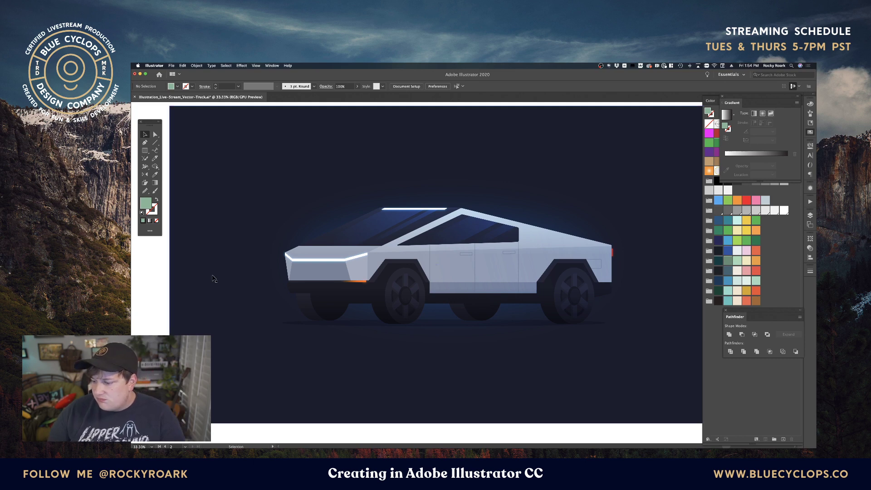
{"action": "key", "text": "space"}
{"action": "left_click_drag", "start_coordinate": [219, 270], "coordinate": [471, 204]}
{"action": "left_click_drag", "start_coordinate": [323, 315], "coordinate": [559, 166]}
{"action": "left_click_drag", "start_coordinate": [593, 228], "coordinate": [393, 190]}
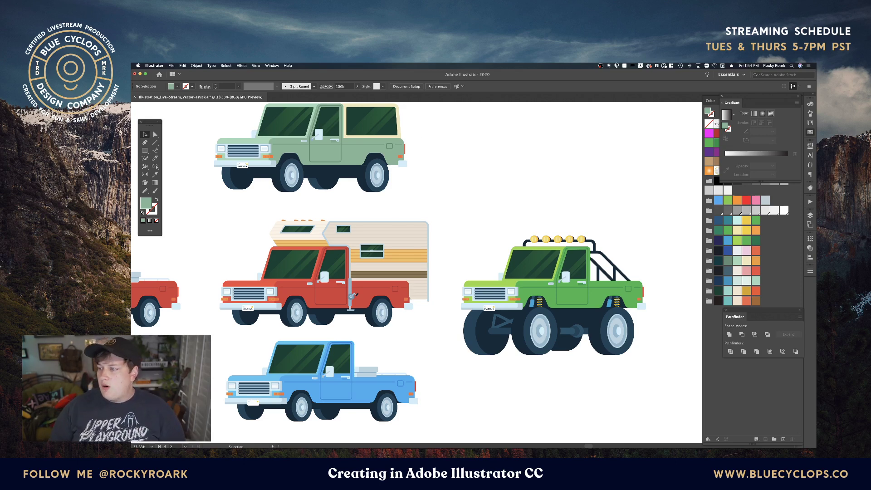
{"action": "key", "text": "ctrl+Up"}
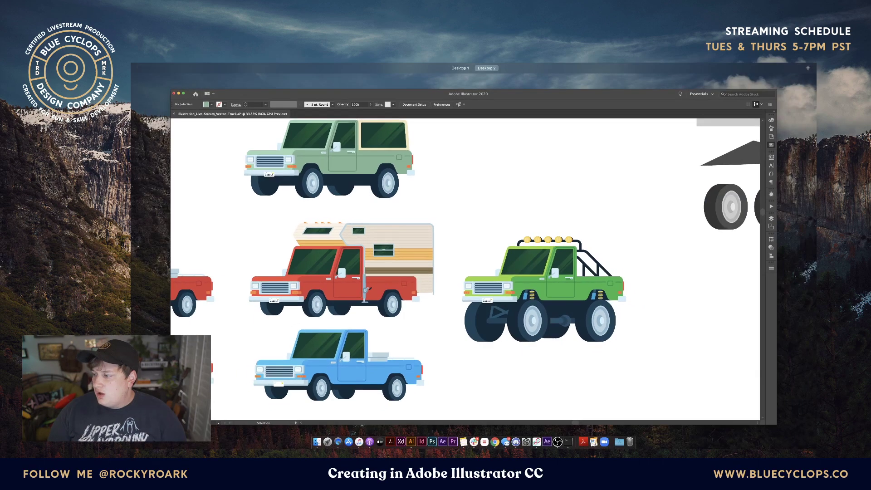
{"action": "key", "text": "ctrl+Up"}
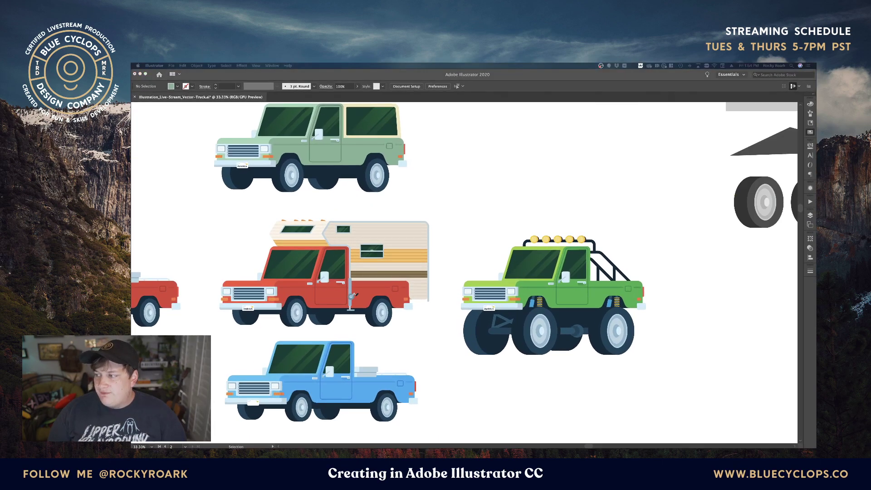